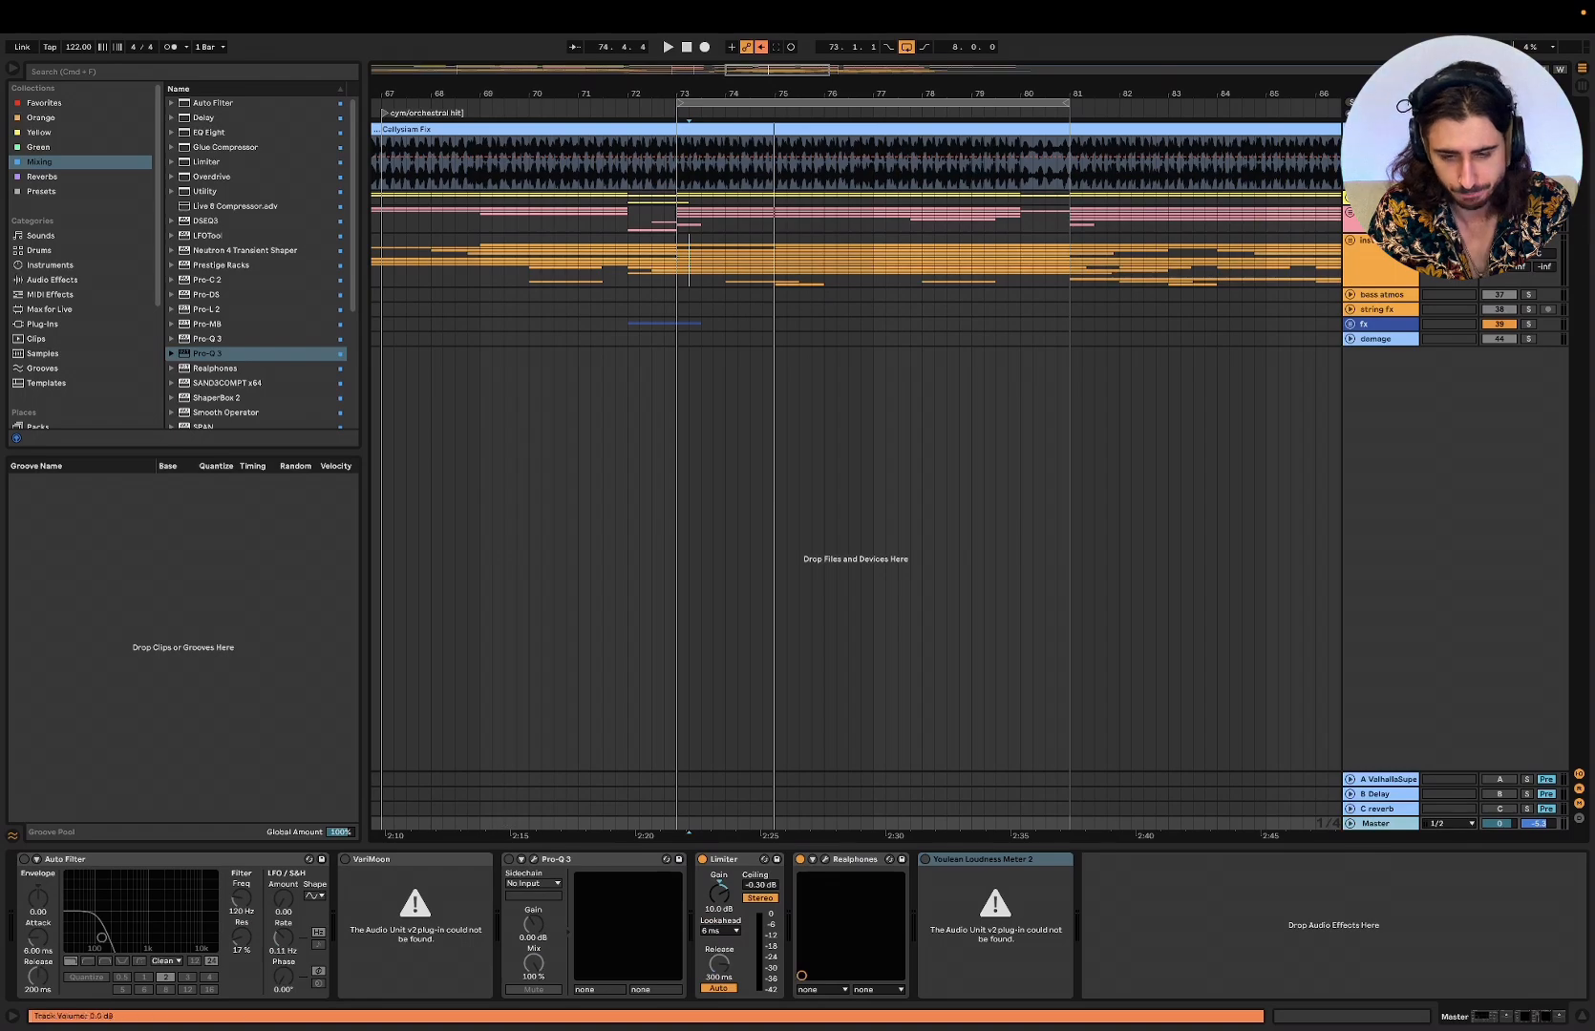
- Expand the ATM - Bowed track inside the inst group and play it soloed from bar 76
click(1349, 241)
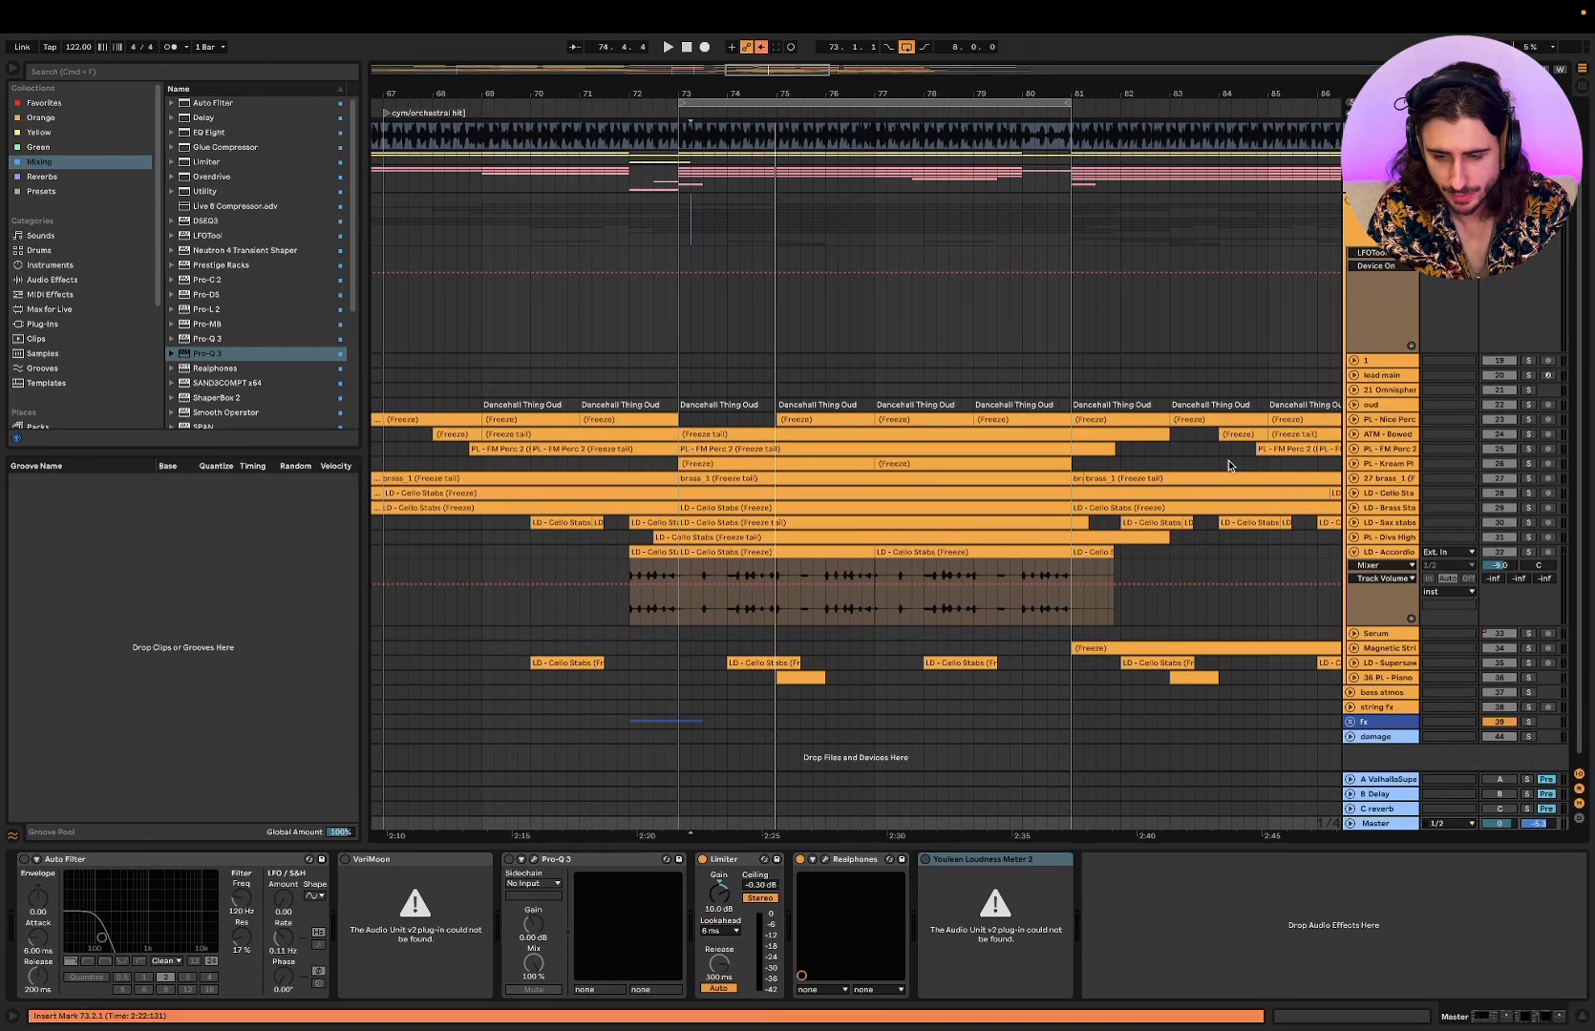
scroll(1367, 413, down, 3)
click(1353, 427)
scroll(843, 513, up, 5)
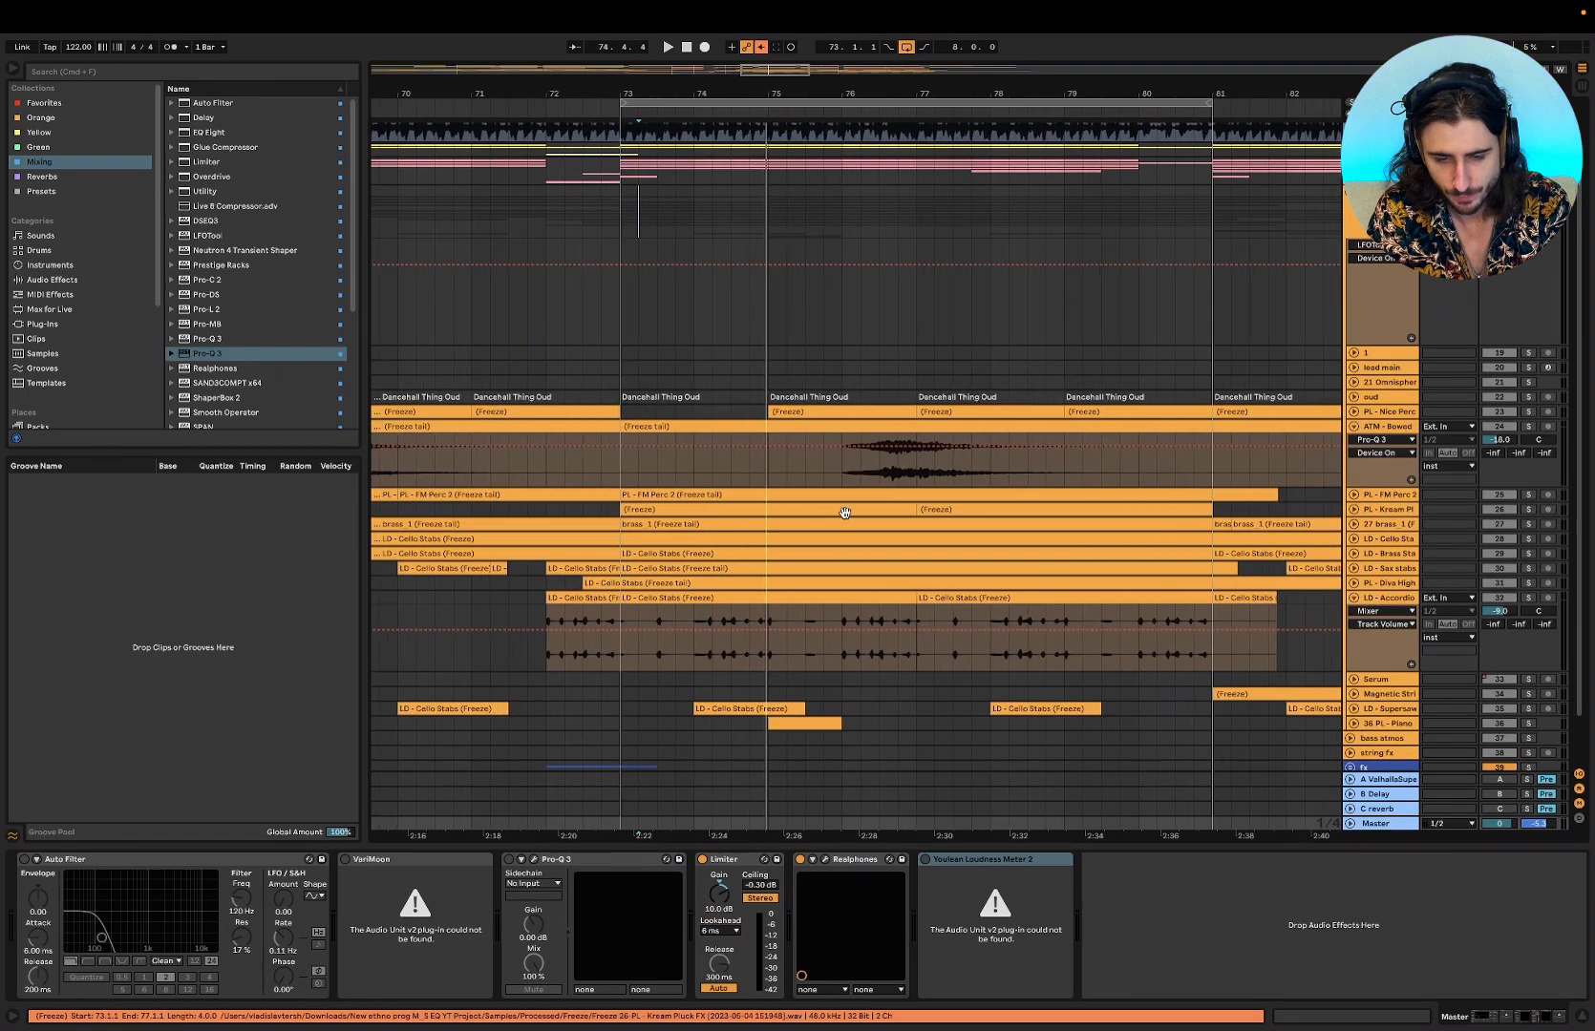
click(782, 469)
click(1528, 424)
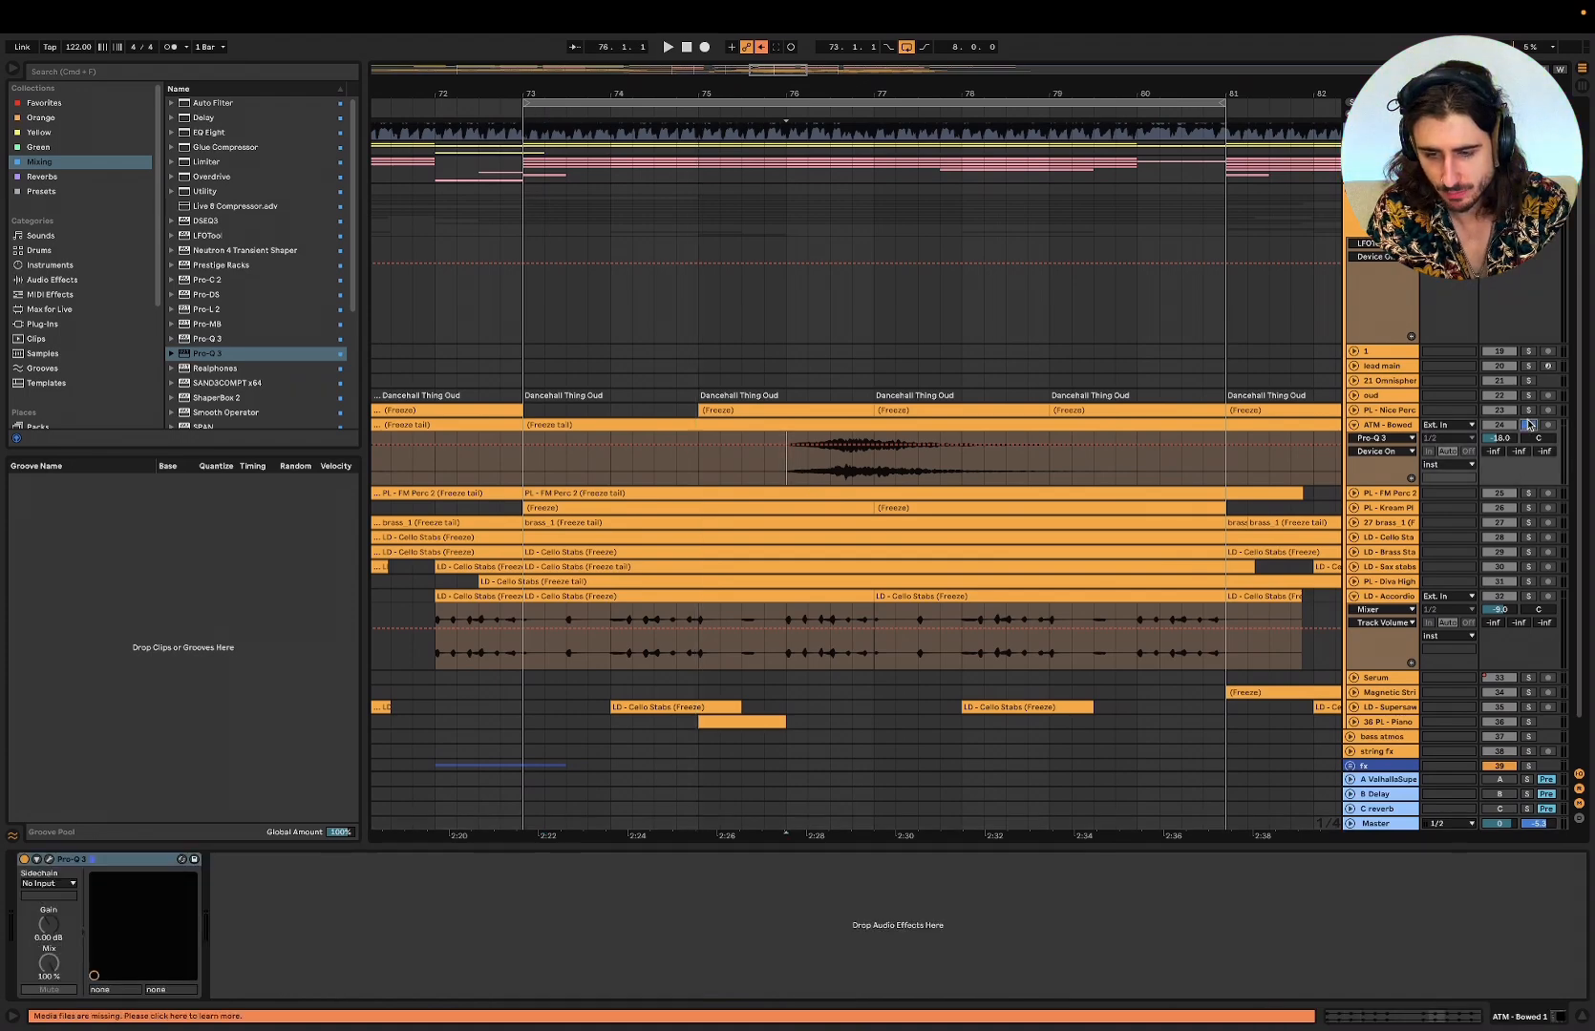
key(space)
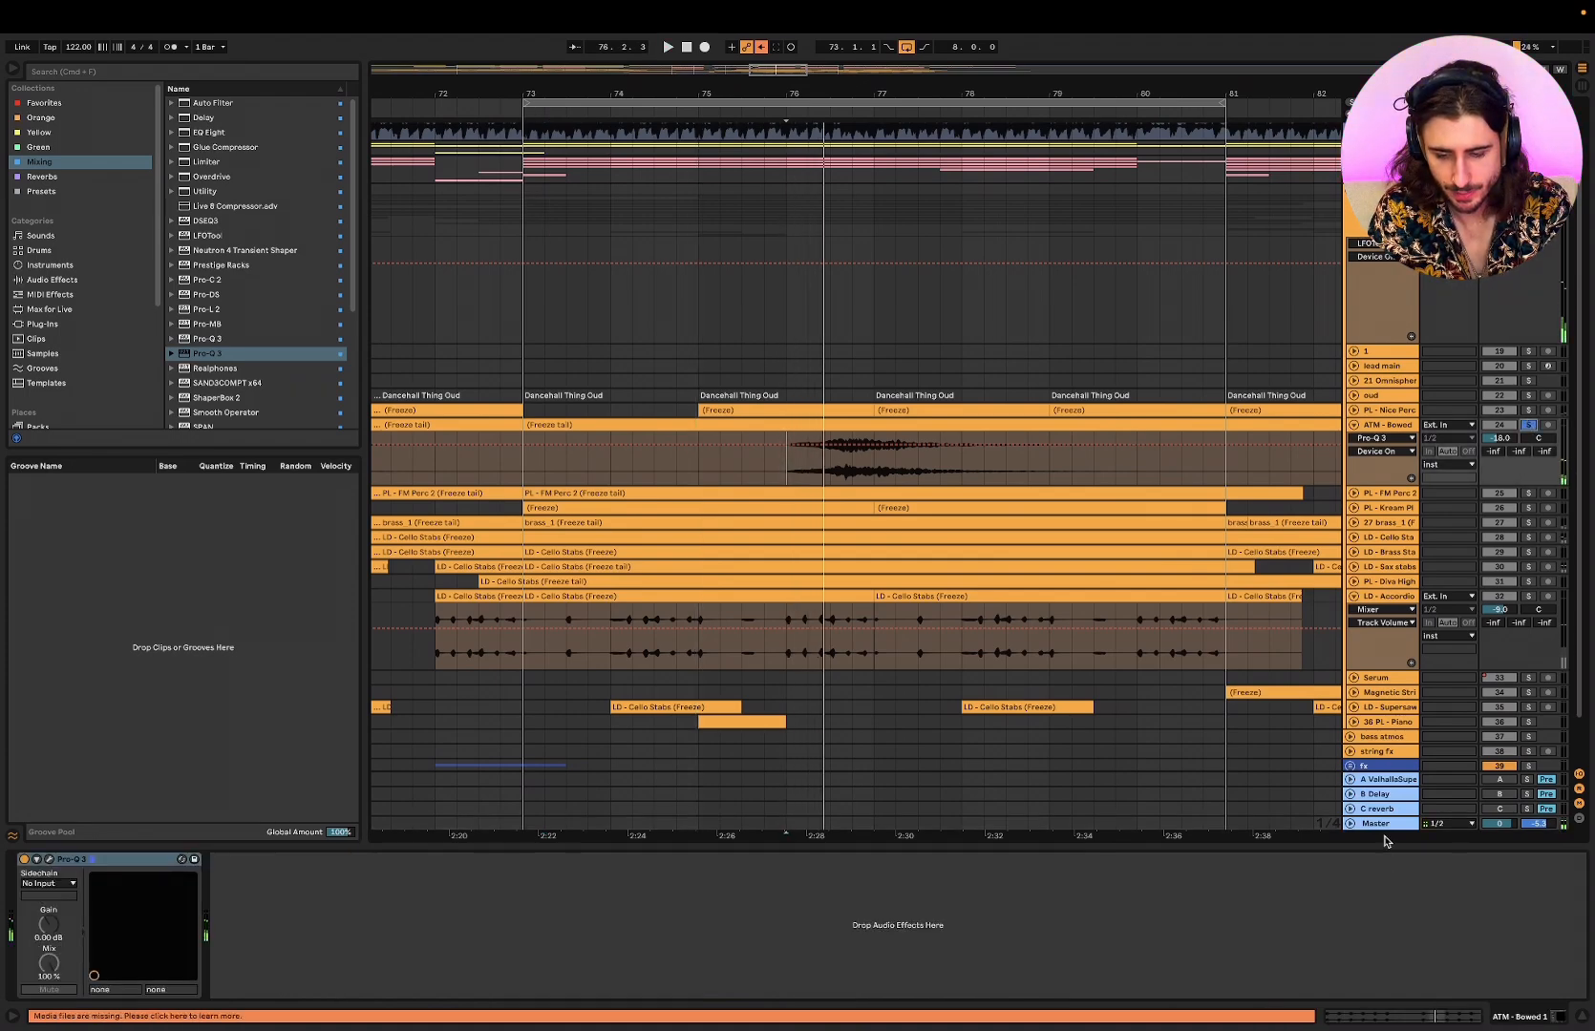
- Stop playback and set the Limiter's gain on the Master track to 9 dB
click(1383, 824)
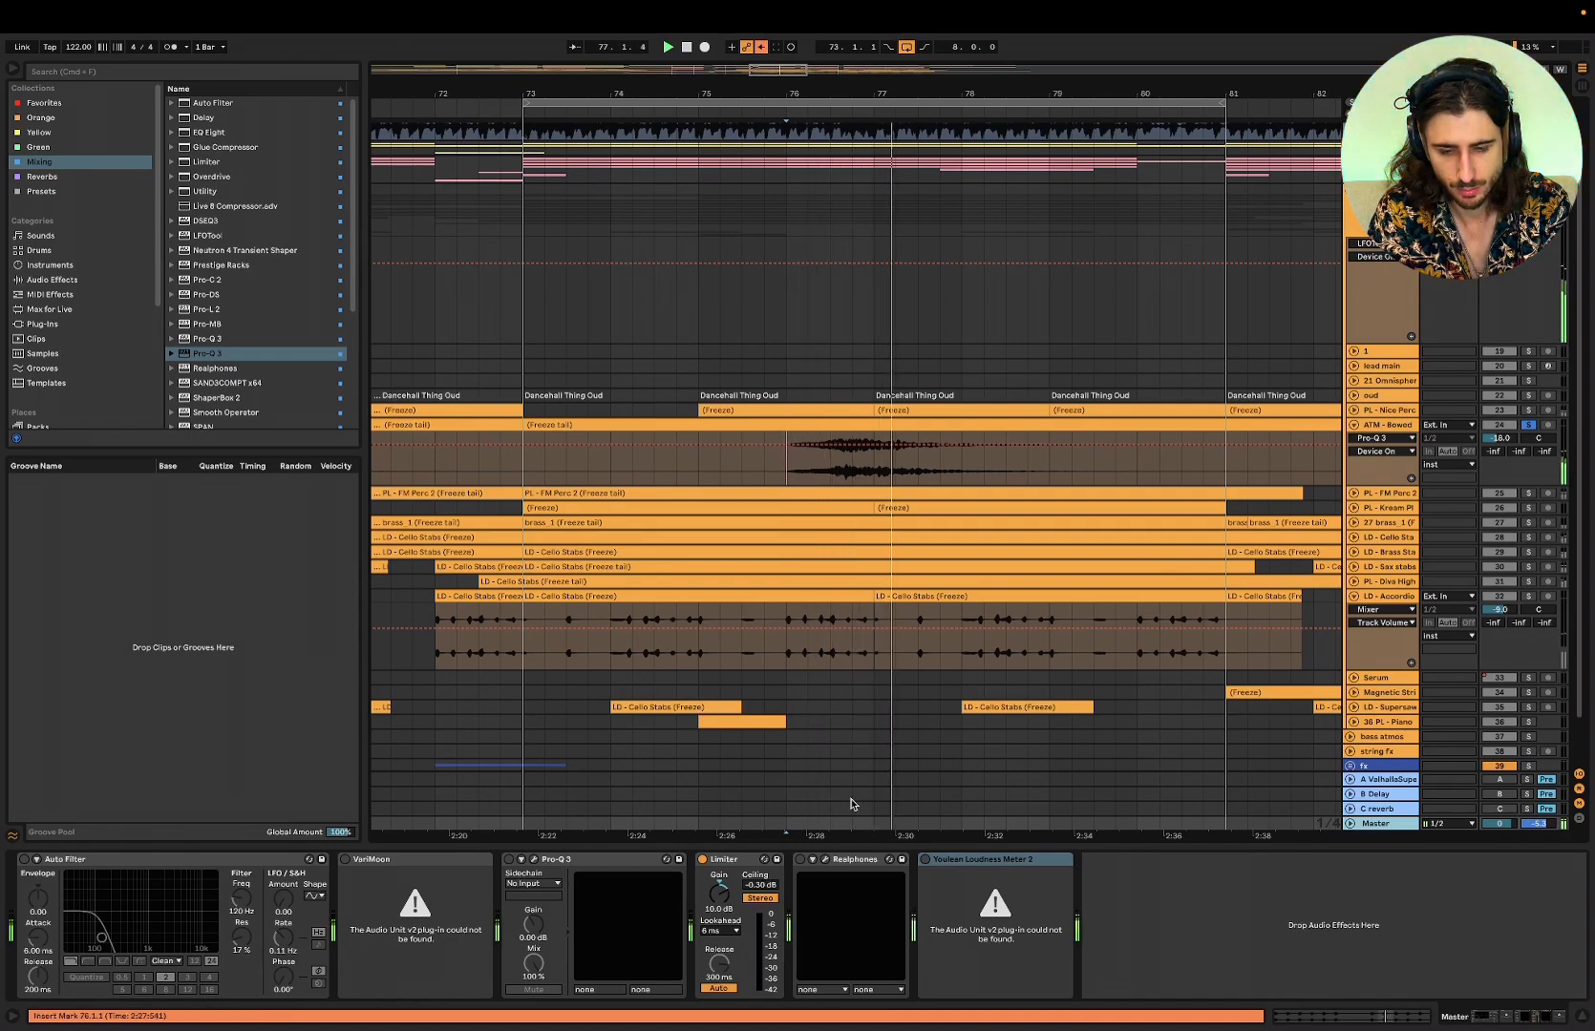
key(space)
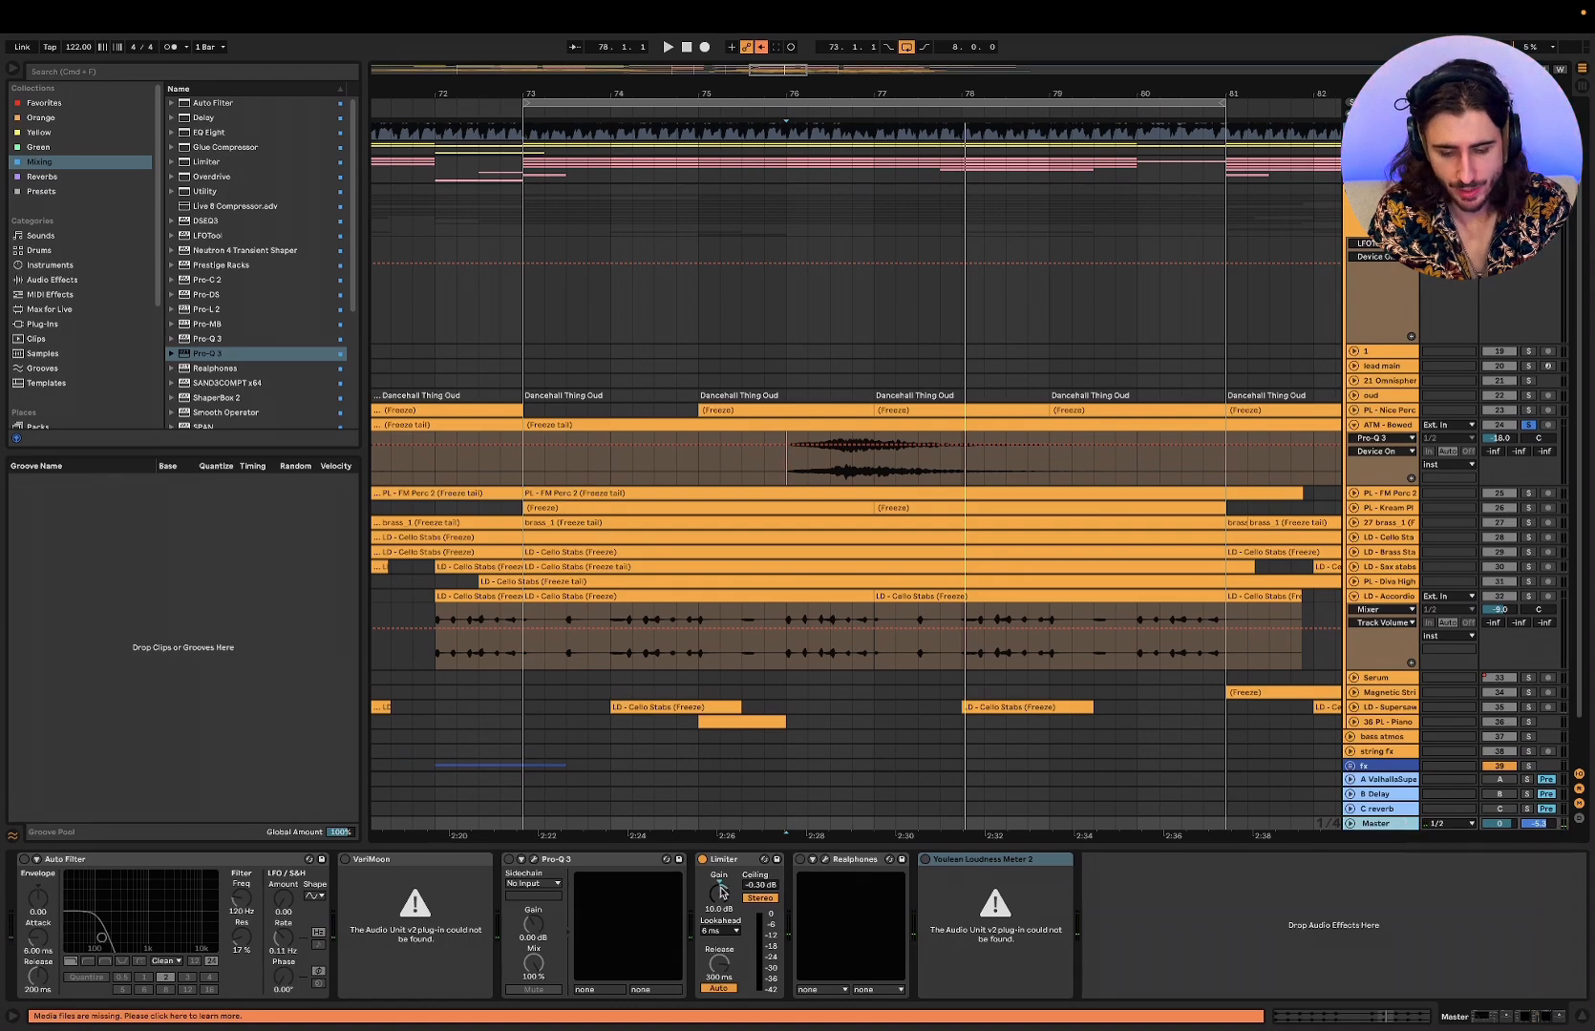
drag(721, 893, 720, 899)
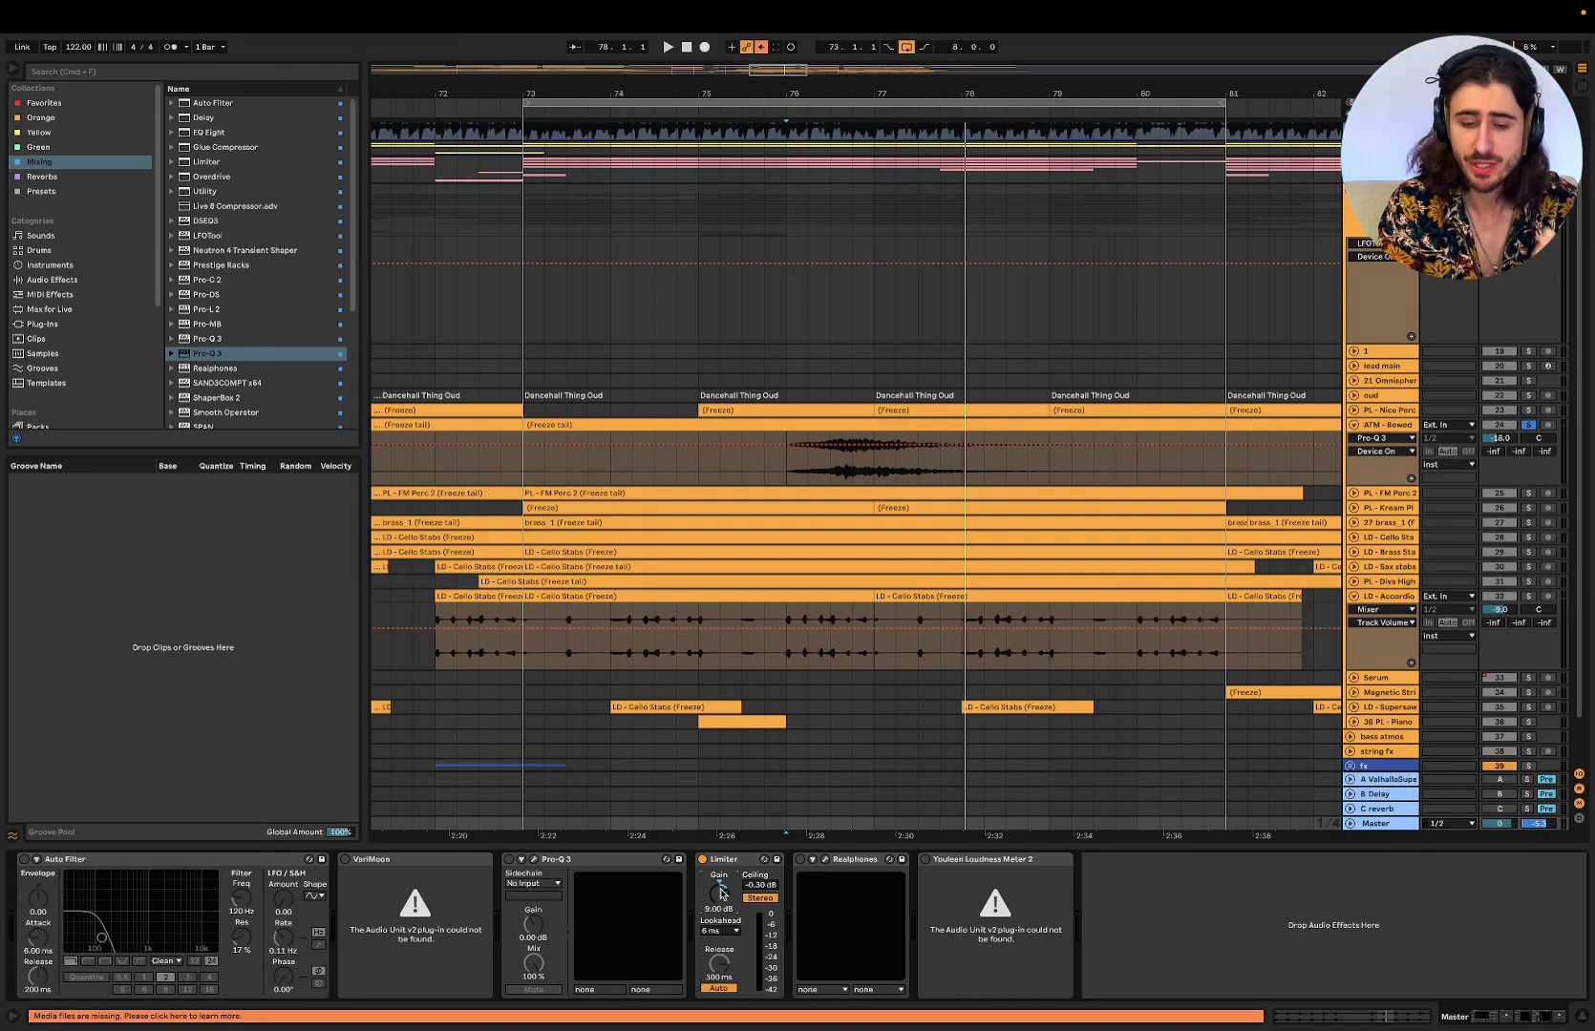
- Replay the soloed ATM - Bowed part from bar 76, then select its clip
click(791, 440)
key(space)
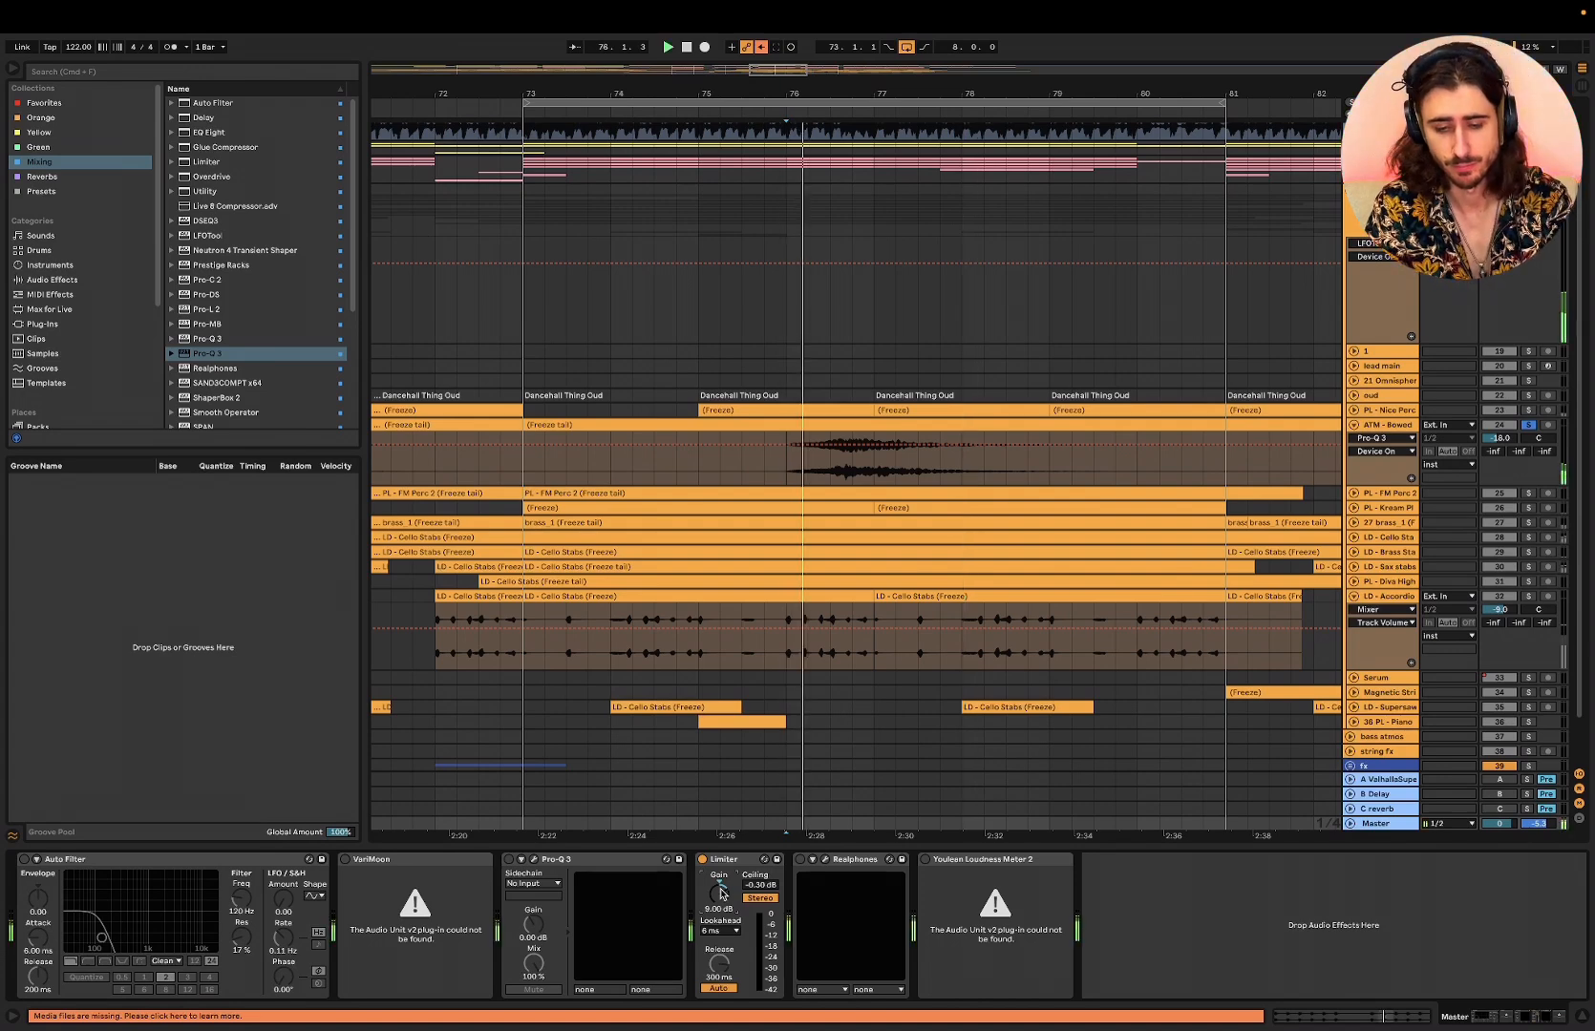
click(803, 425)
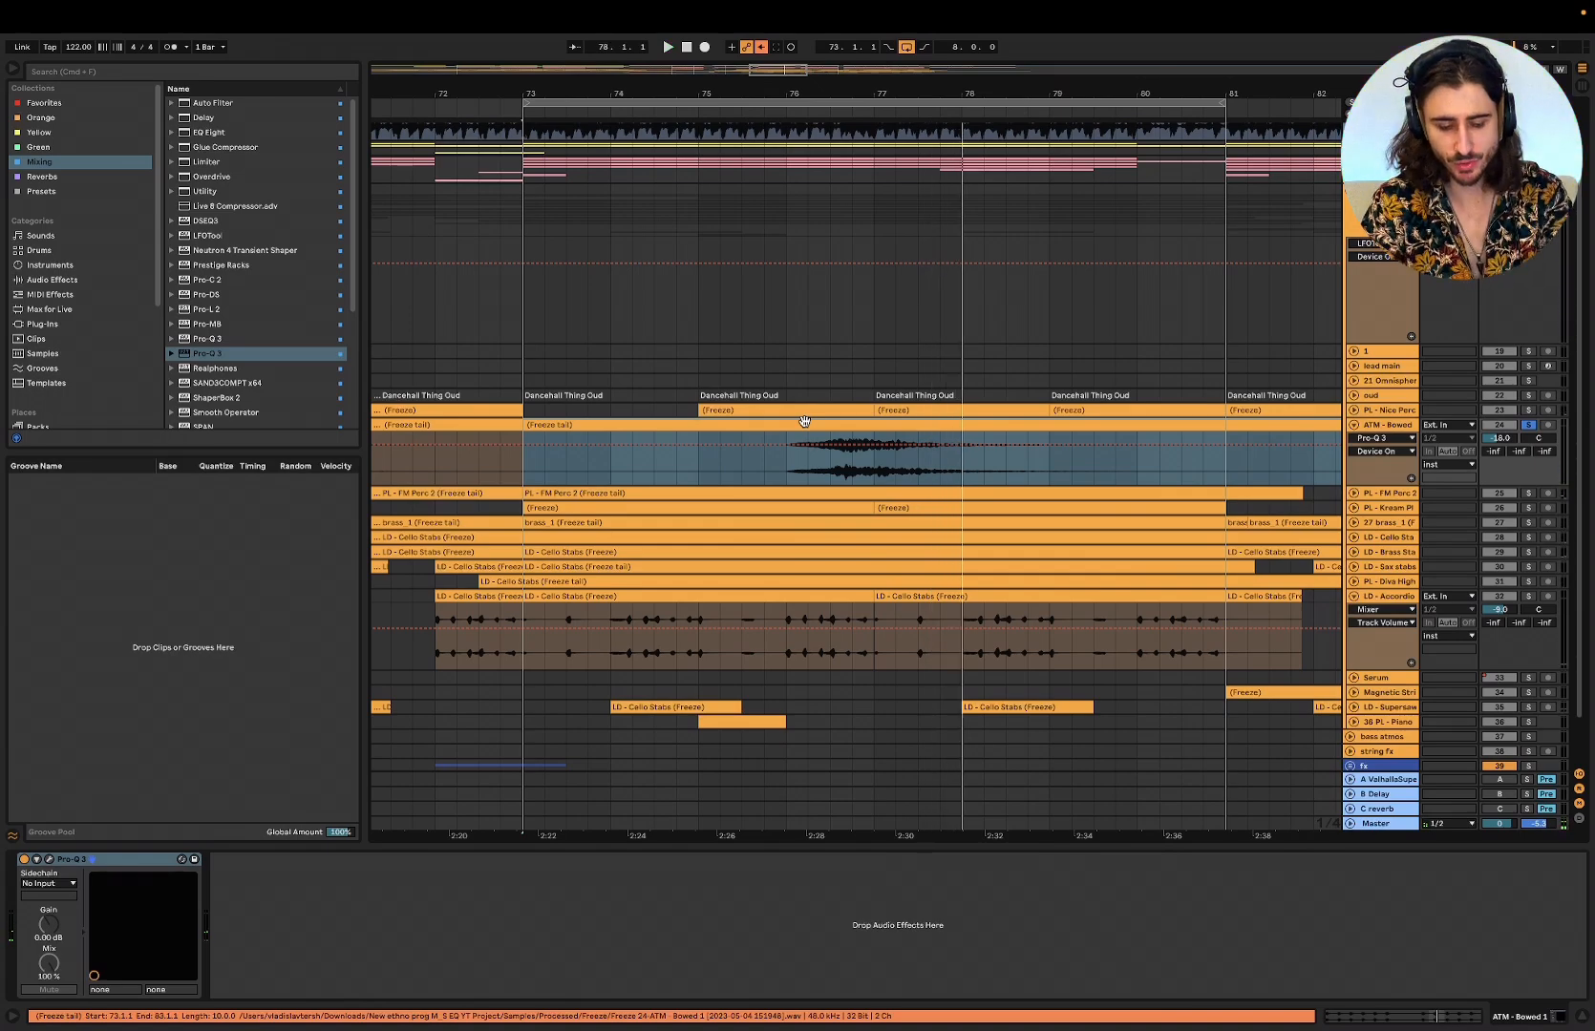
- Check the Fresco Frequency Framework slide in Keynote, then return to Ableton Live and listen to the bowed part from bar 76
key(super+Tab)
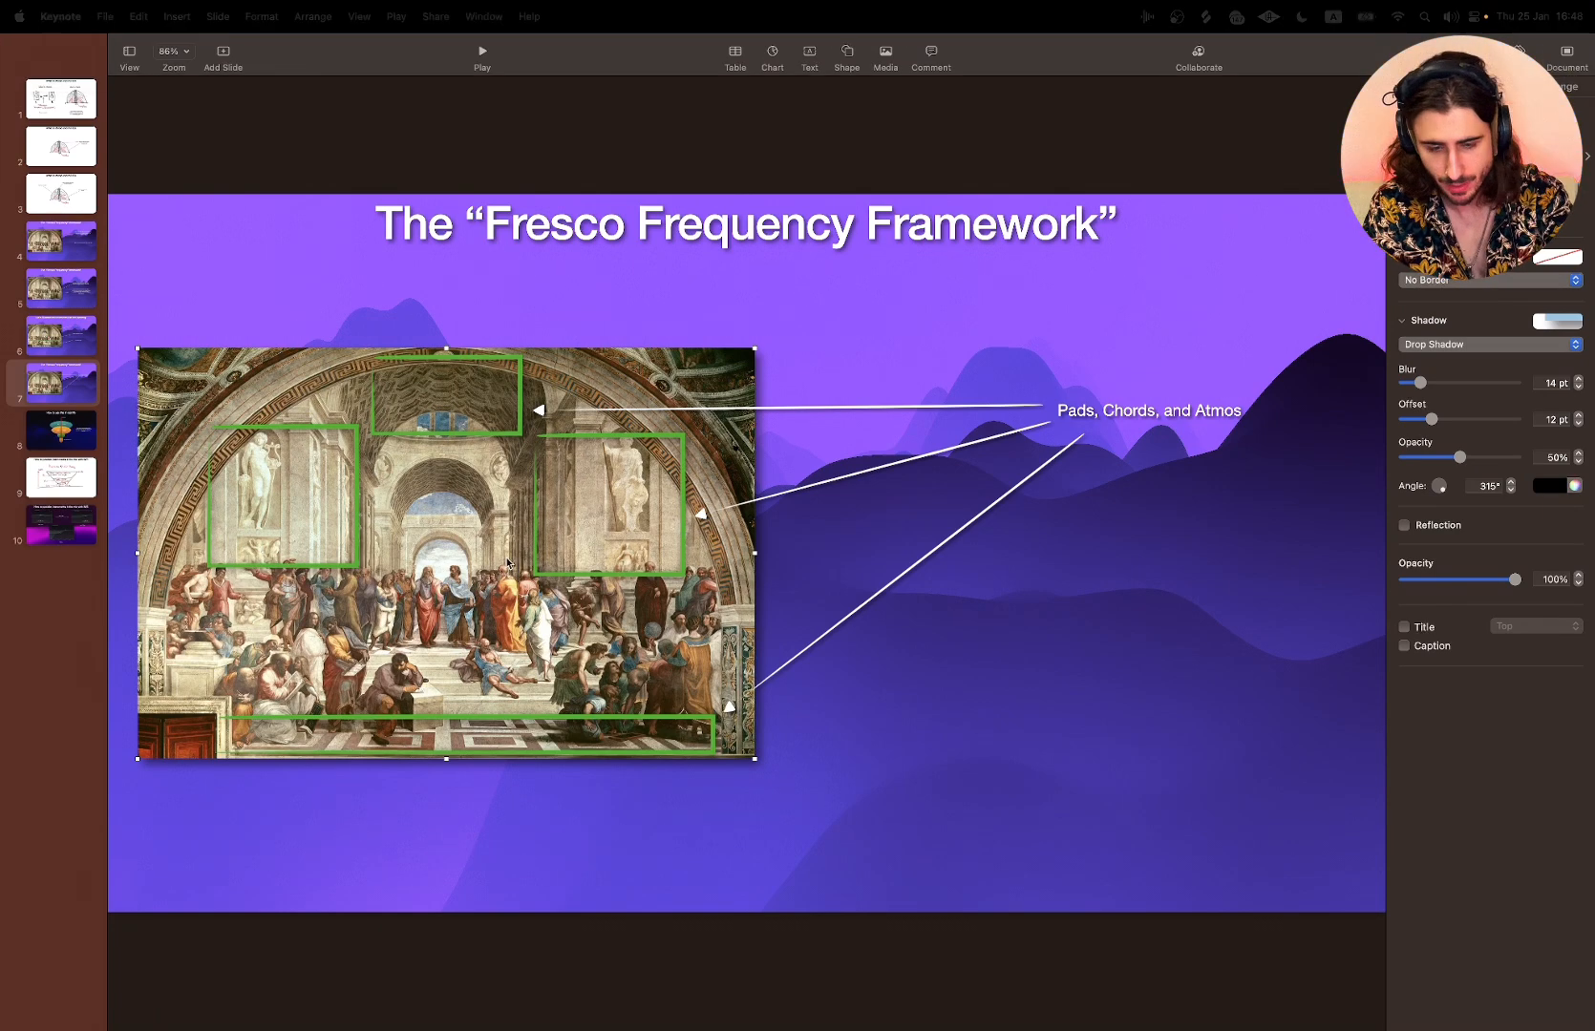
key(super+Tab)
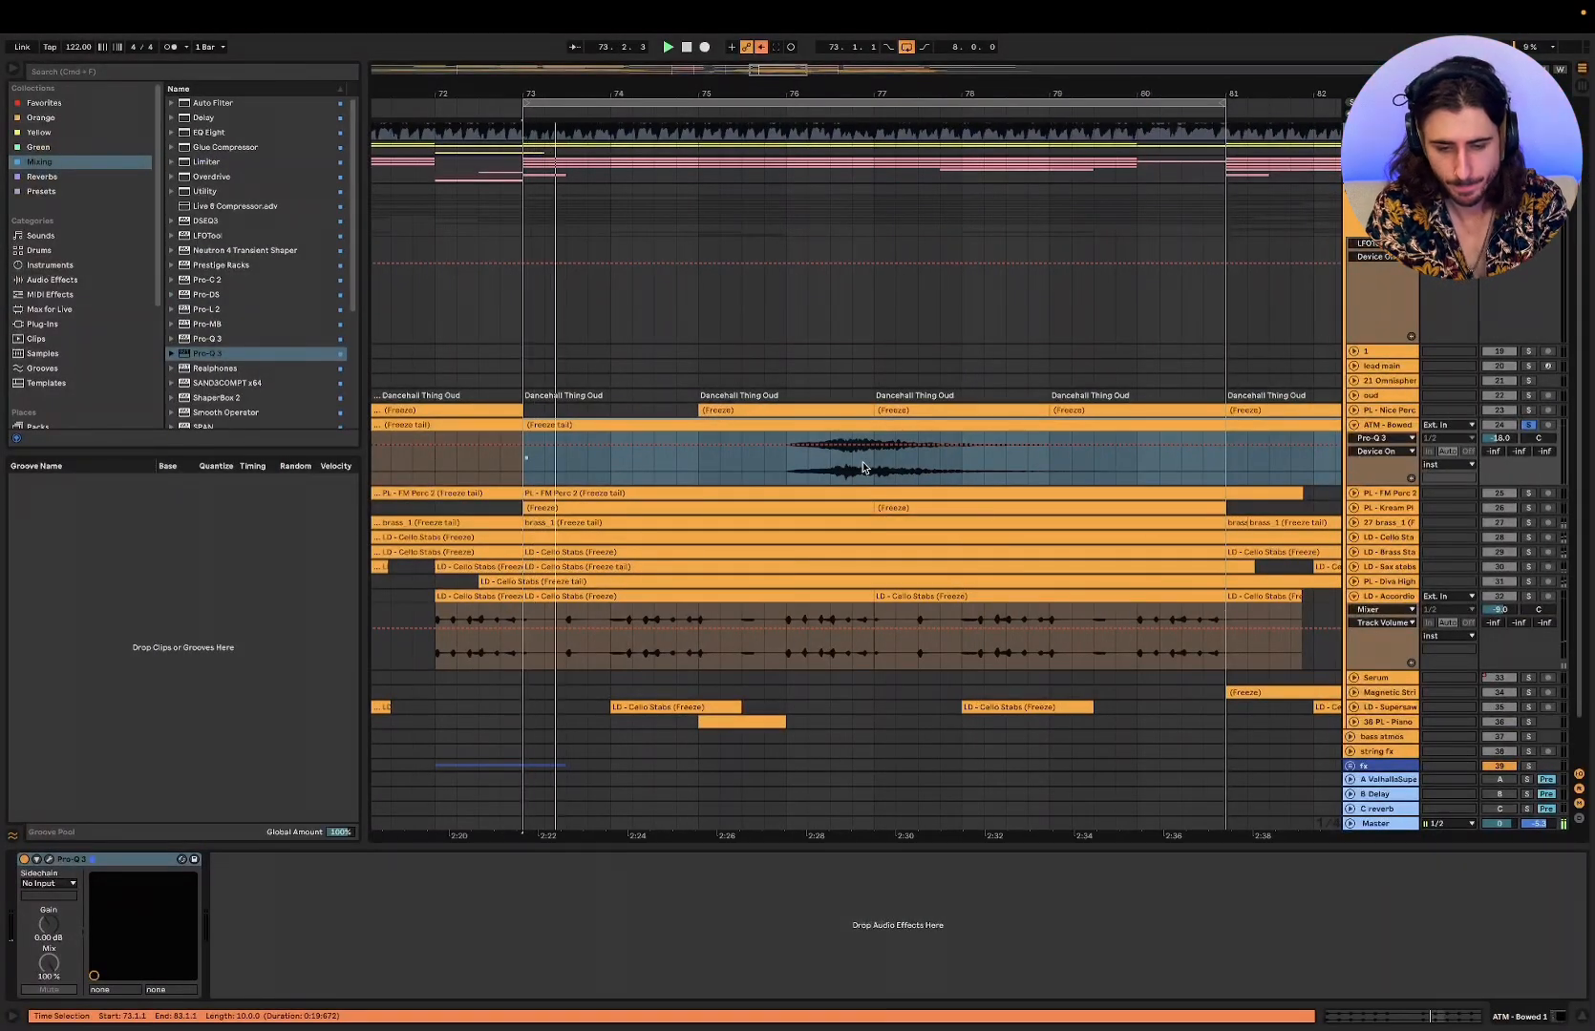
click(785, 472)
click(1260, 553)
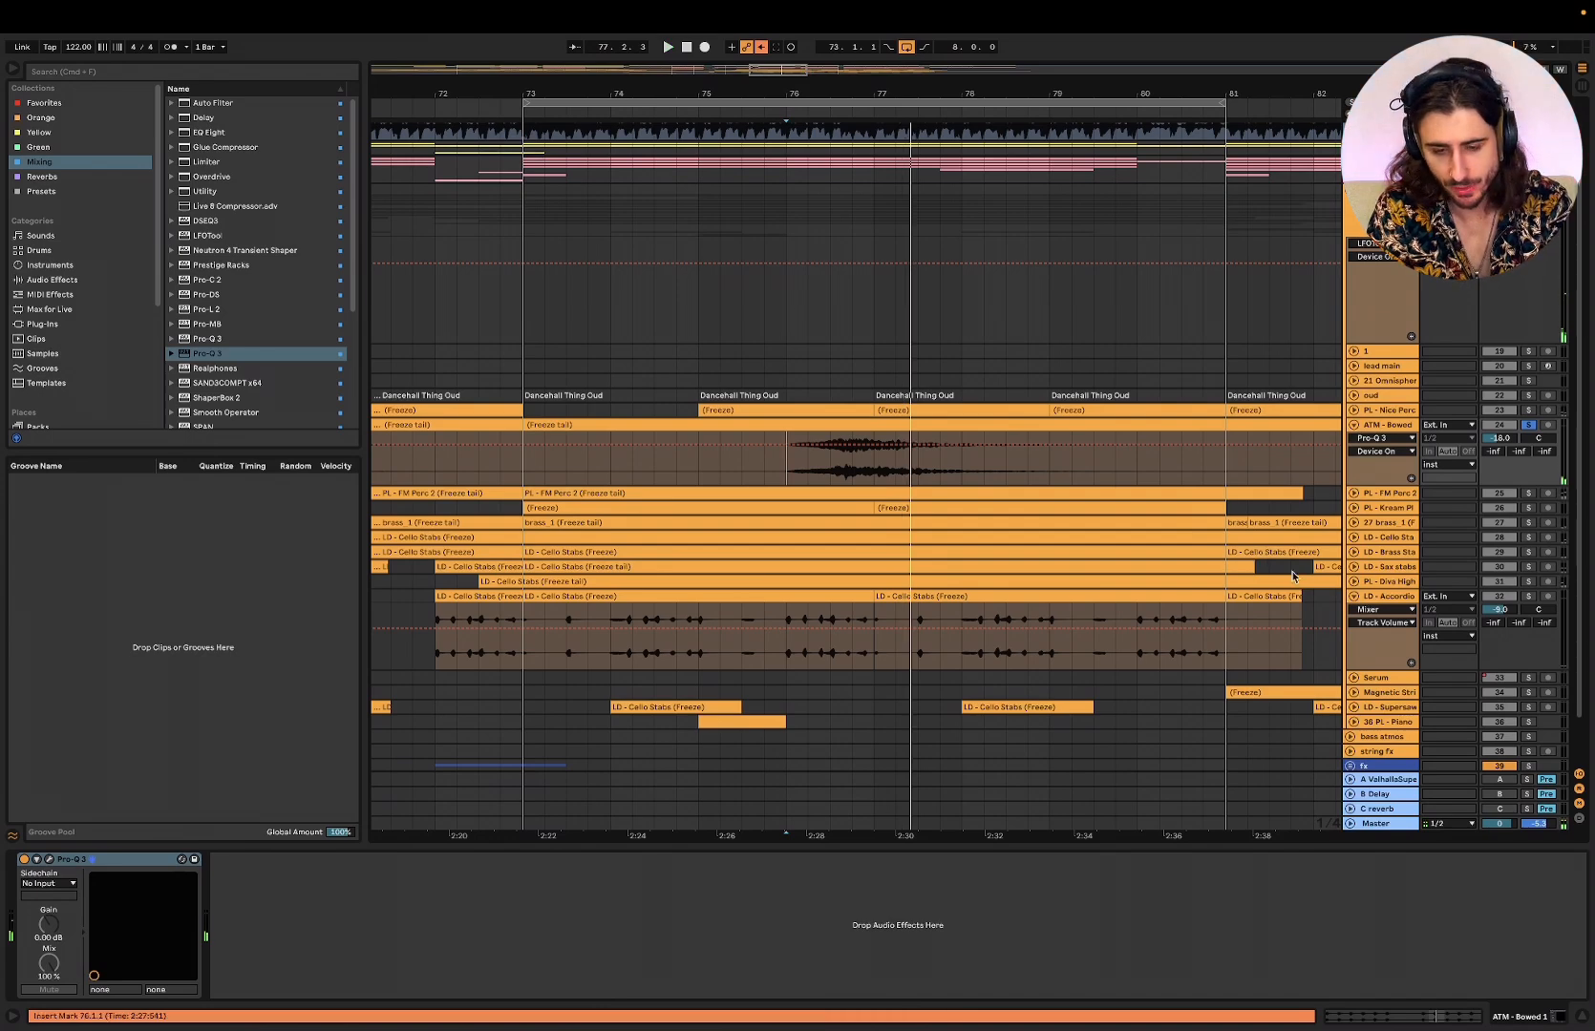
- Expand the LD - Cello Stabs track, add it to the solo, hide the device view and play from bar 73
click(1355, 538)
key(space)
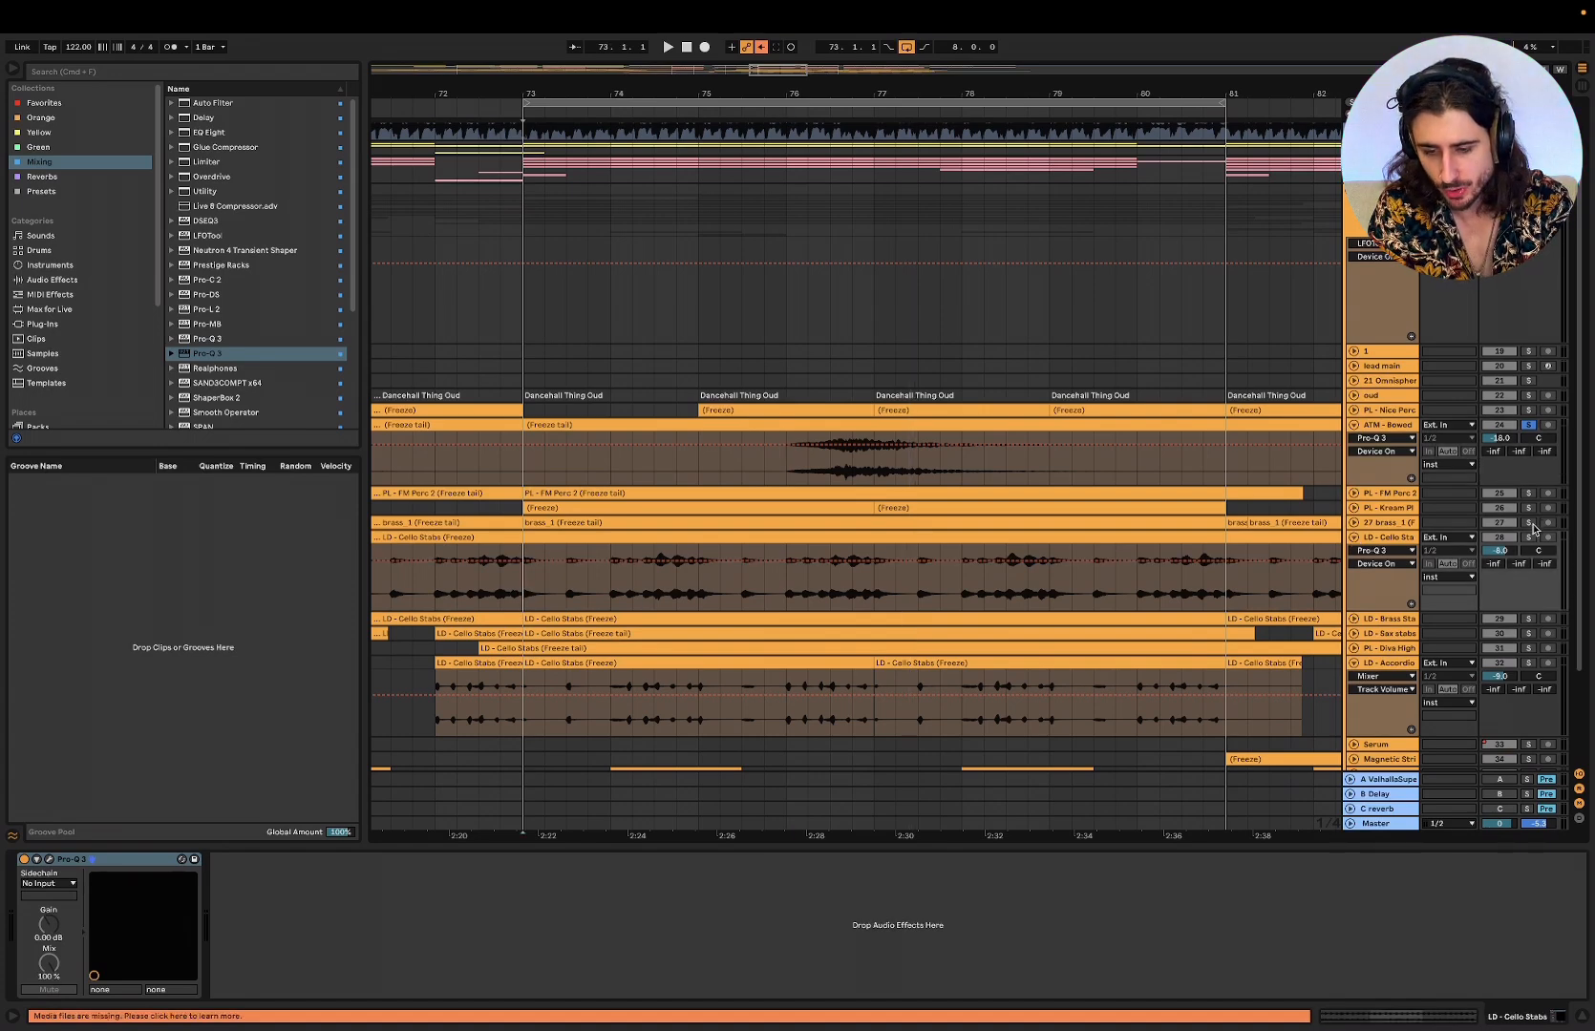
click(1529, 536)
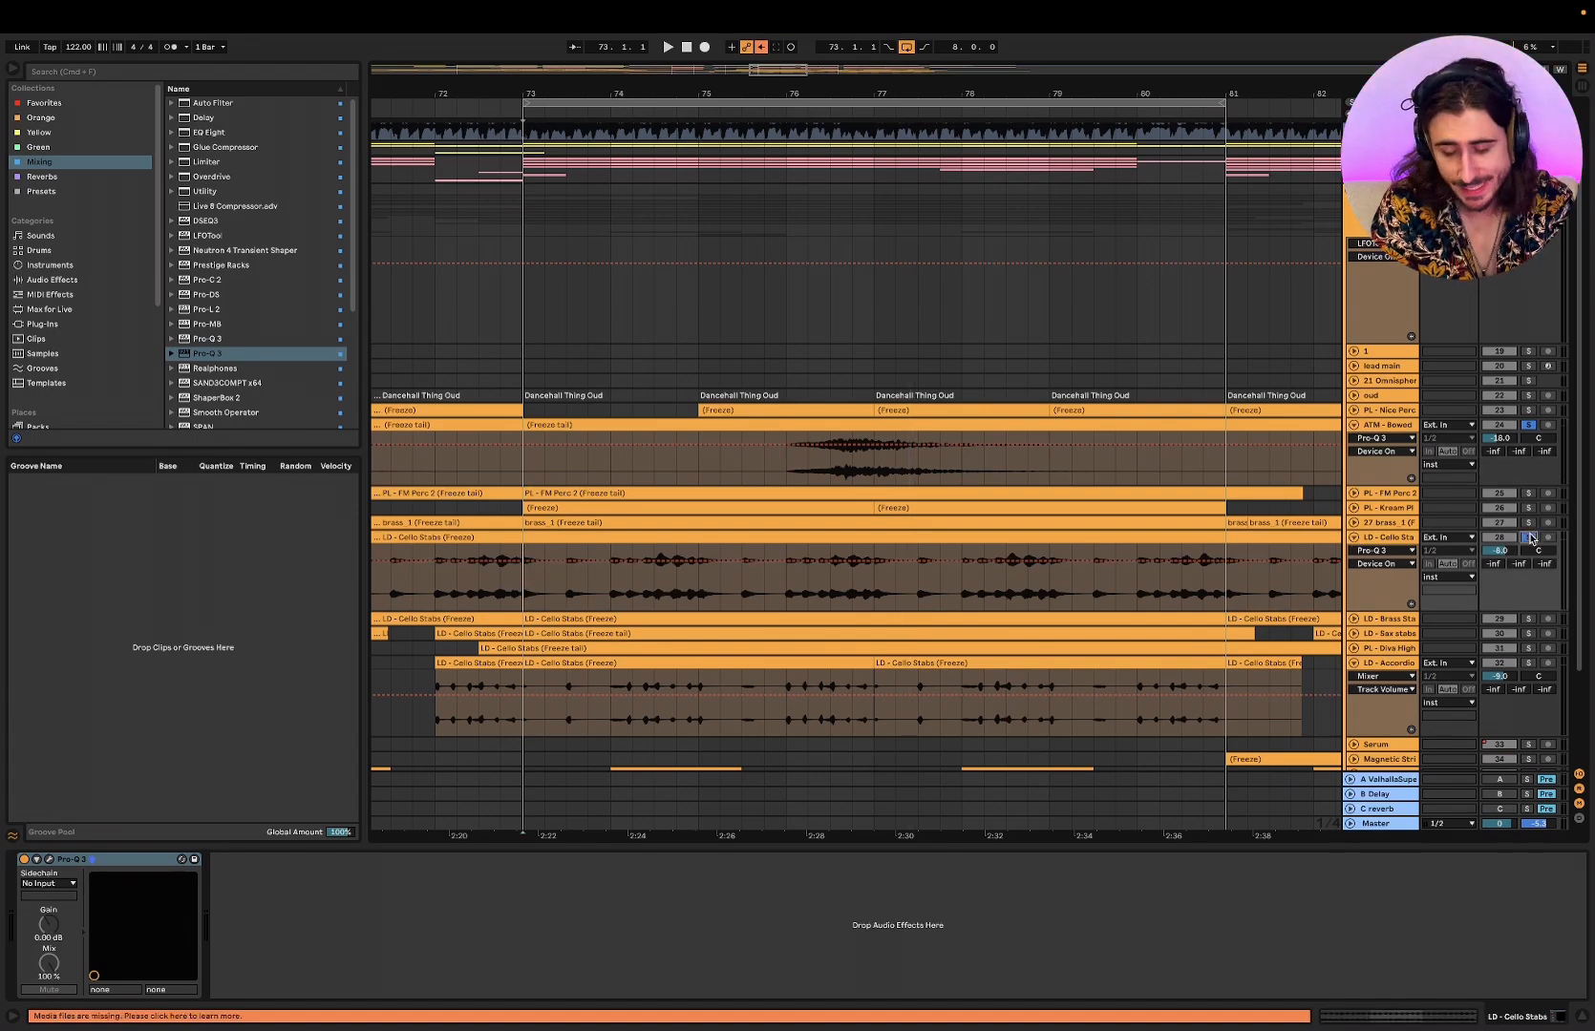
click(1582, 1022)
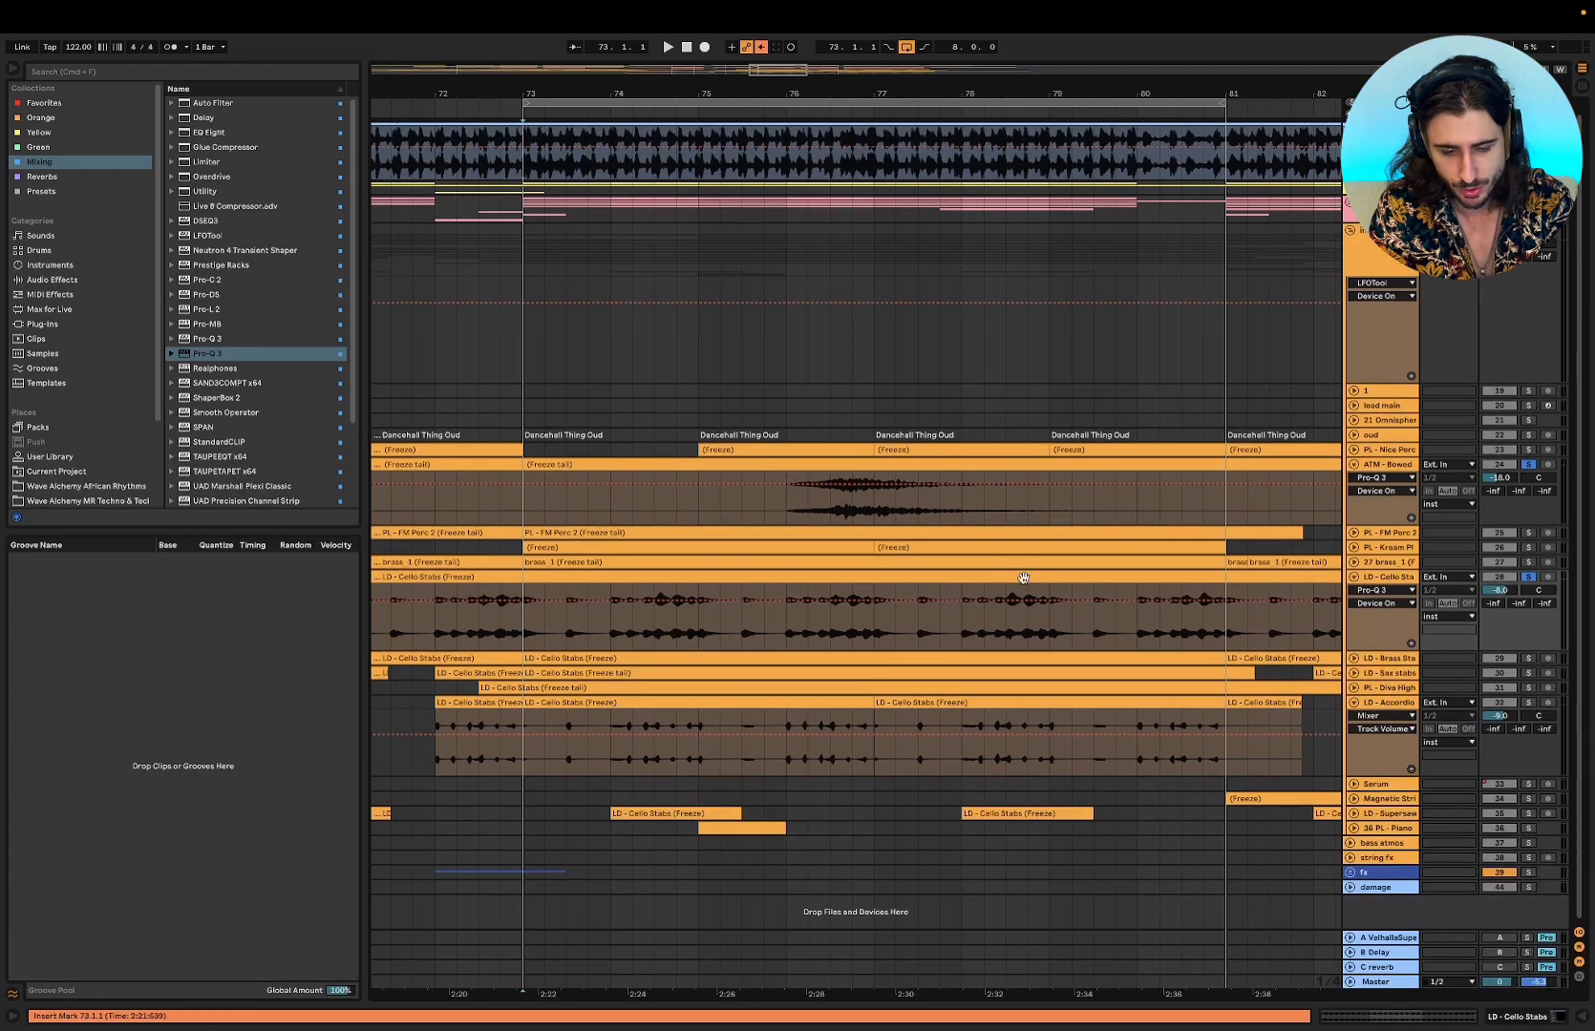
key(space)
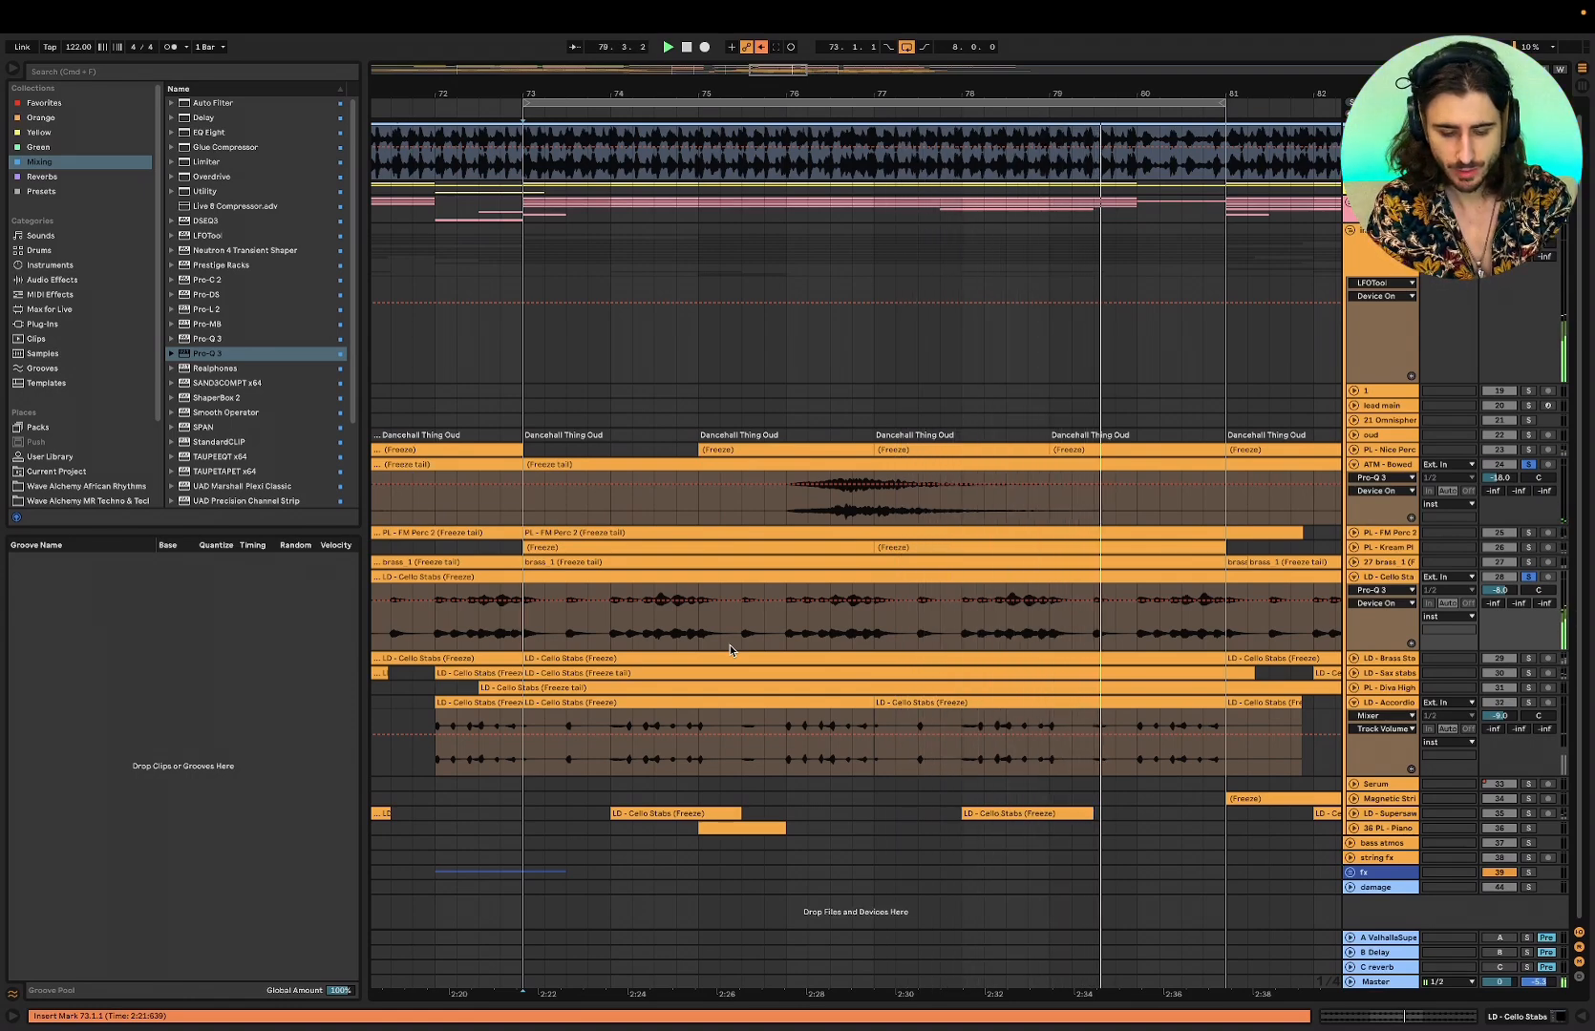
- Review the Keynote slides on mix elements in the painting and on stereo and m/s EQ, then return to Ableton Live
key(super+Tab)
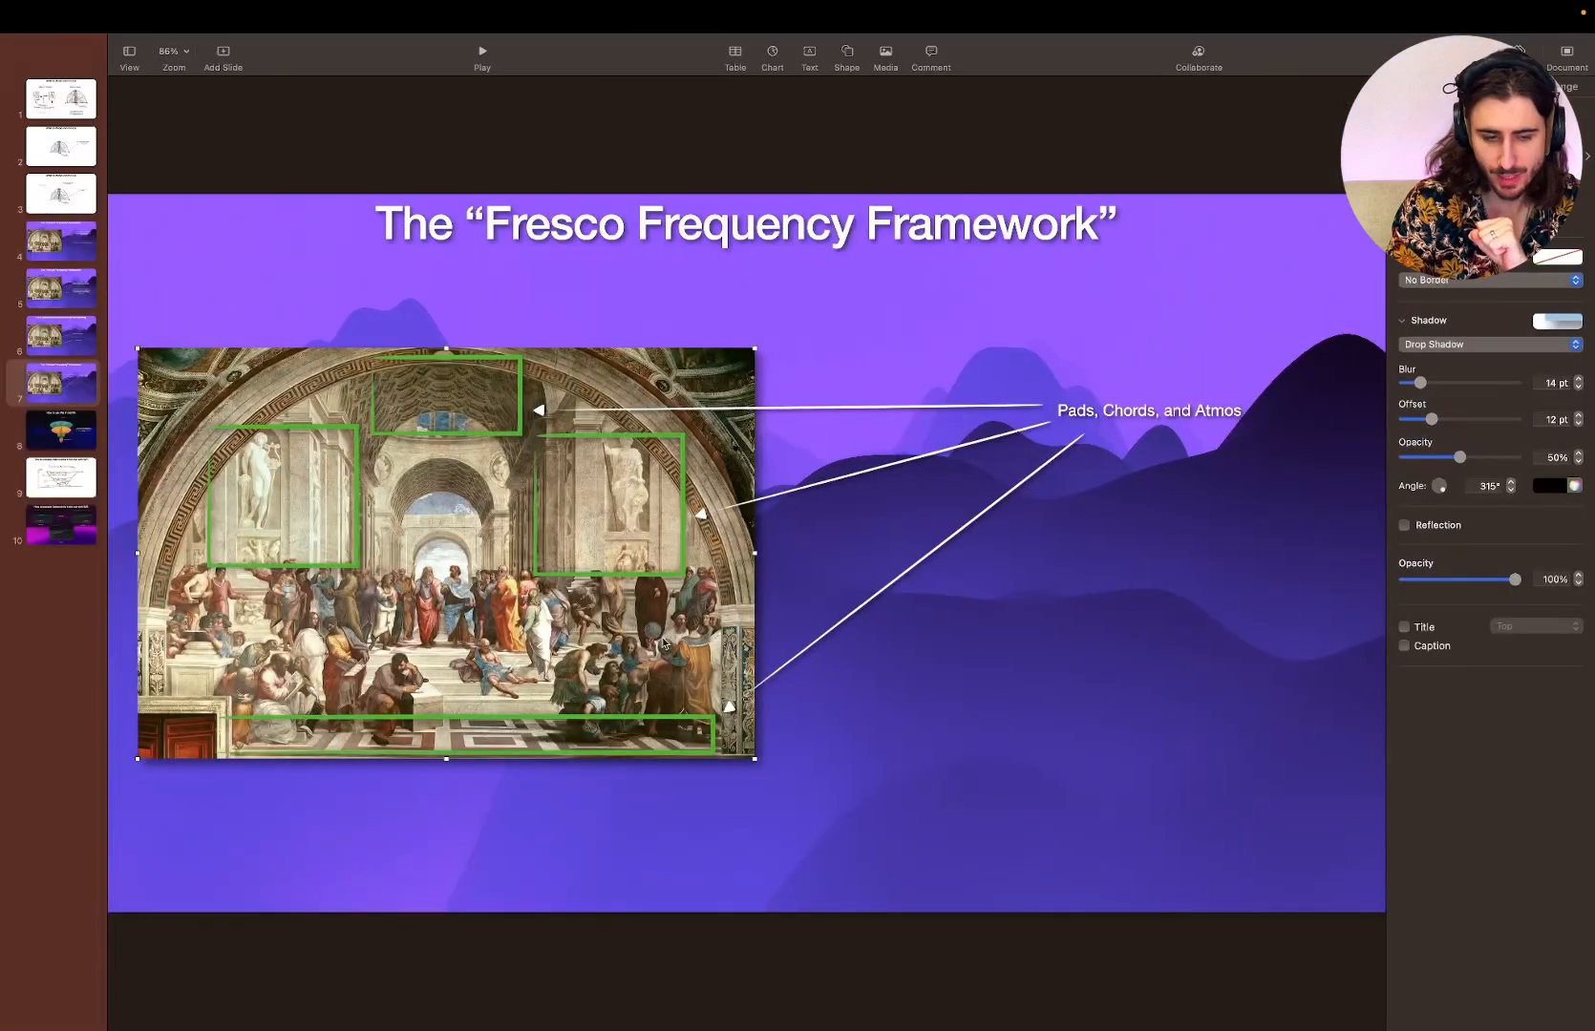
click(23, 344)
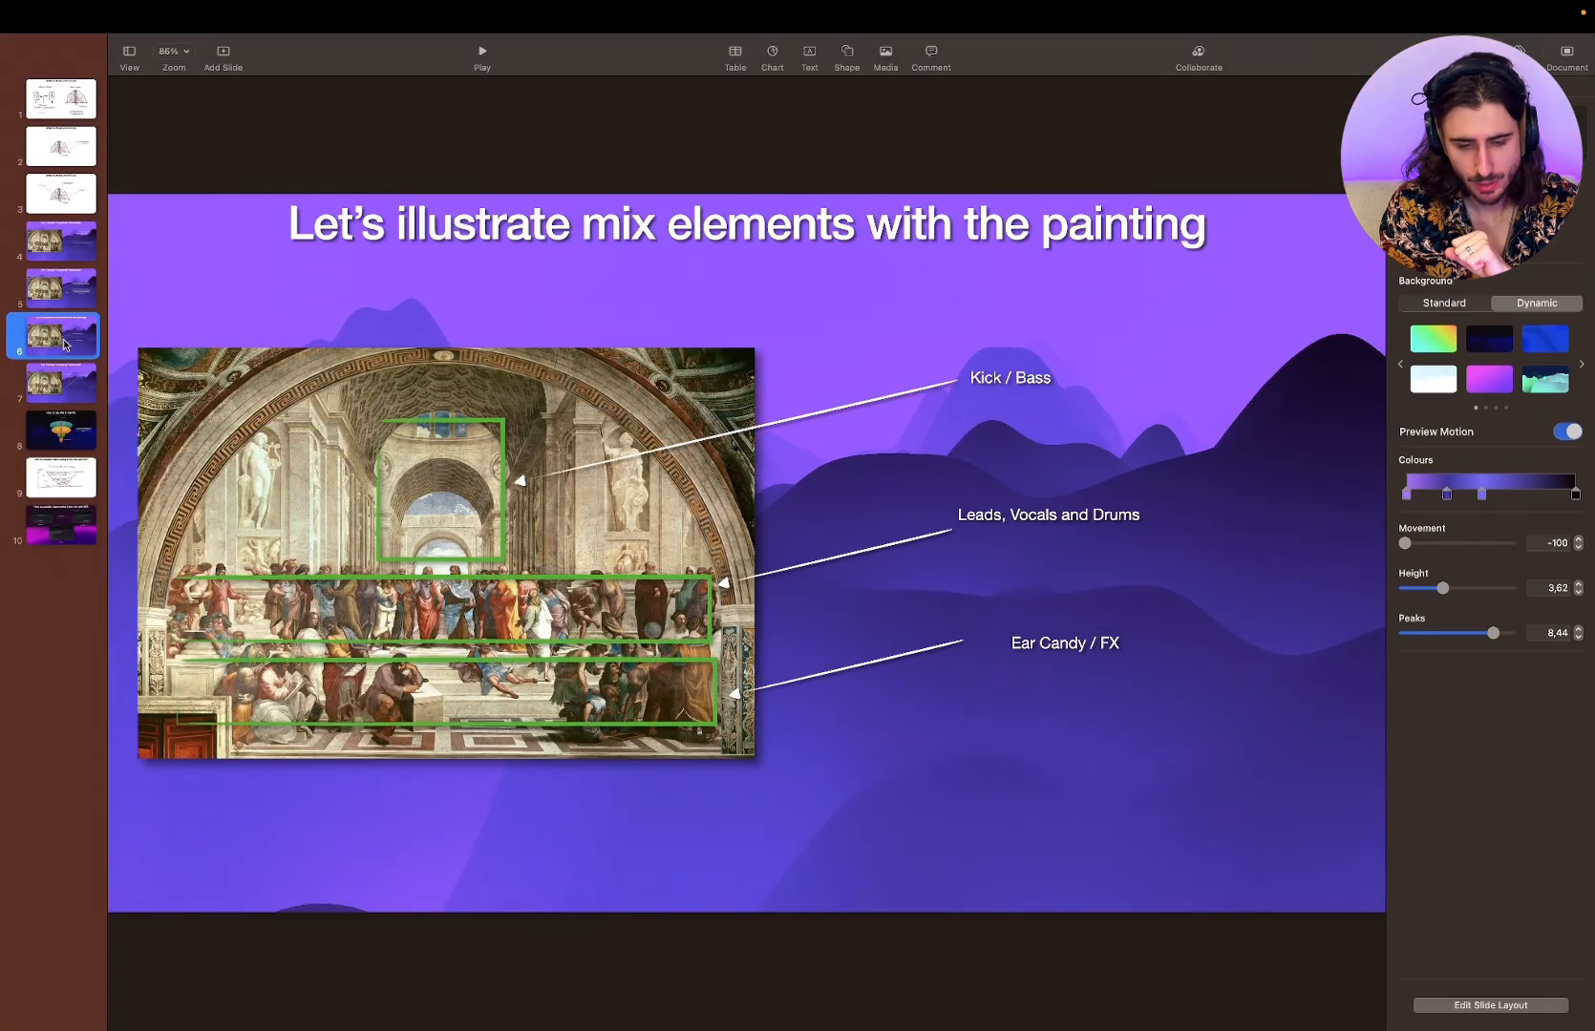
mouse_move(843, 605)
mouse_down()
mouse_move(737, 631)
mouse_move(220, 636)
mouse_move(145, 614)
mouse_up()
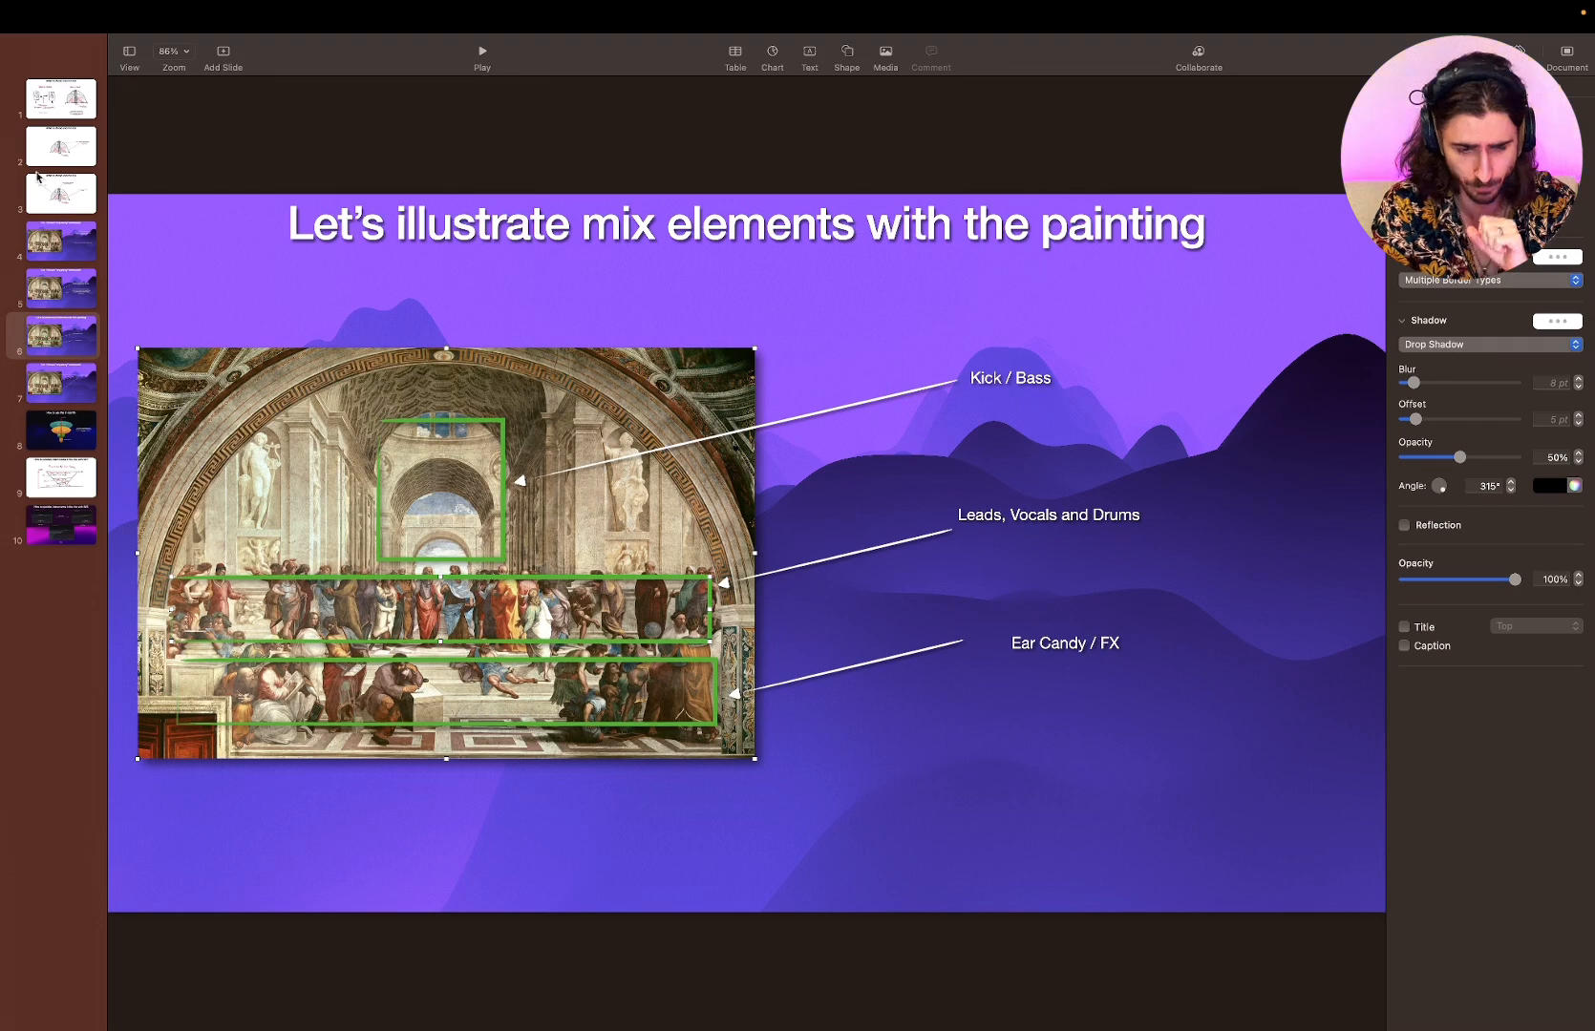
click(53, 194)
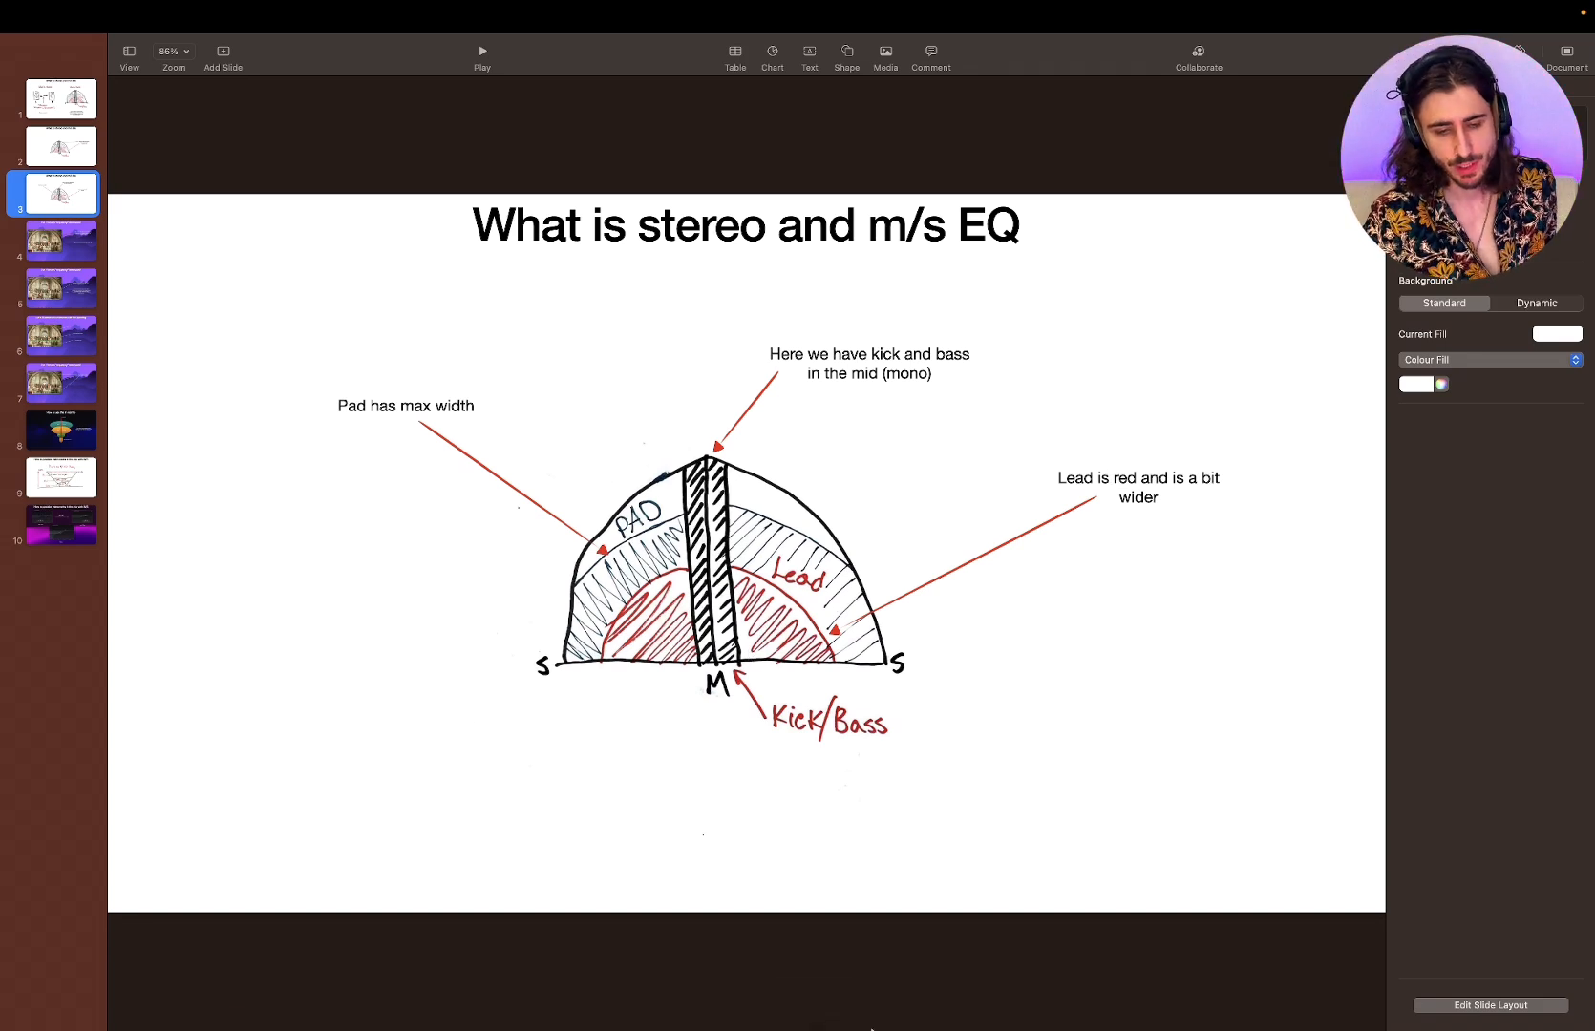
click(759, 1000)
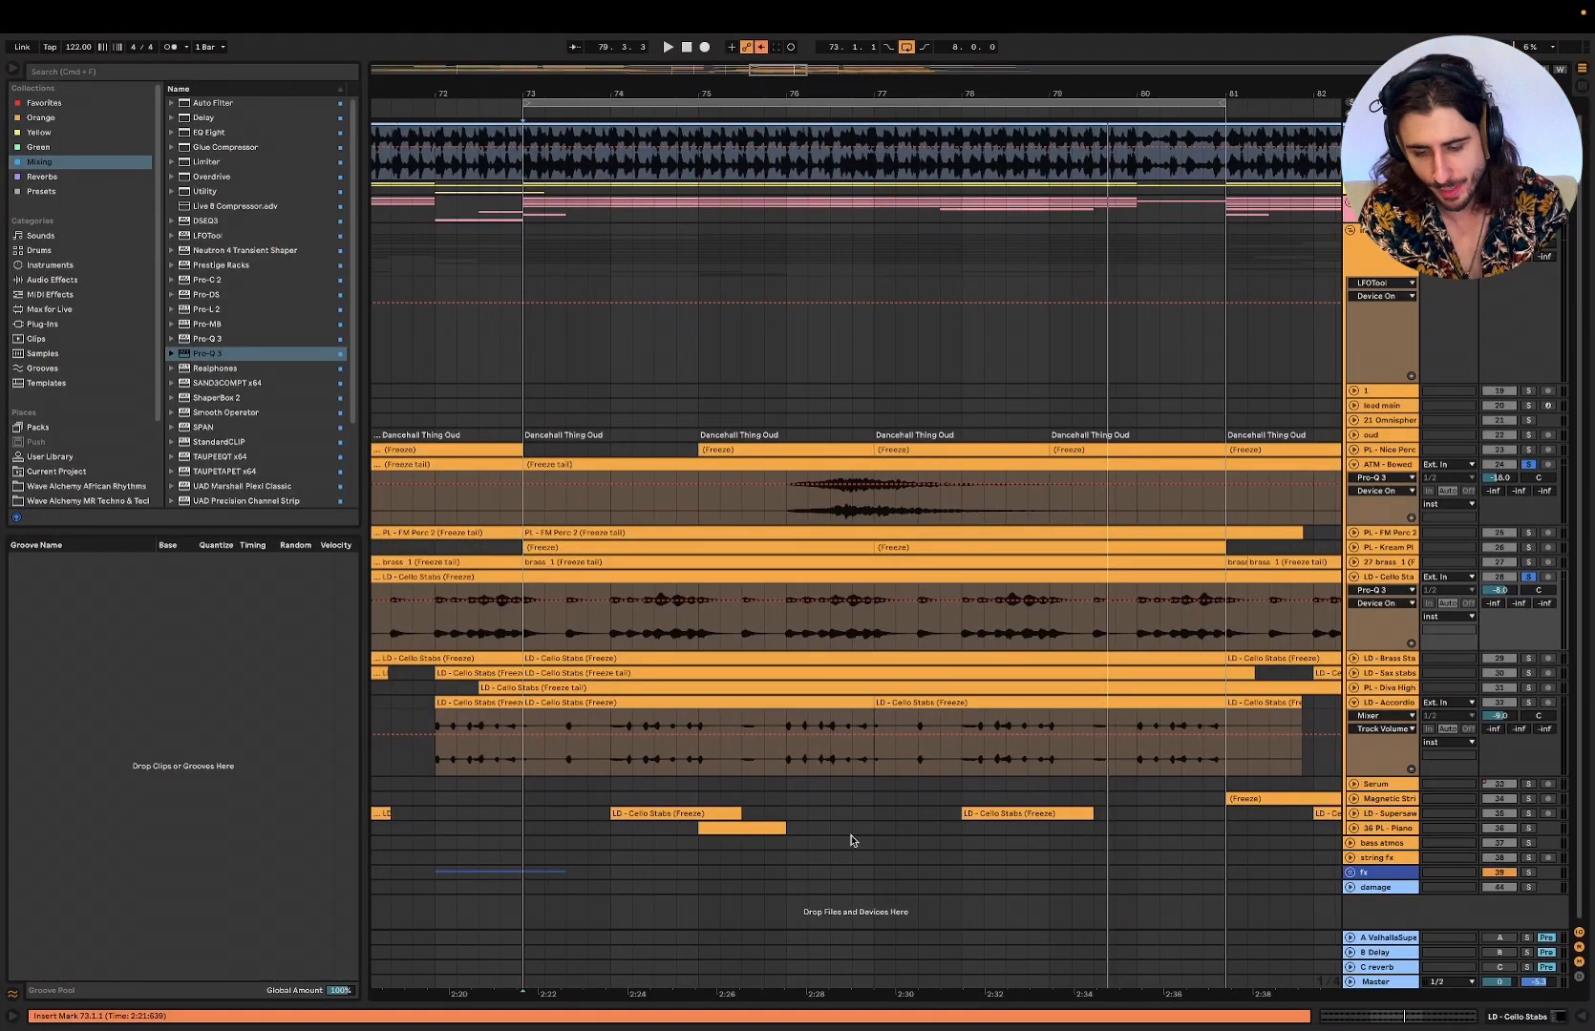
- Replace the cello stabs with the expanded 27 brass_1 track in the solo and listen from bar 73
scroll(860, 821, left, 2)
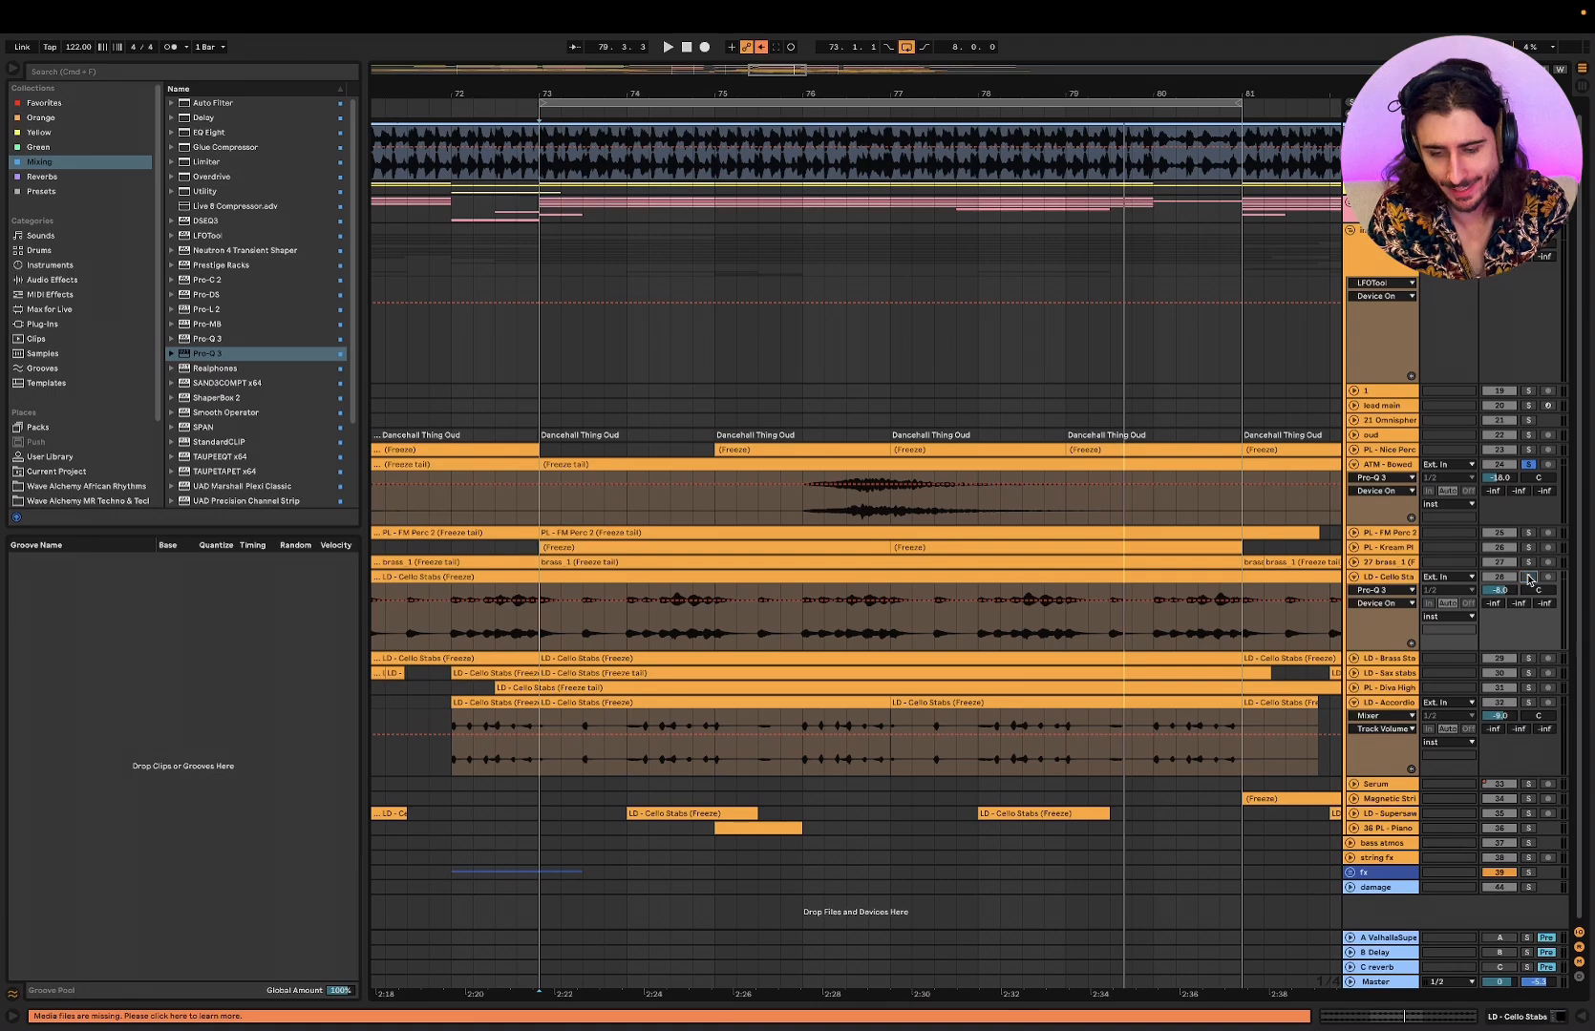
click(1353, 562)
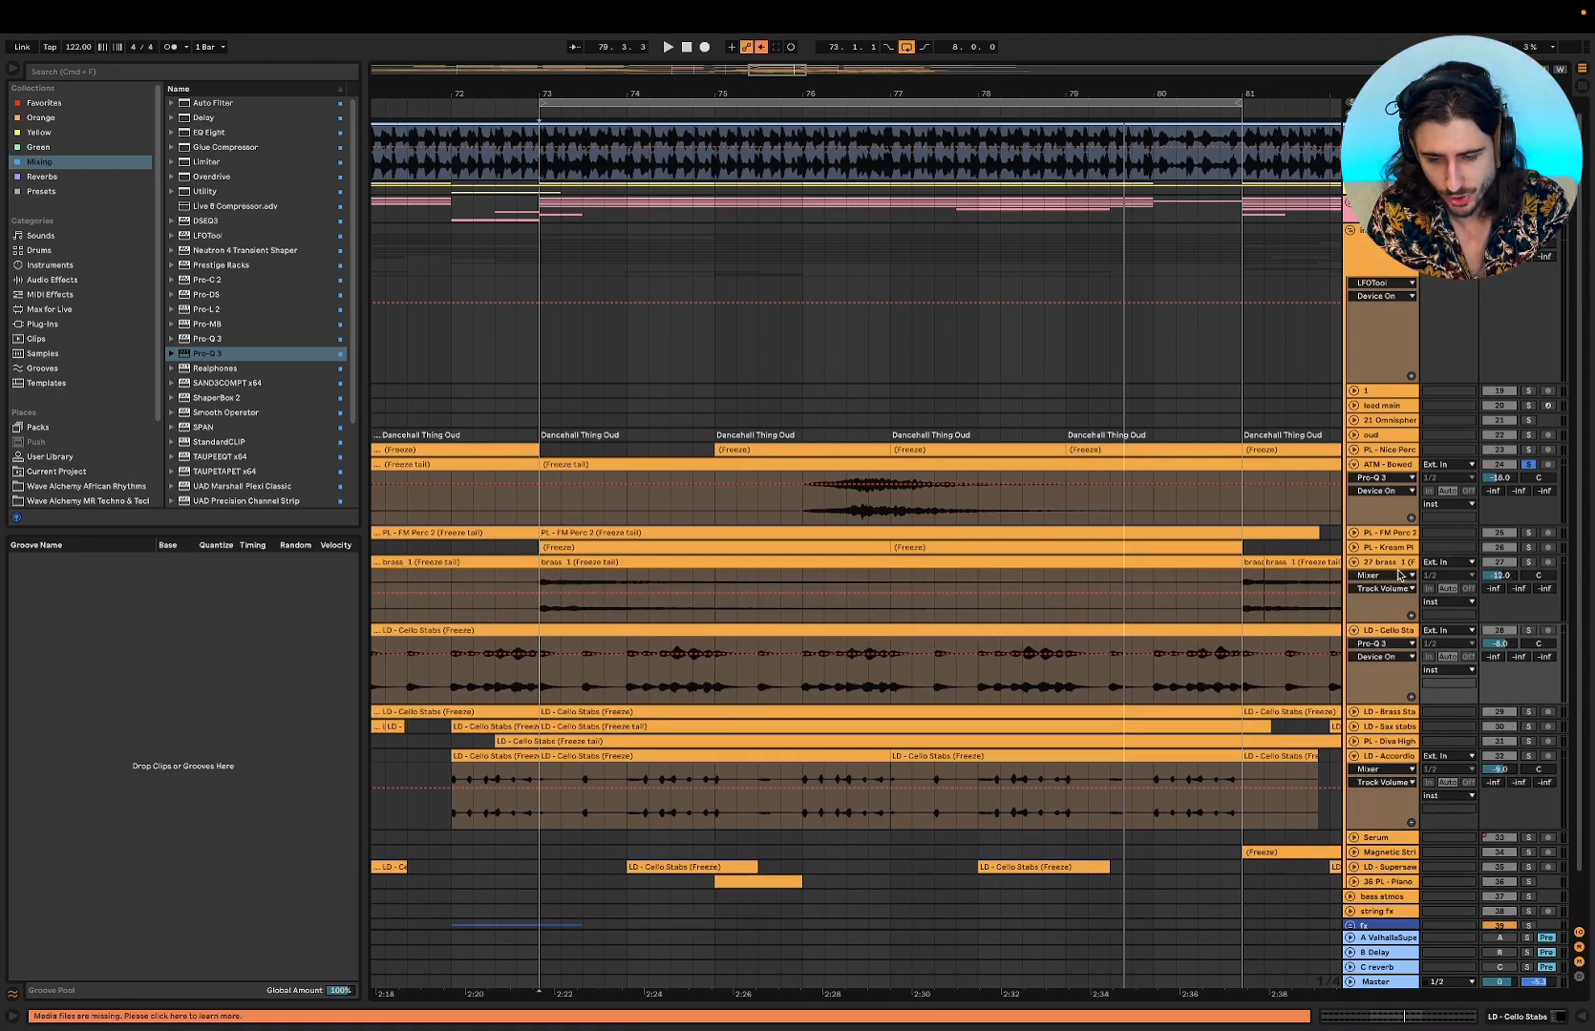
click(1529, 562)
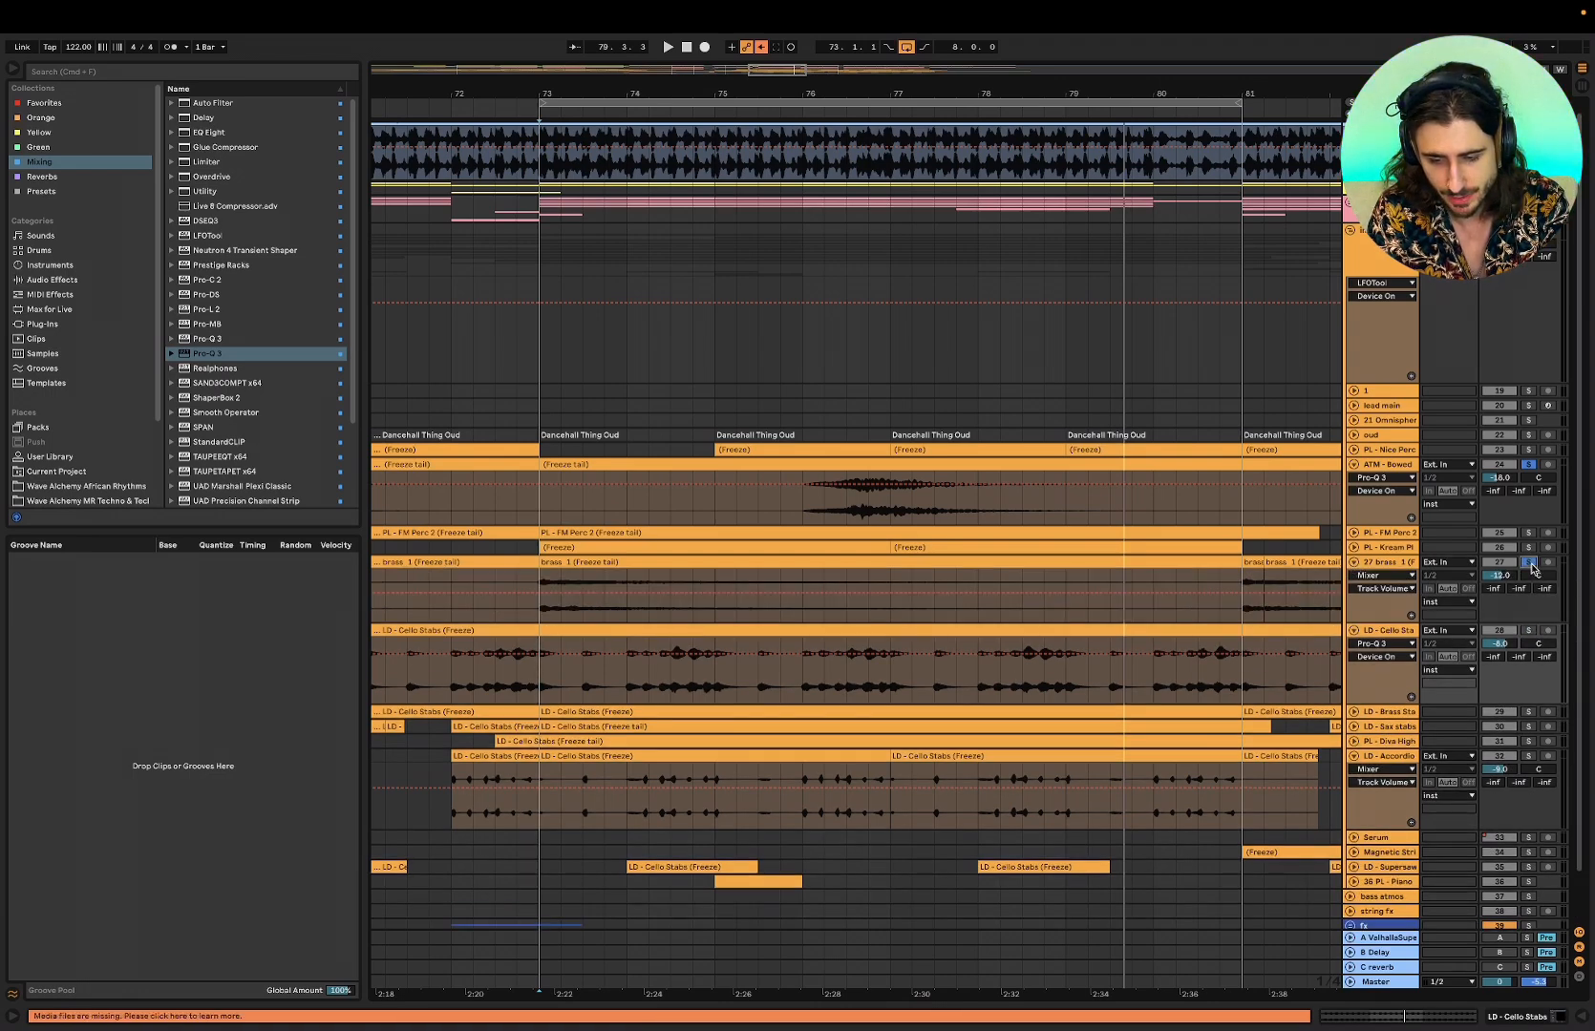
click(539, 613)
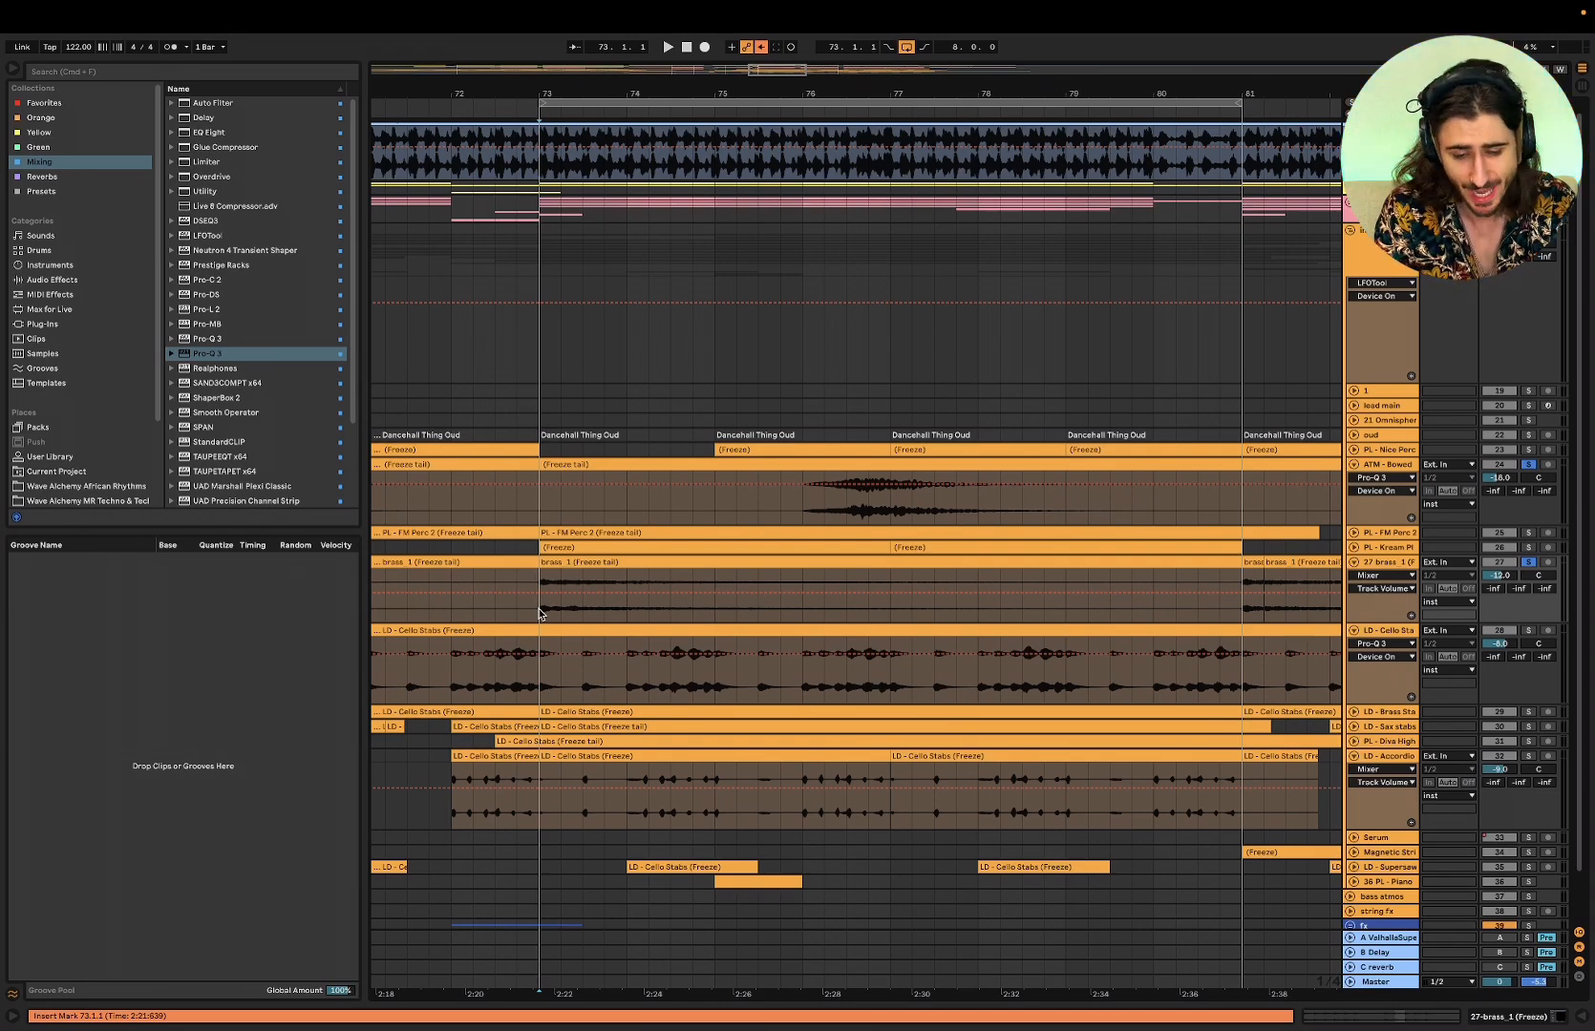
key(space)
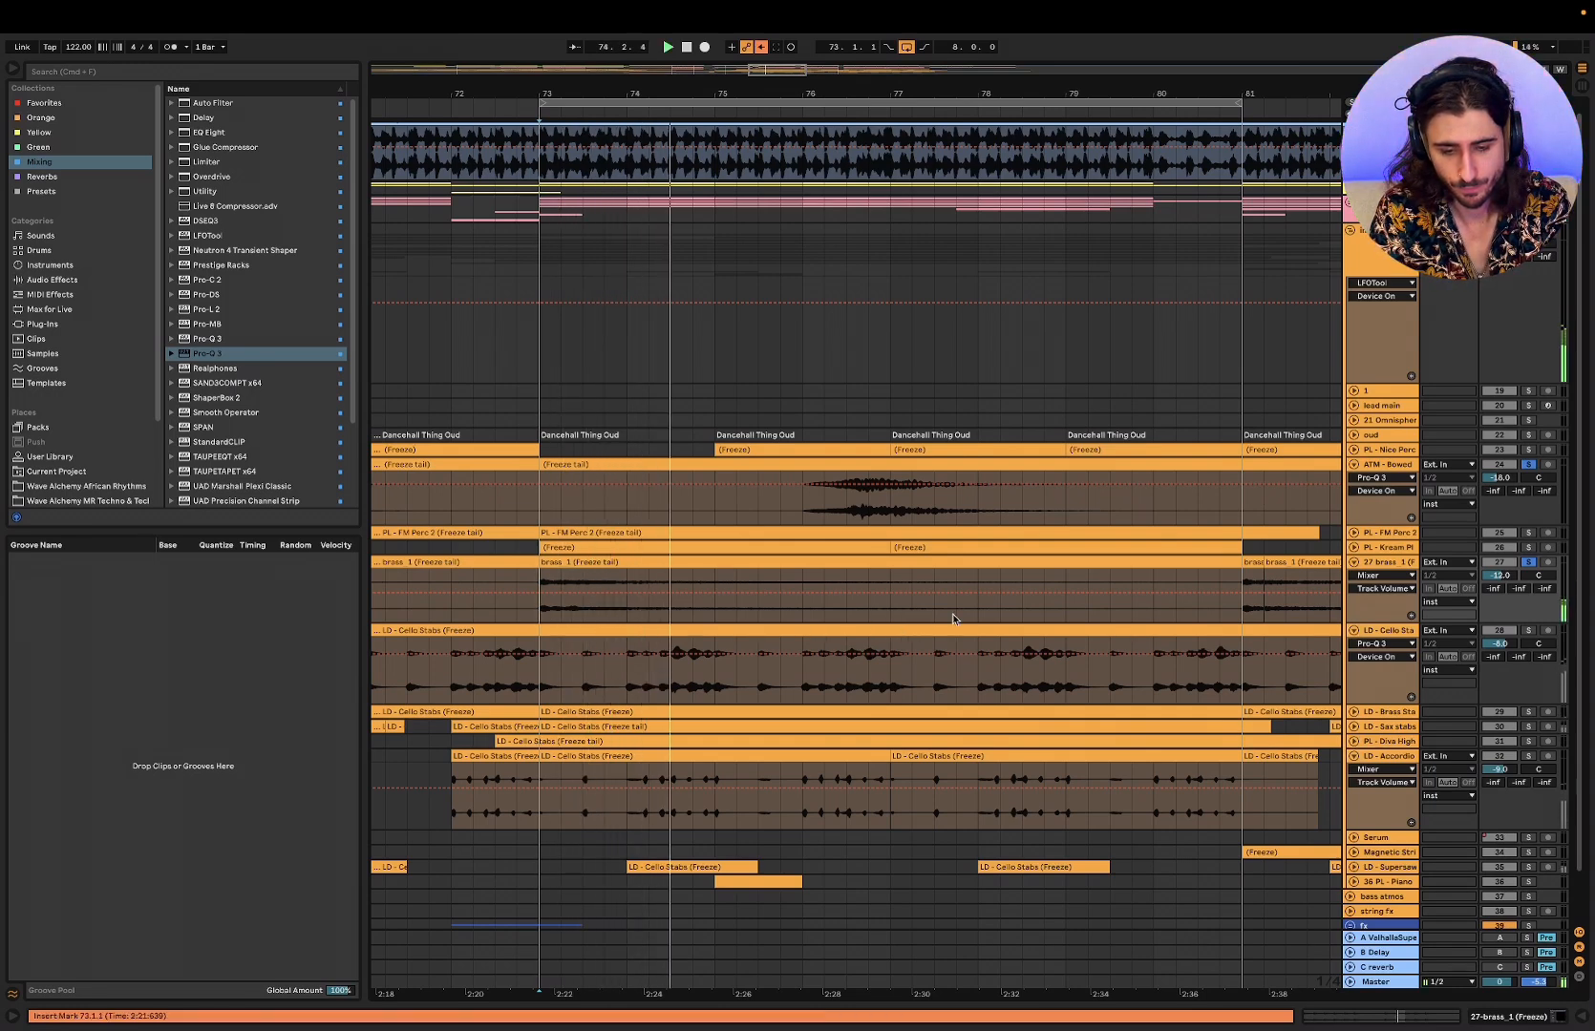
key(space)
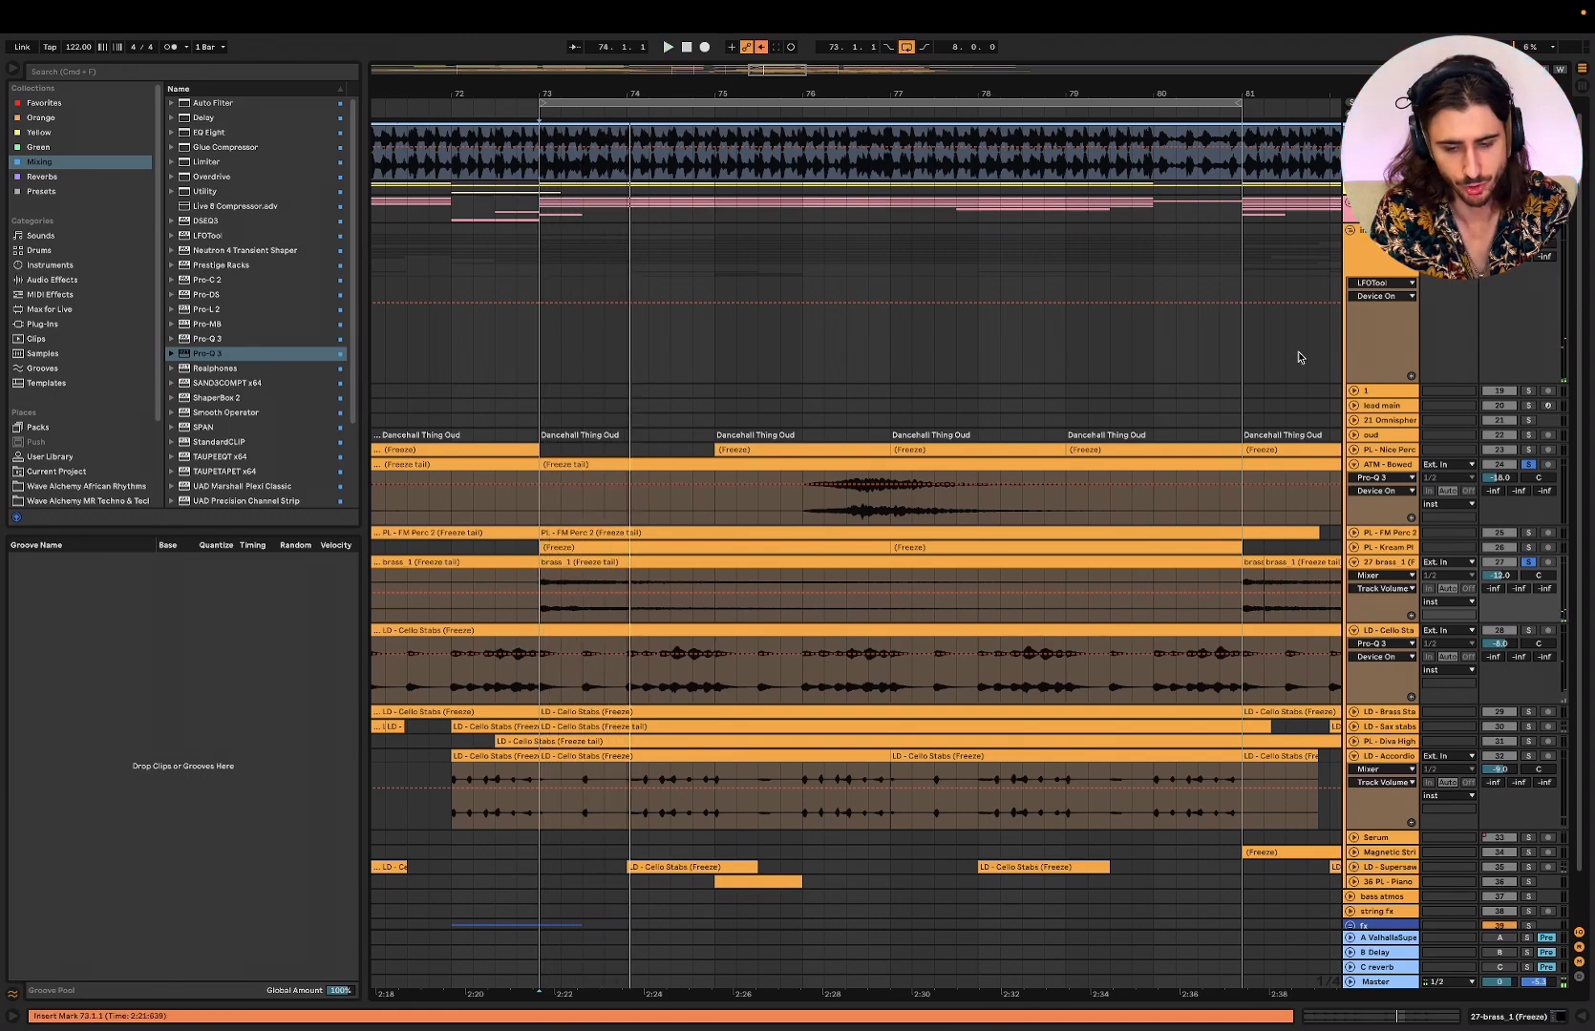
key(space)
key(space)
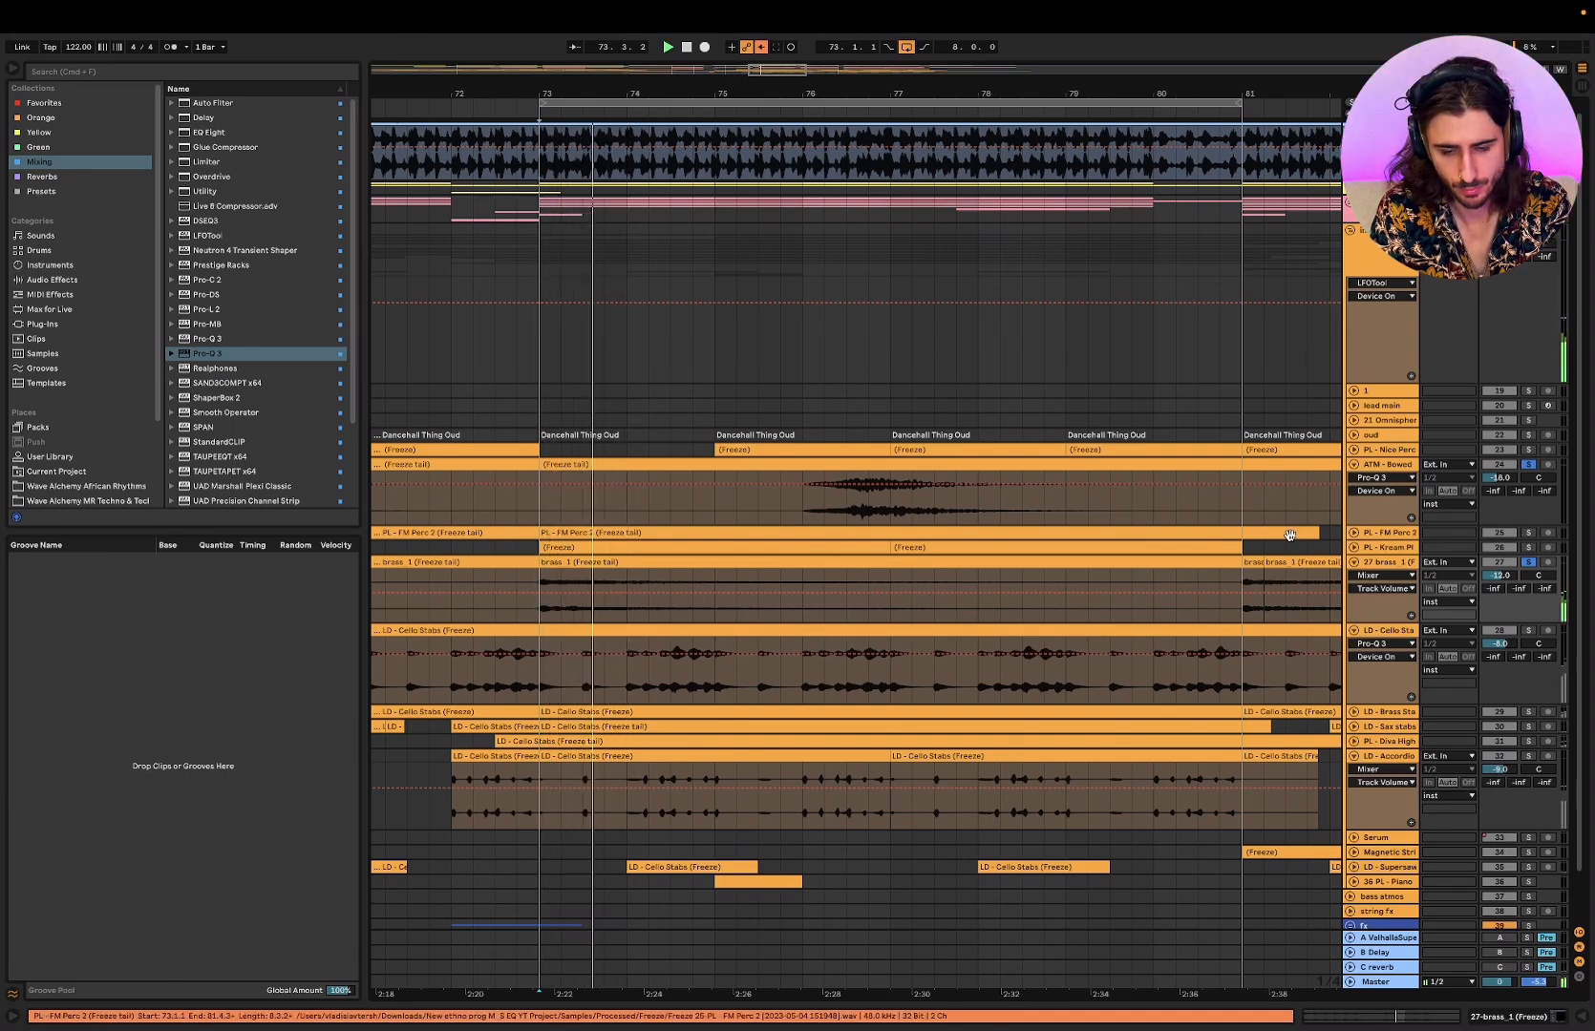
- Compare the brass track from bar 73 with its Pro-Q 3 bypassed and re-enabled, then hide the device view
double_click(1388, 563)
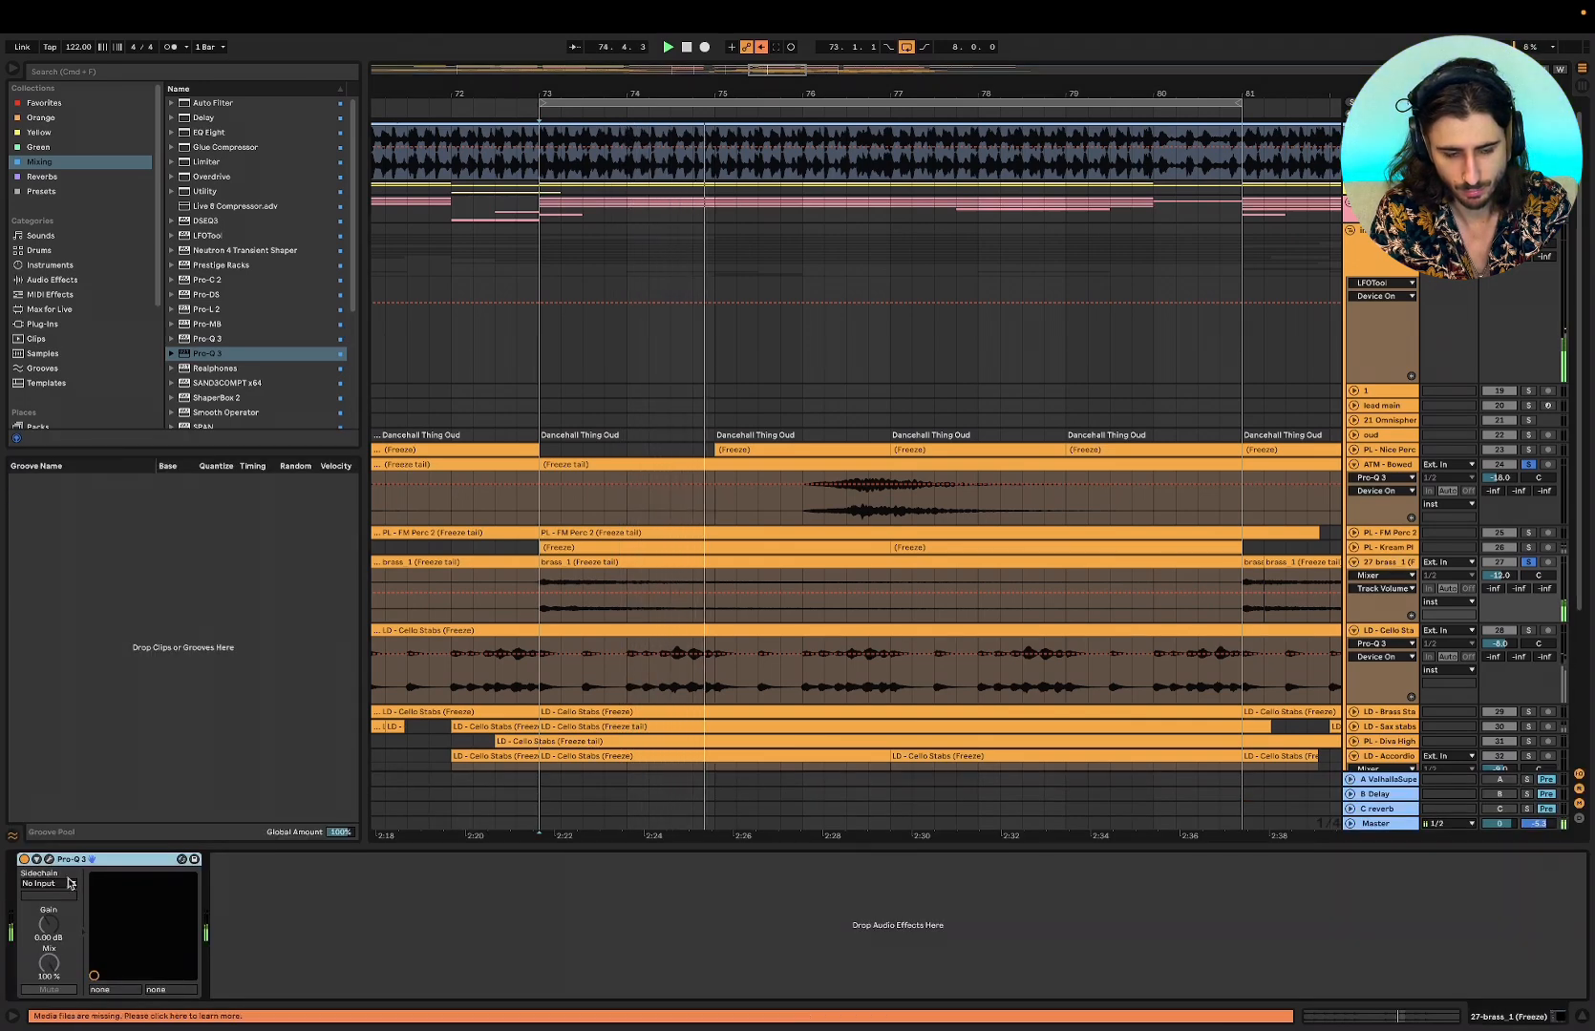
key(space)
click(24, 859)
key(space)
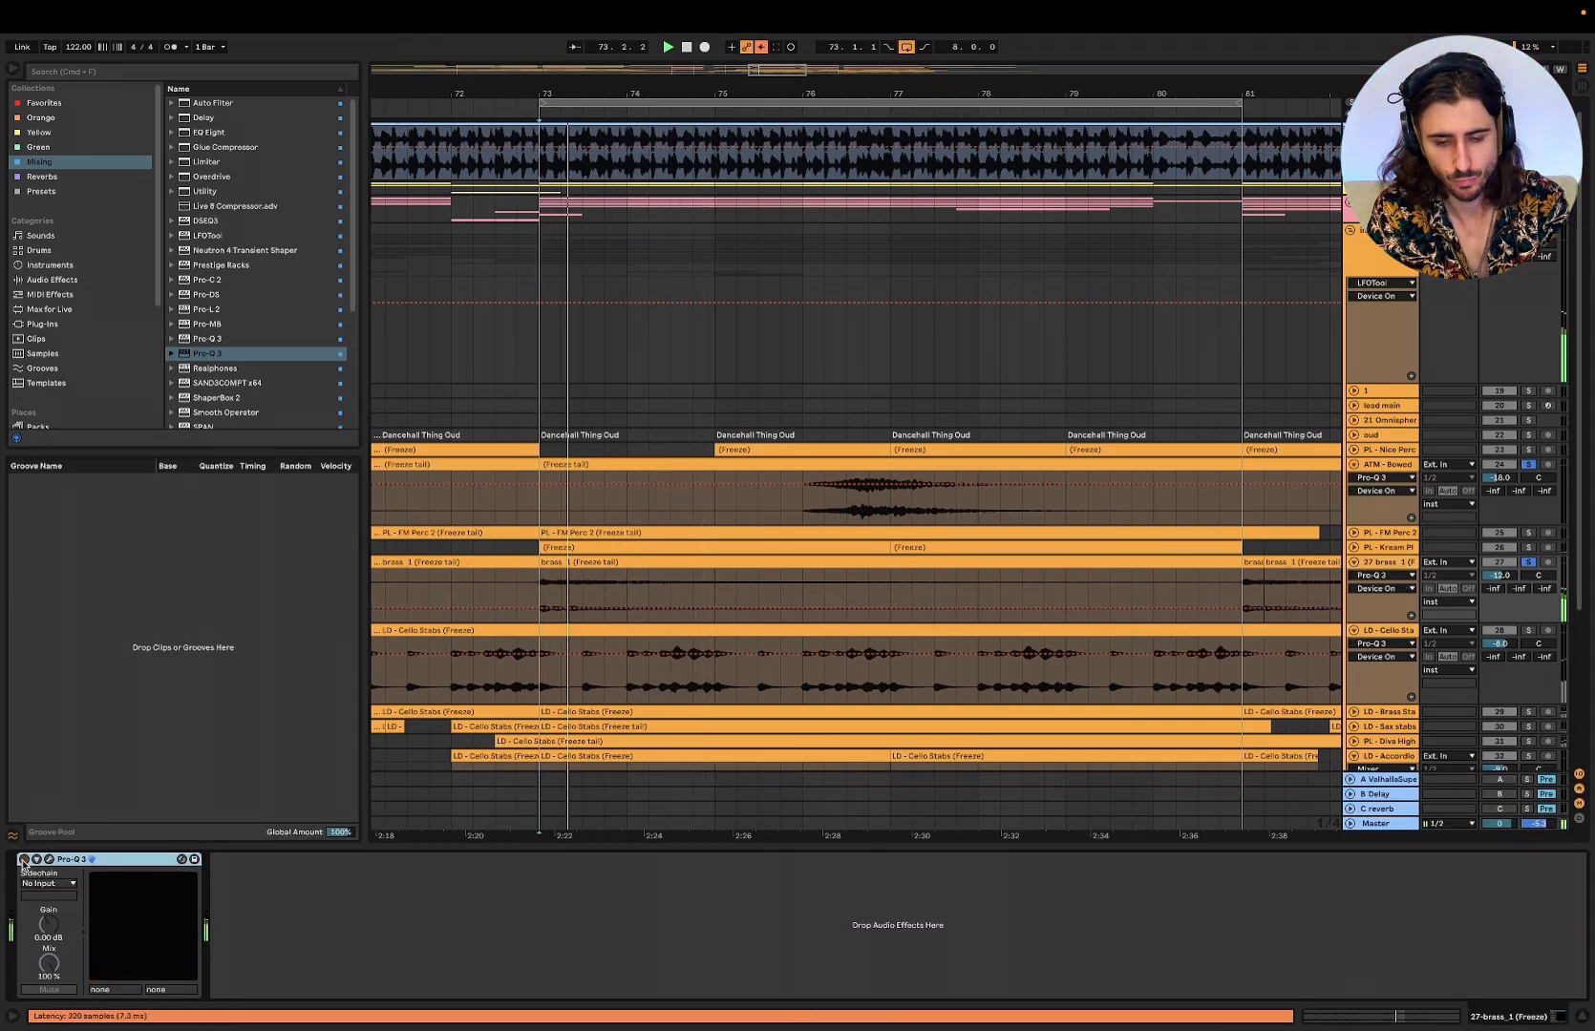
key(space)
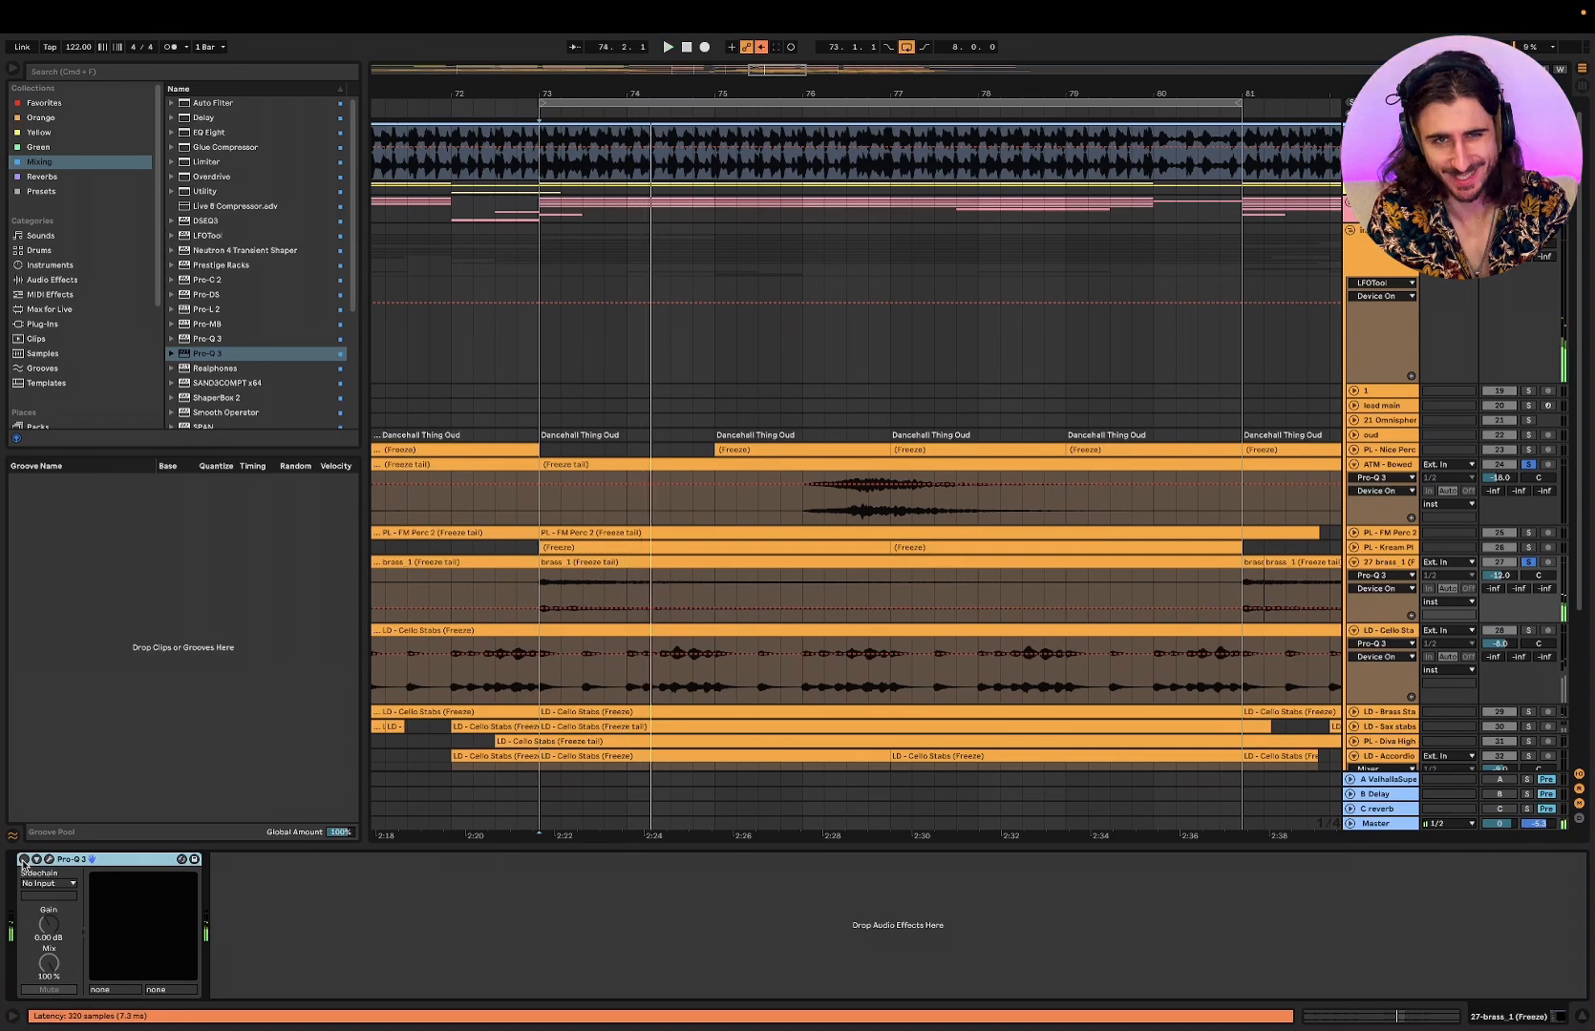
key(space)
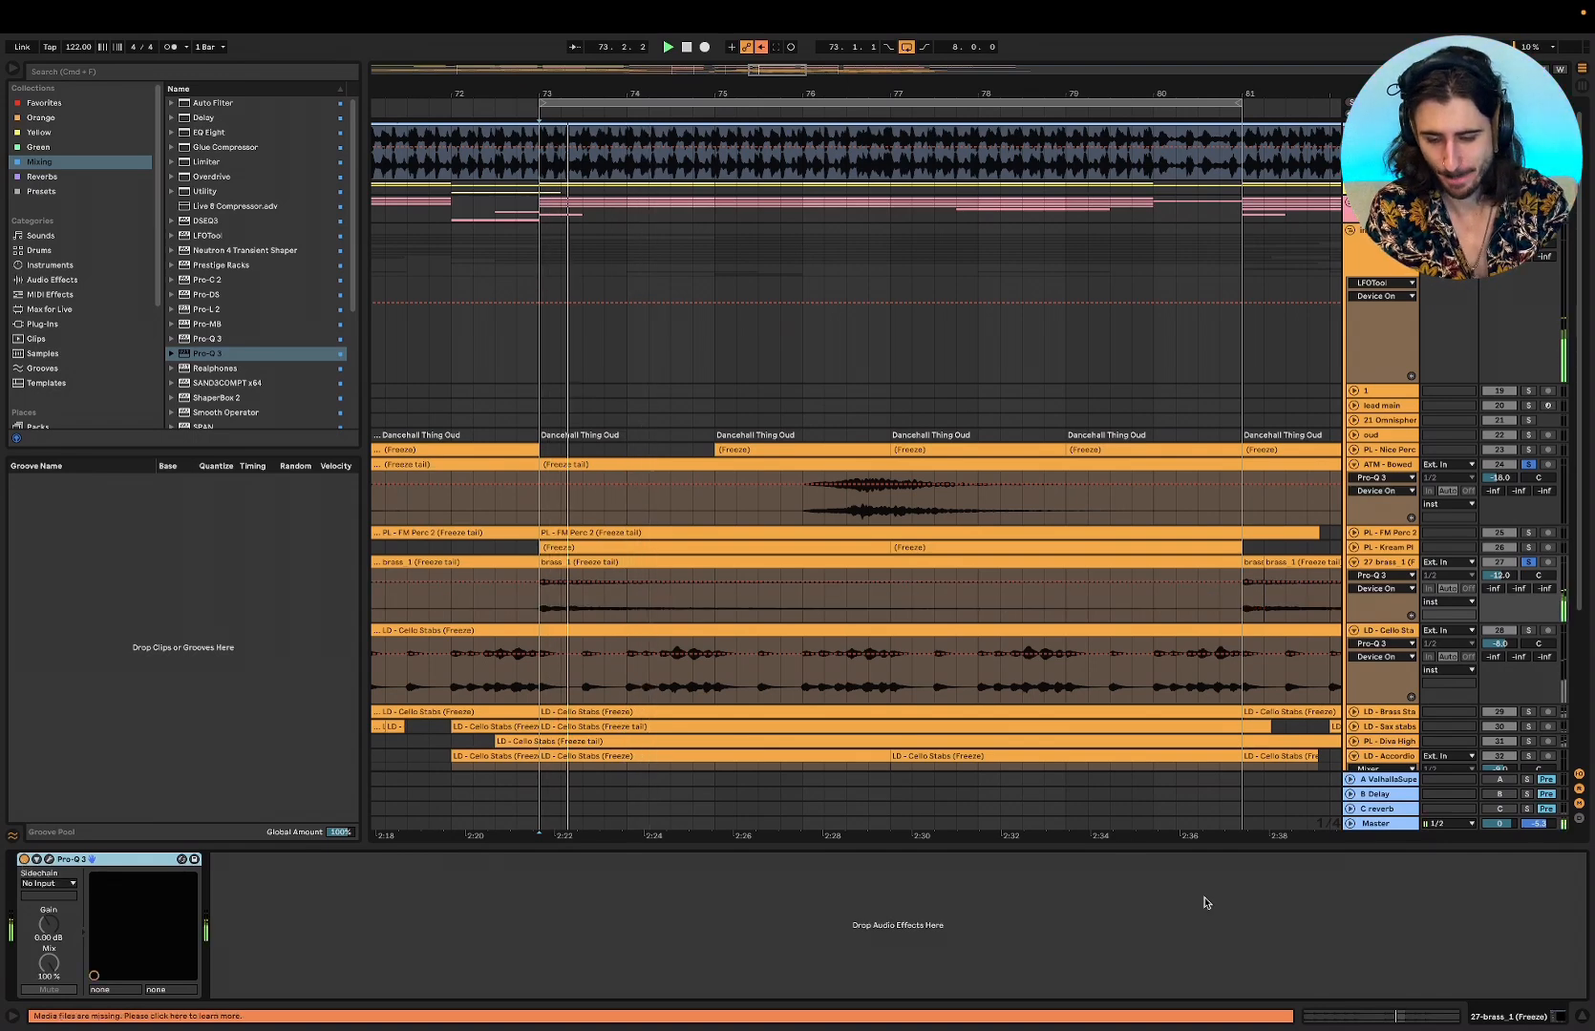
key(ctrl+alt+l)
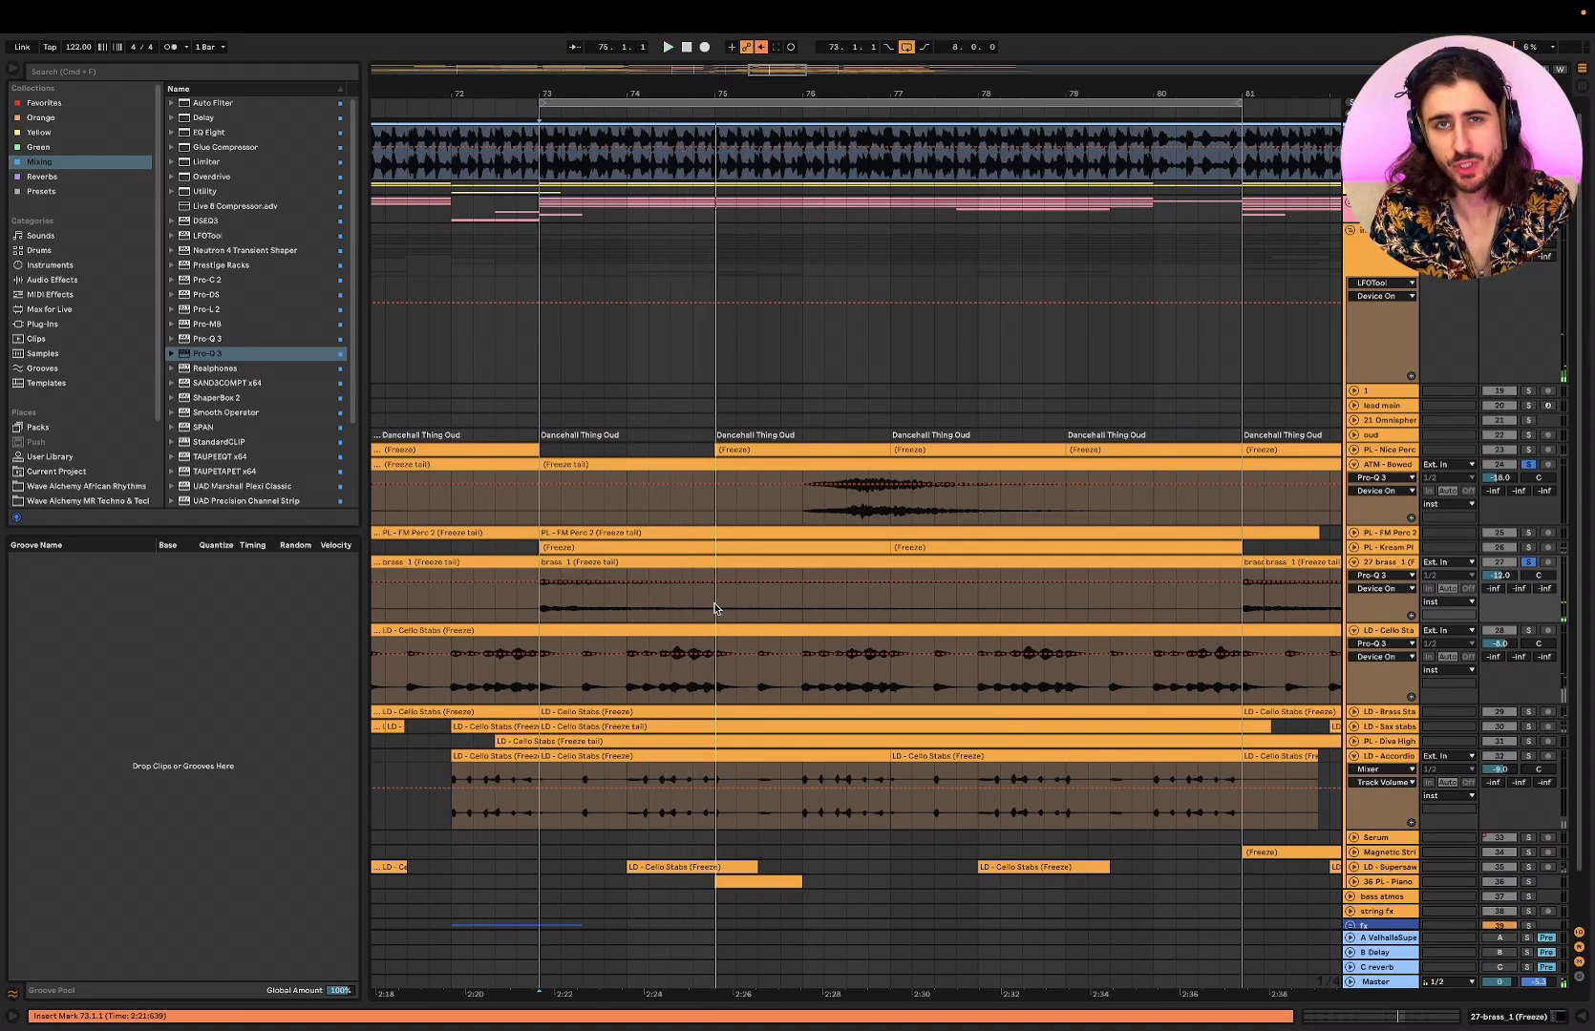
- Switch to Keynote, show the "How to use this in real life" slide and select the Pads/Atmos ellipse
key(super+Tab)
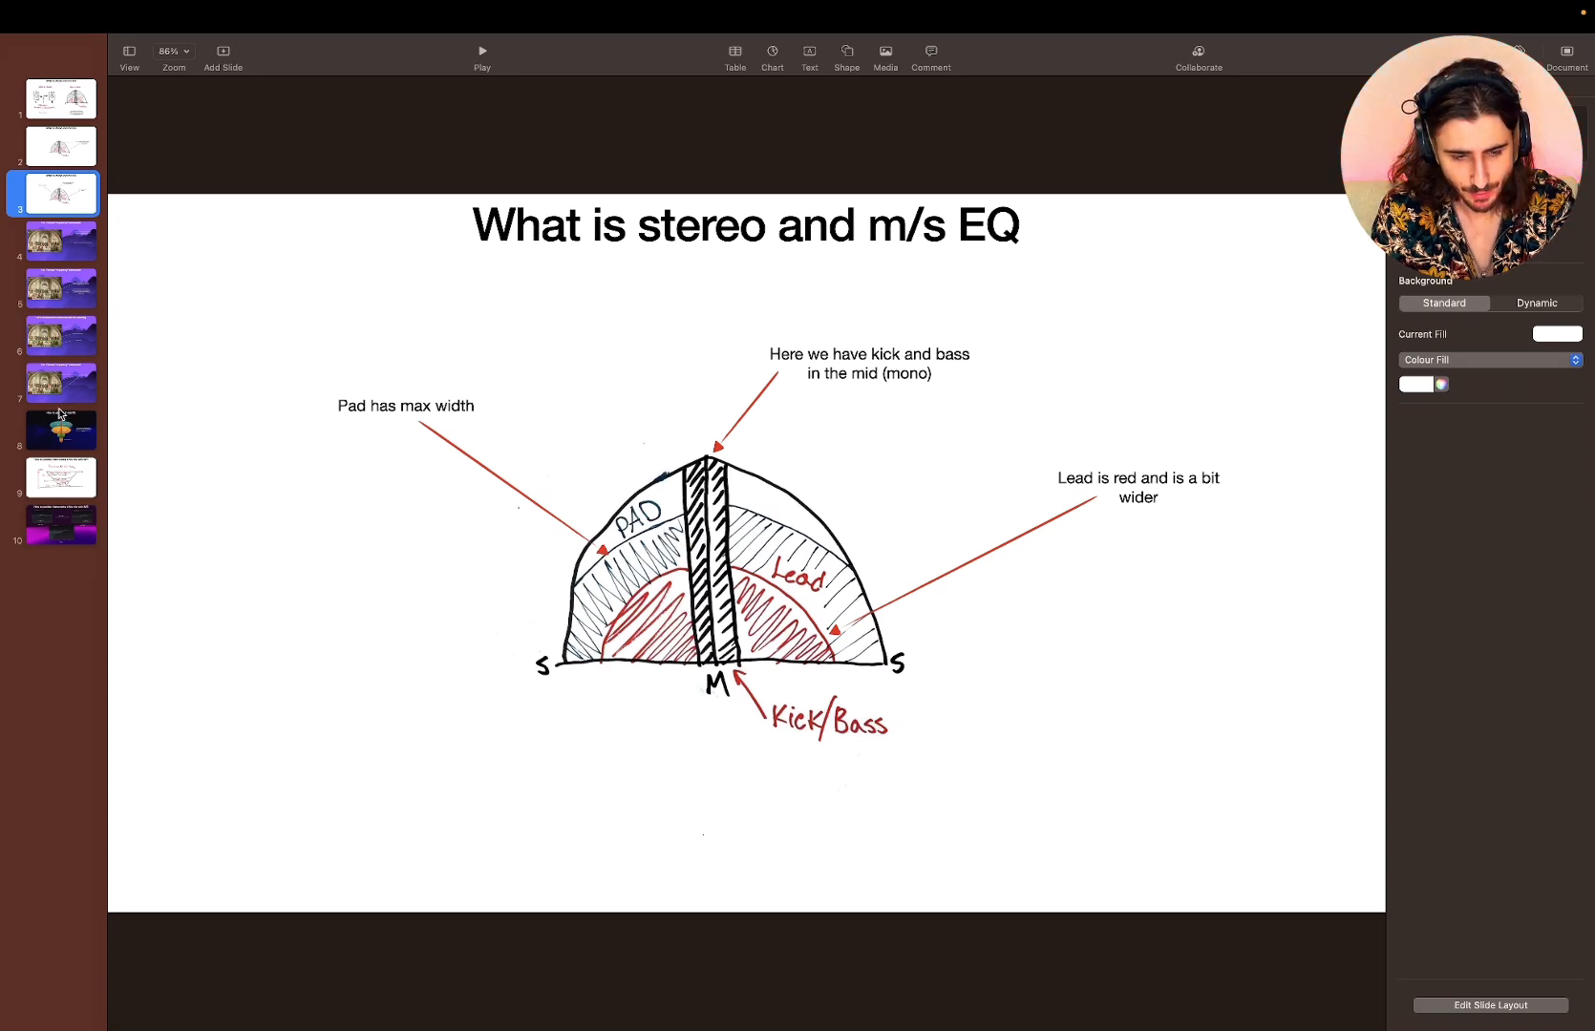
click(63, 441)
click(892, 450)
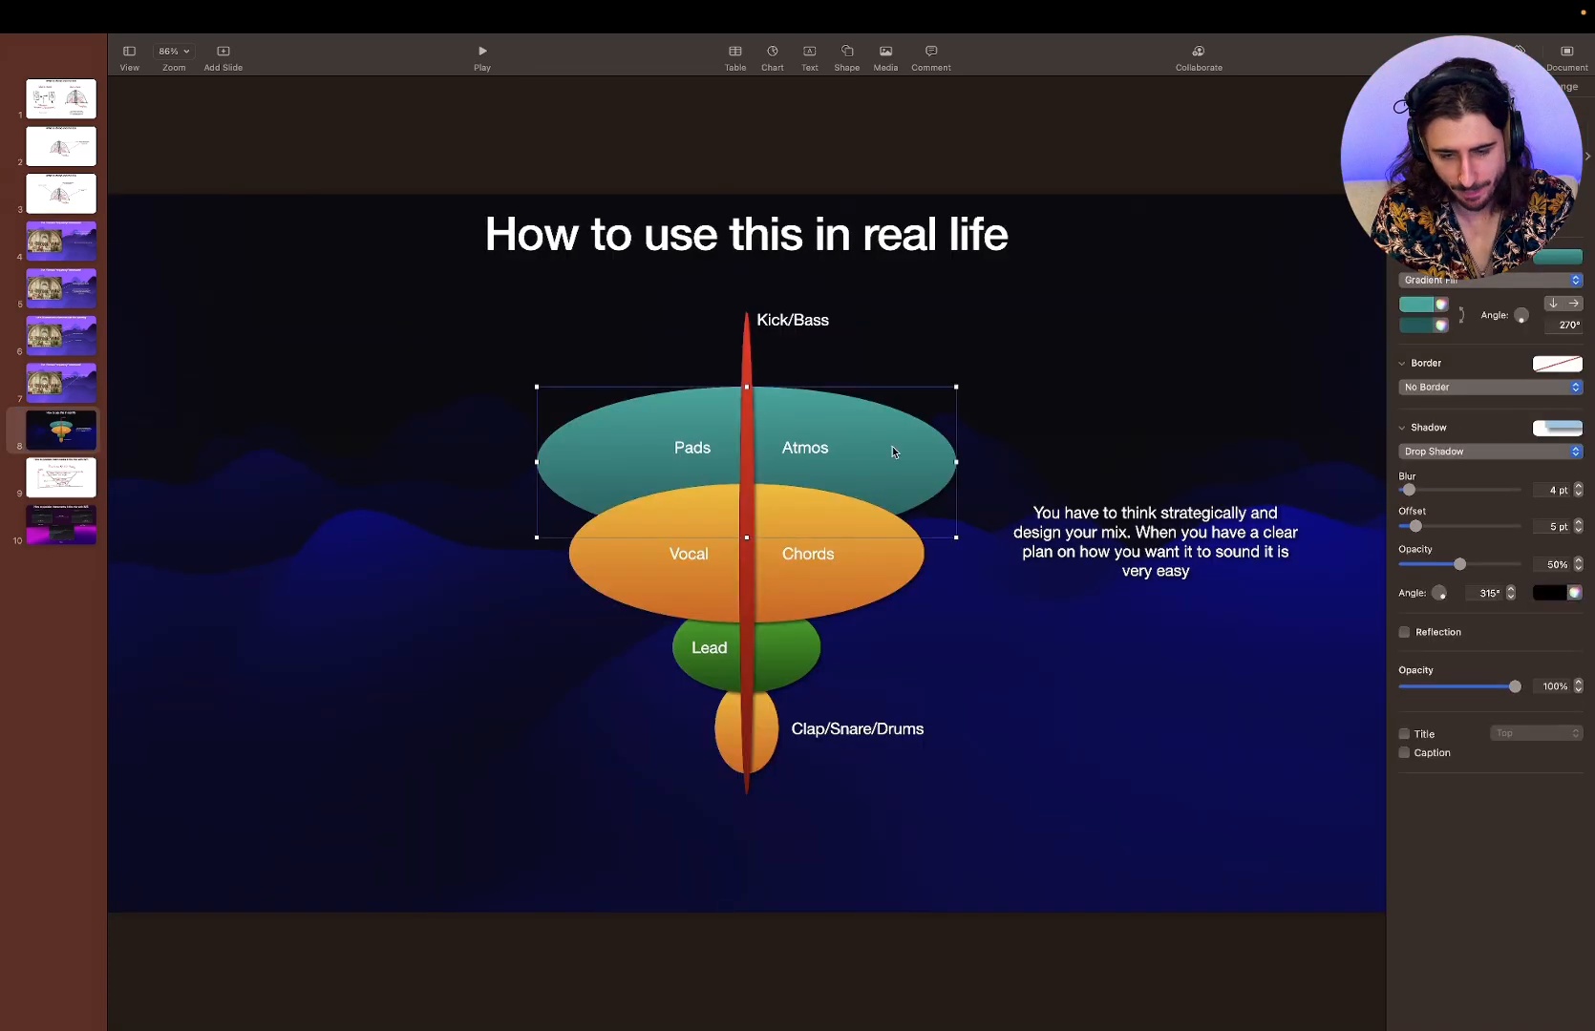
- Select the green Lead ellipse on the slide and show the "Fresco Frequency Framework" slide about pads, chords and atmos
click(1056, 404)
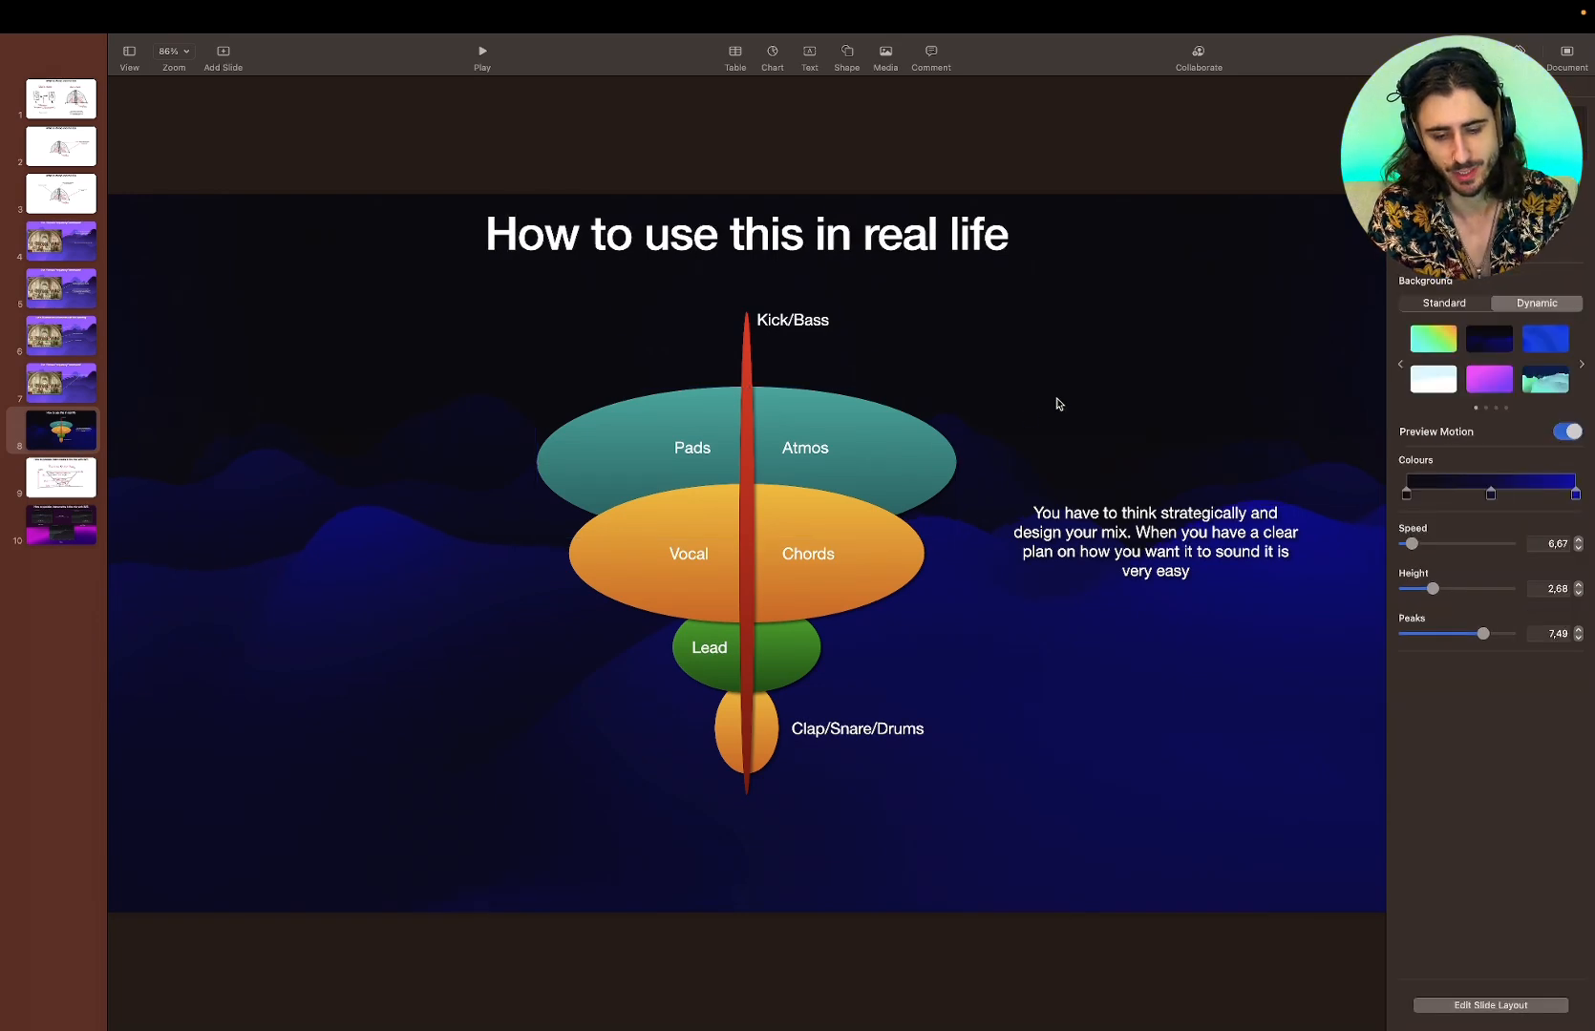
click(785, 666)
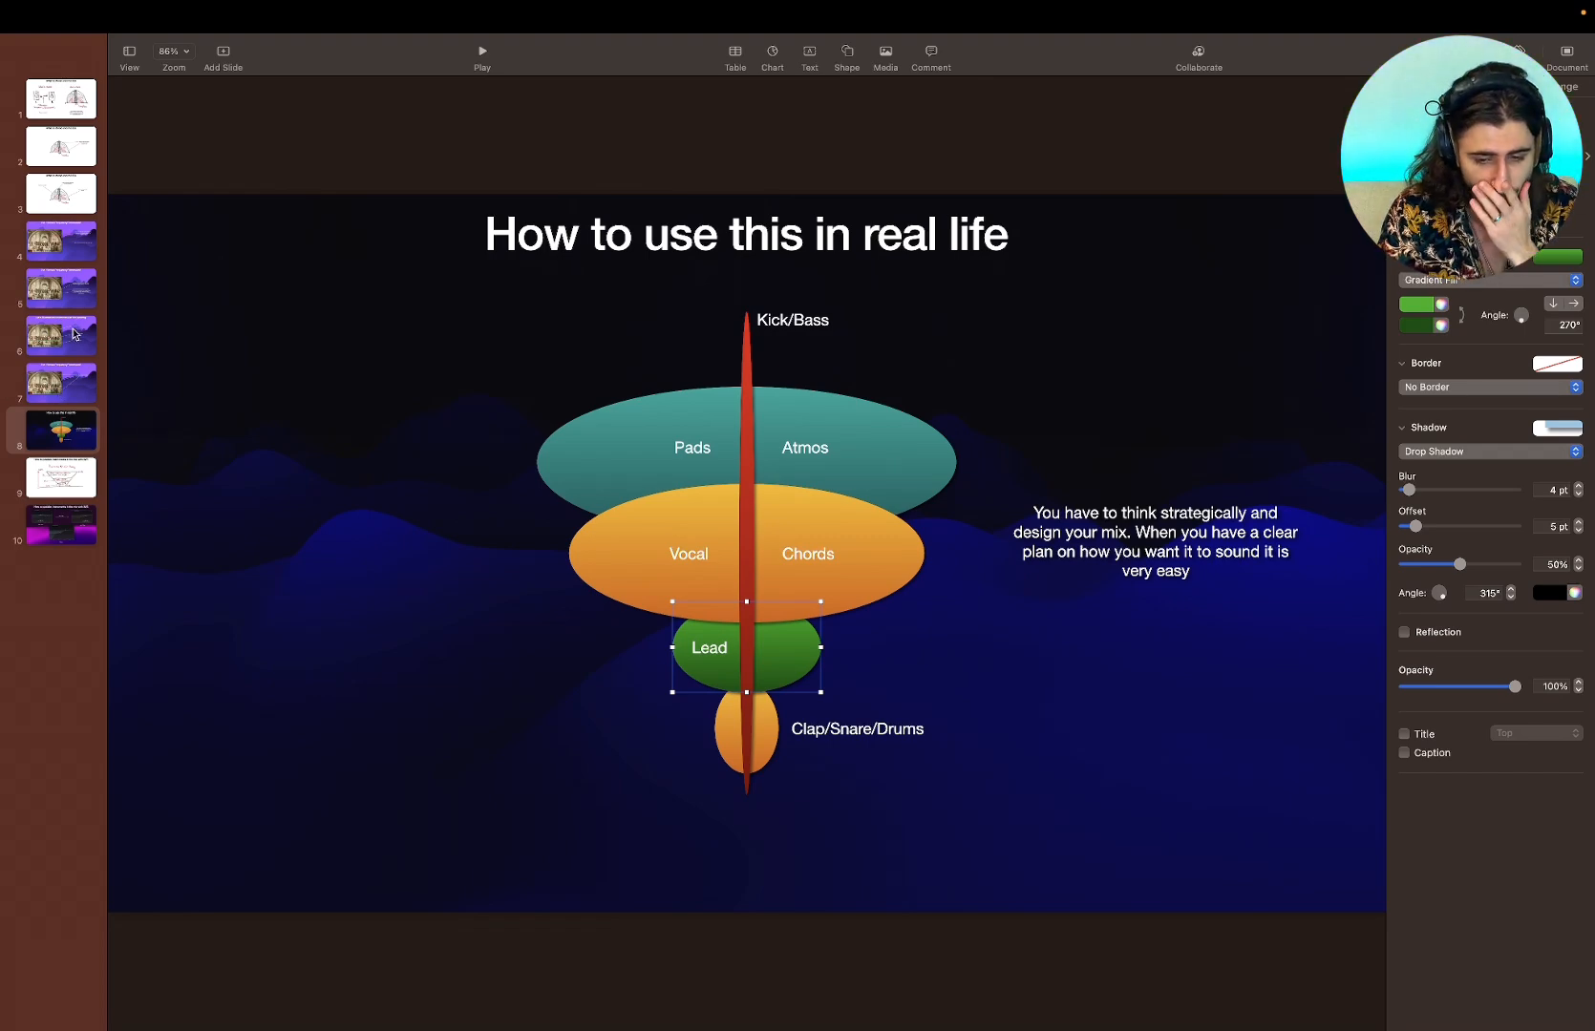
click(67, 395)
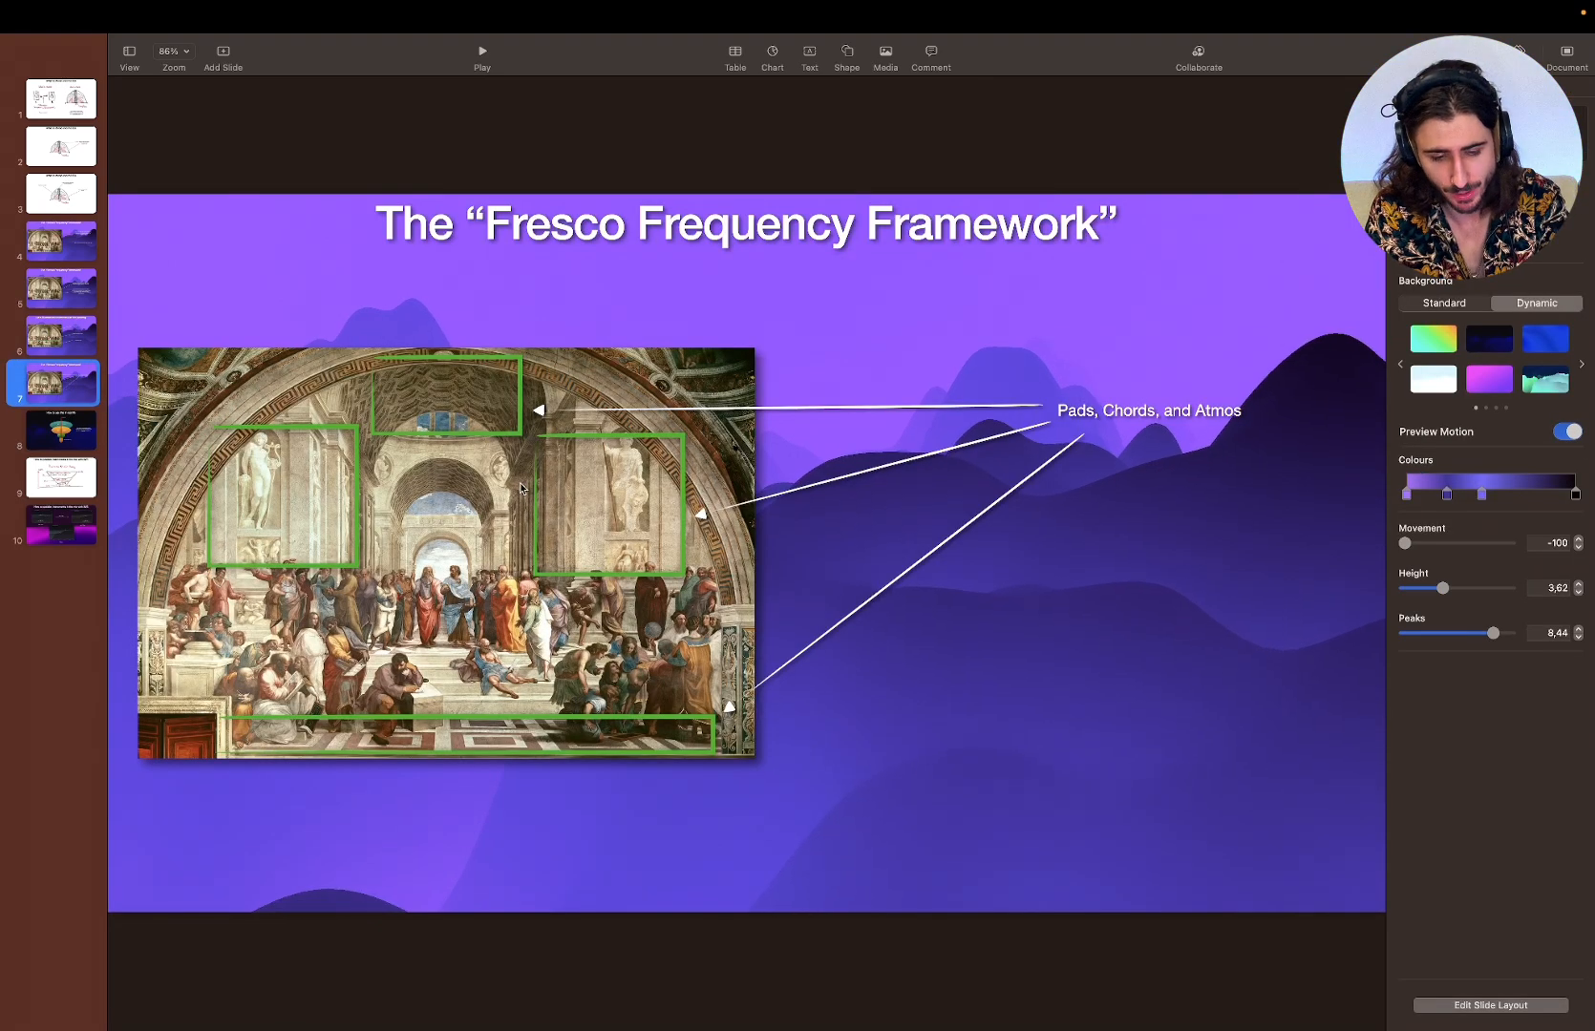
- Return to Ableton Live, expand the LD - Brass Stabs track, solo it in place of 27 brass_1 and listen from bar 73
key(super+Tab)
scroll(1528, 531, down, 3)
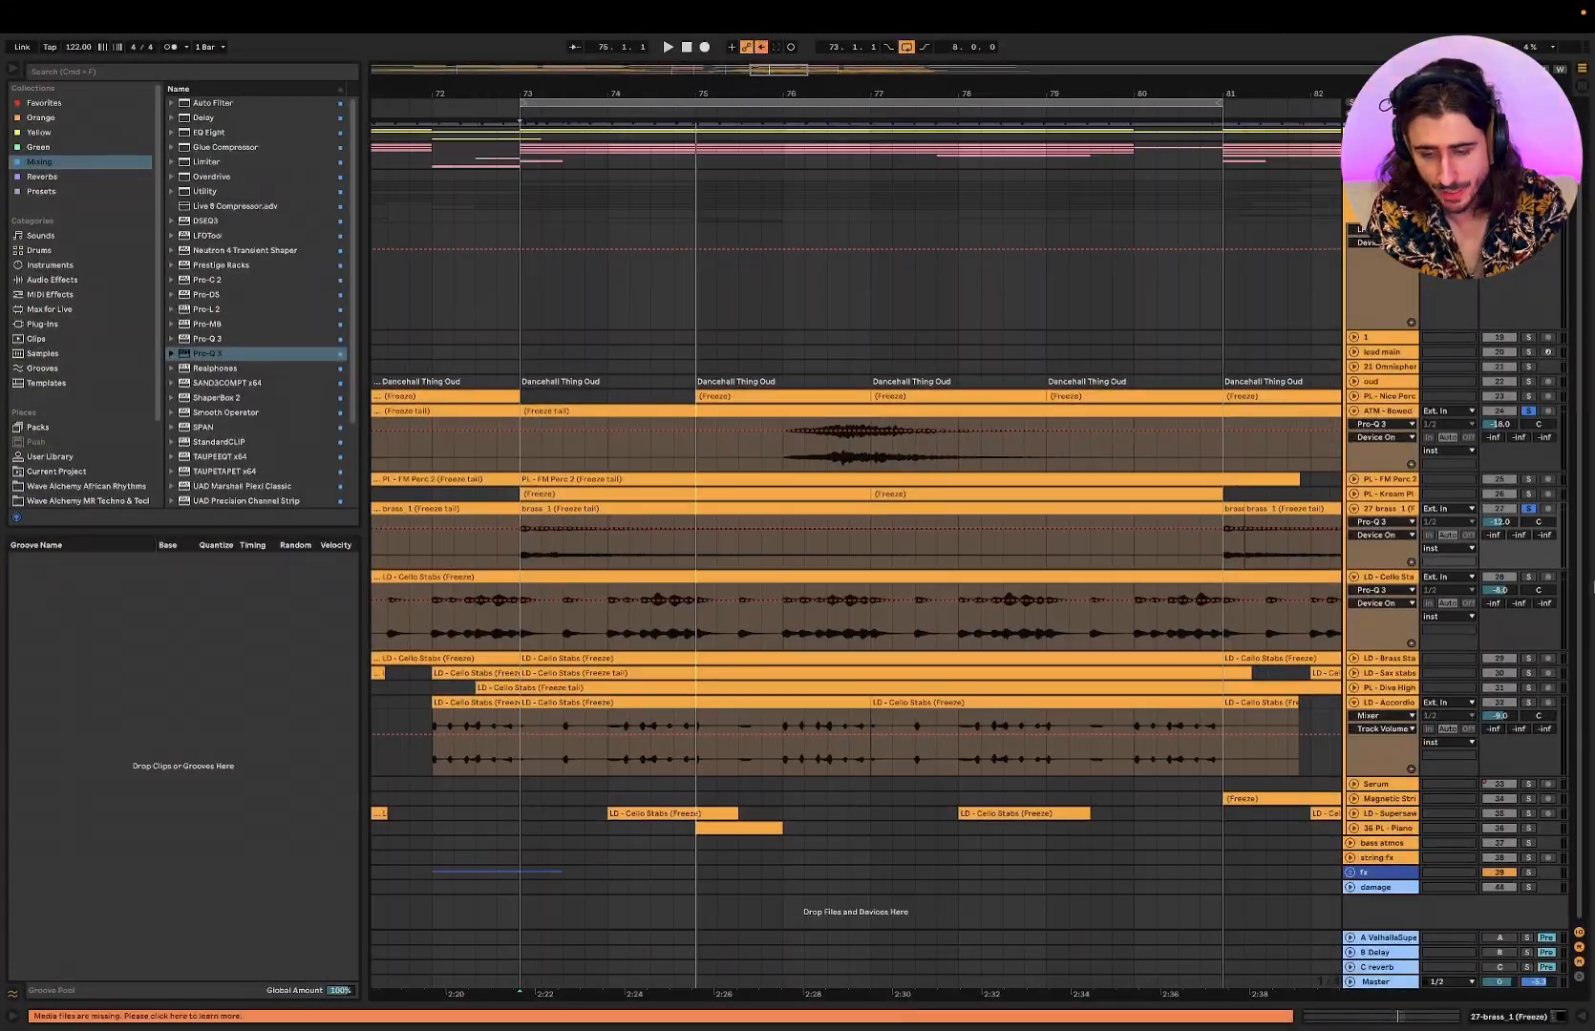
click(1353, 659)
click(573, 694)
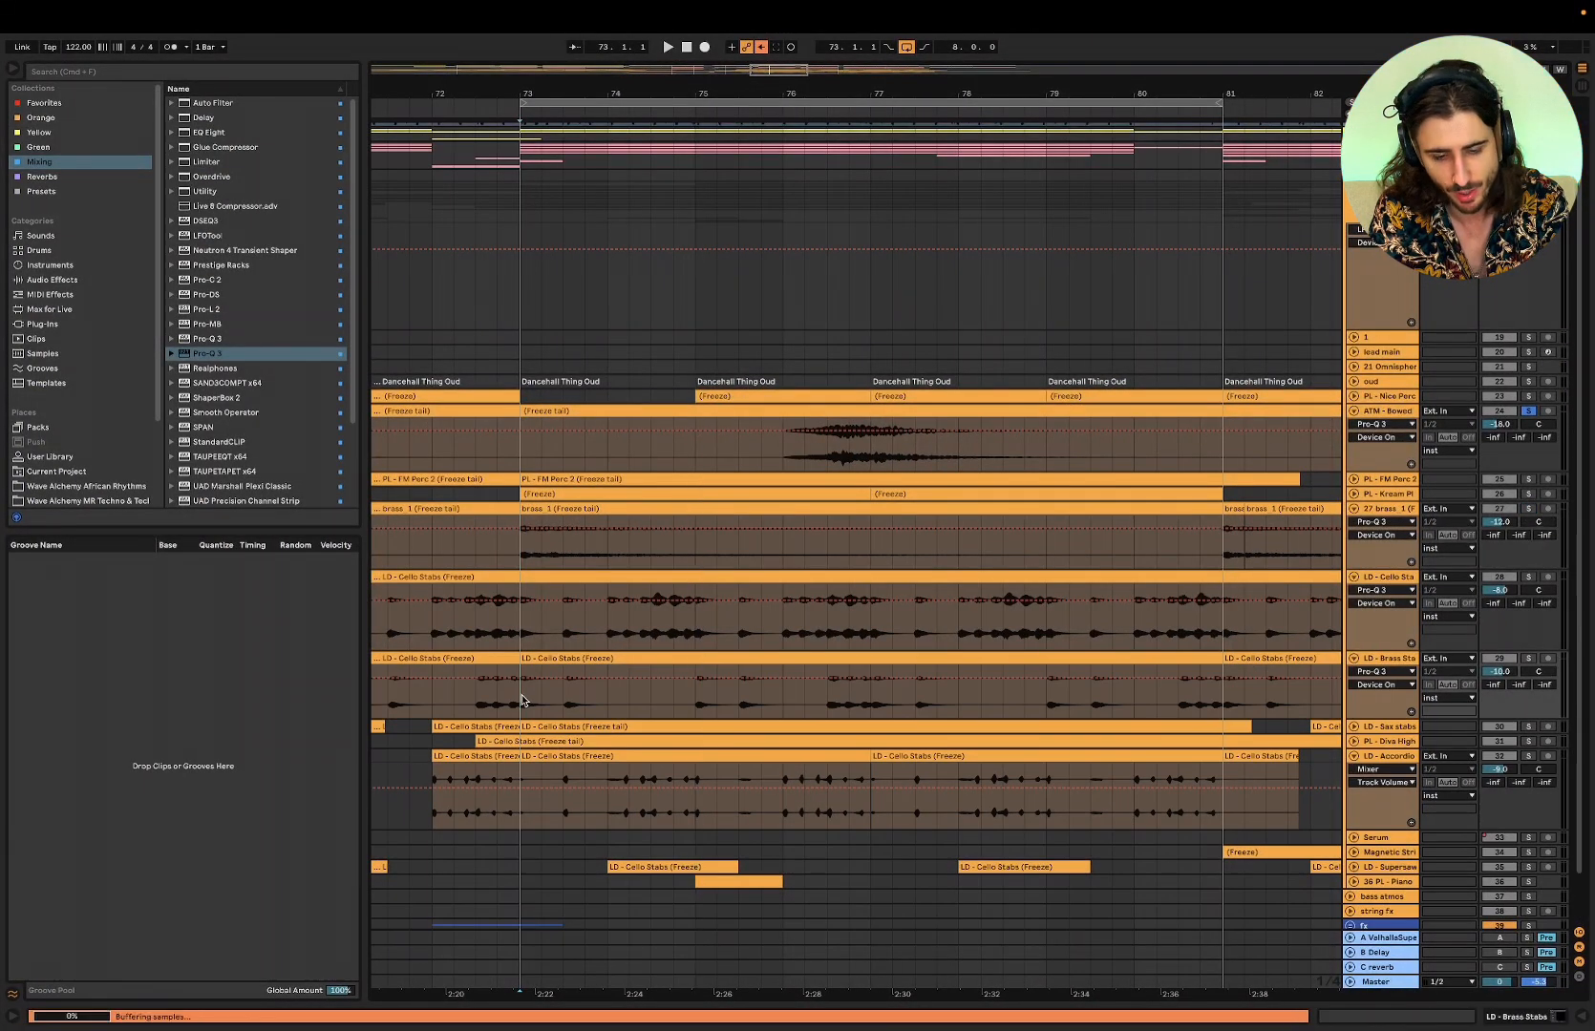
click(1529, 658)
key(space)
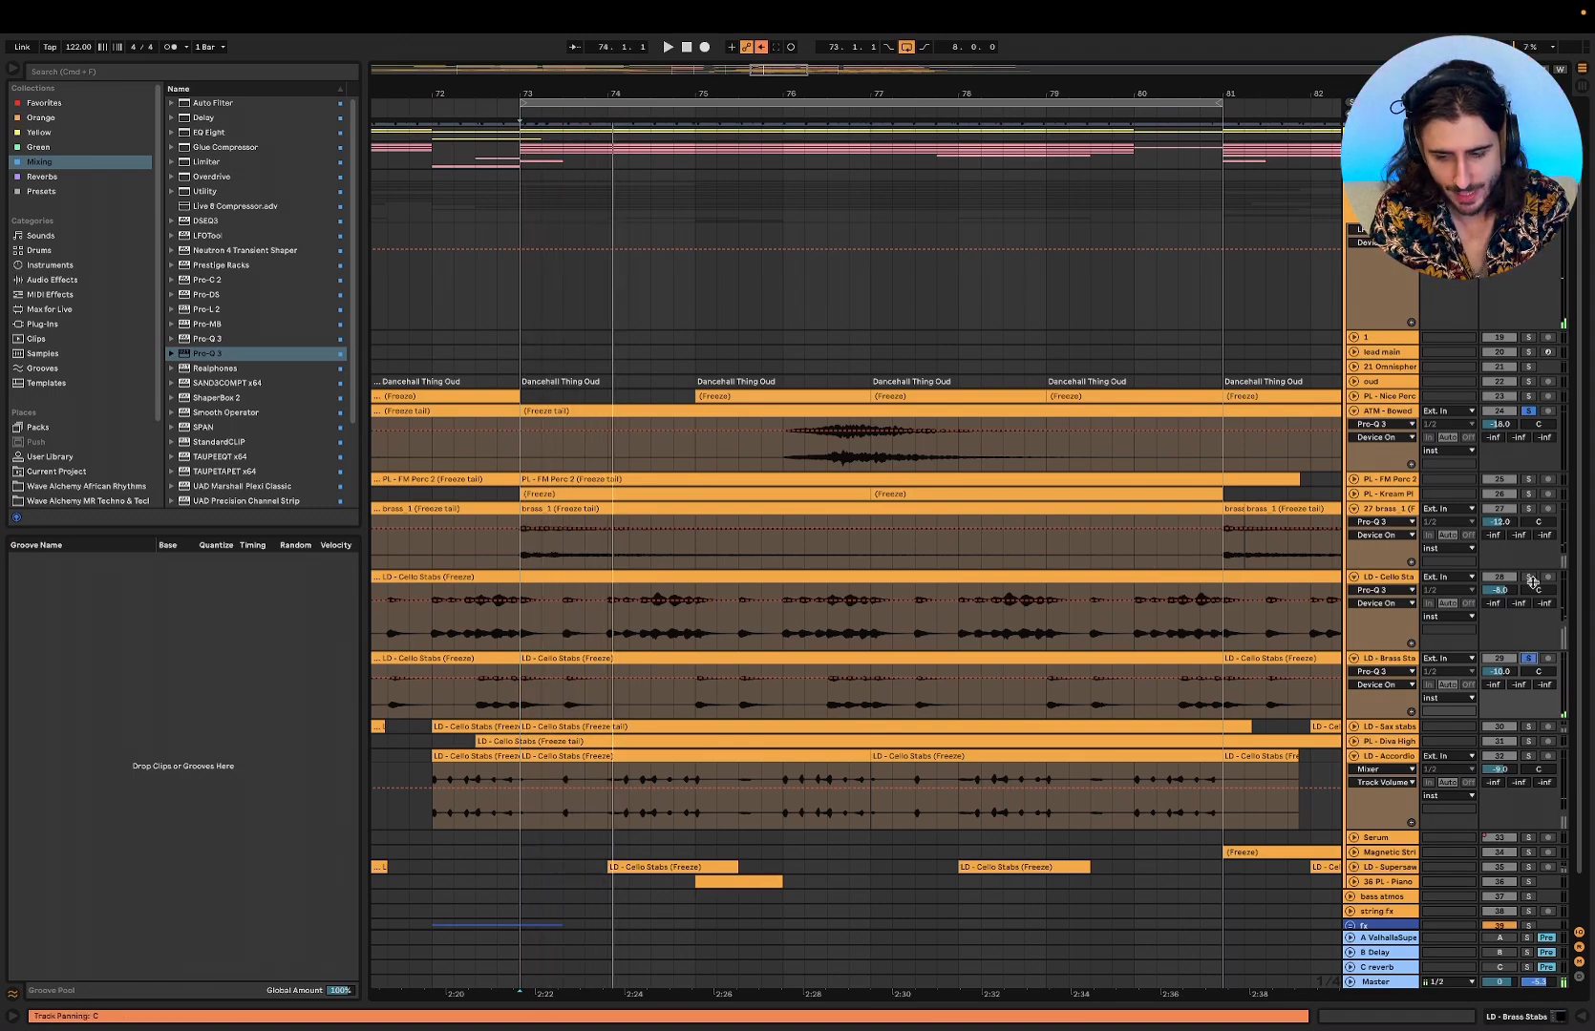
- Add the LD - Cello Stabs track to the solo and listen to it with the brass stabs from bar 73
click(1529, 577)
key(space)
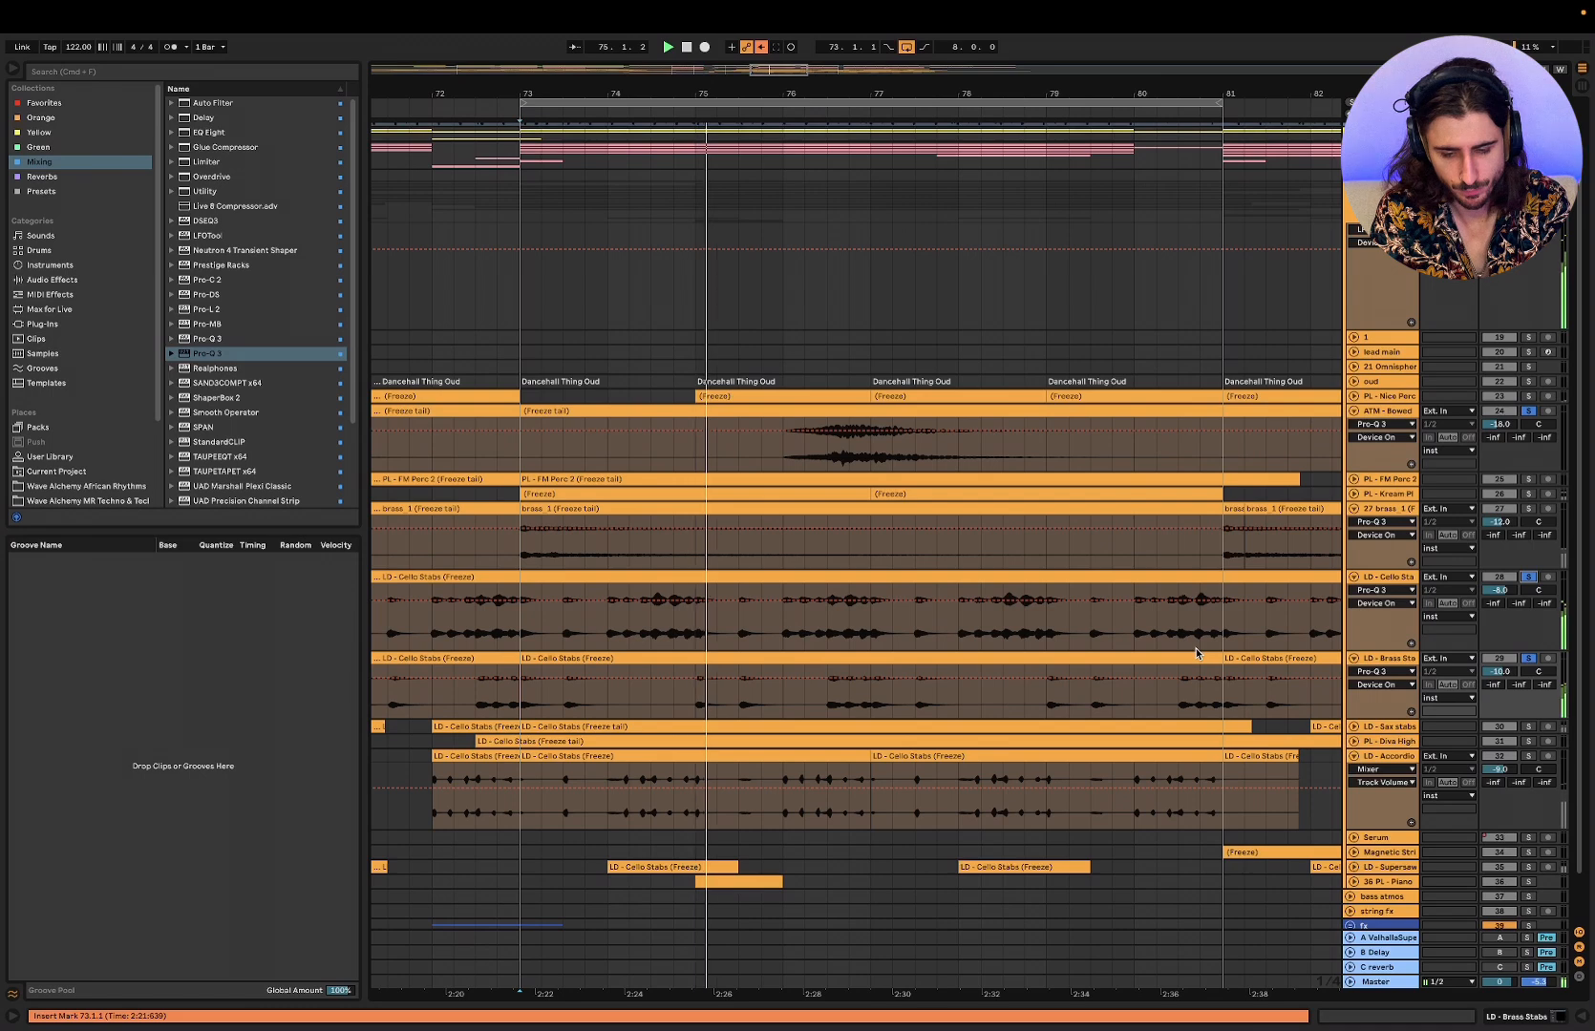
key(space)
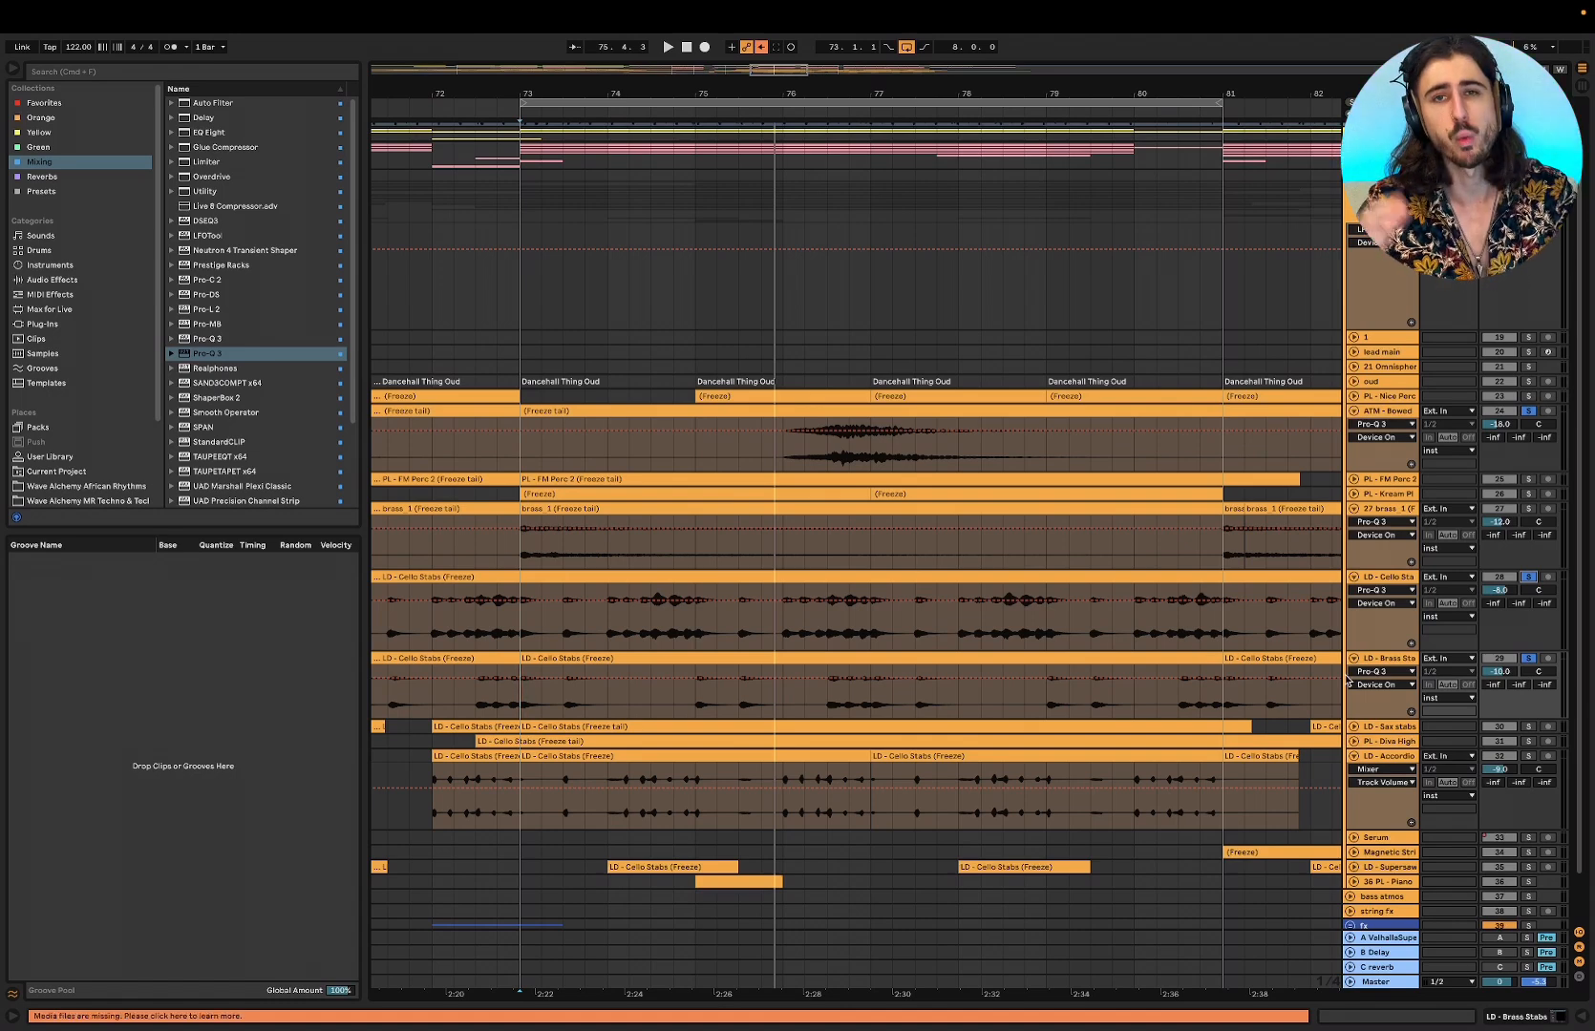
- Bypass Pro-Q 3 on the brass stabs and cello stabs tracks and listen to both from bar 73
double_click(1387, 659)
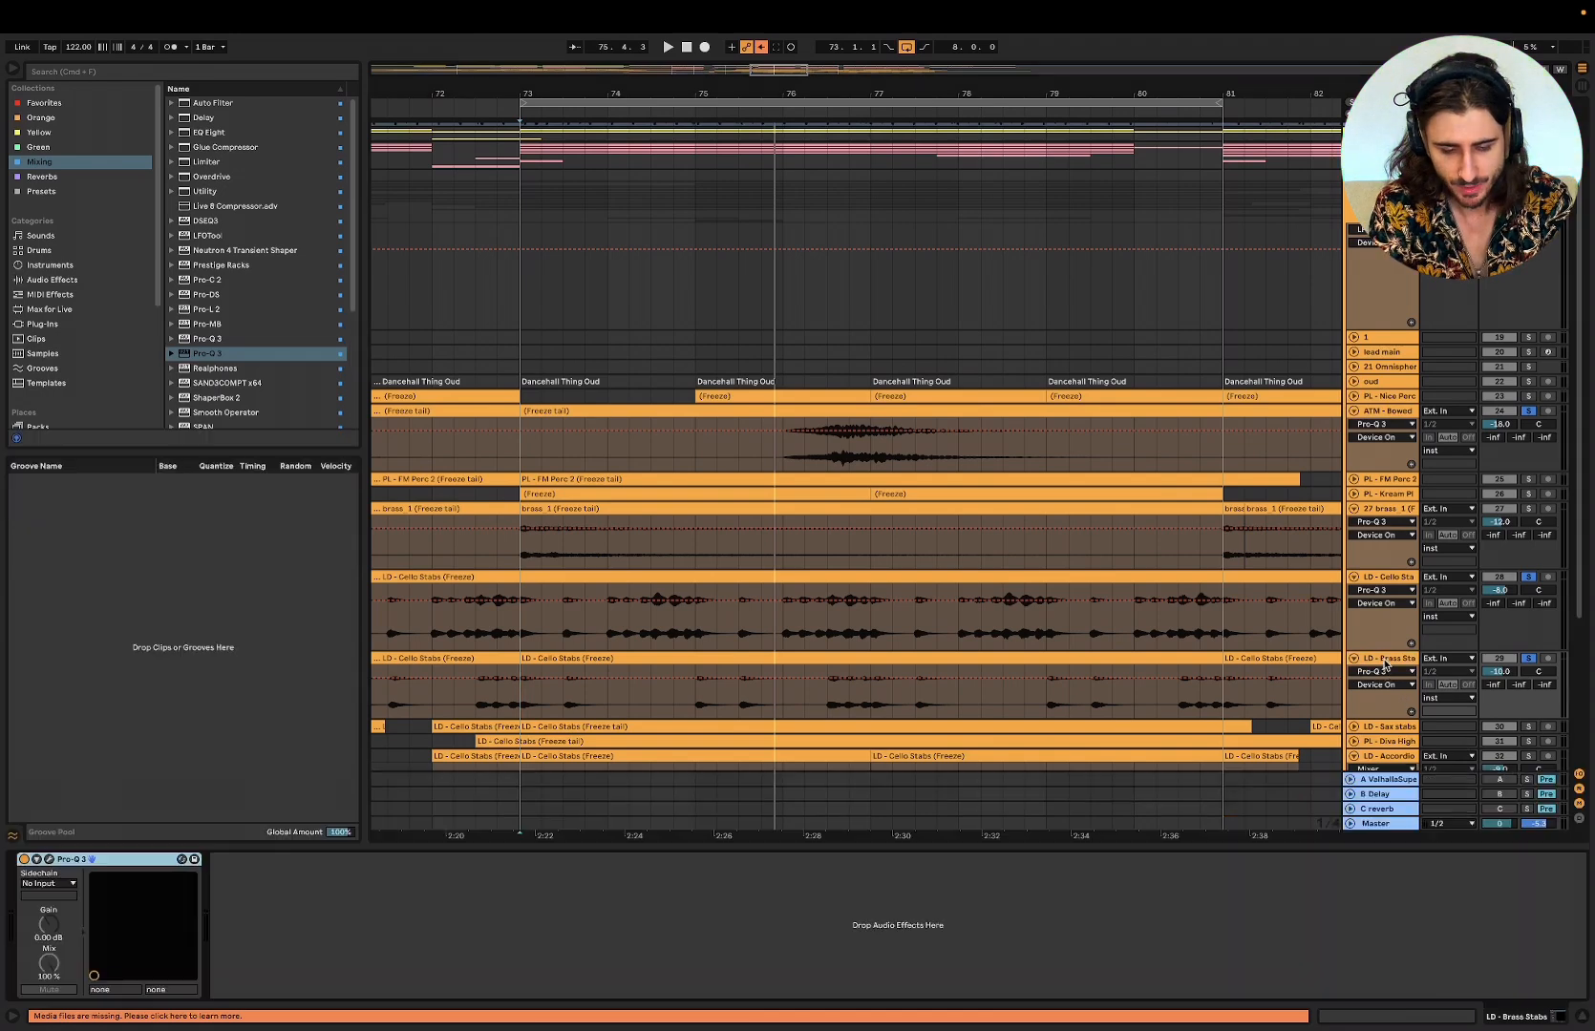
click(1381, 576)
click(25, 879)
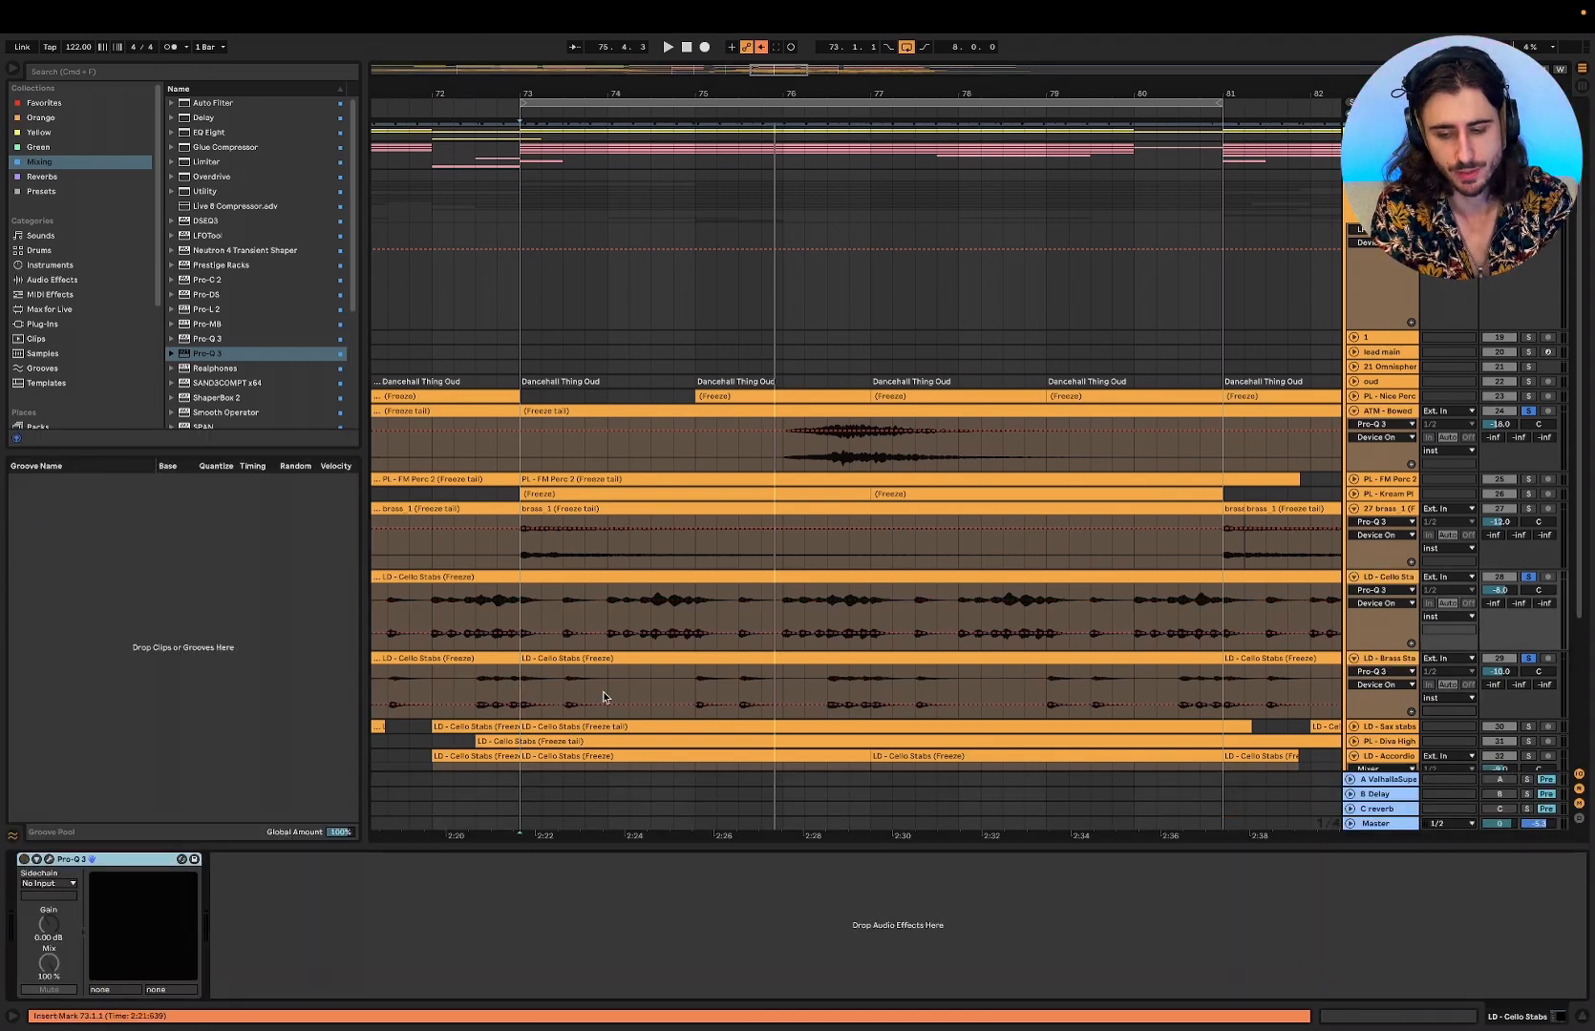
key(space)
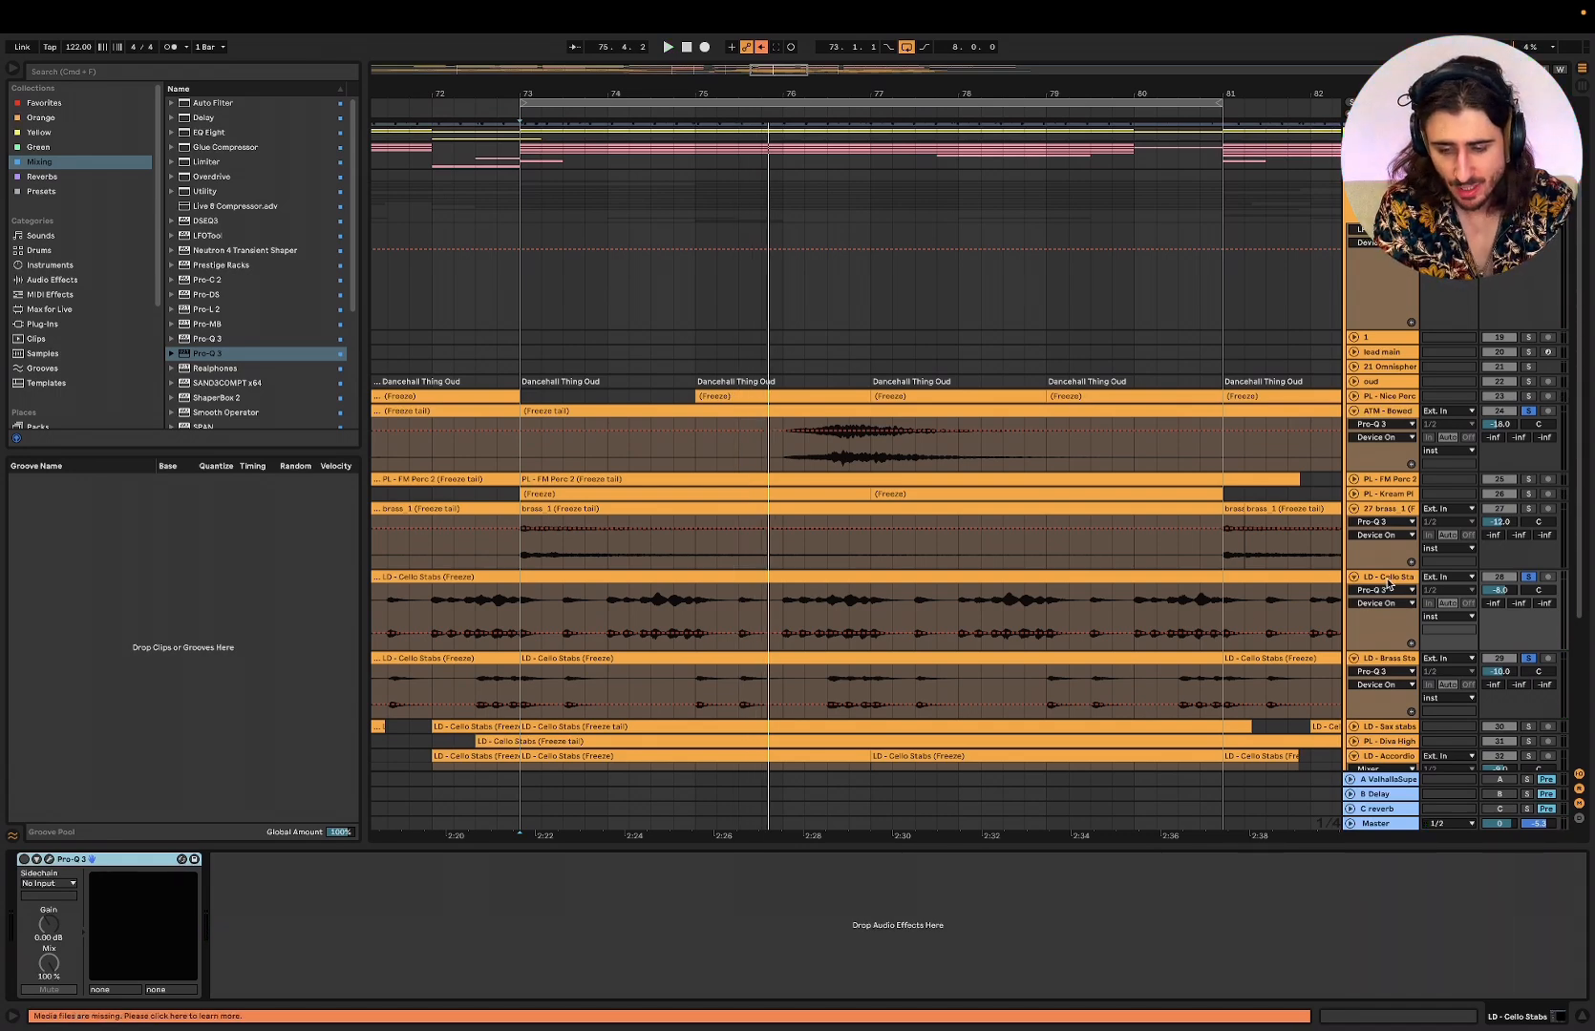
- Re-enable Pro-Q 3 on the cello stabs and brass stabs tracks and listen again from bar 73
click(726, 714)
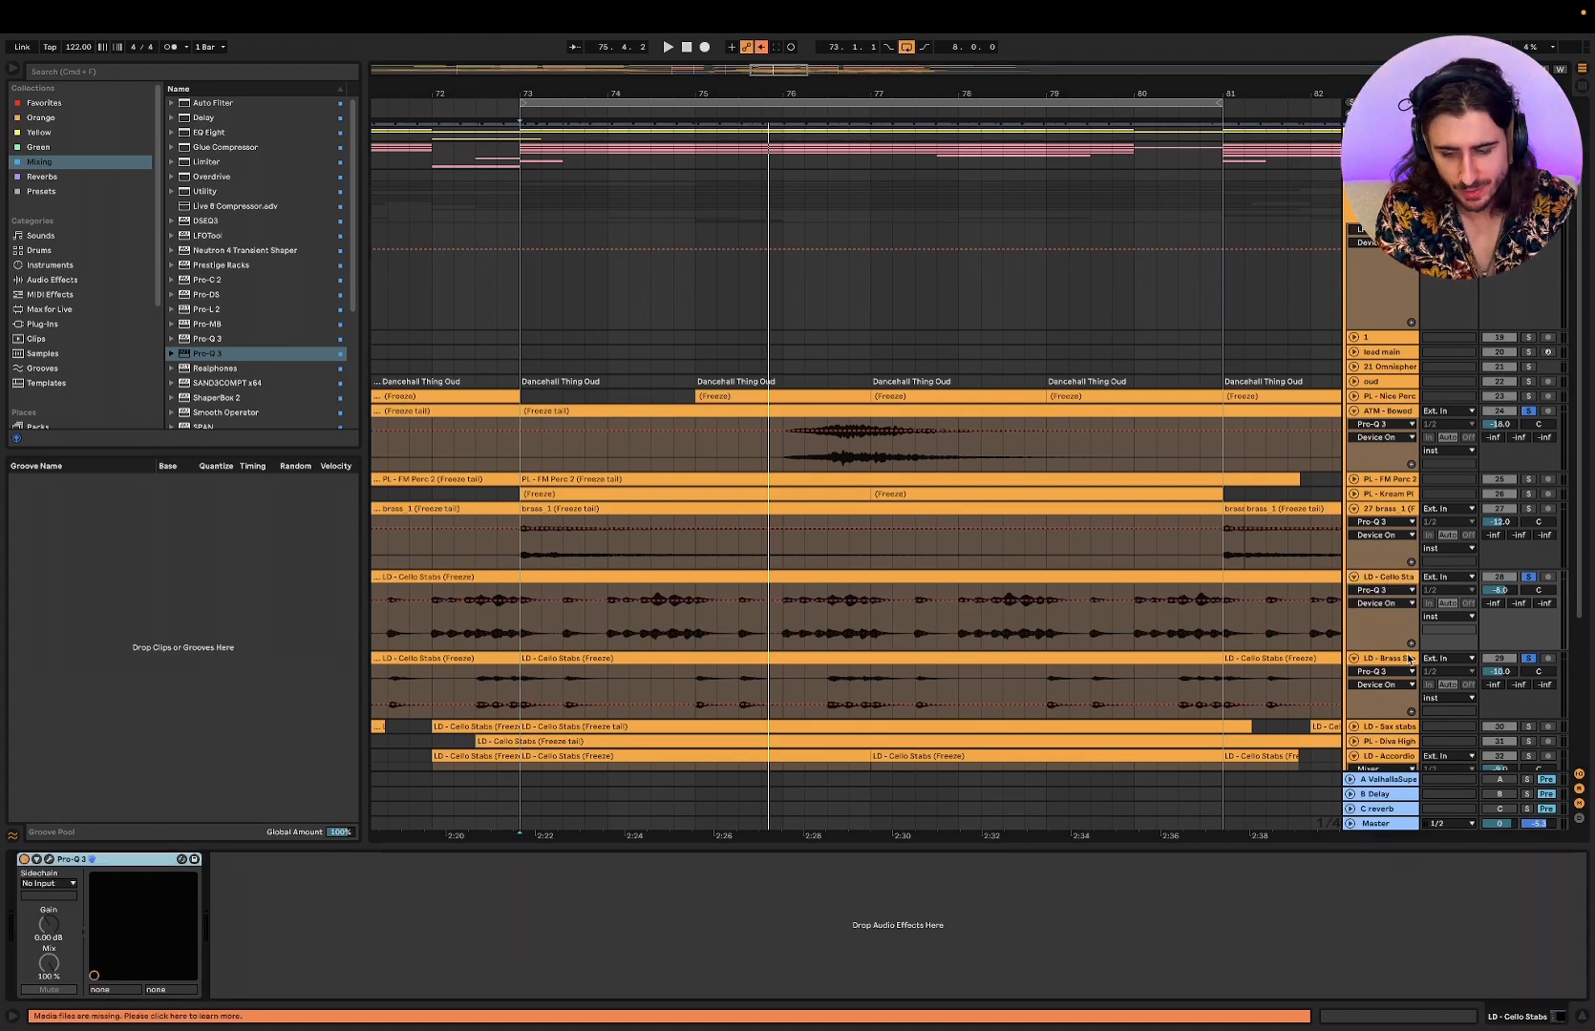
click(23, 864)
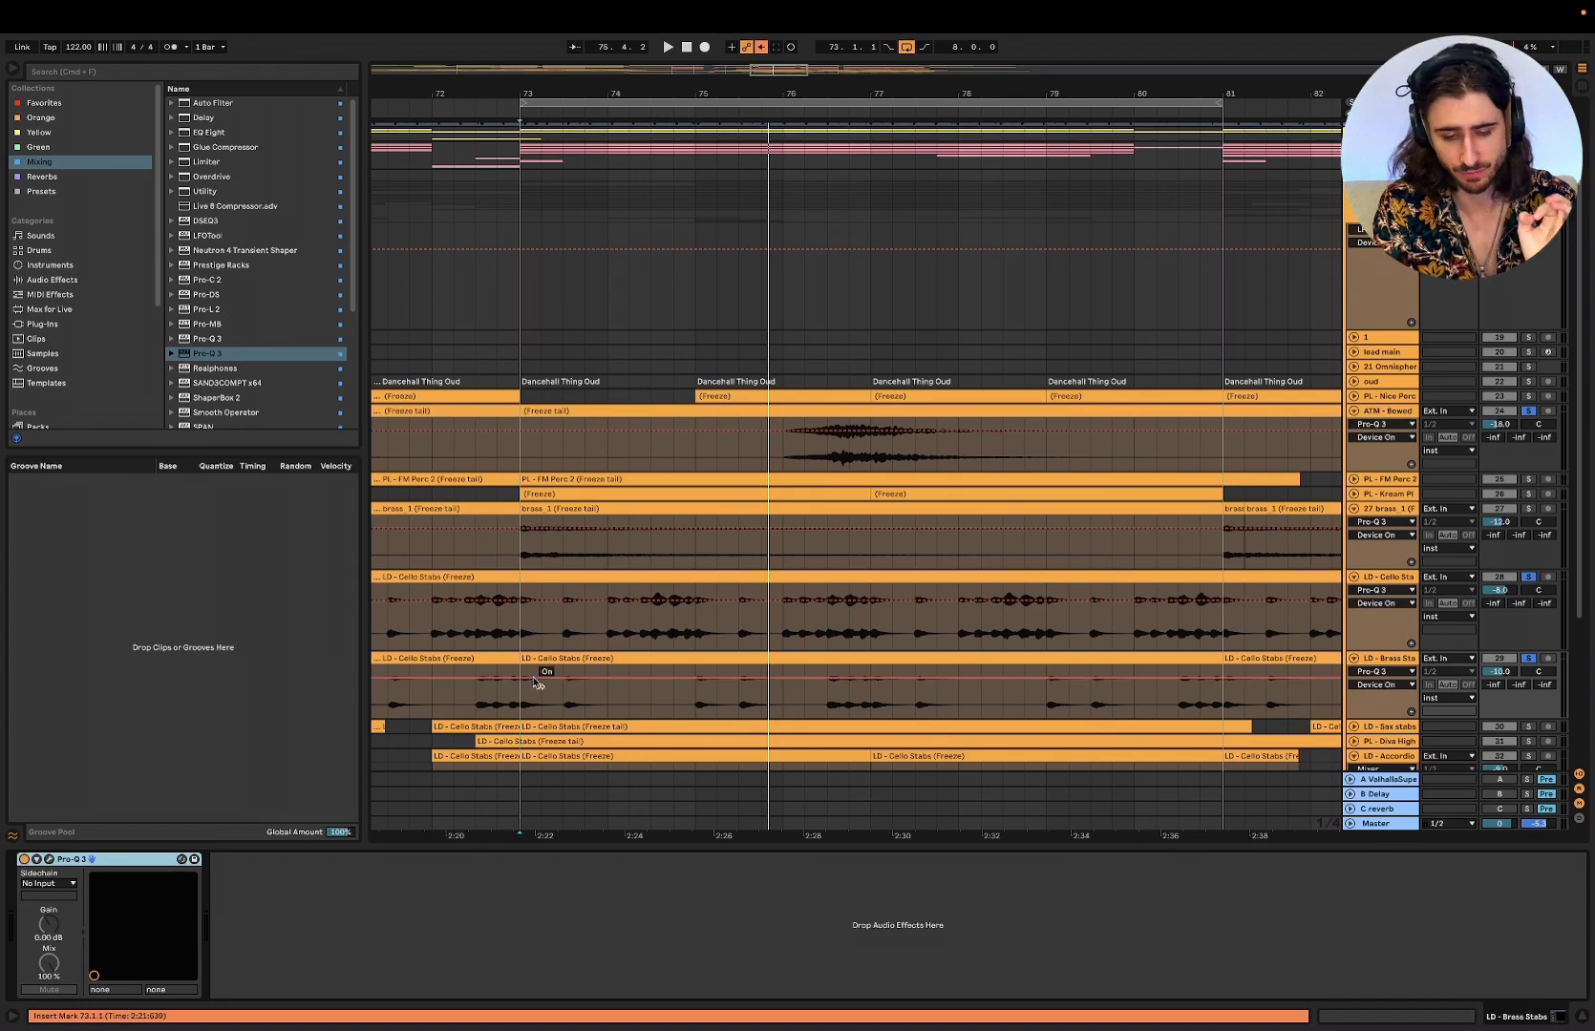
click(524, 707)
key(space)
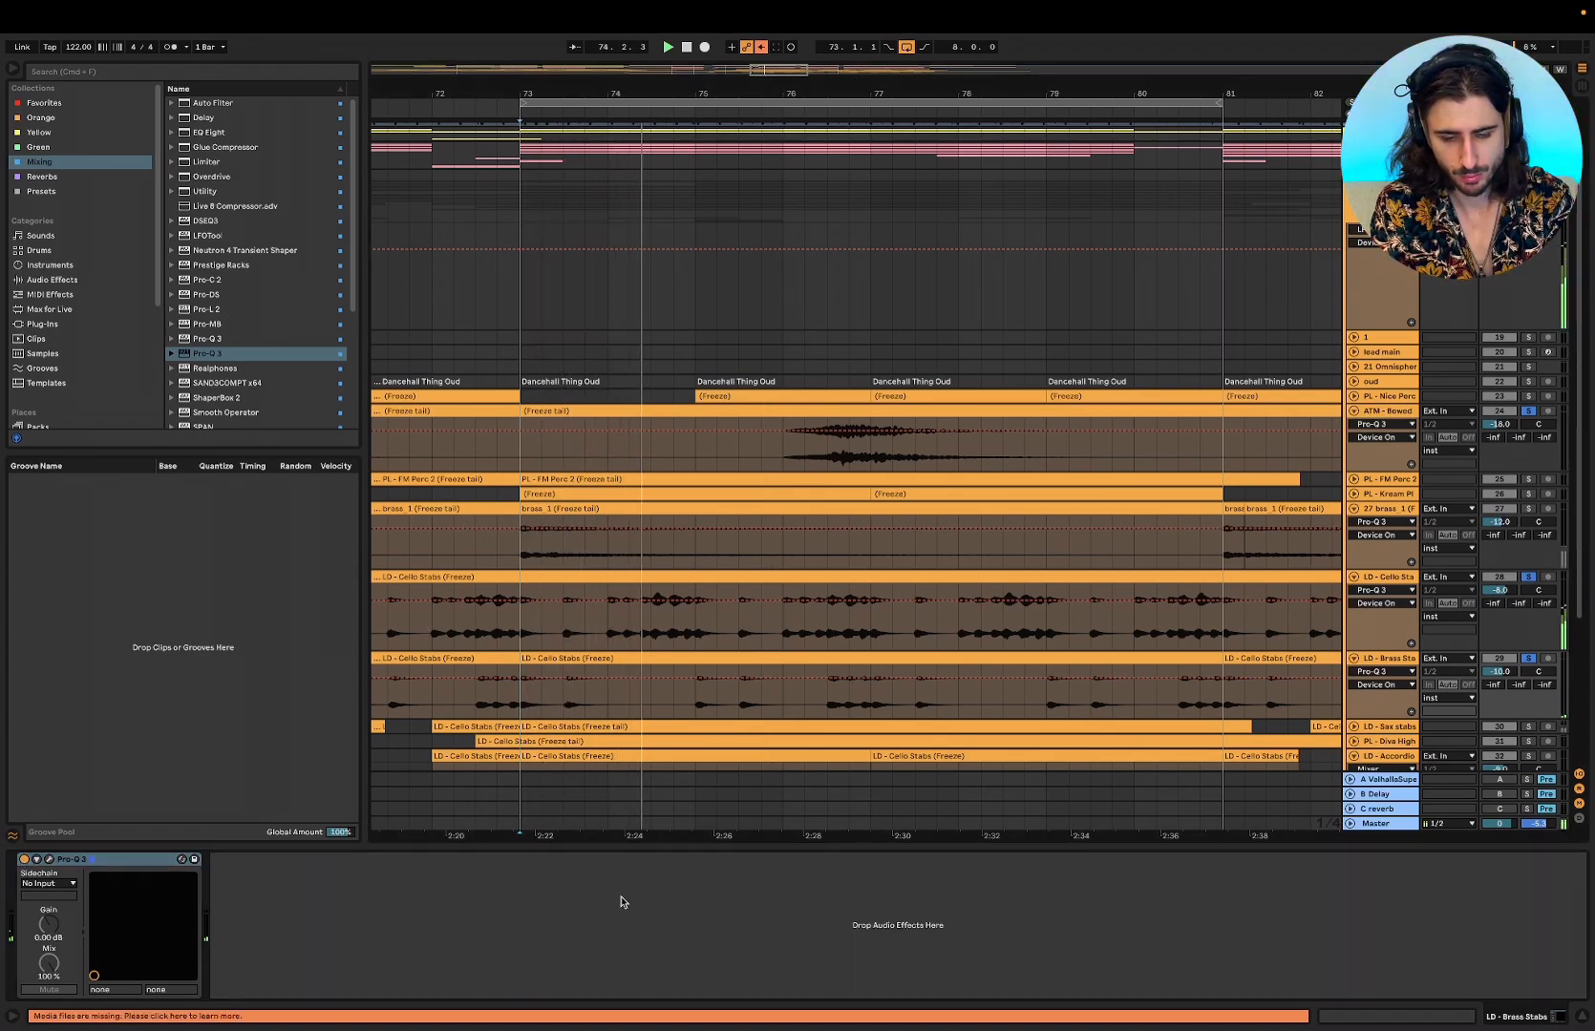
key(space)
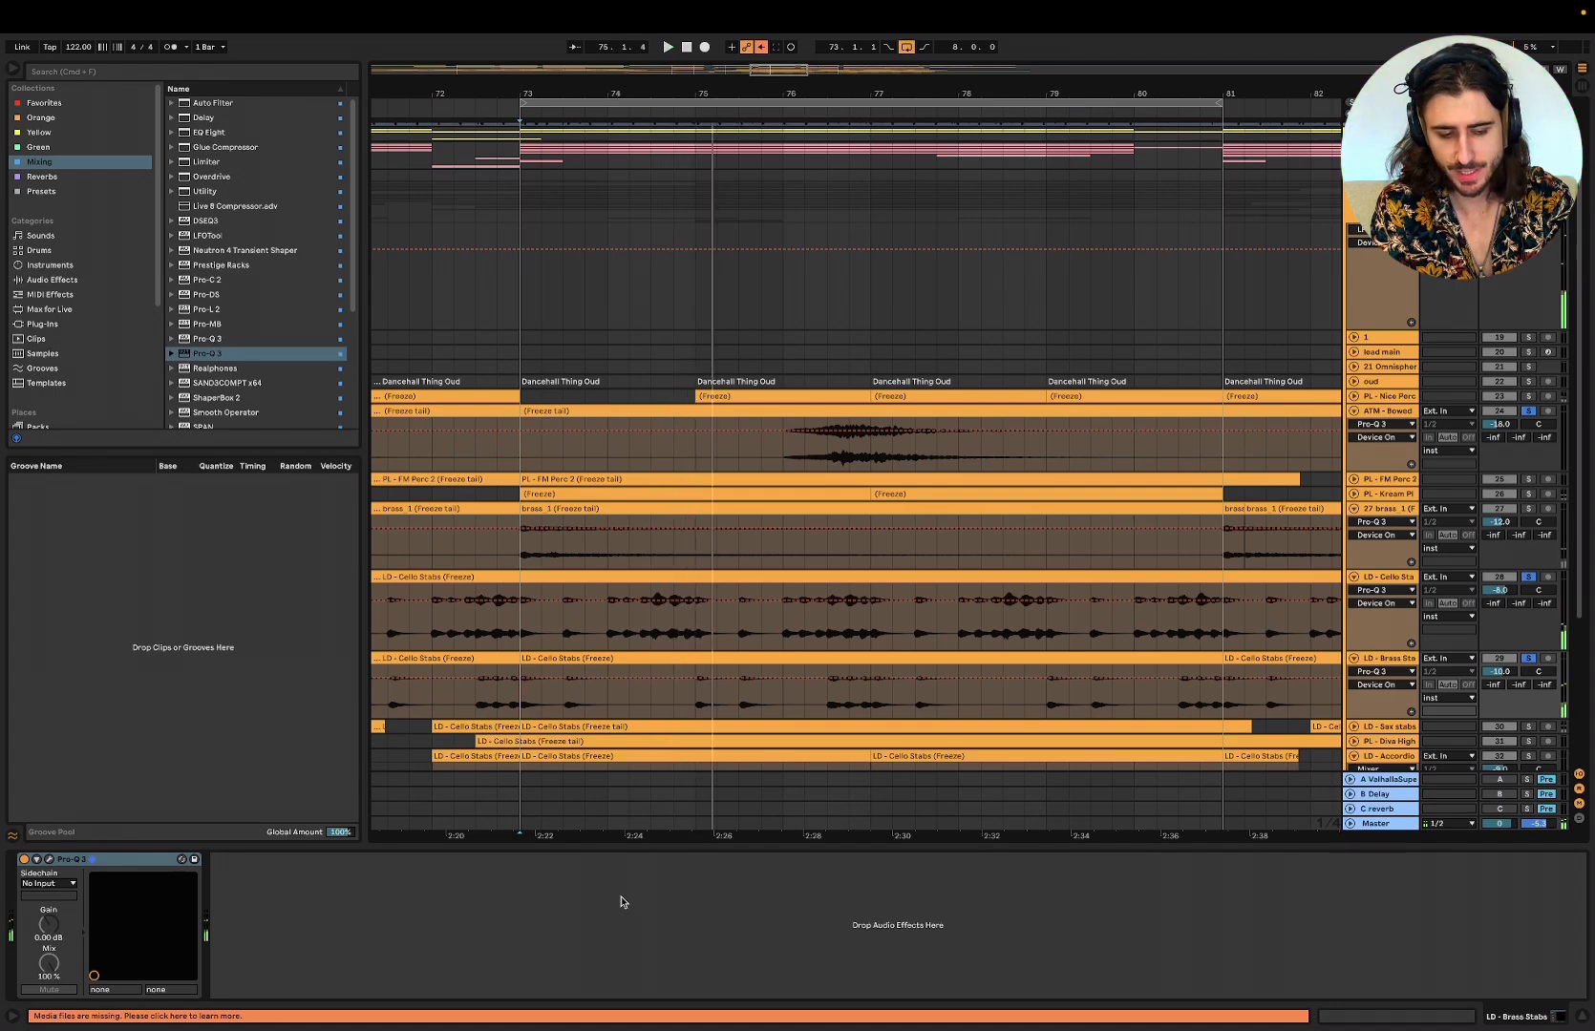
key(space)
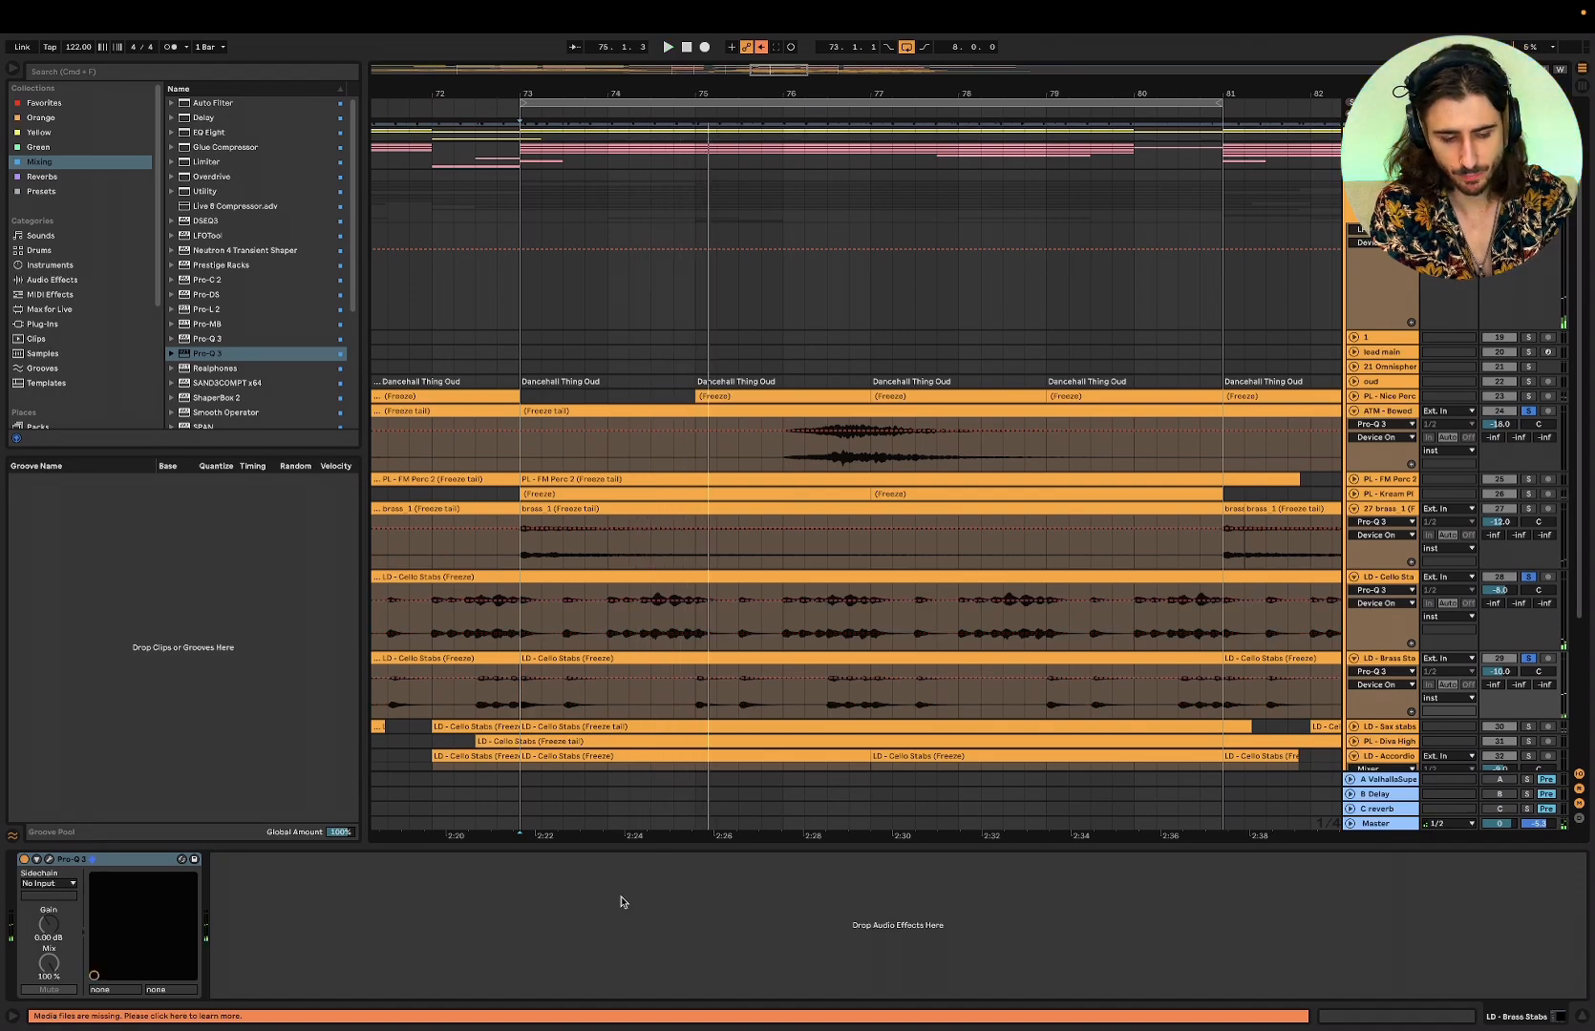
key(space)
key(space)
- Expand the LD - Sax stabs track and add it to the soloed cello and brass stabs while playing from bar 73
click(1384, 621)
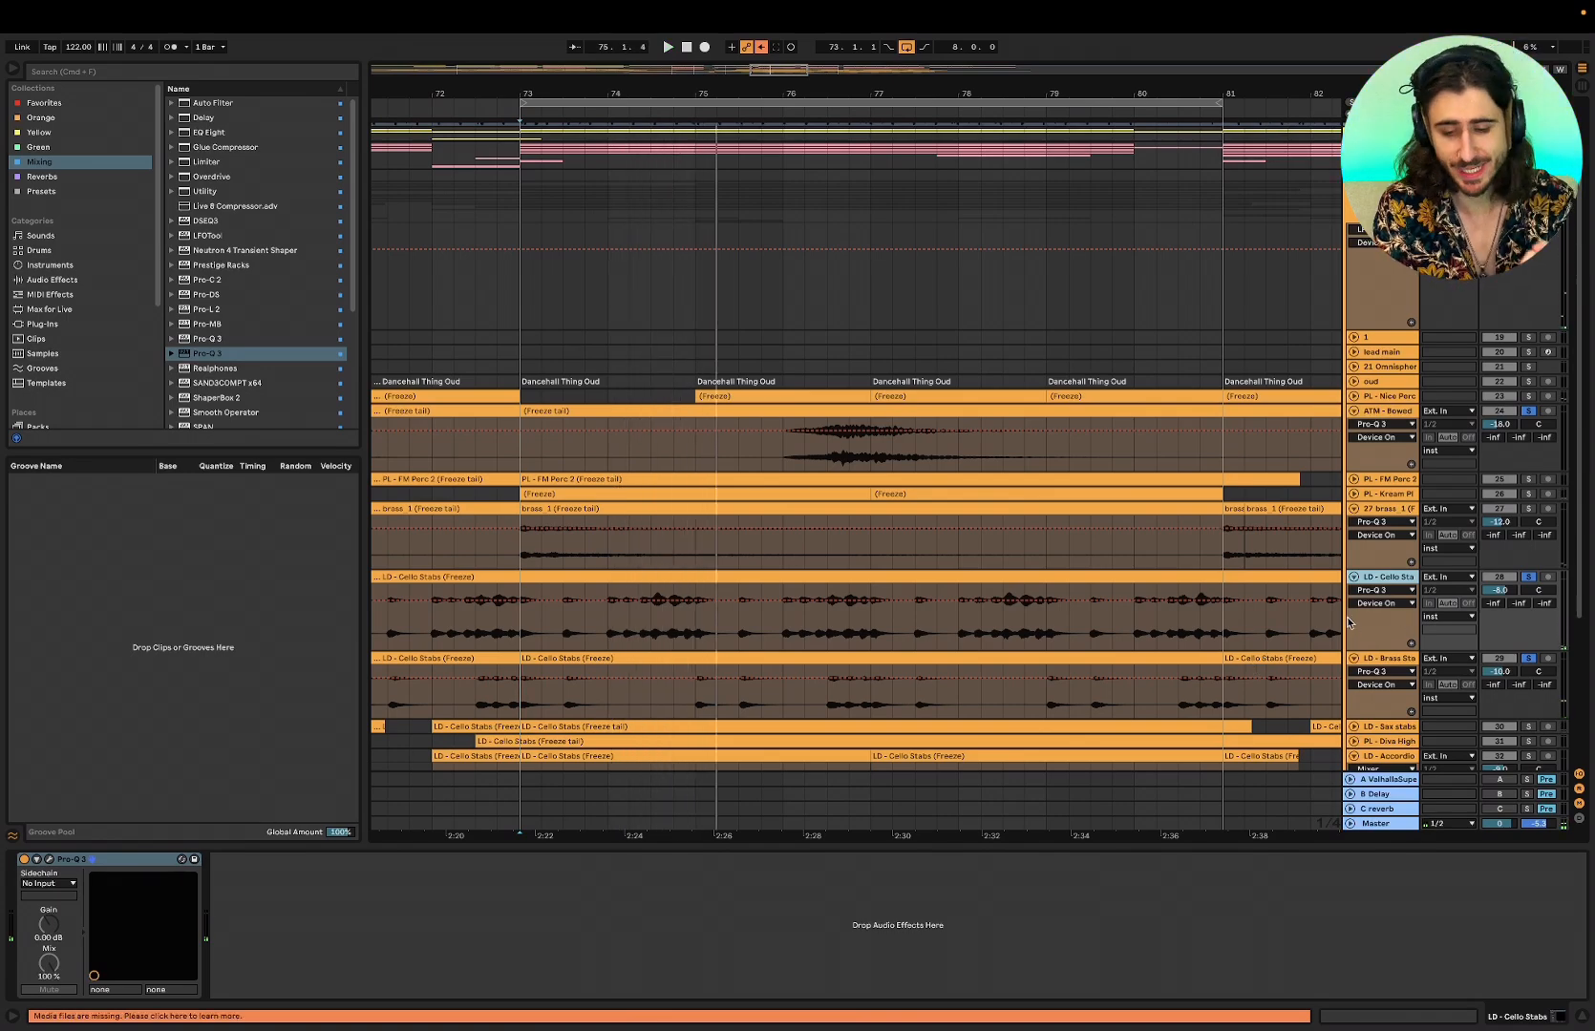
scroll(1350, 616, down, 5)
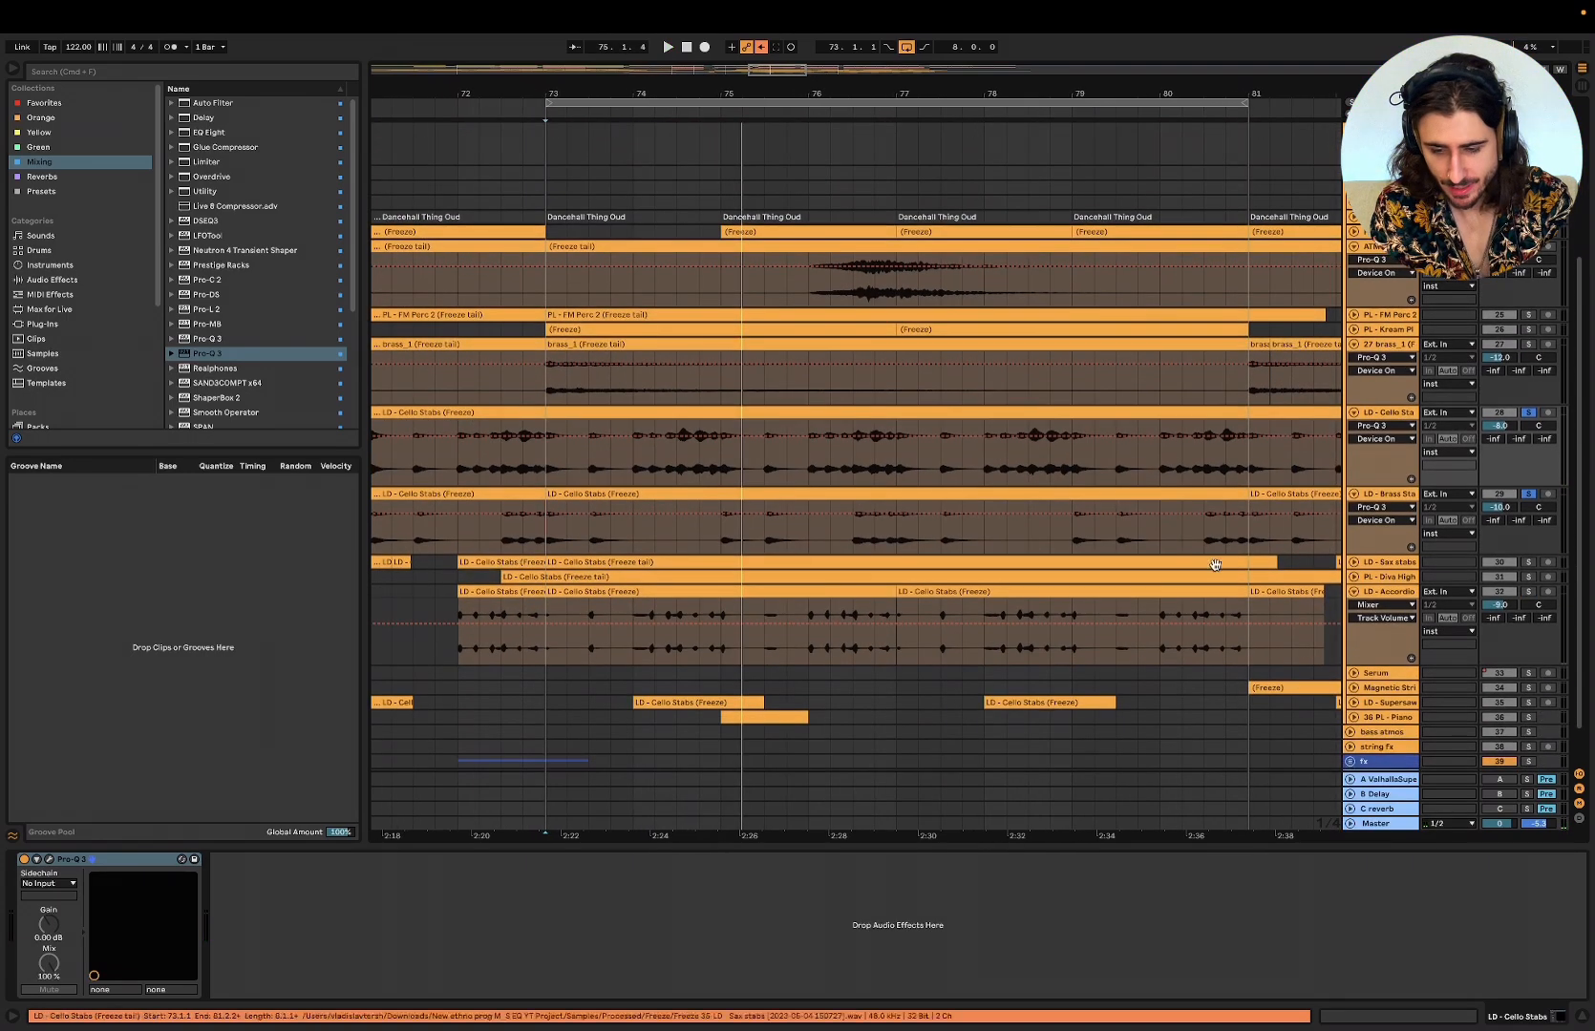
click(1353, 562)
scroll(1433, 554, down, 1)
key(space)
key(space)
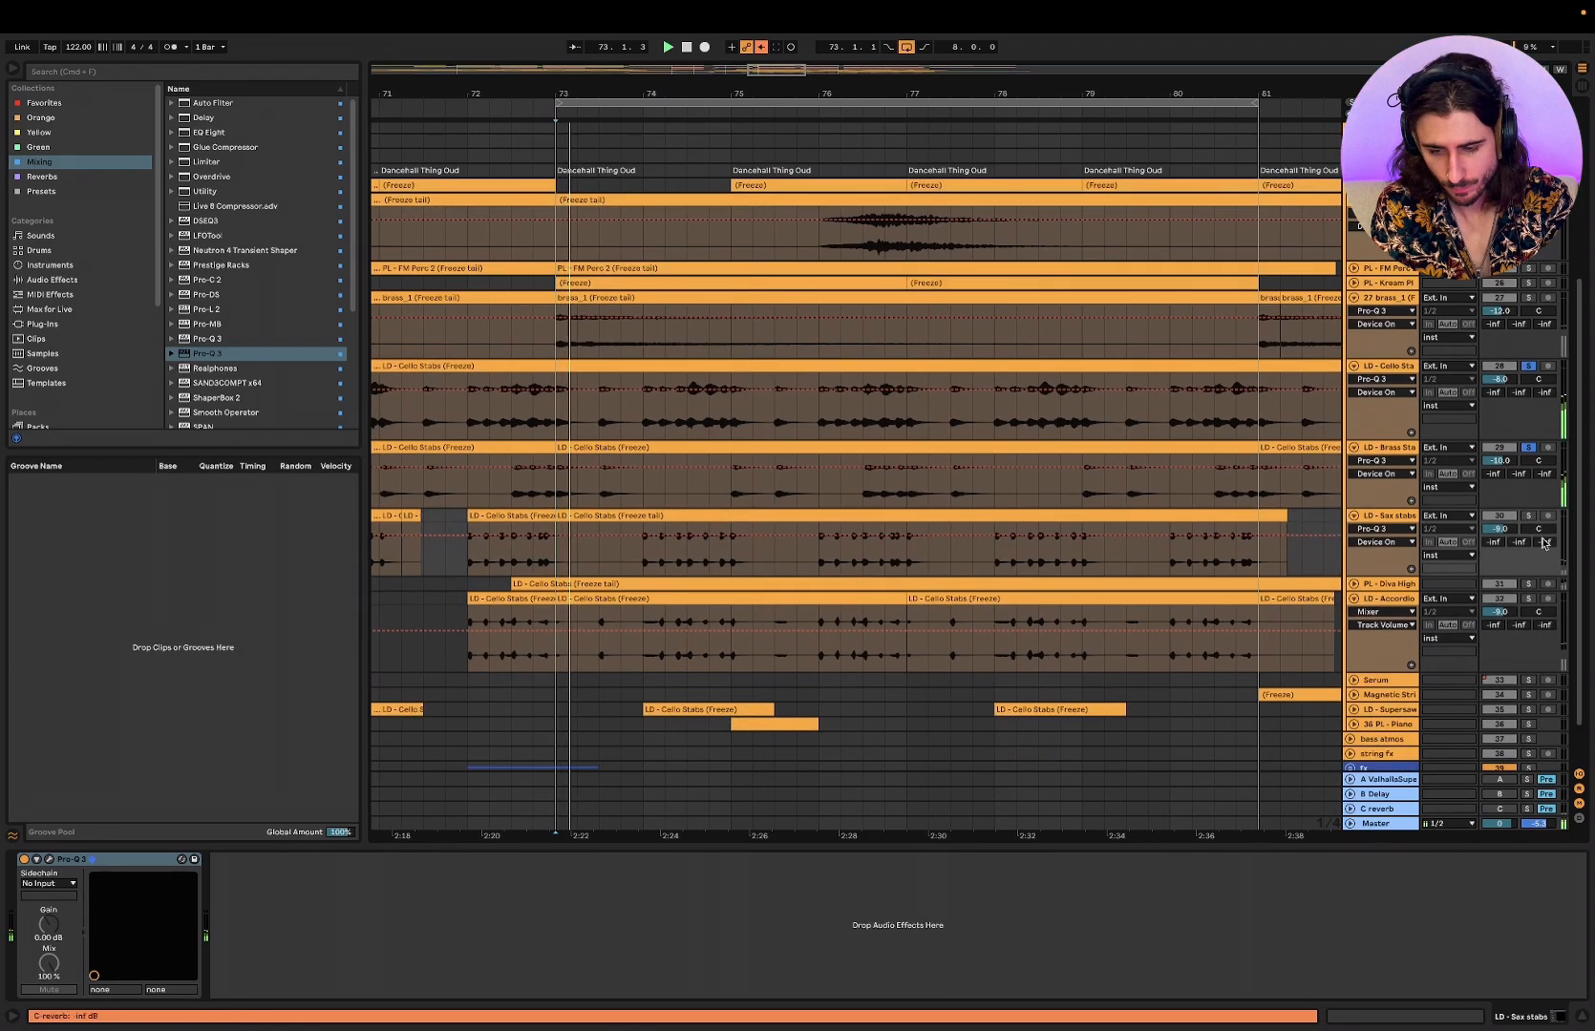
click(1528, 516)
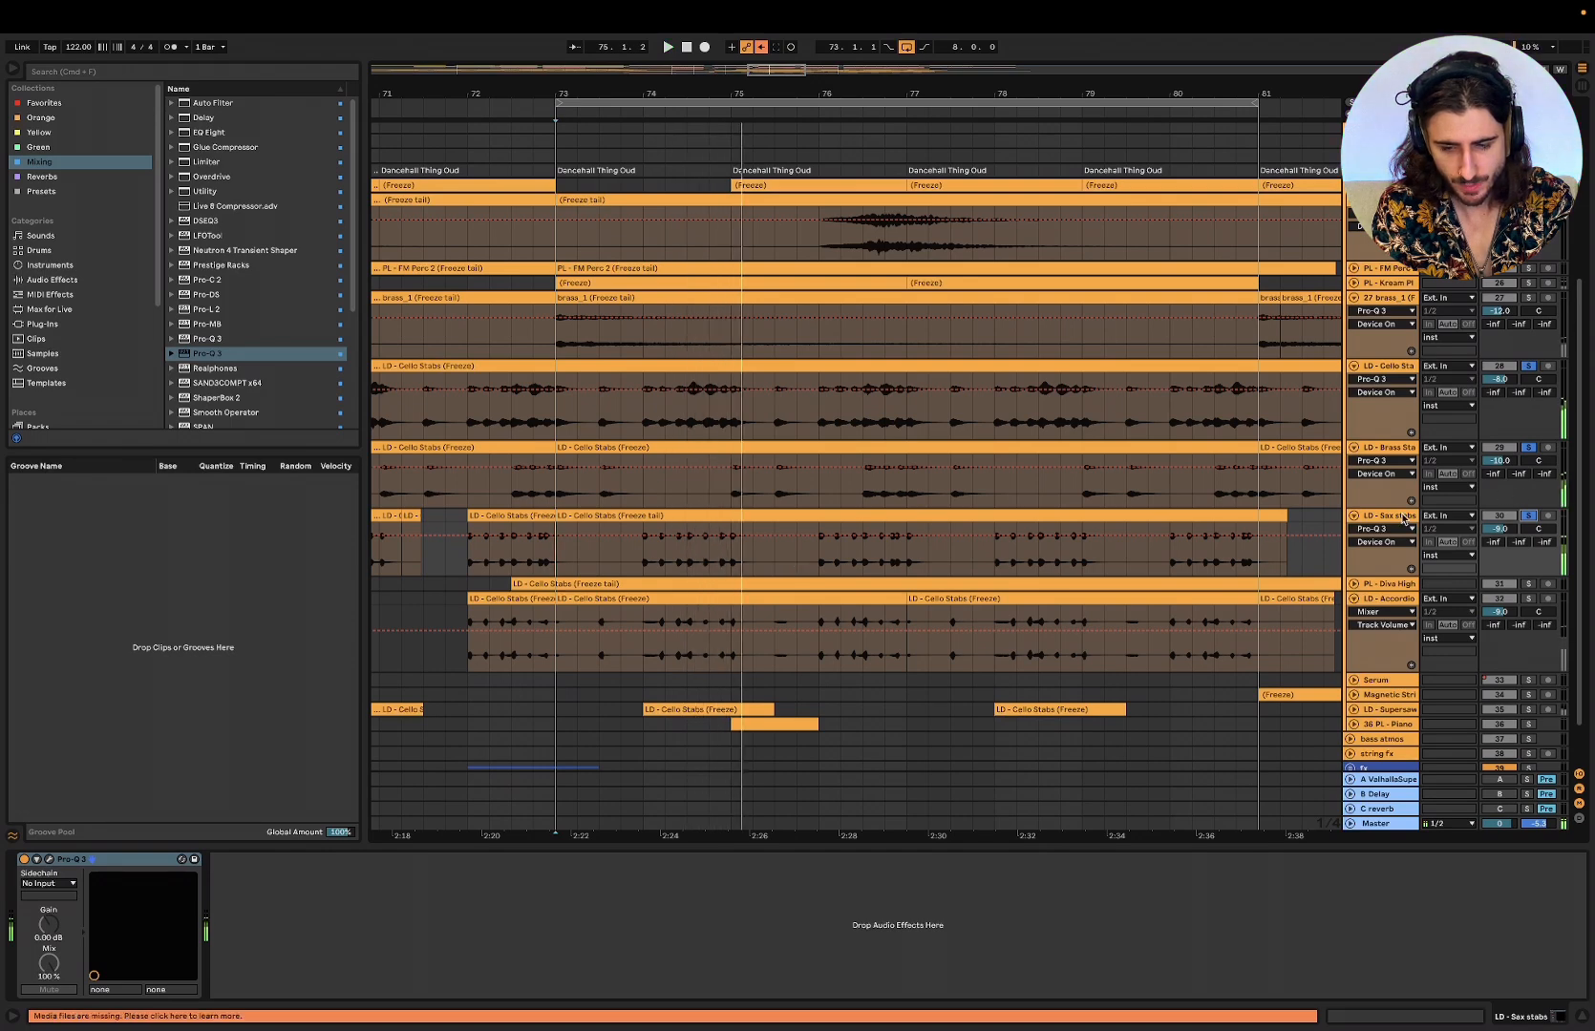
- Compare the soloed stabs from bar 73 with the sax track's Pro-Q 3 bypassed and re-enabled
click(23, 861)
key(space)
key(space)
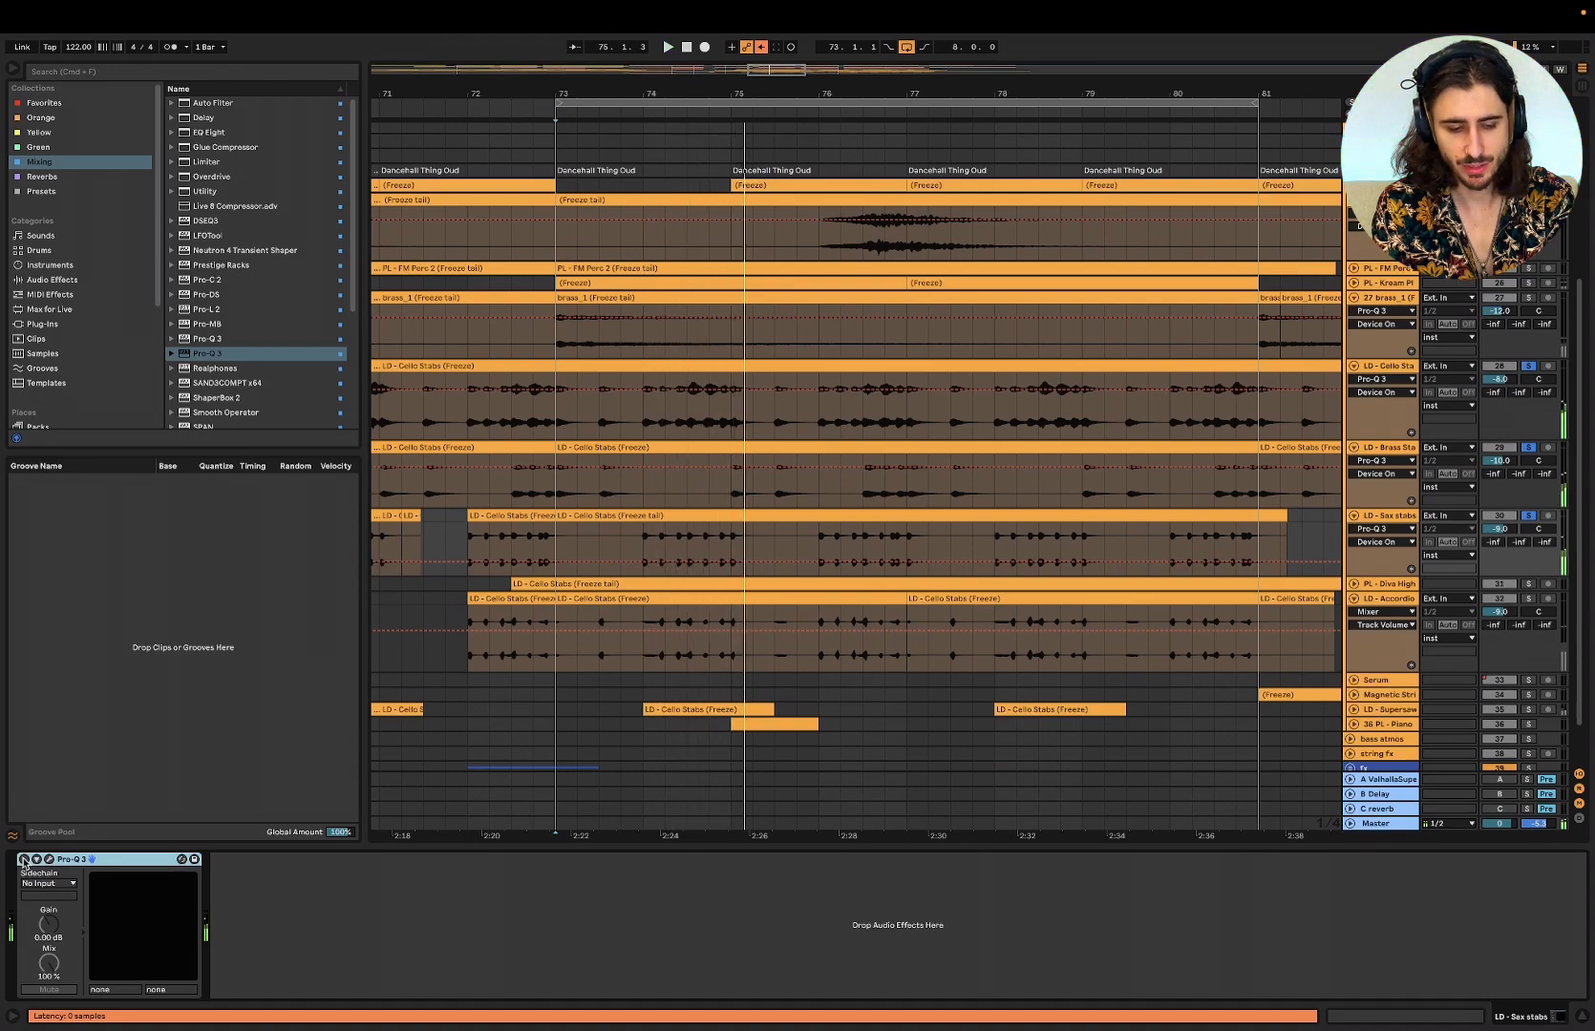
key(space)
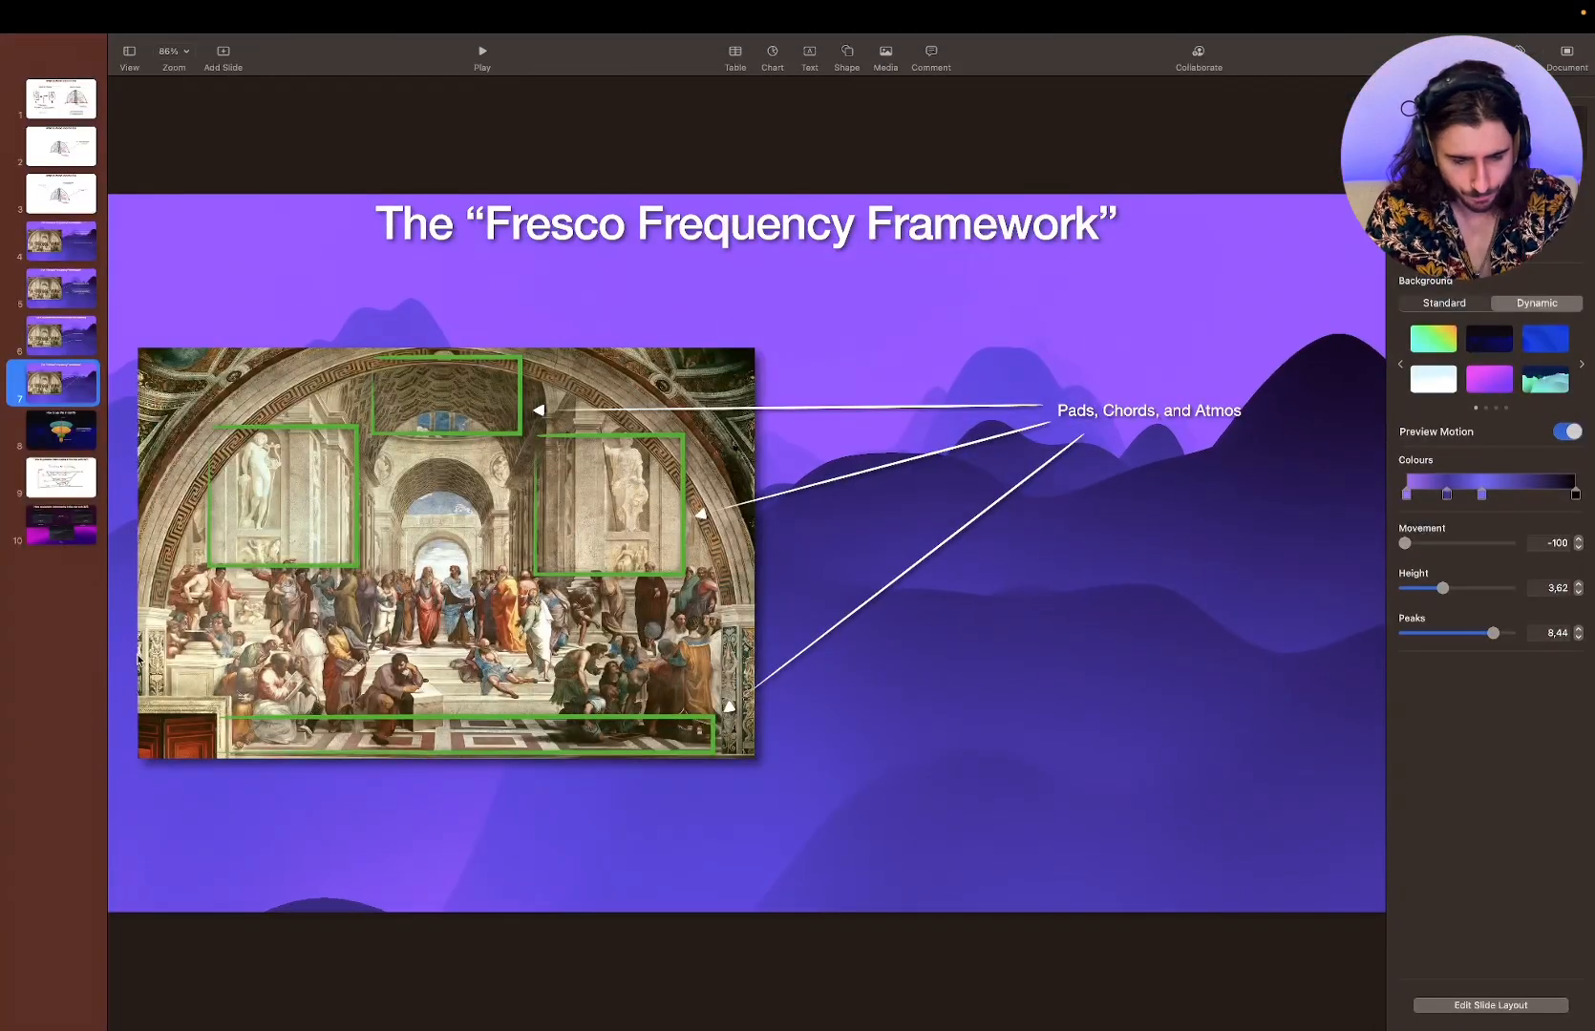
- Switch to Keynote and review the slides on real-life use, stereo and m/s EQ, and positioning instruments in the mix with M/S
click(55, 417)
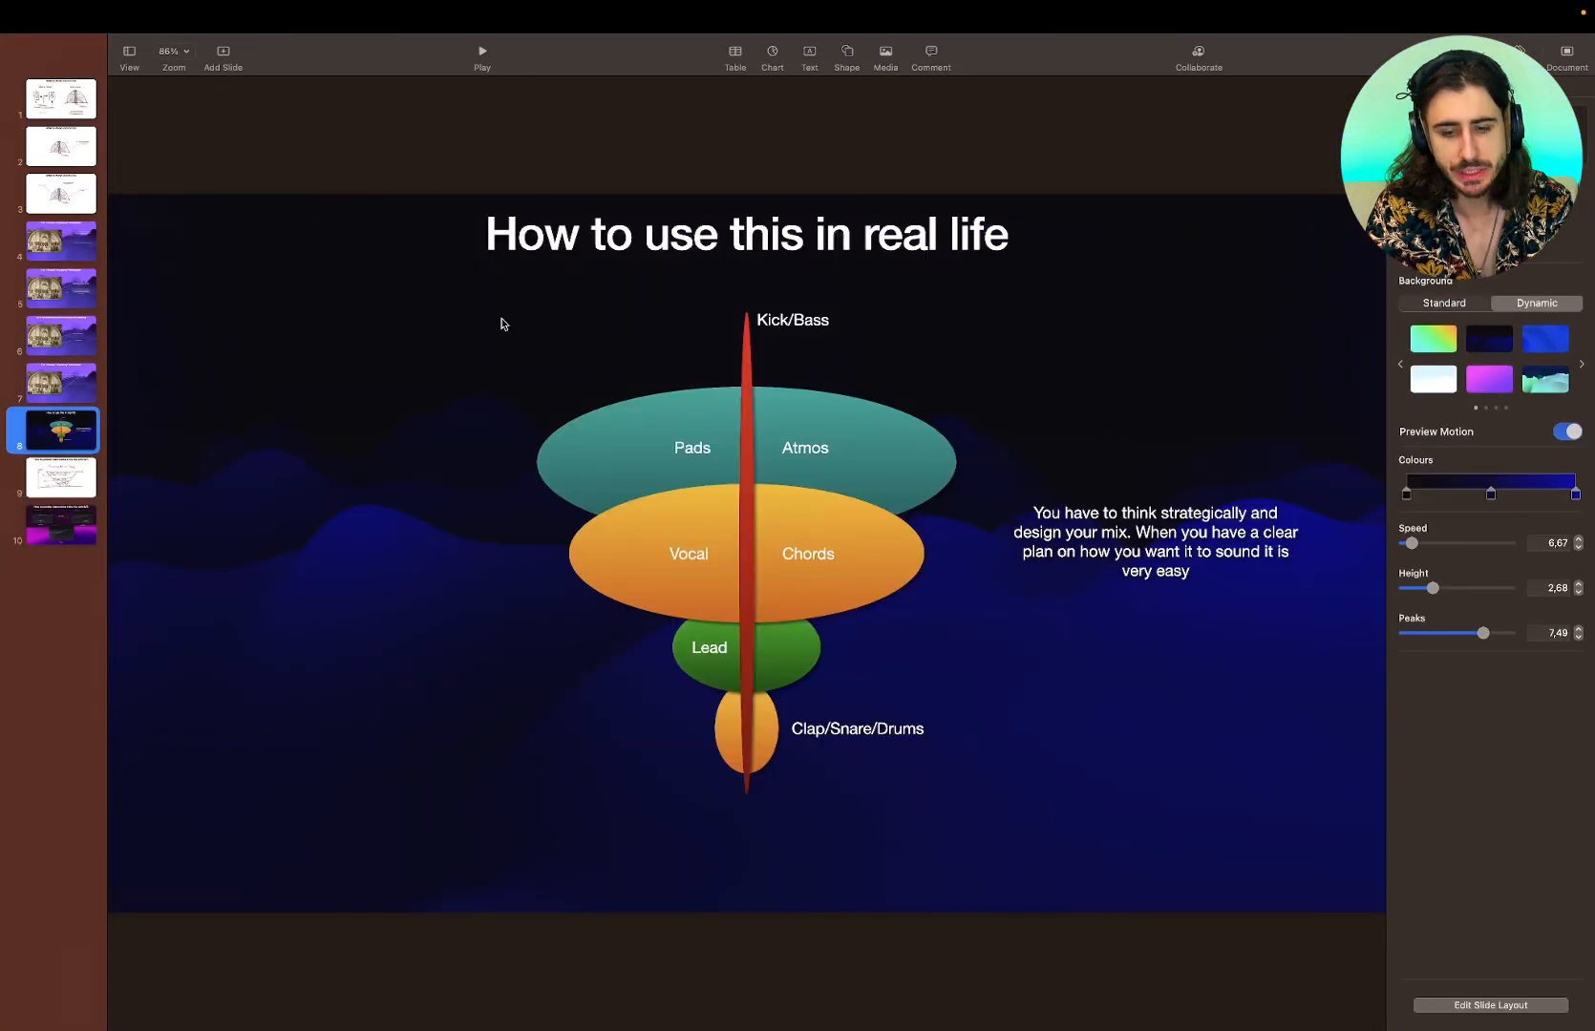
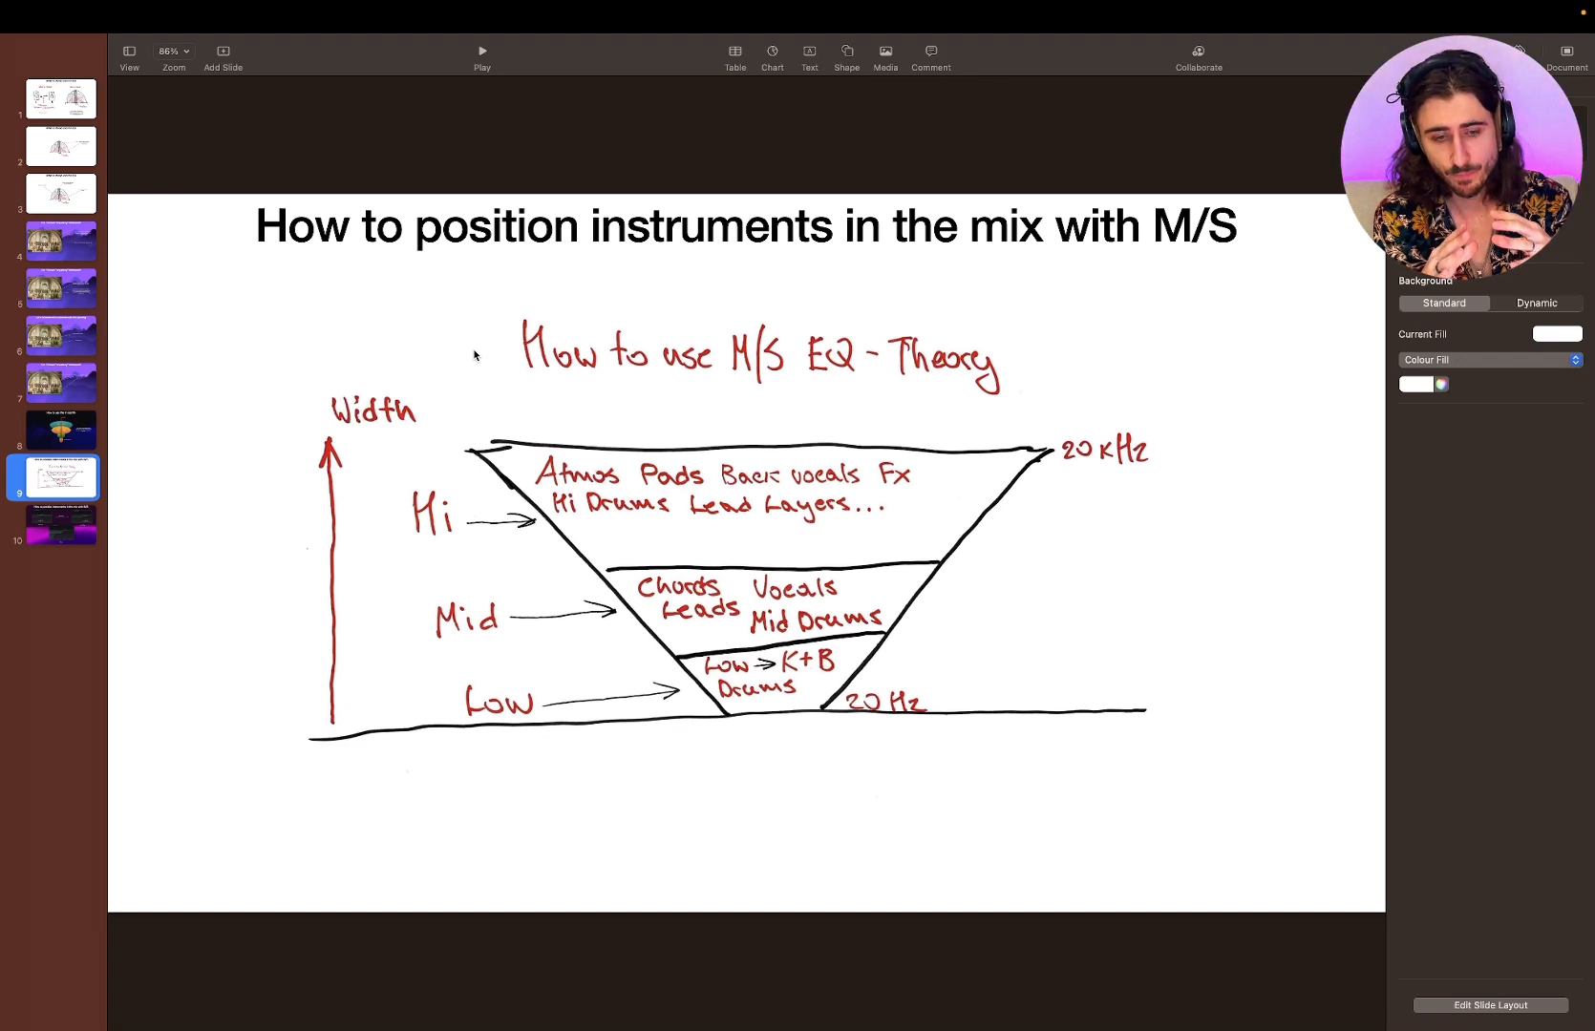
click(61, 195)
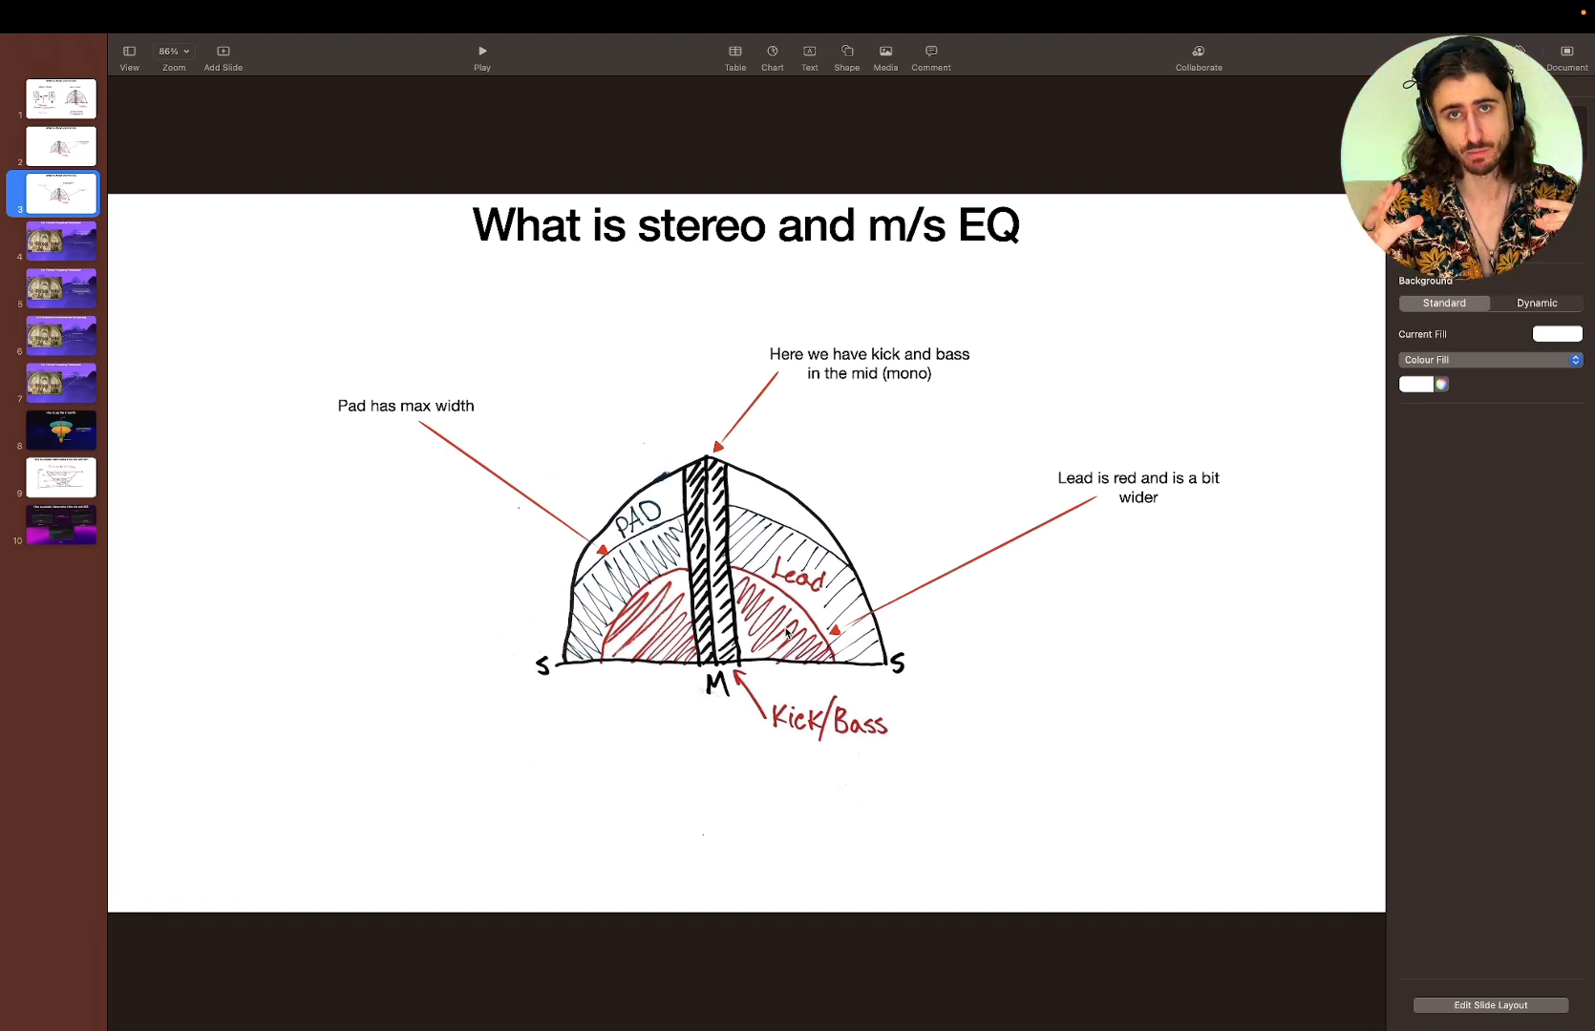
click(65, 486)
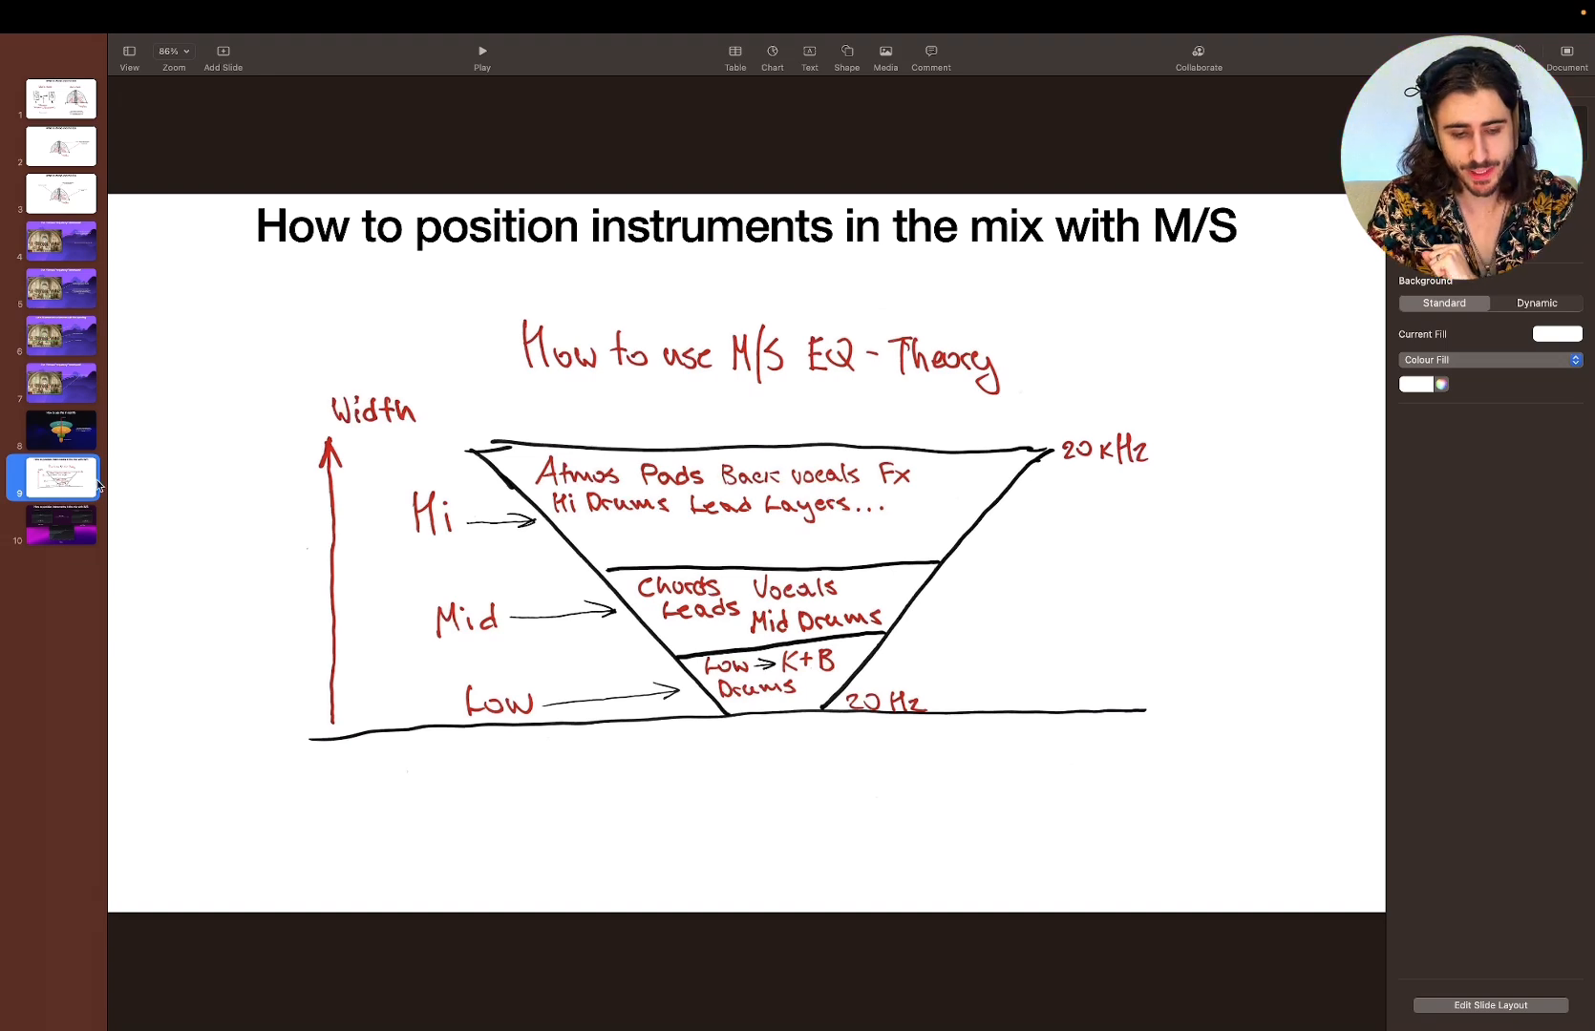
click(77, 528)
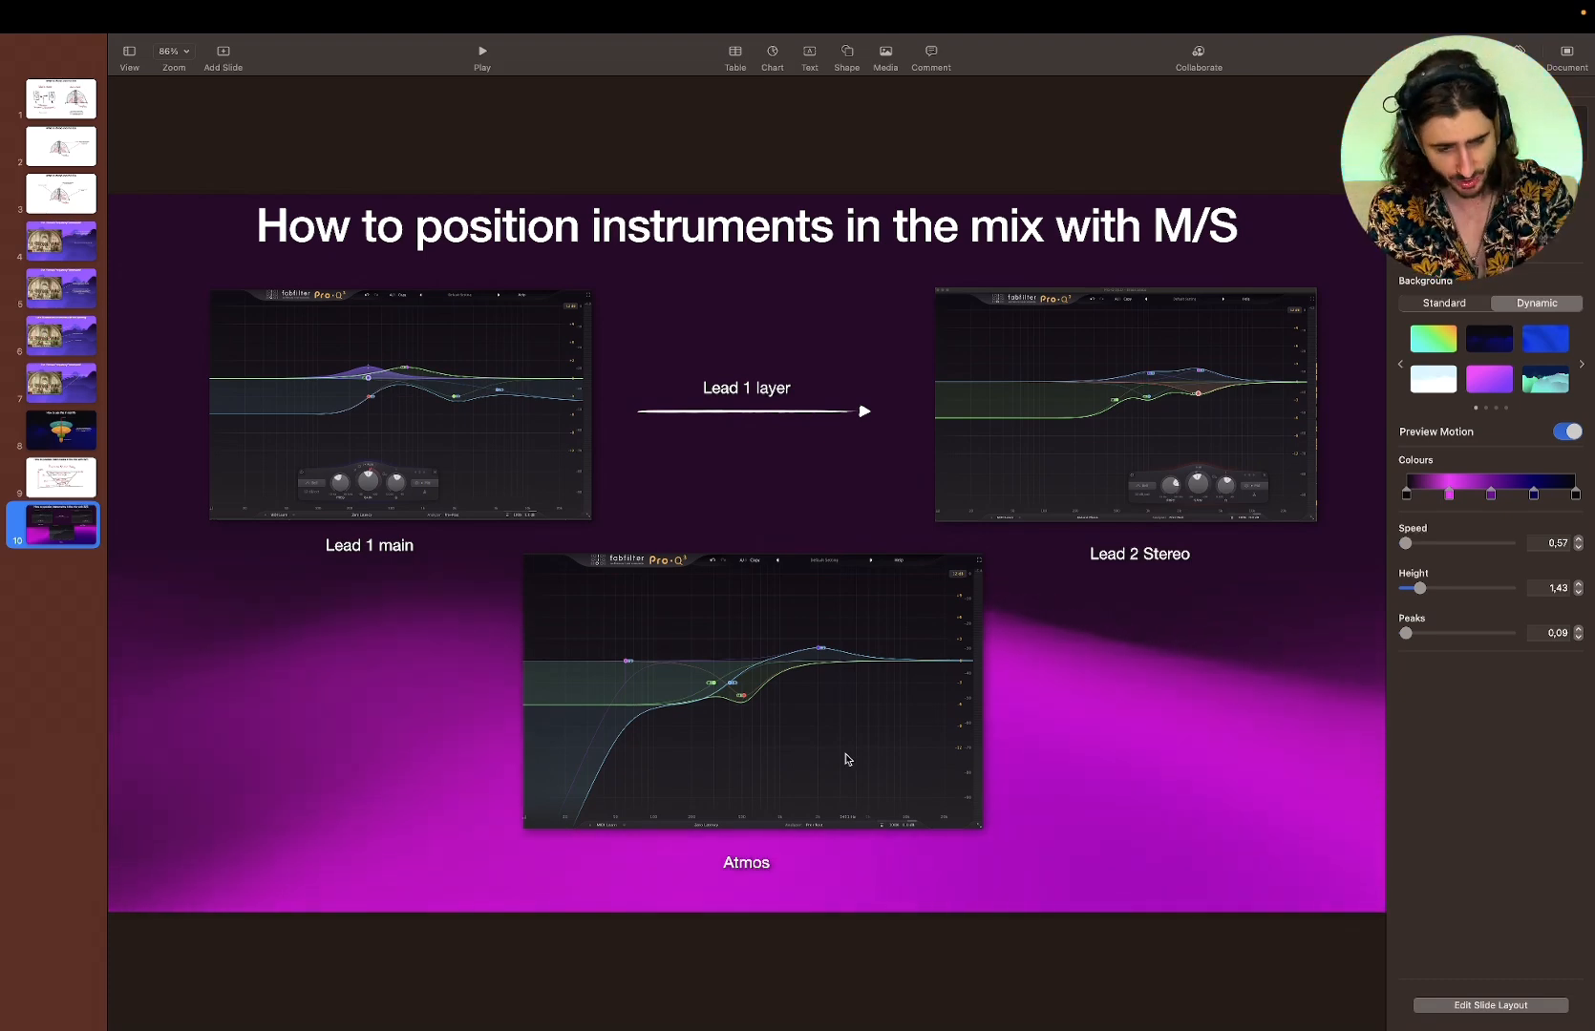
- Return to Ableton Live, open Pro-Q 3 on the ATM - Bowed 1 track and leave only that track soloed, starting at bar 76
key(super+Tab)
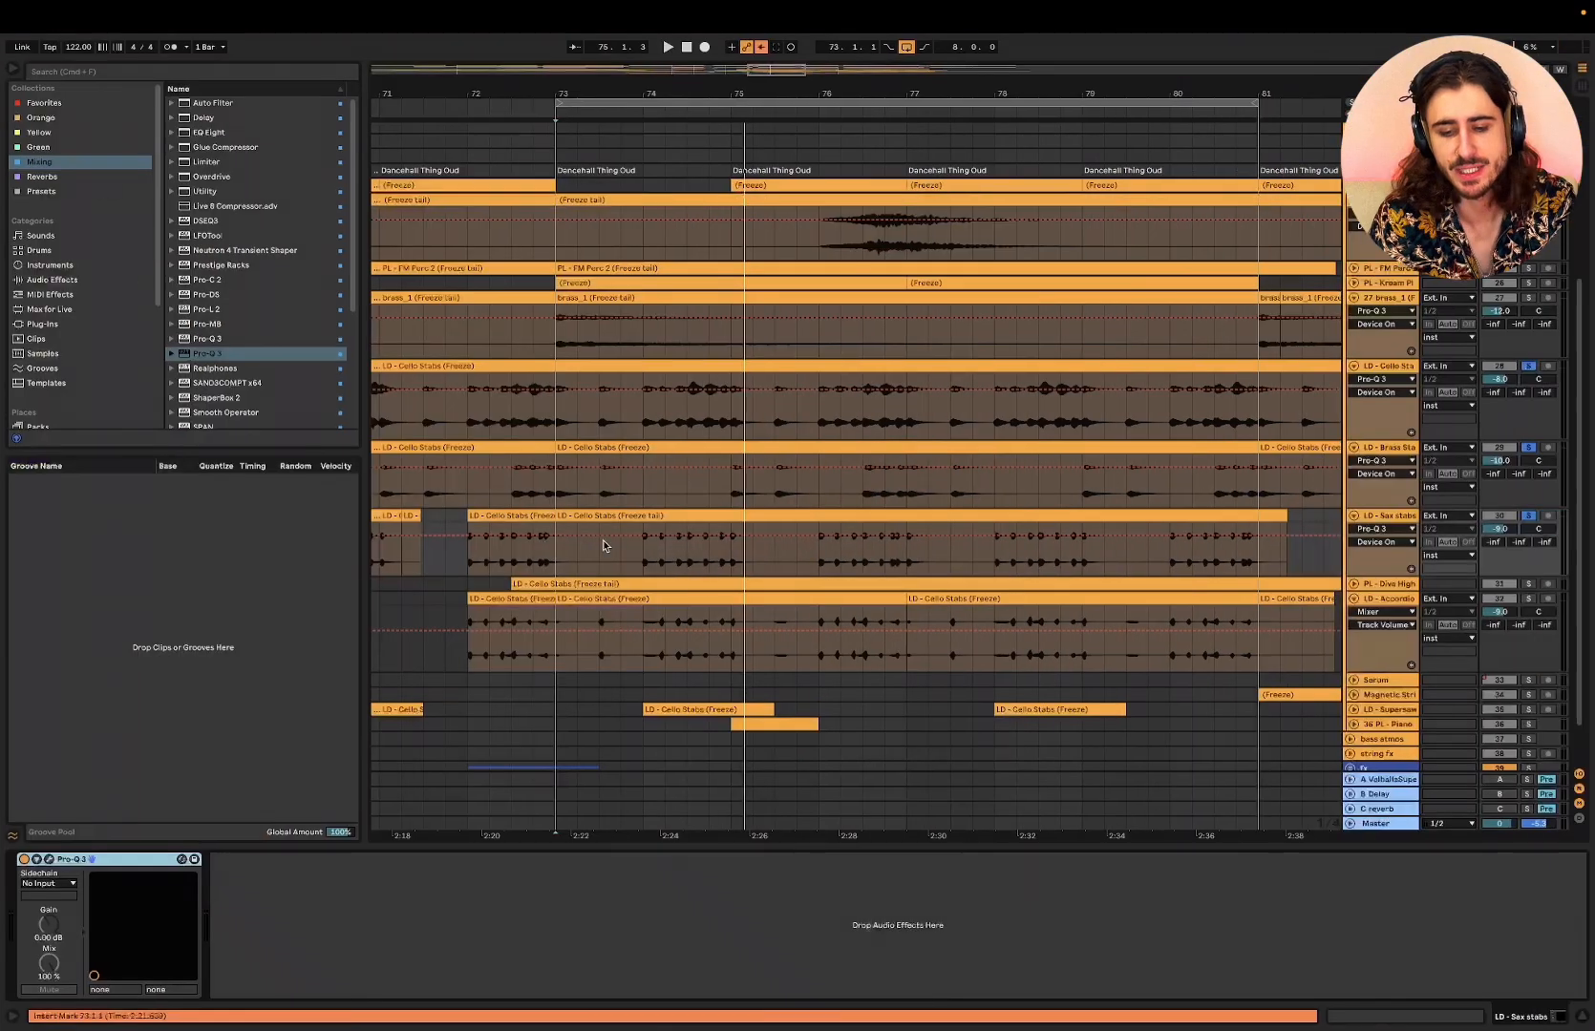
scroll(860, 554, up, 5)
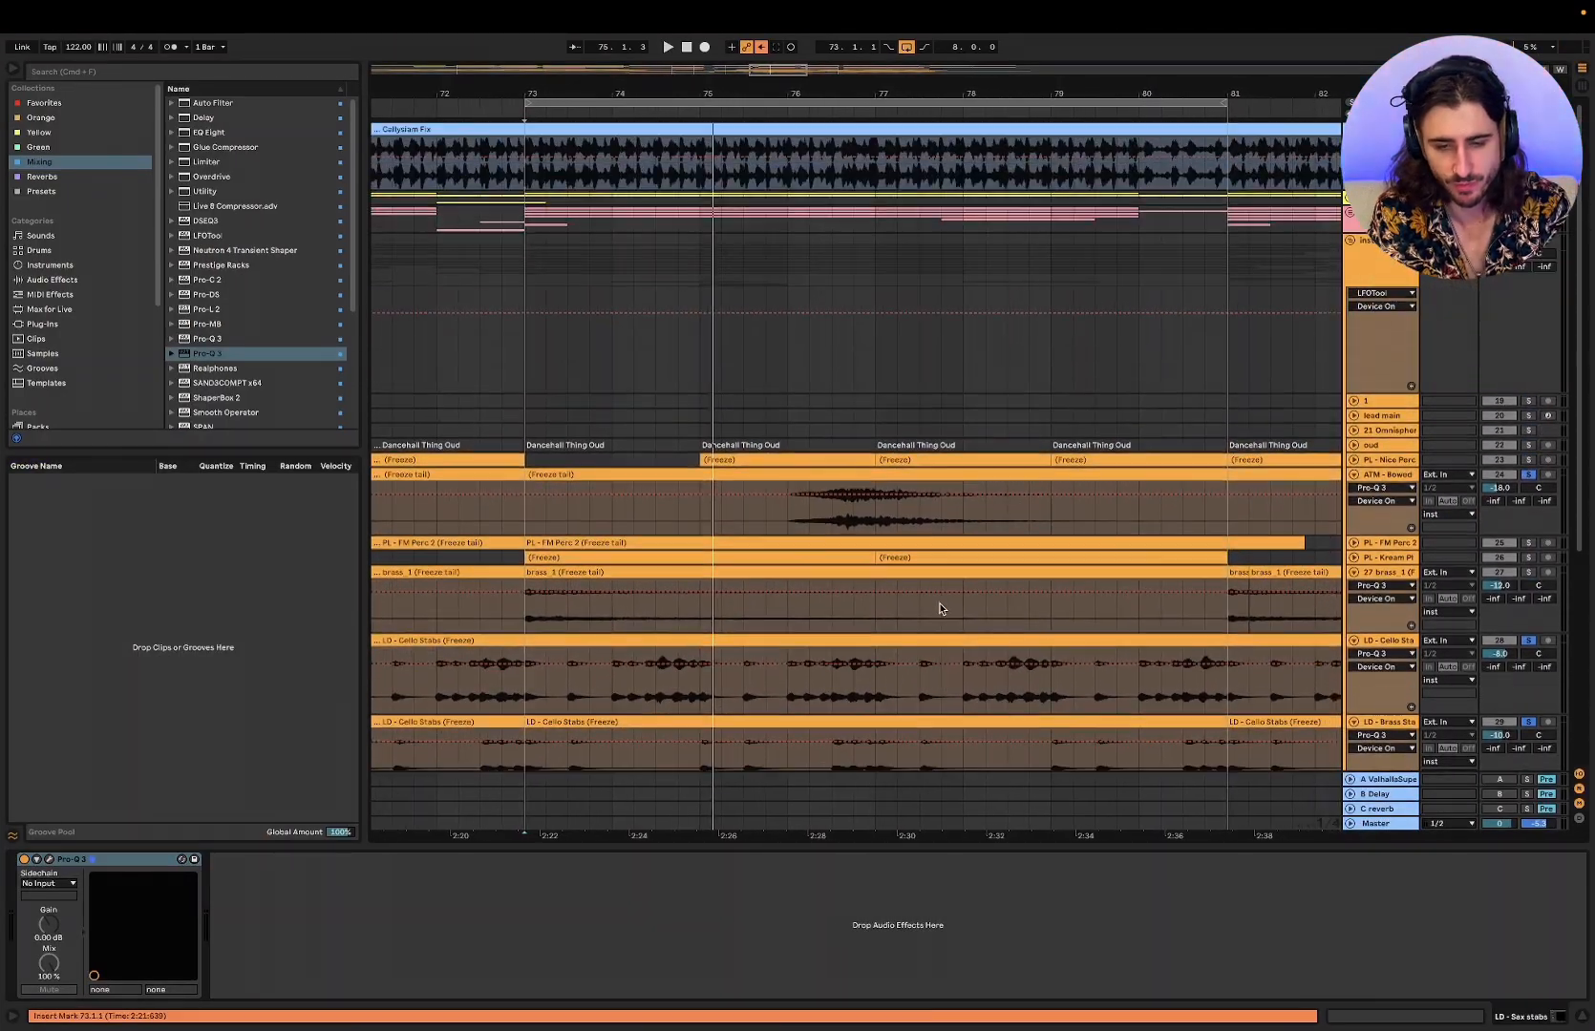
click(1398, 478)
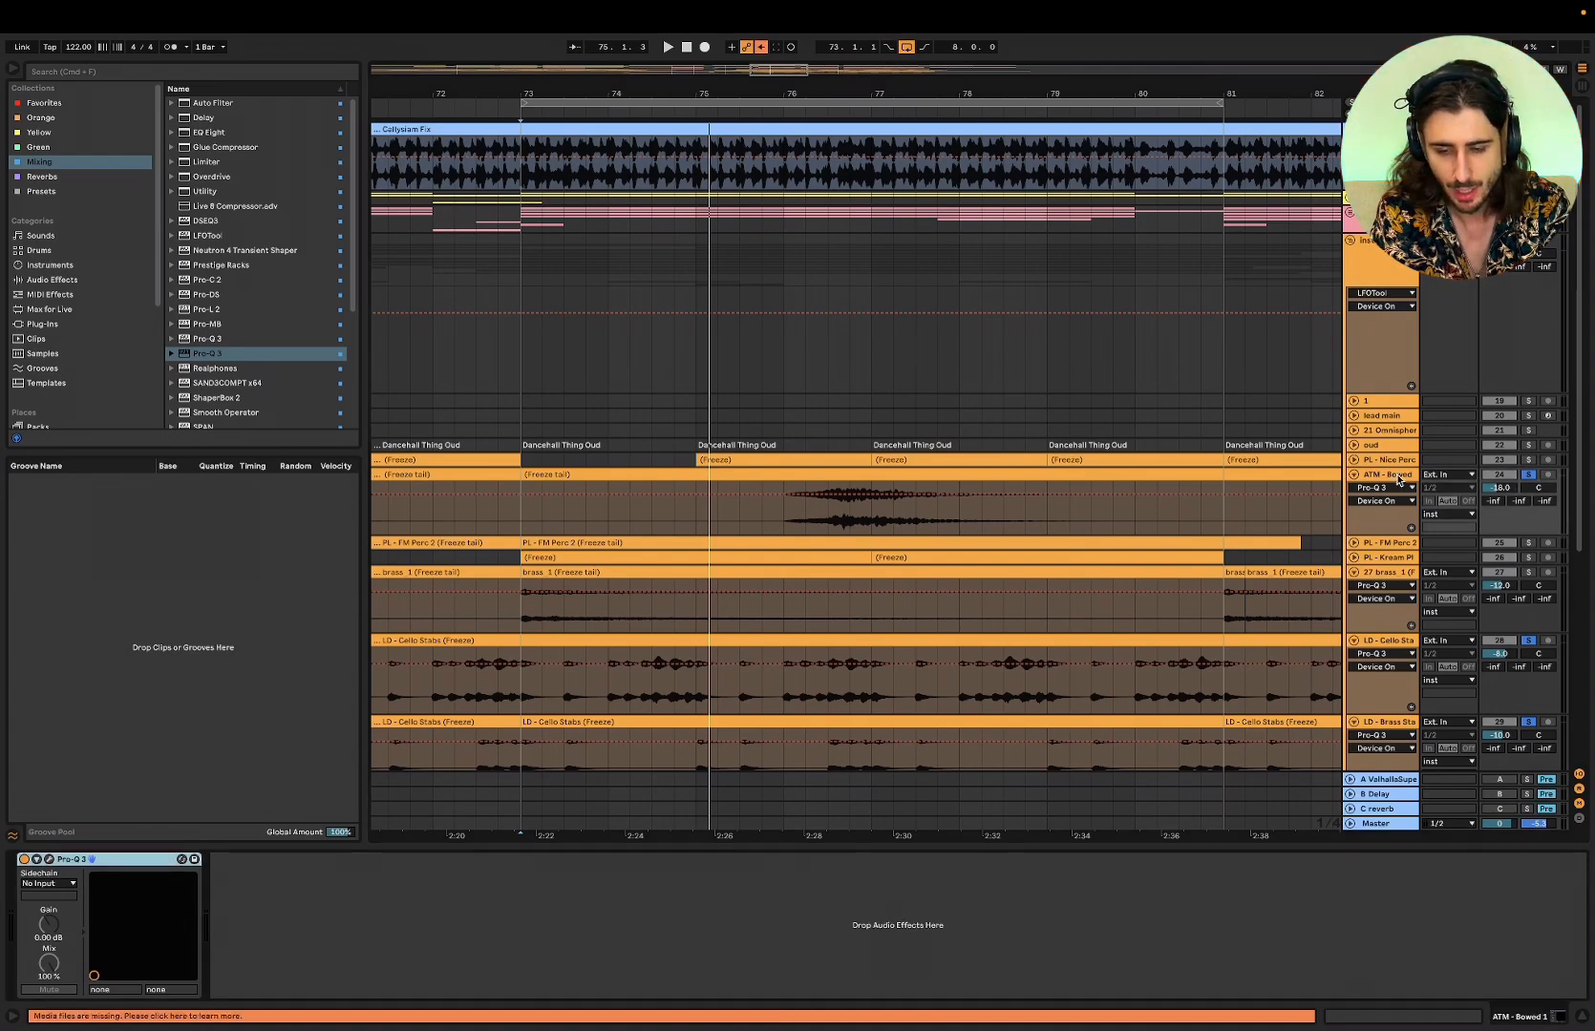
click(50, 861)
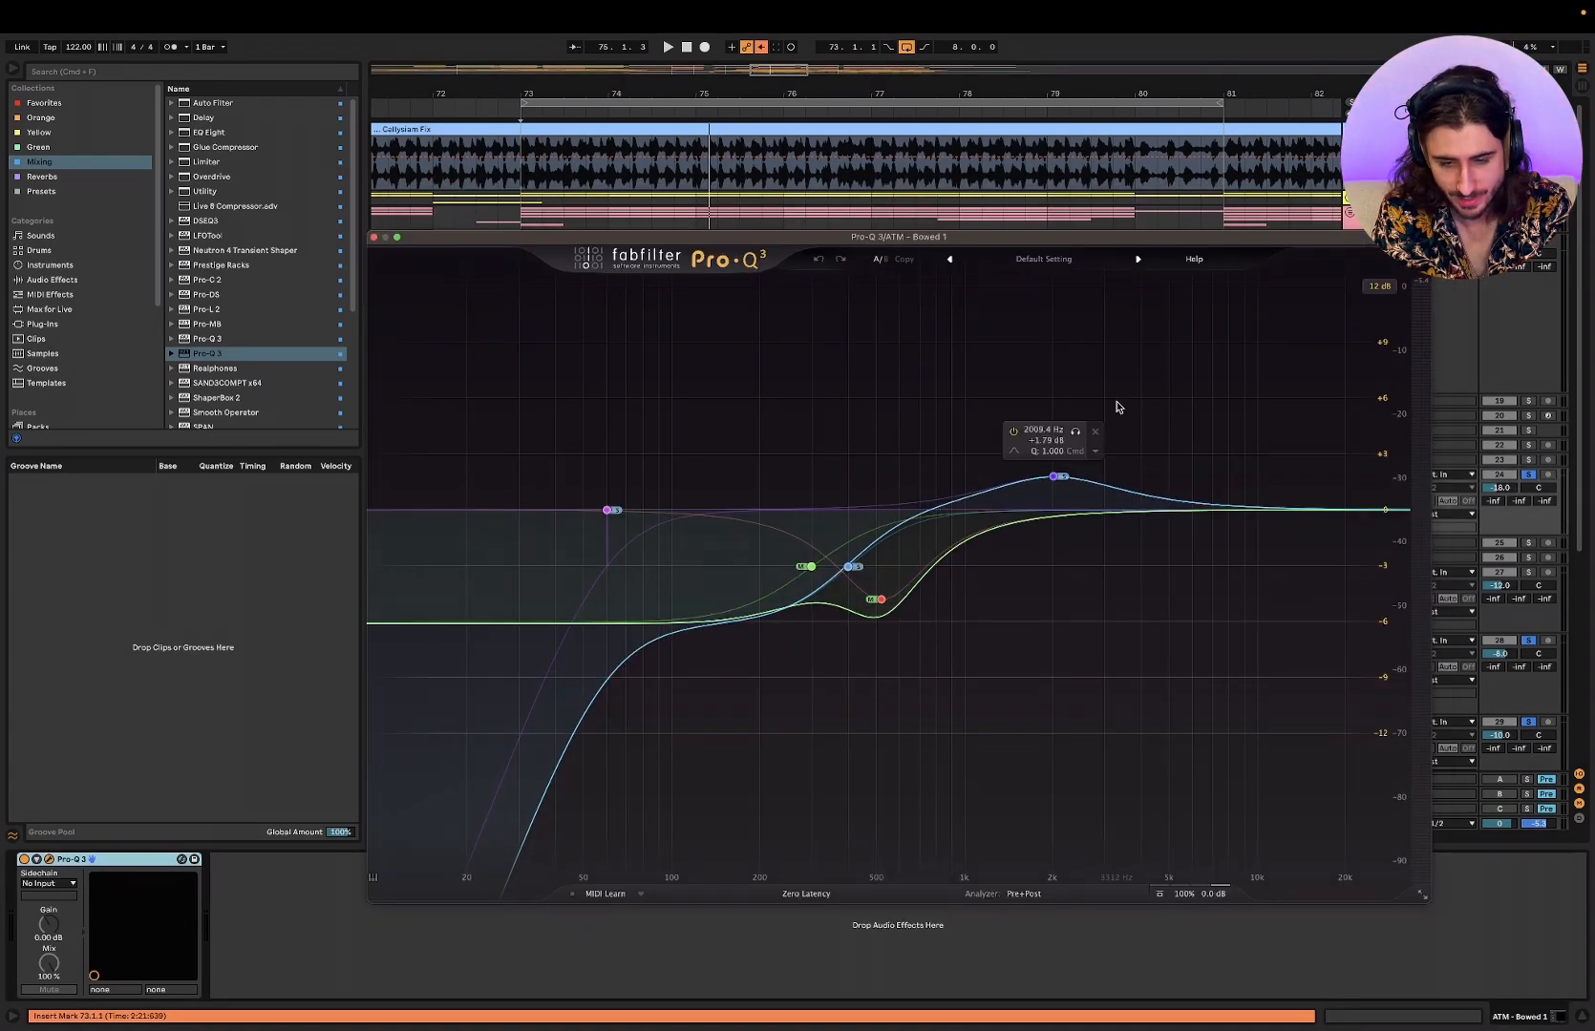
drag(1051, 242, 1048, 676)
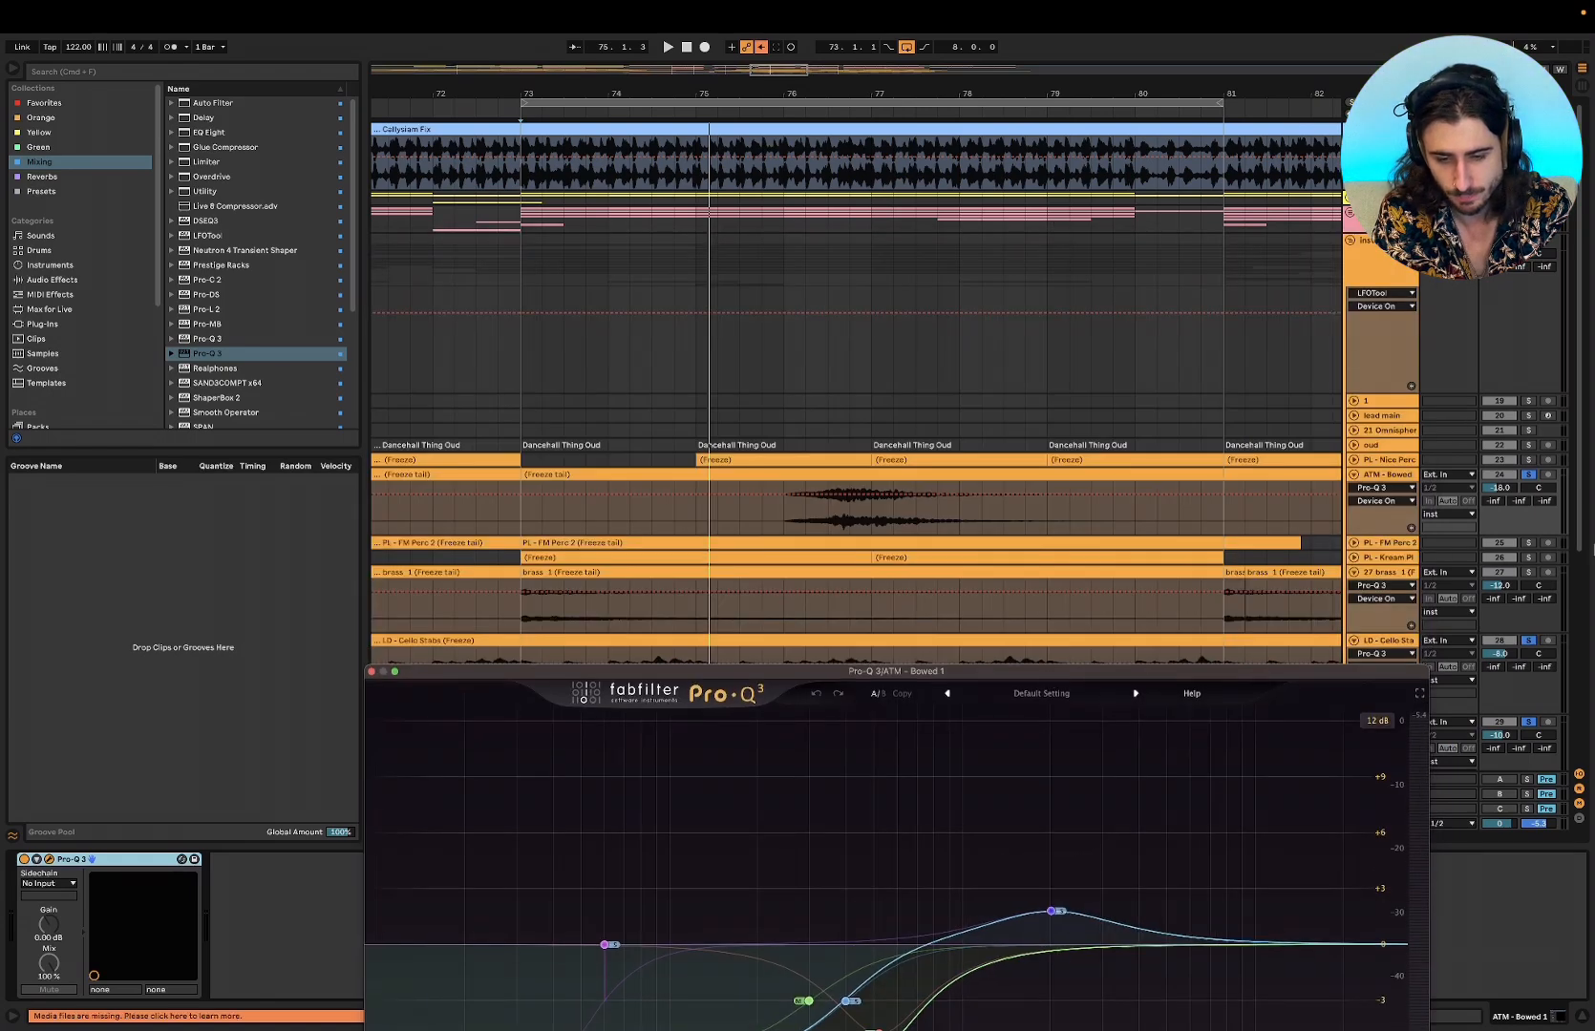
click(1529, 476)
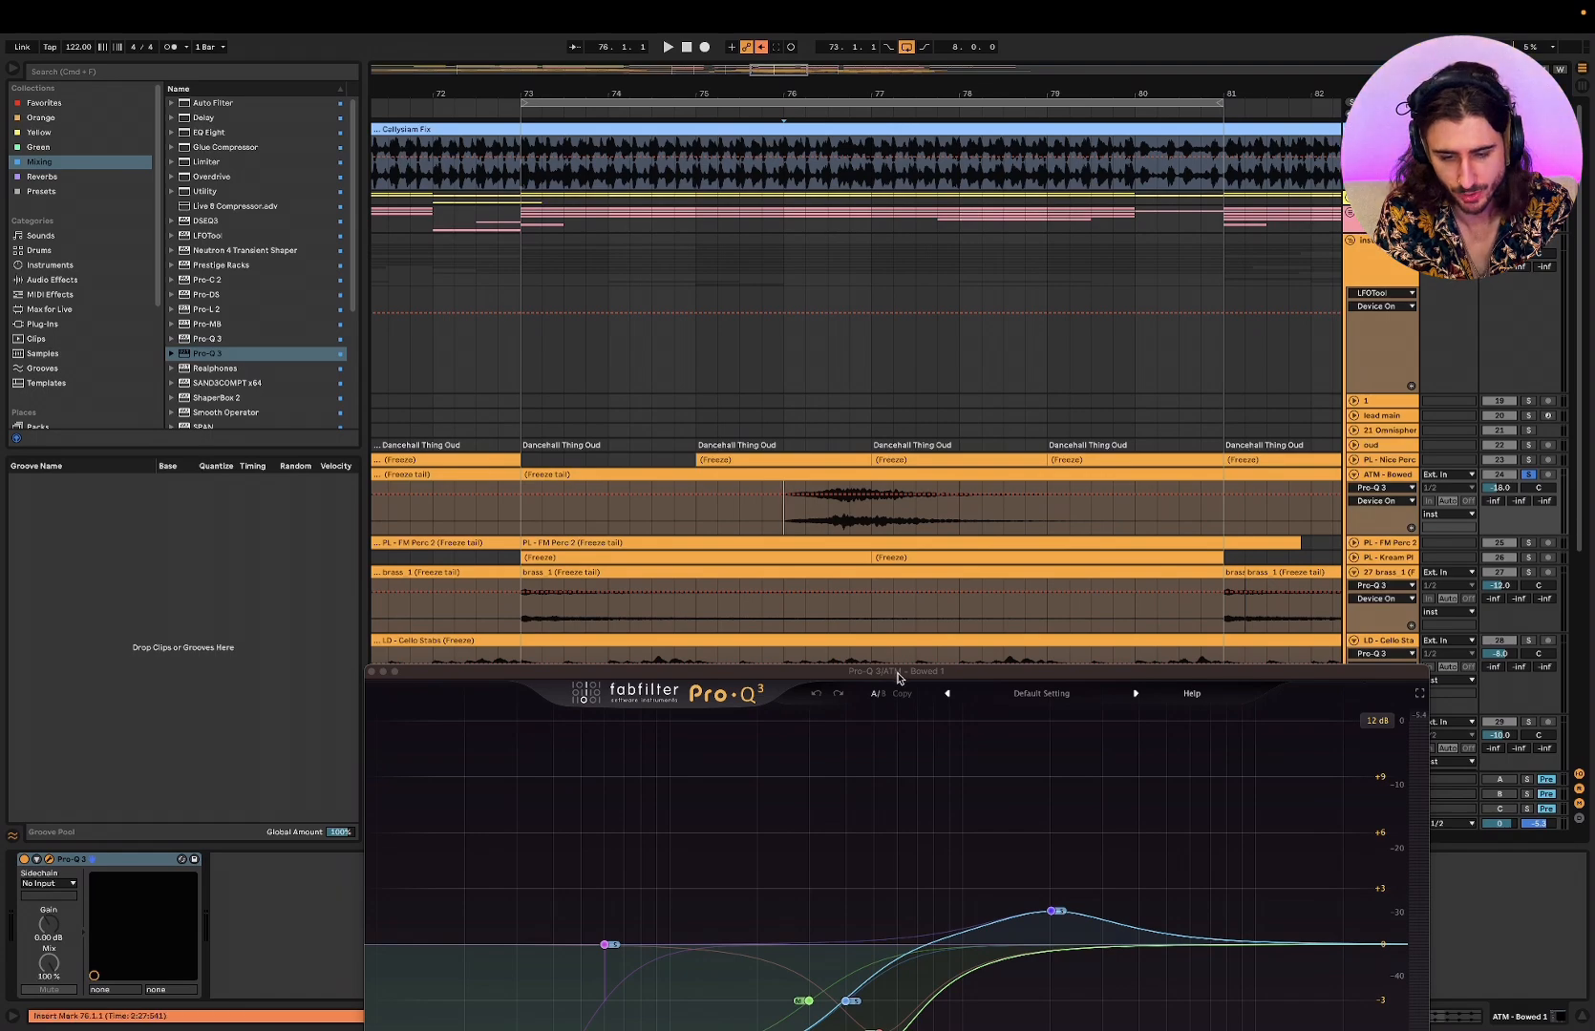
- Set the ATM - Bowed 1 Pro-Q 3 window to Medium size and move it below that track's clip
drag(898, 676, 726, 157)
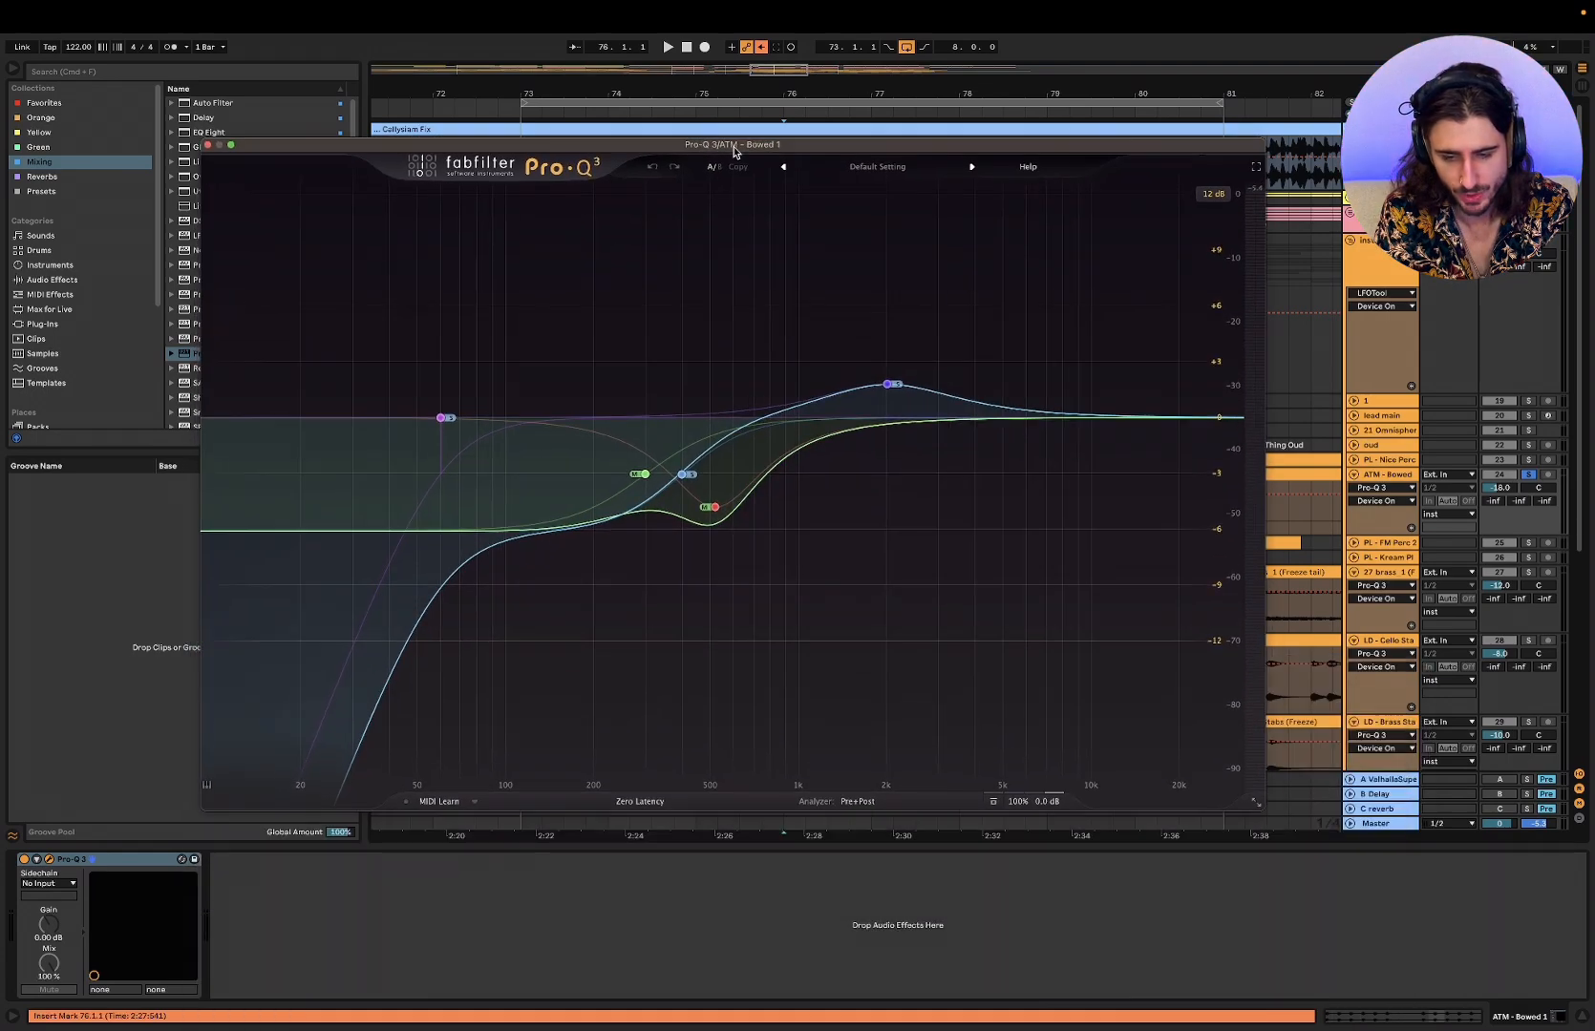
click(1248, 810)
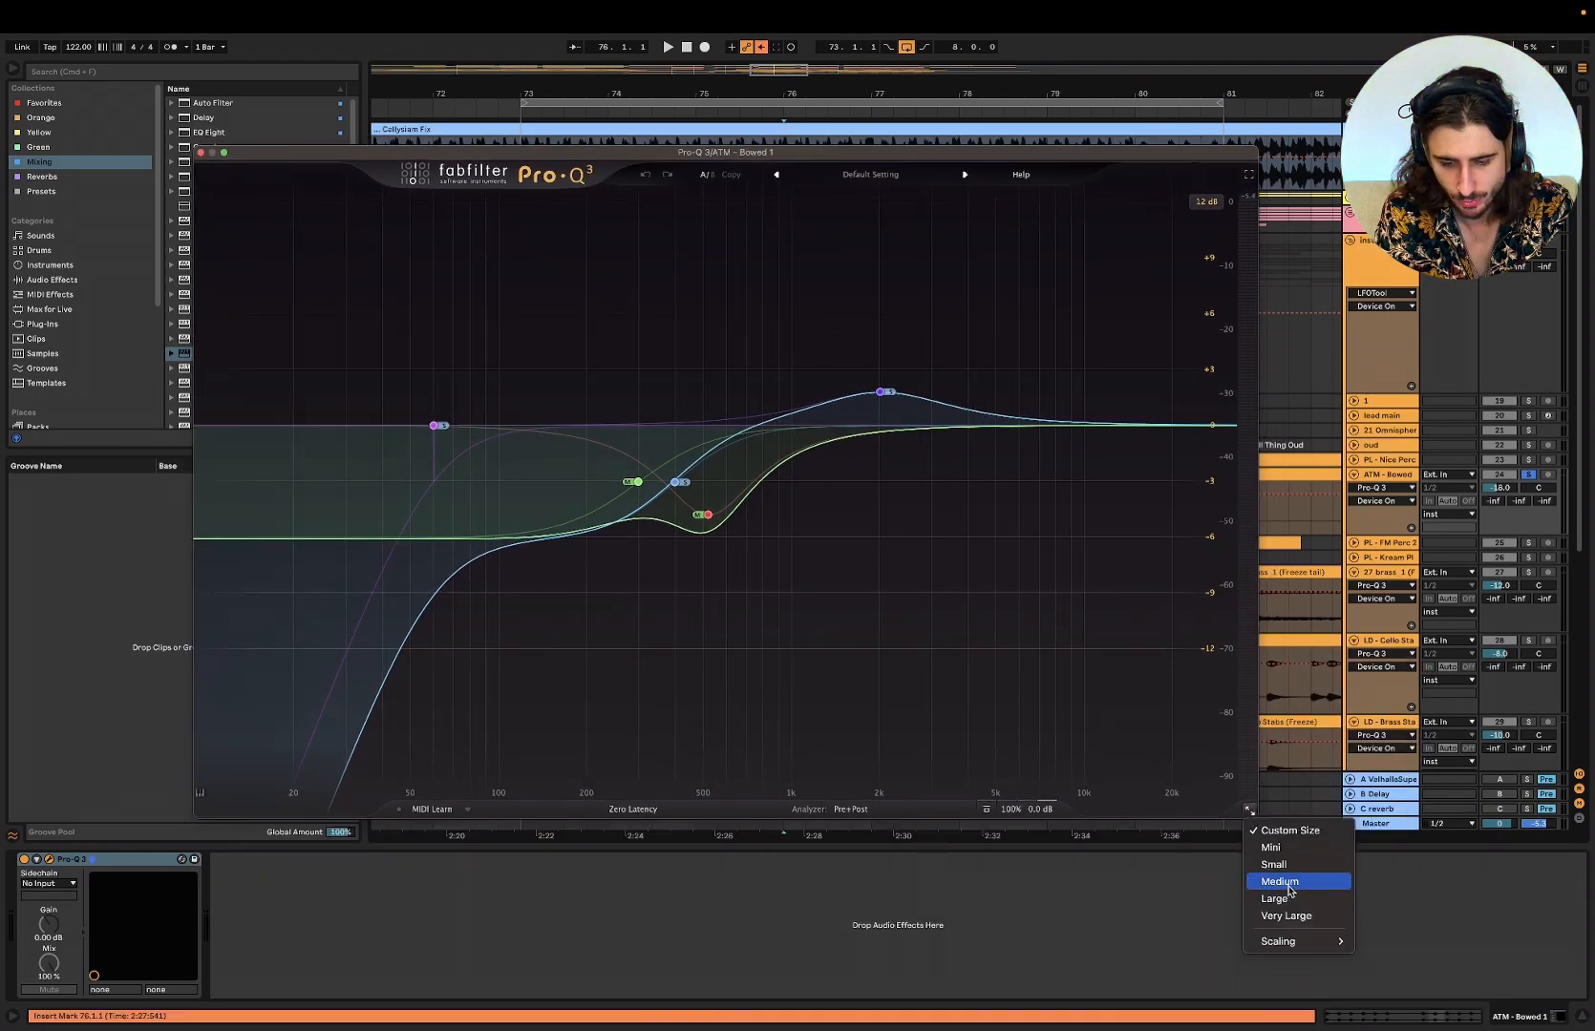
click(1280, 881)
drag(571, 158, 959, 520)
drag(822, 646, 881, 581)
click(774, 521)
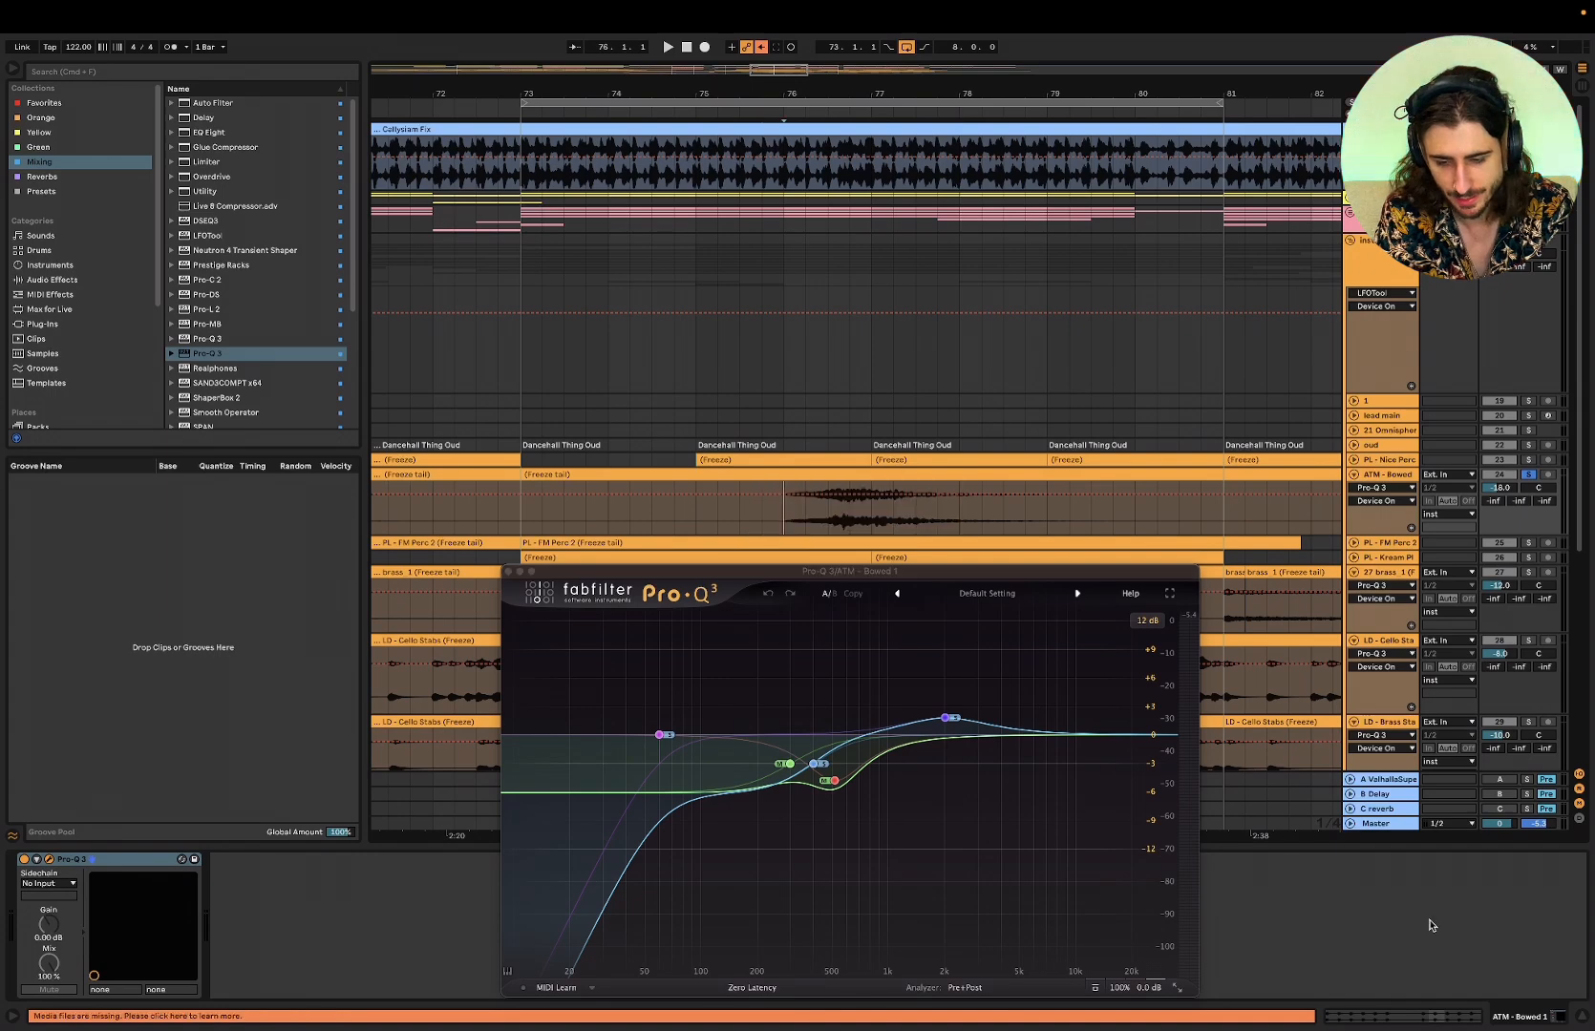
- Play the soloed ATM - Bowed 1 track from bar 76 and compare it with Pro-Q 3 bypassed and re-enabled
click(1380, 825)
key(space)
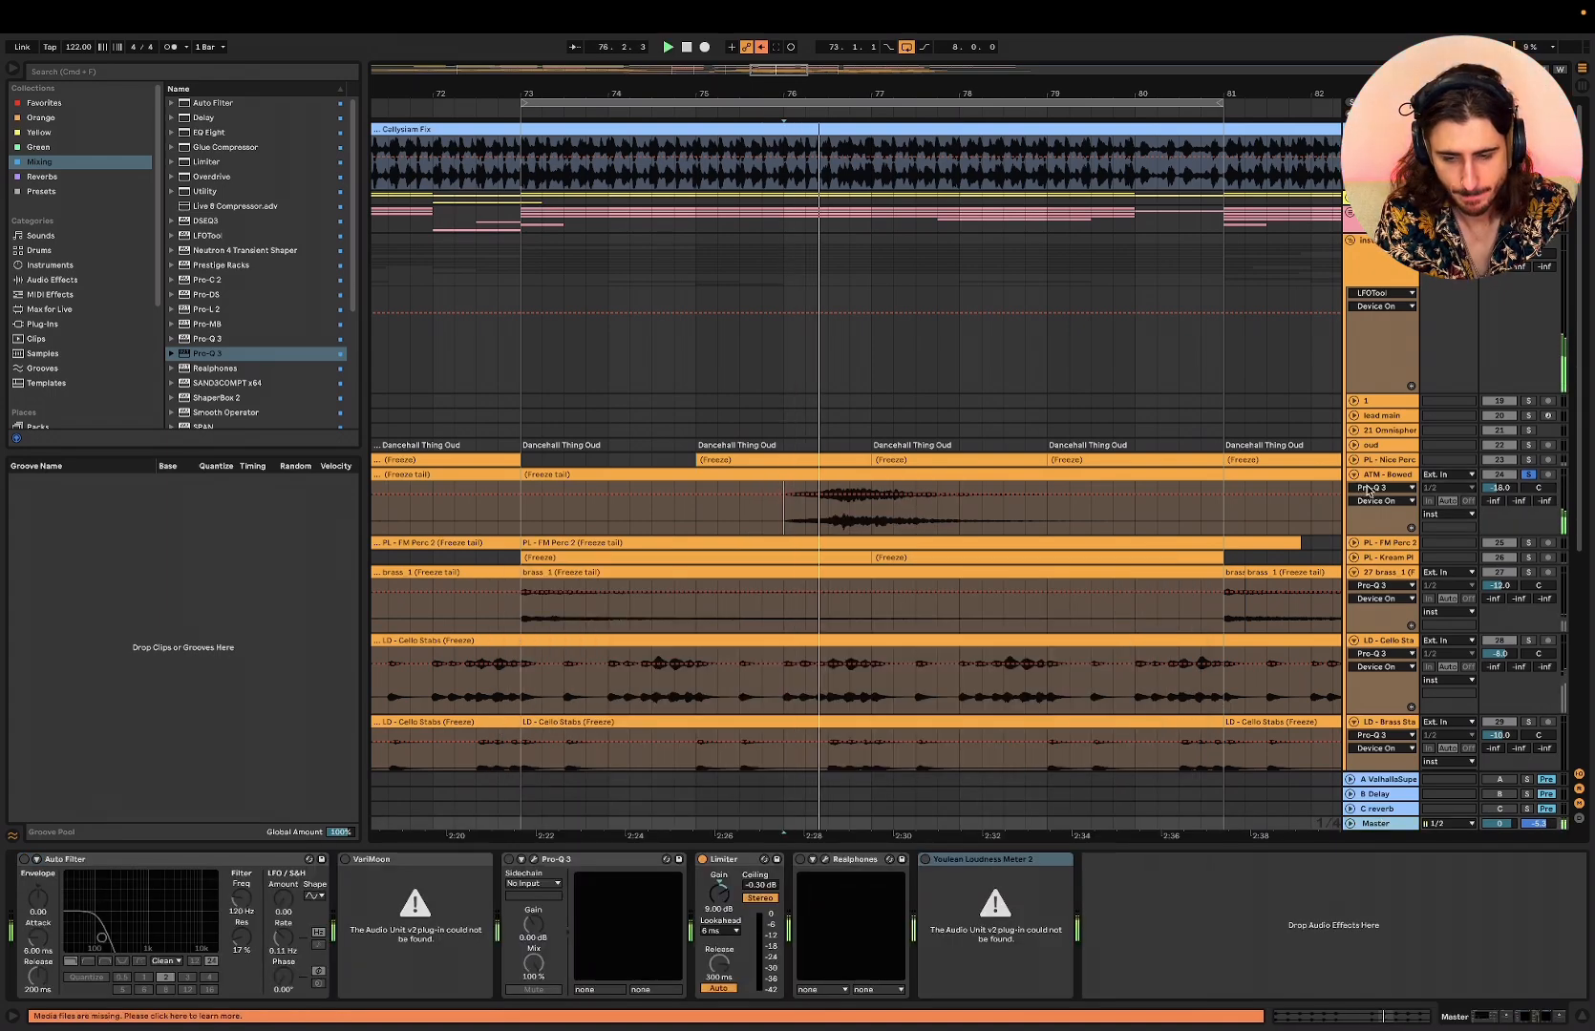
click(931, 520)
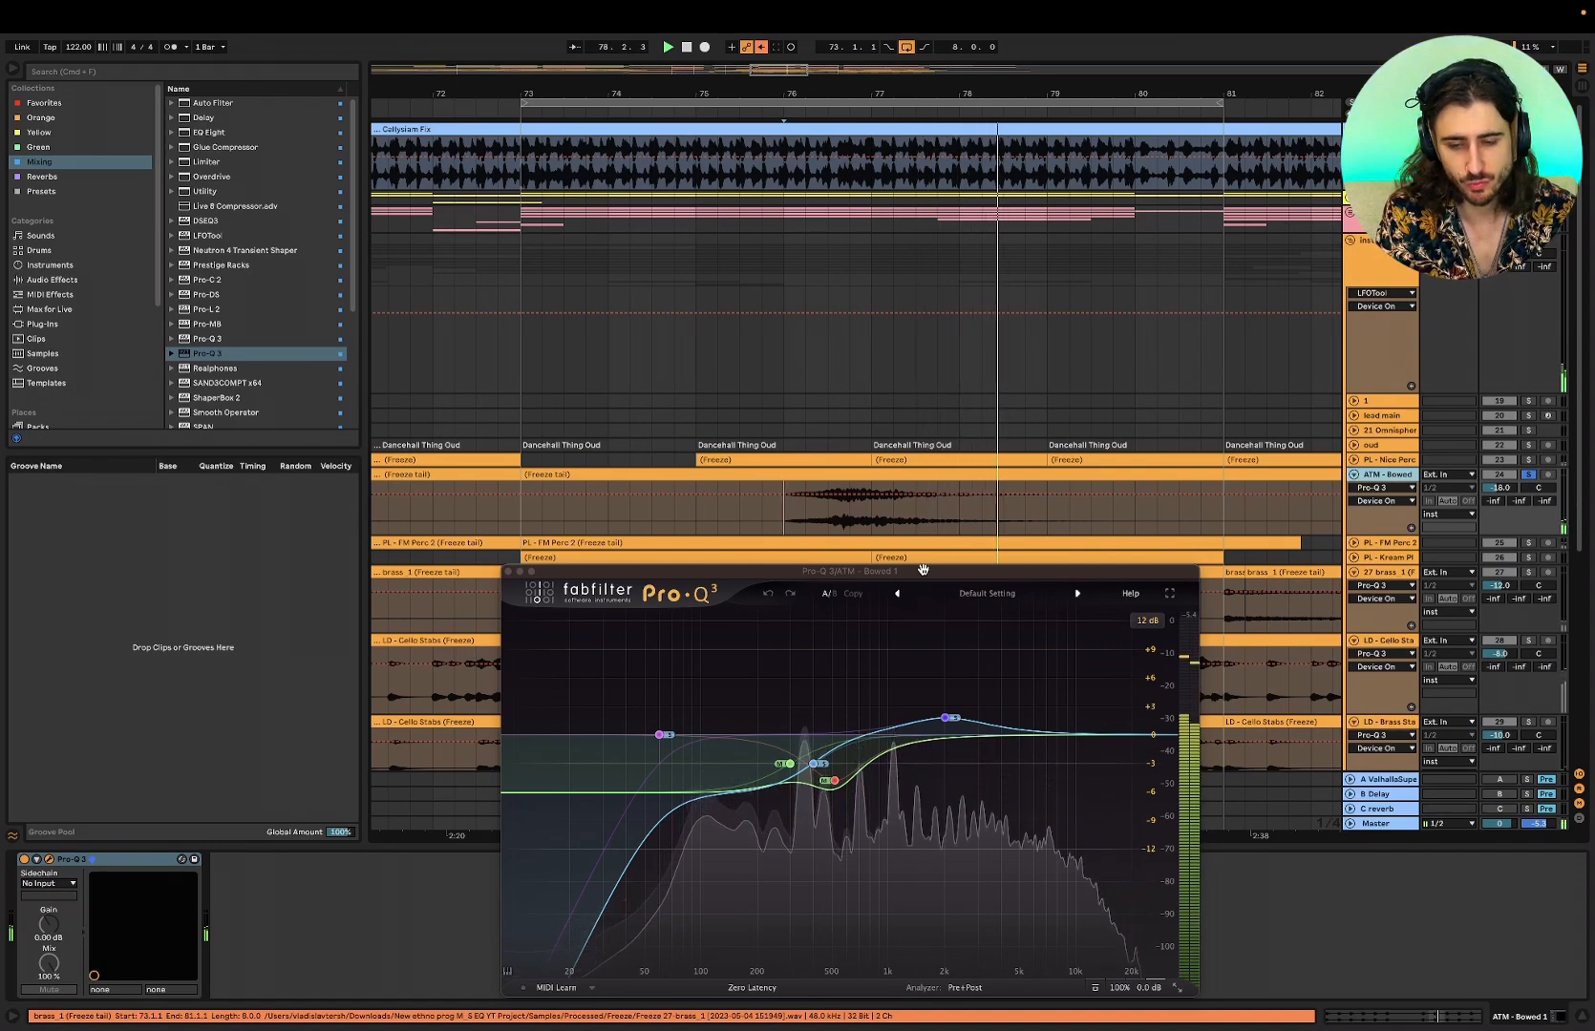
click(1095, 987)
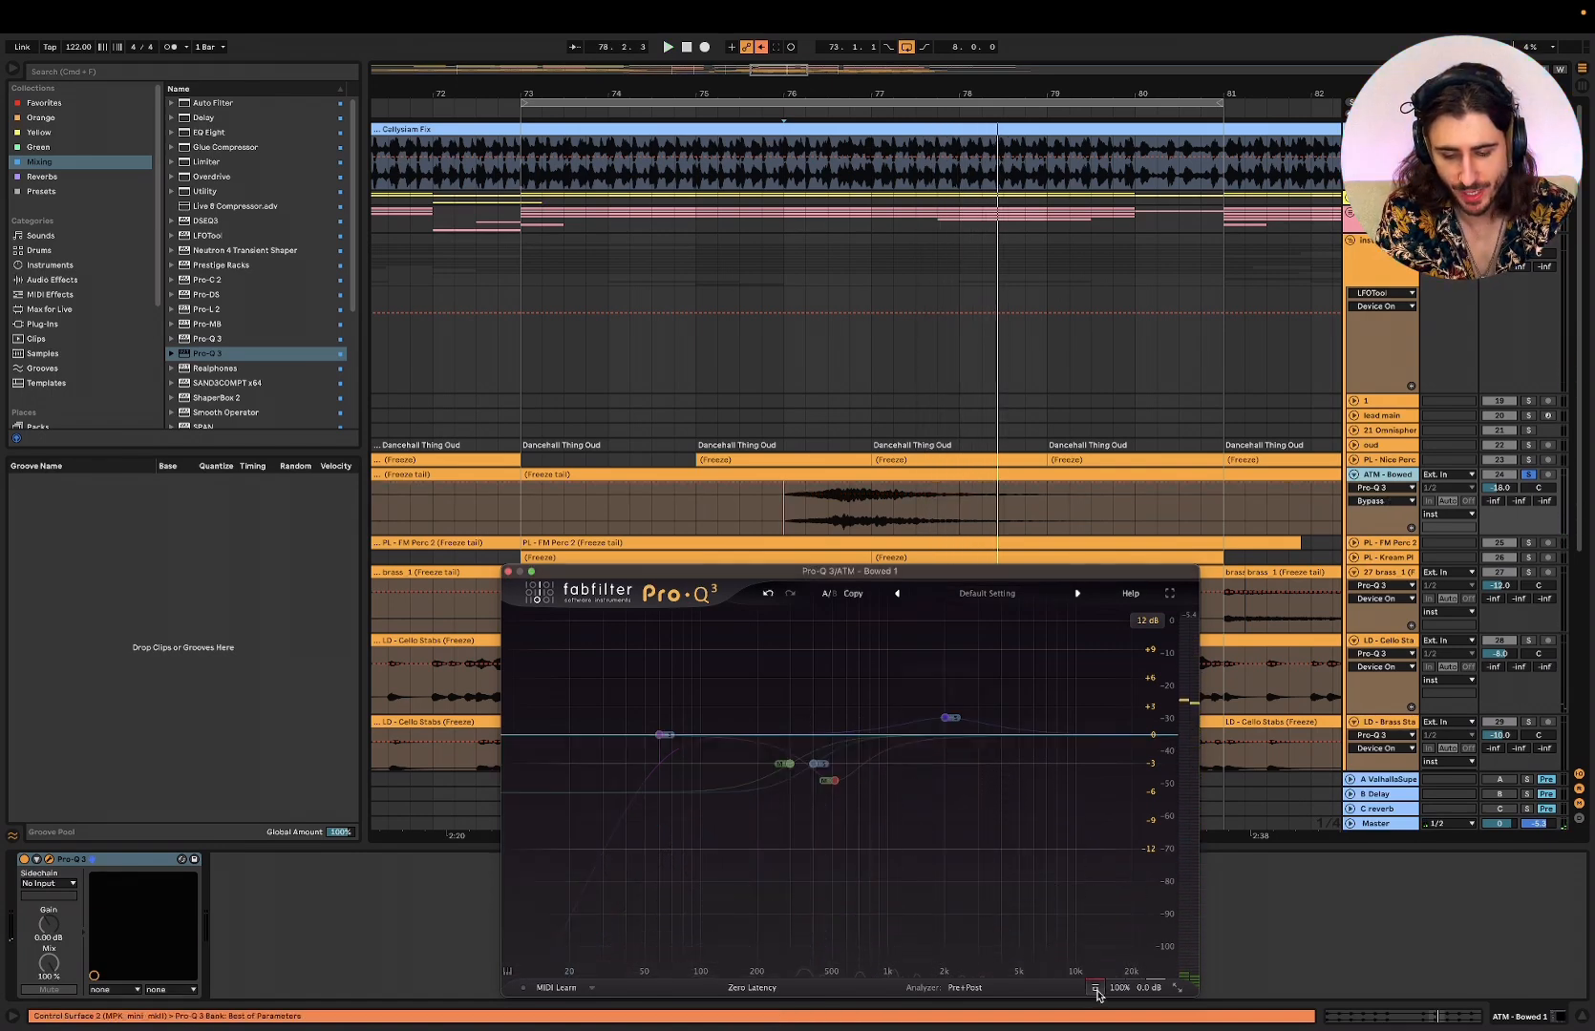
key(space)
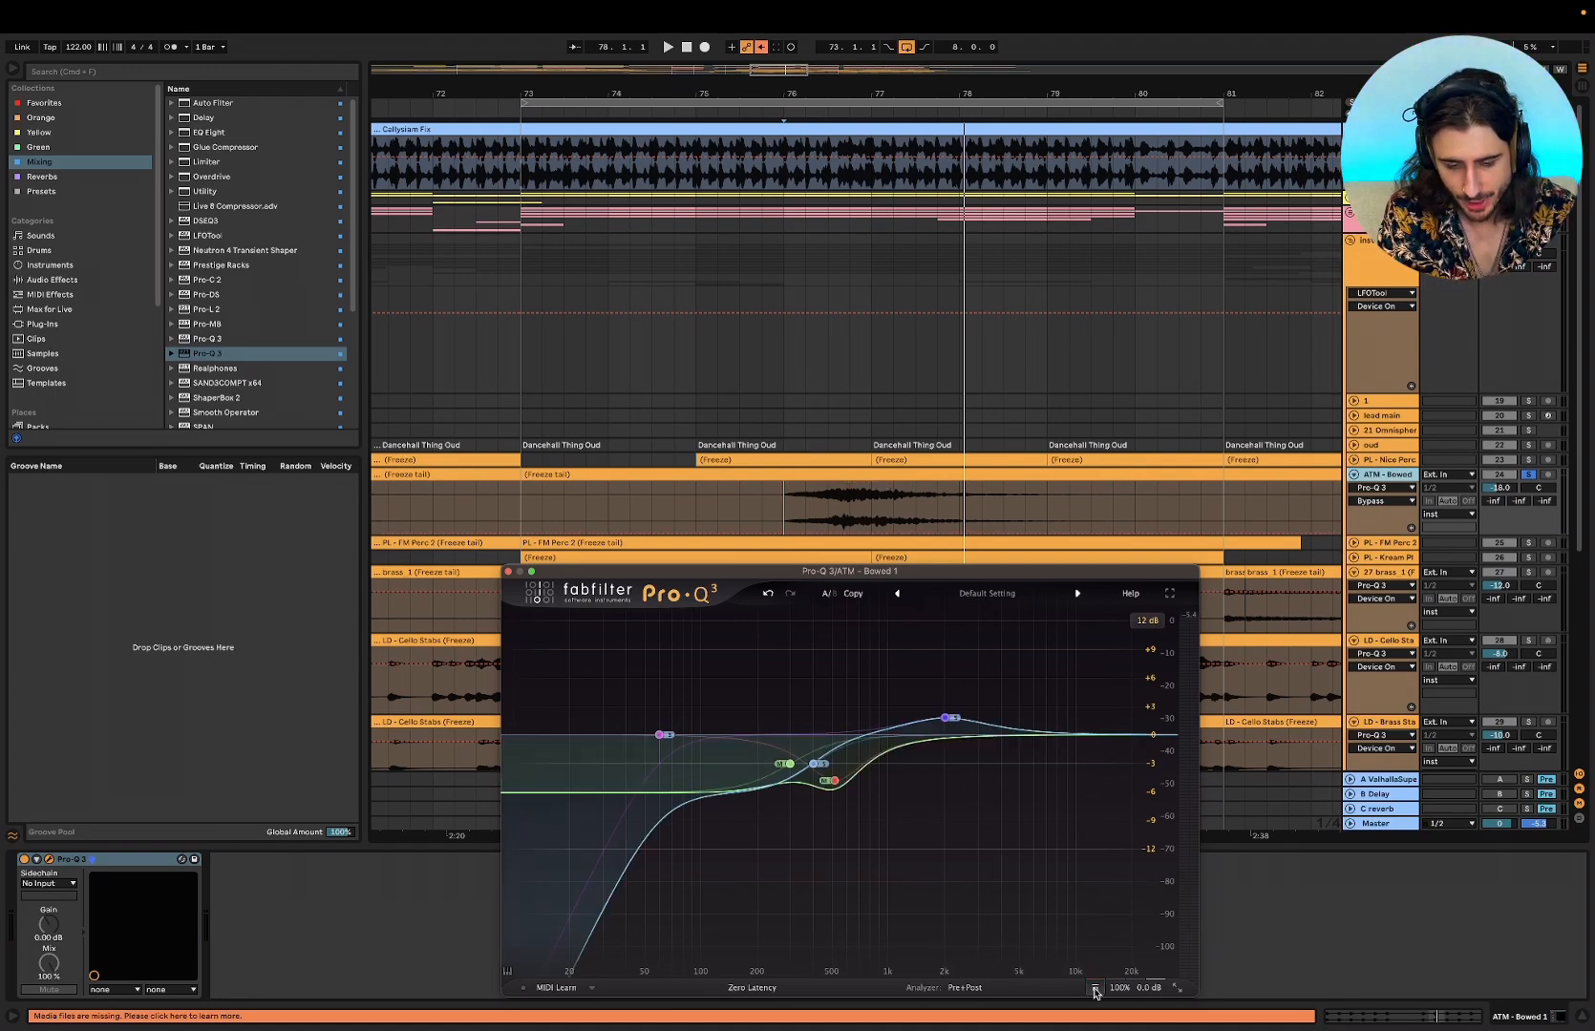
- Adjust the Side bell band on ATM - Bowed 1 to about 2022 Hz and +1.70 dB, and play the result
drag(737, 690, 880, 793)
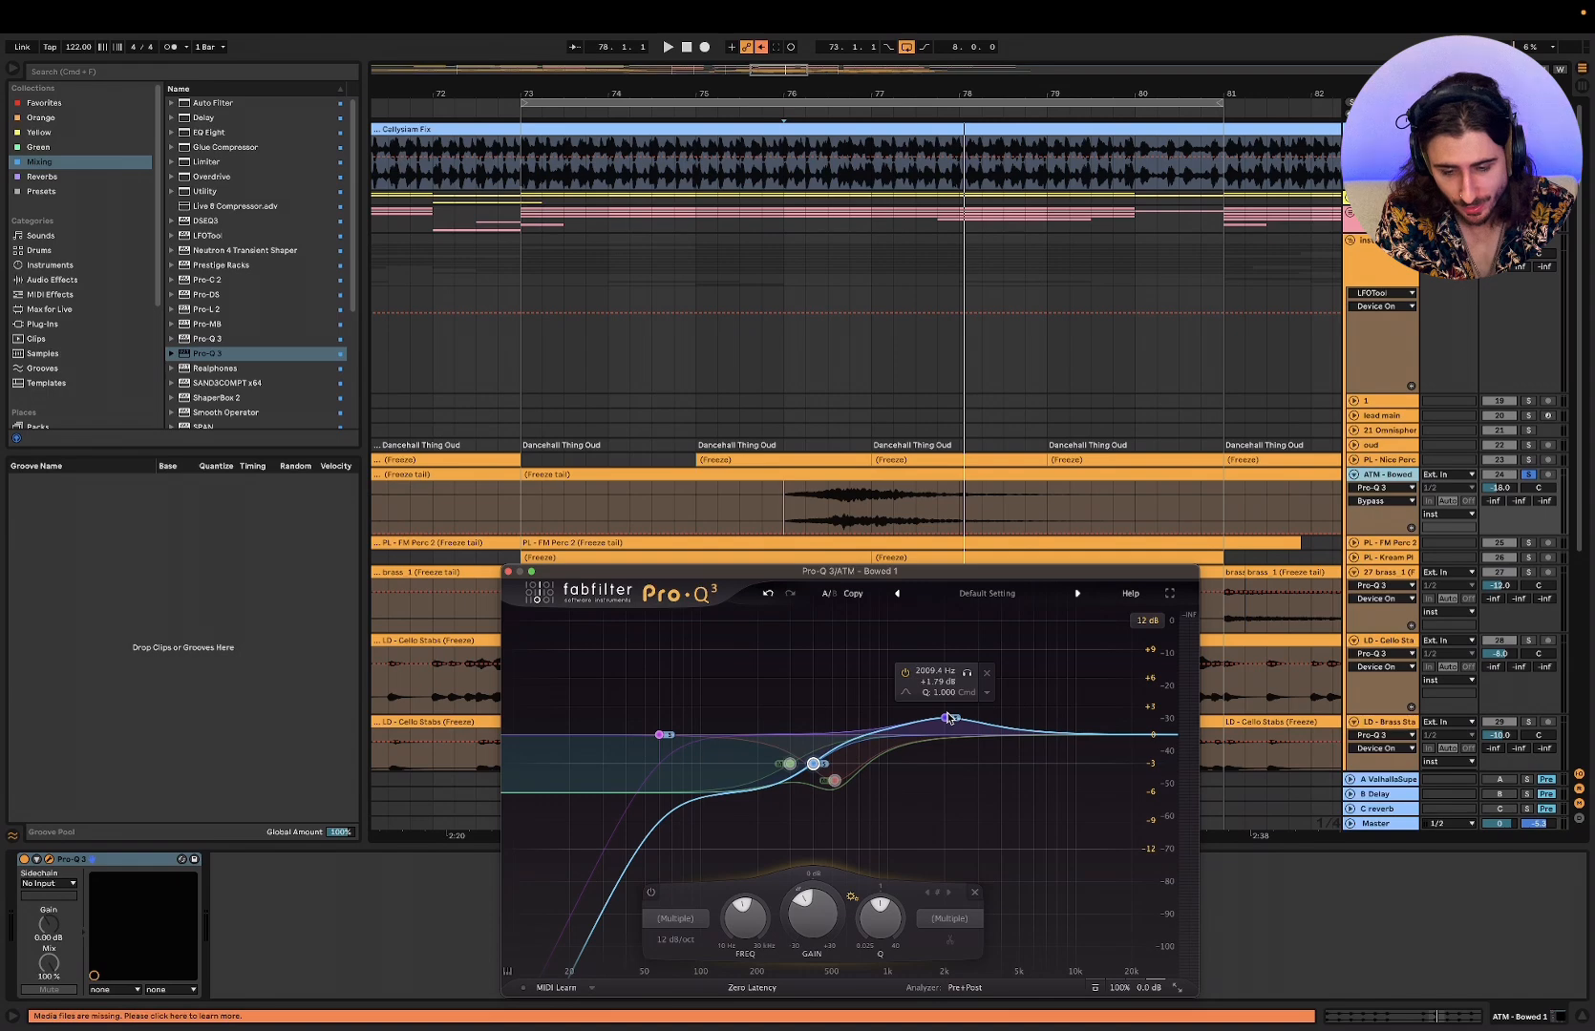
mouse_move(949, 719)
mouse_down()
mouse_move(915, 723)
mouse_move(950, 722)
mouse_up()
key(space)
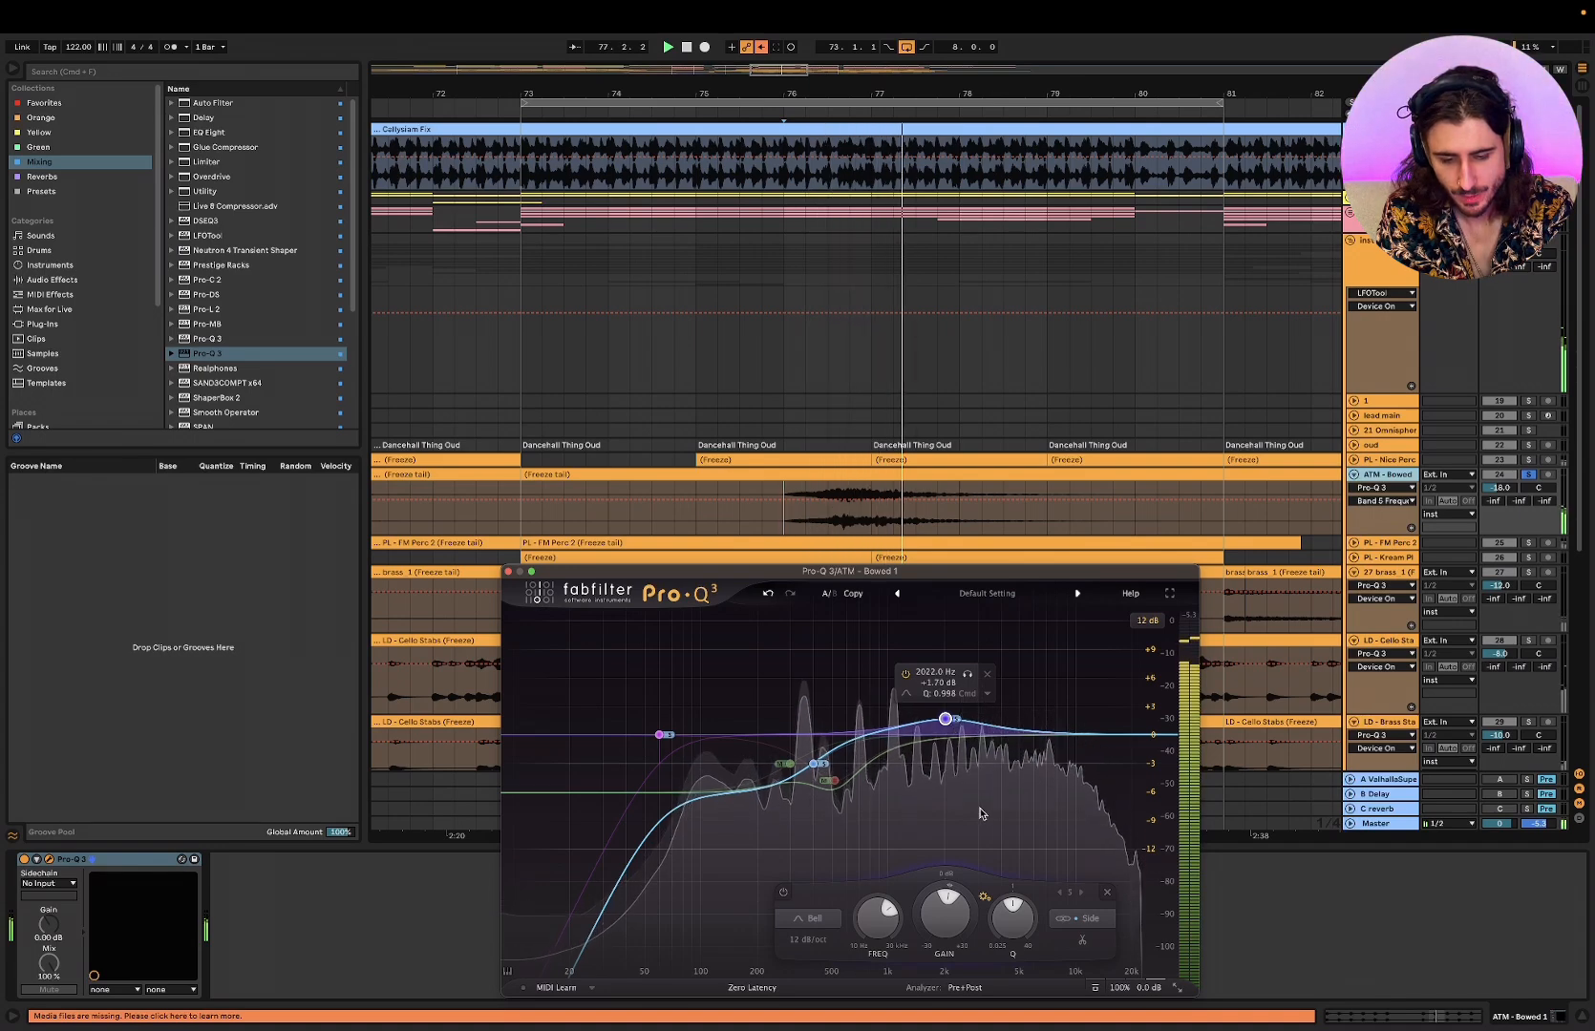
- Reselect ATM - Bowed 1 and replay it from bar 76, first with Pro-Q 3 bypassed and again with it active
mouse_move(824, 792)
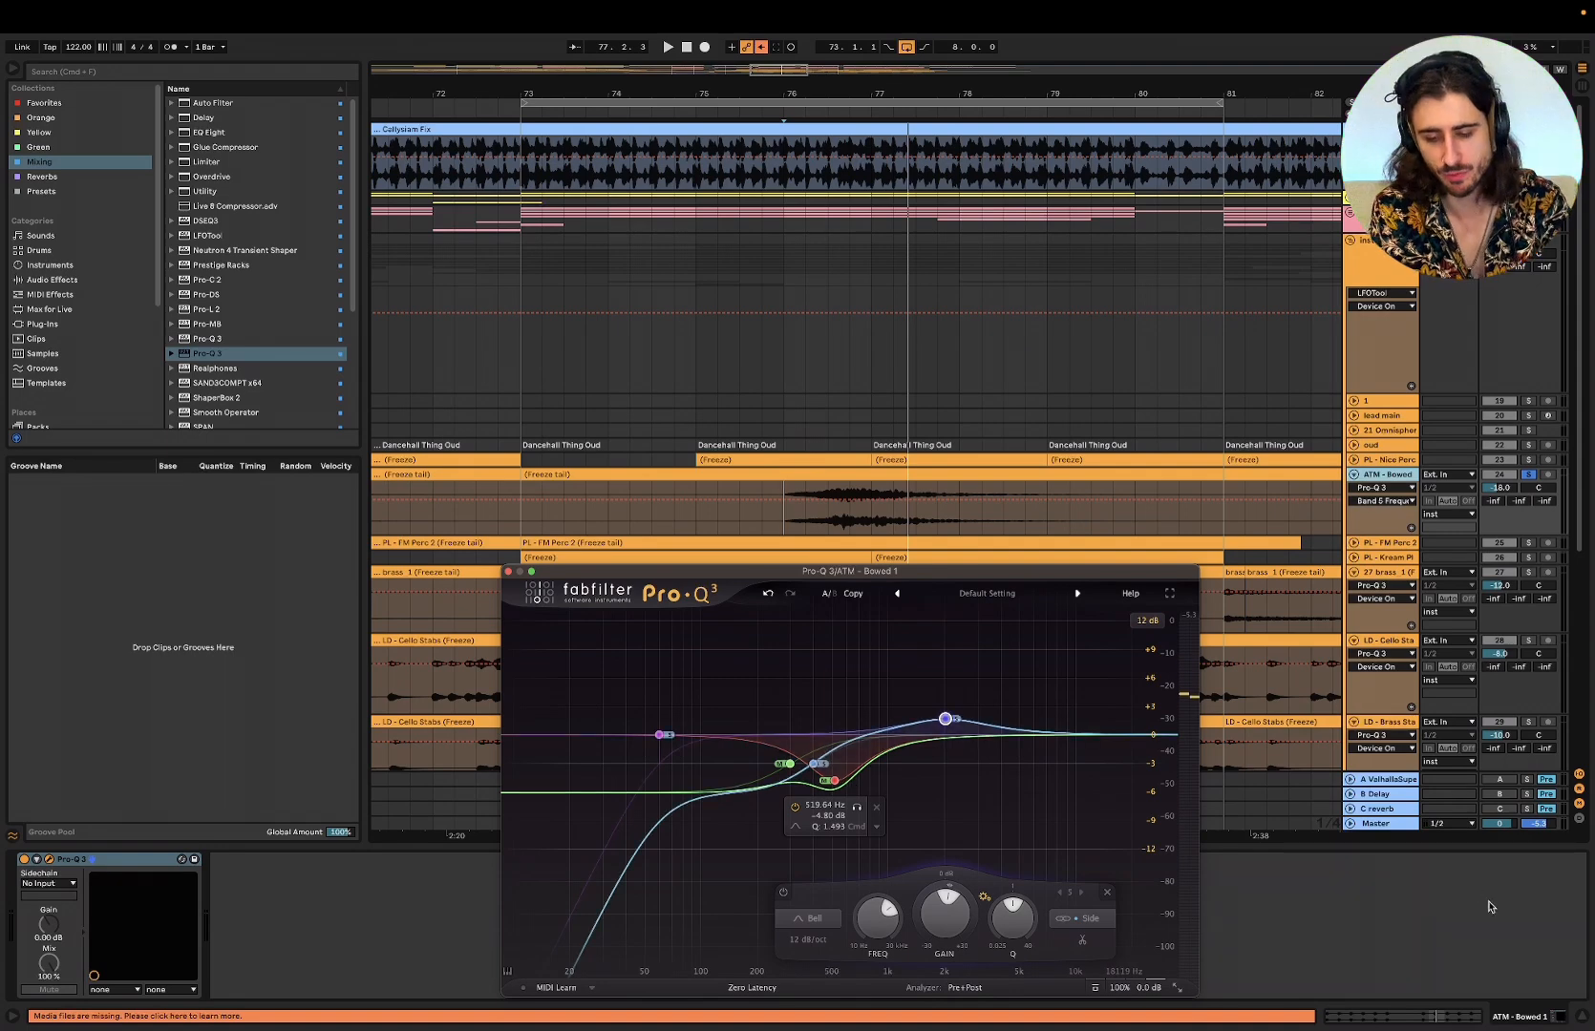
click(478, 833)
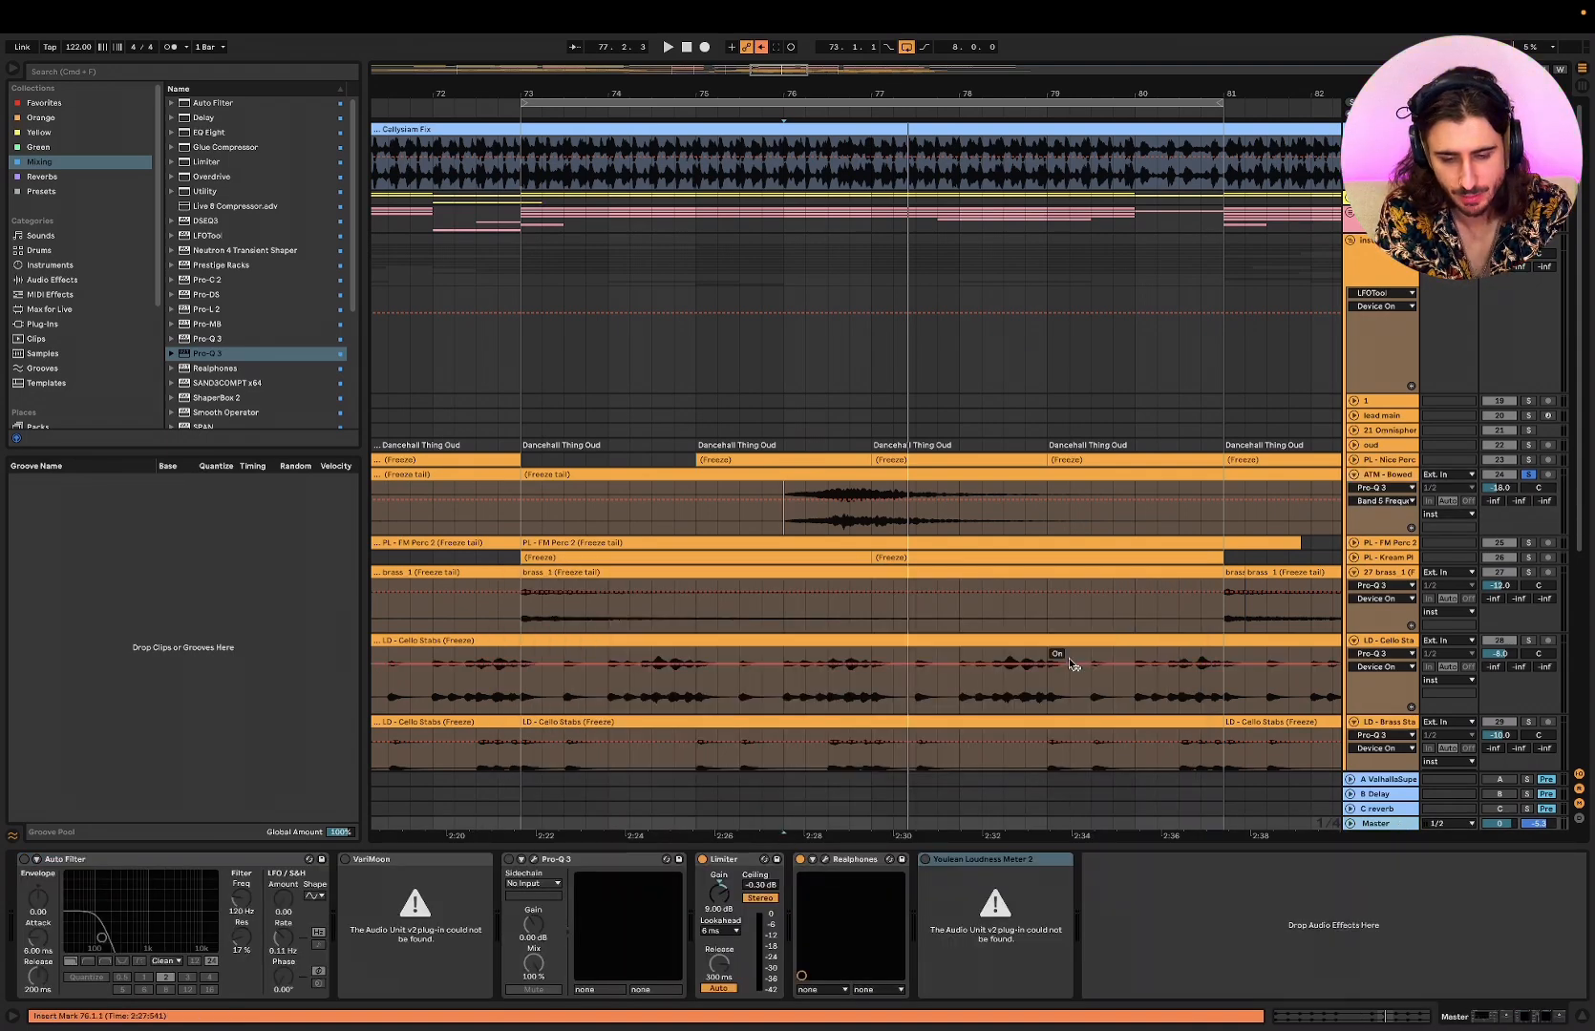
click(1385, 475)
click(1095, 989)
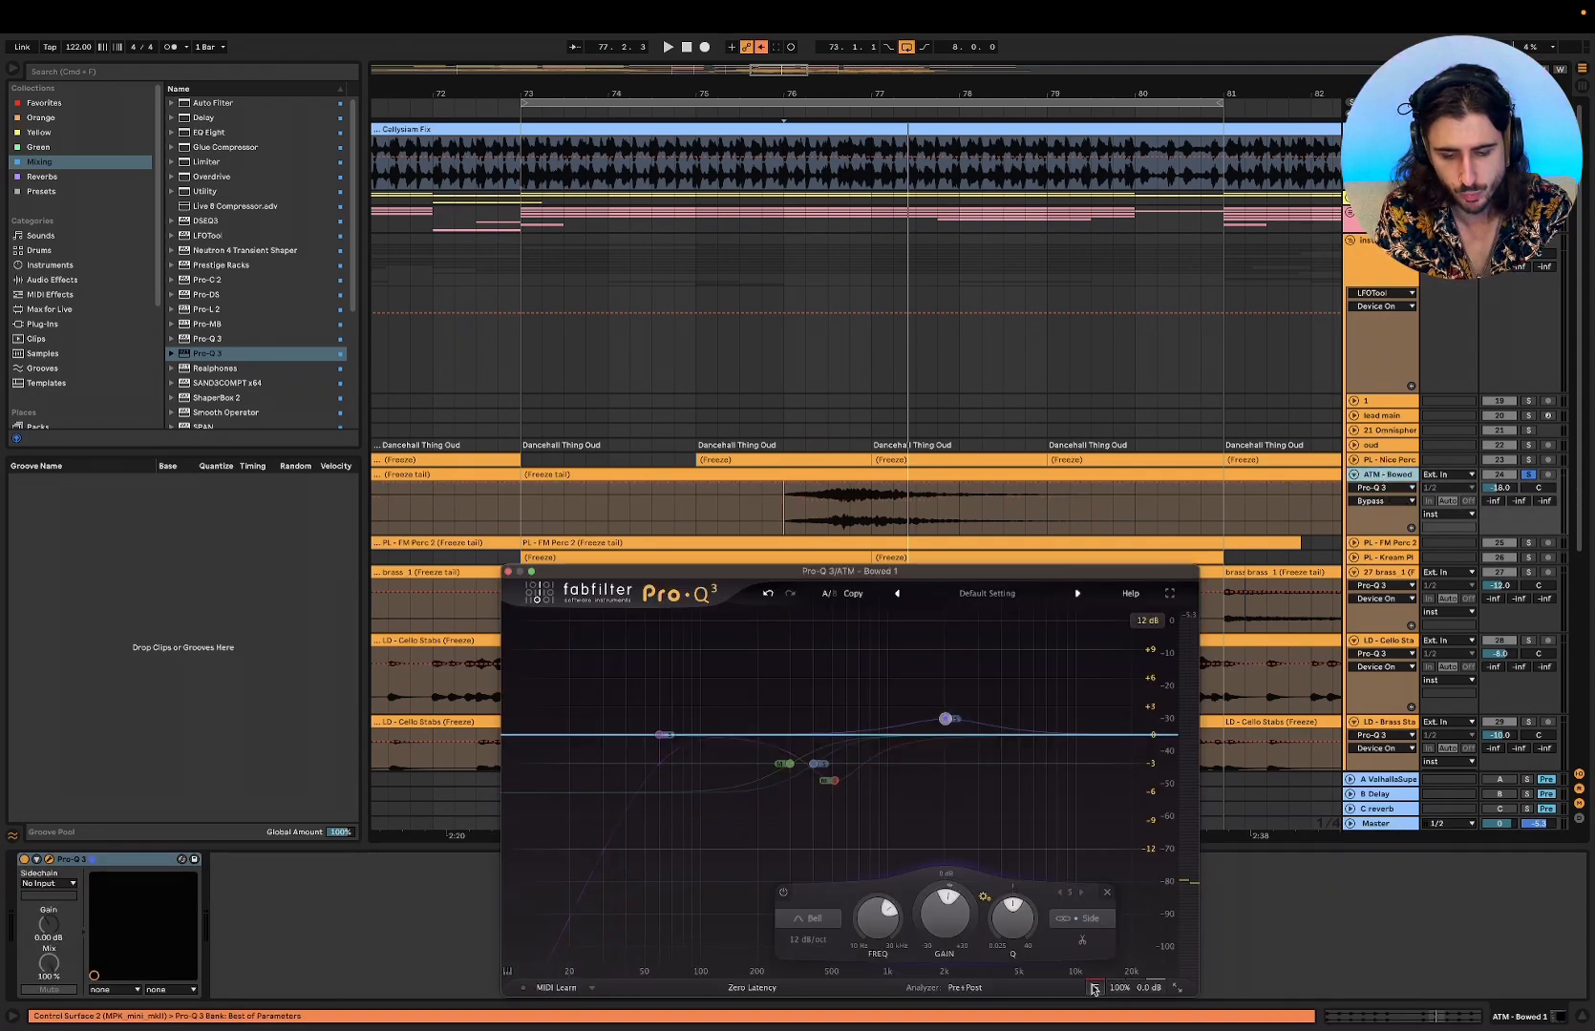
key(space)
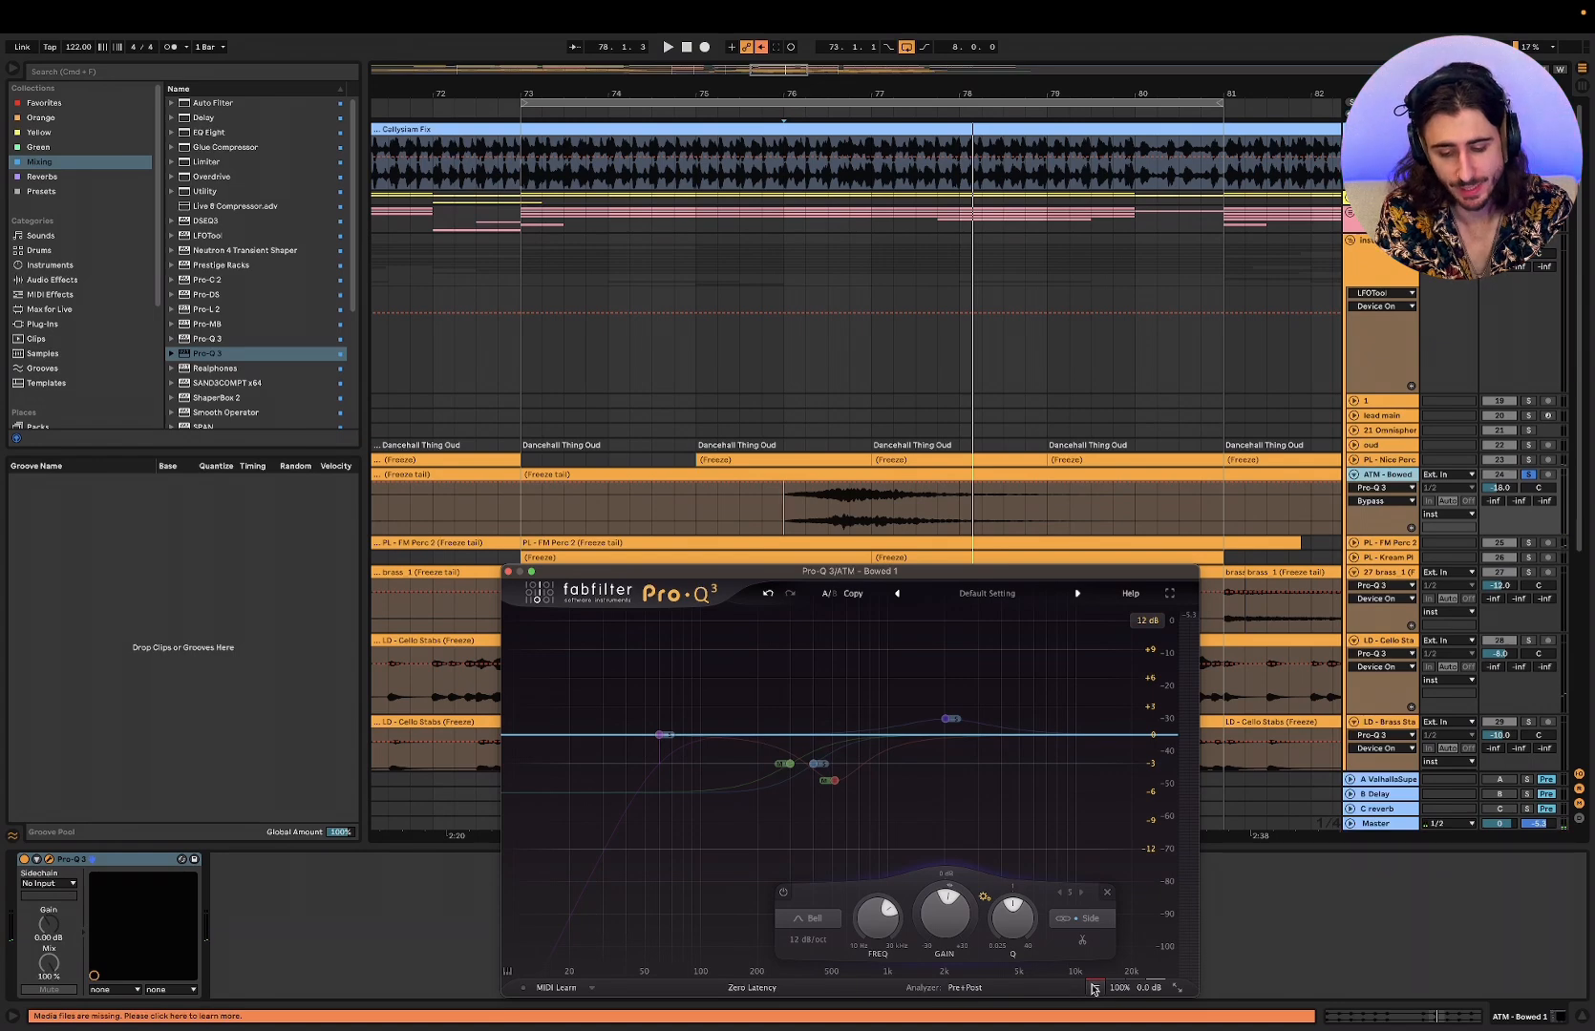
click(1094, 986)
key(space)
key(space)
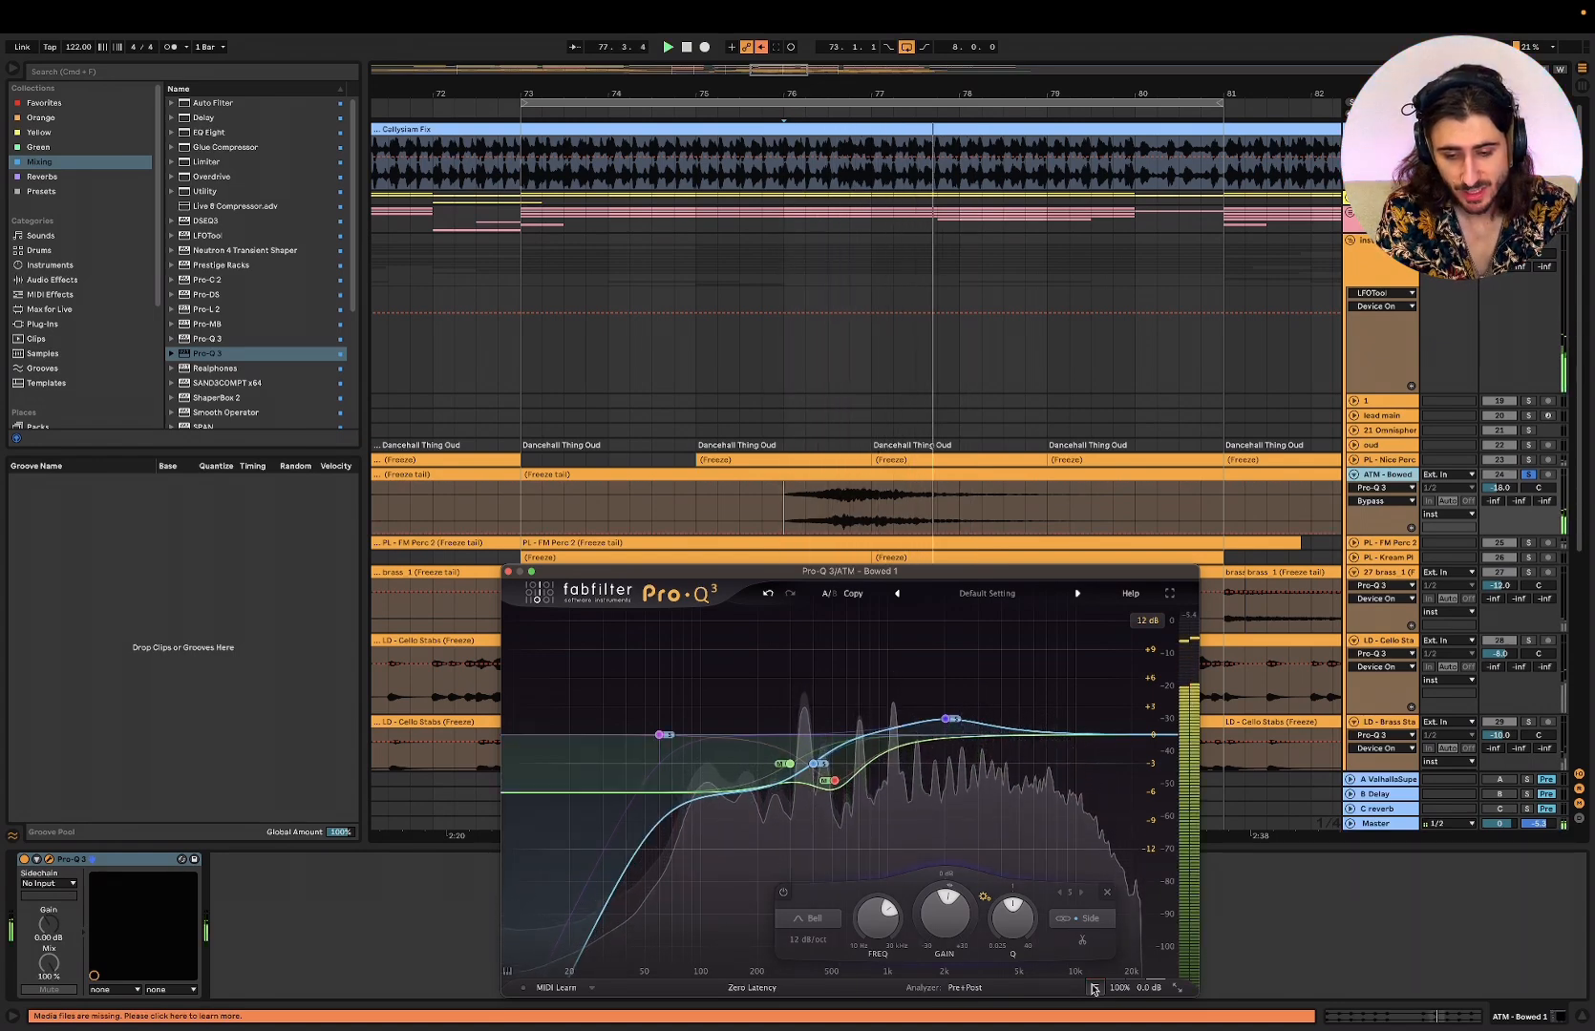
key(space)
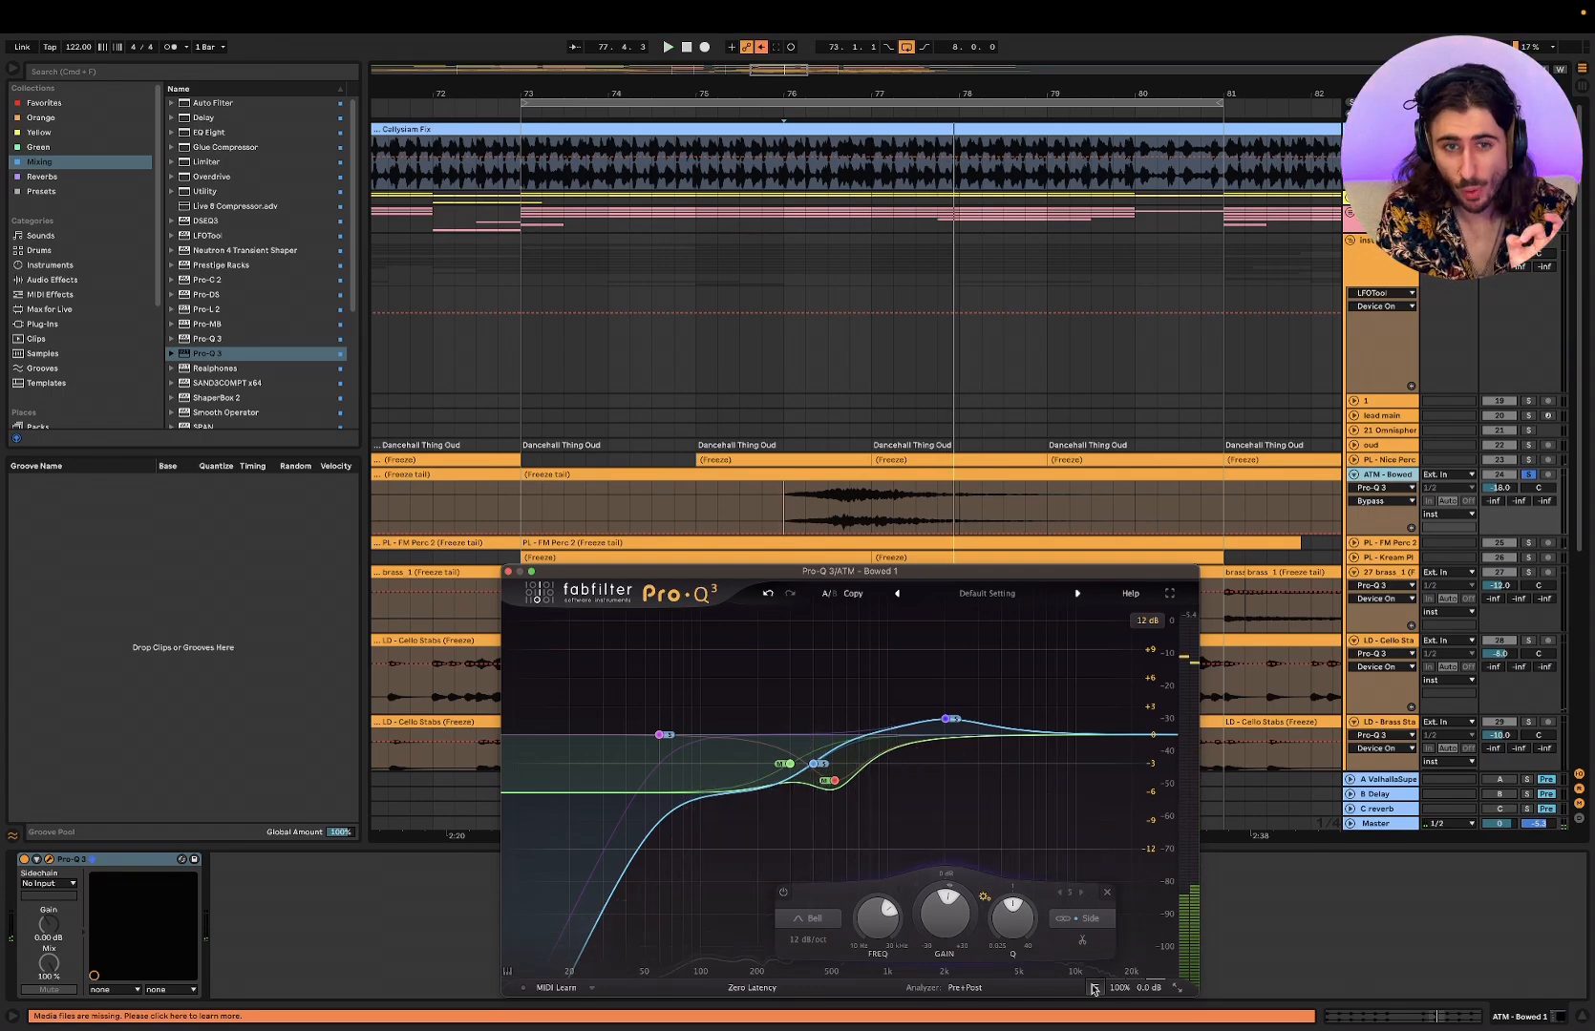
- Close the Bowed 1 EQ, add LD - Cello Stabs to the solo, set playback to bar 73 and open the cello's Pro-Q 3
click(508, 571)
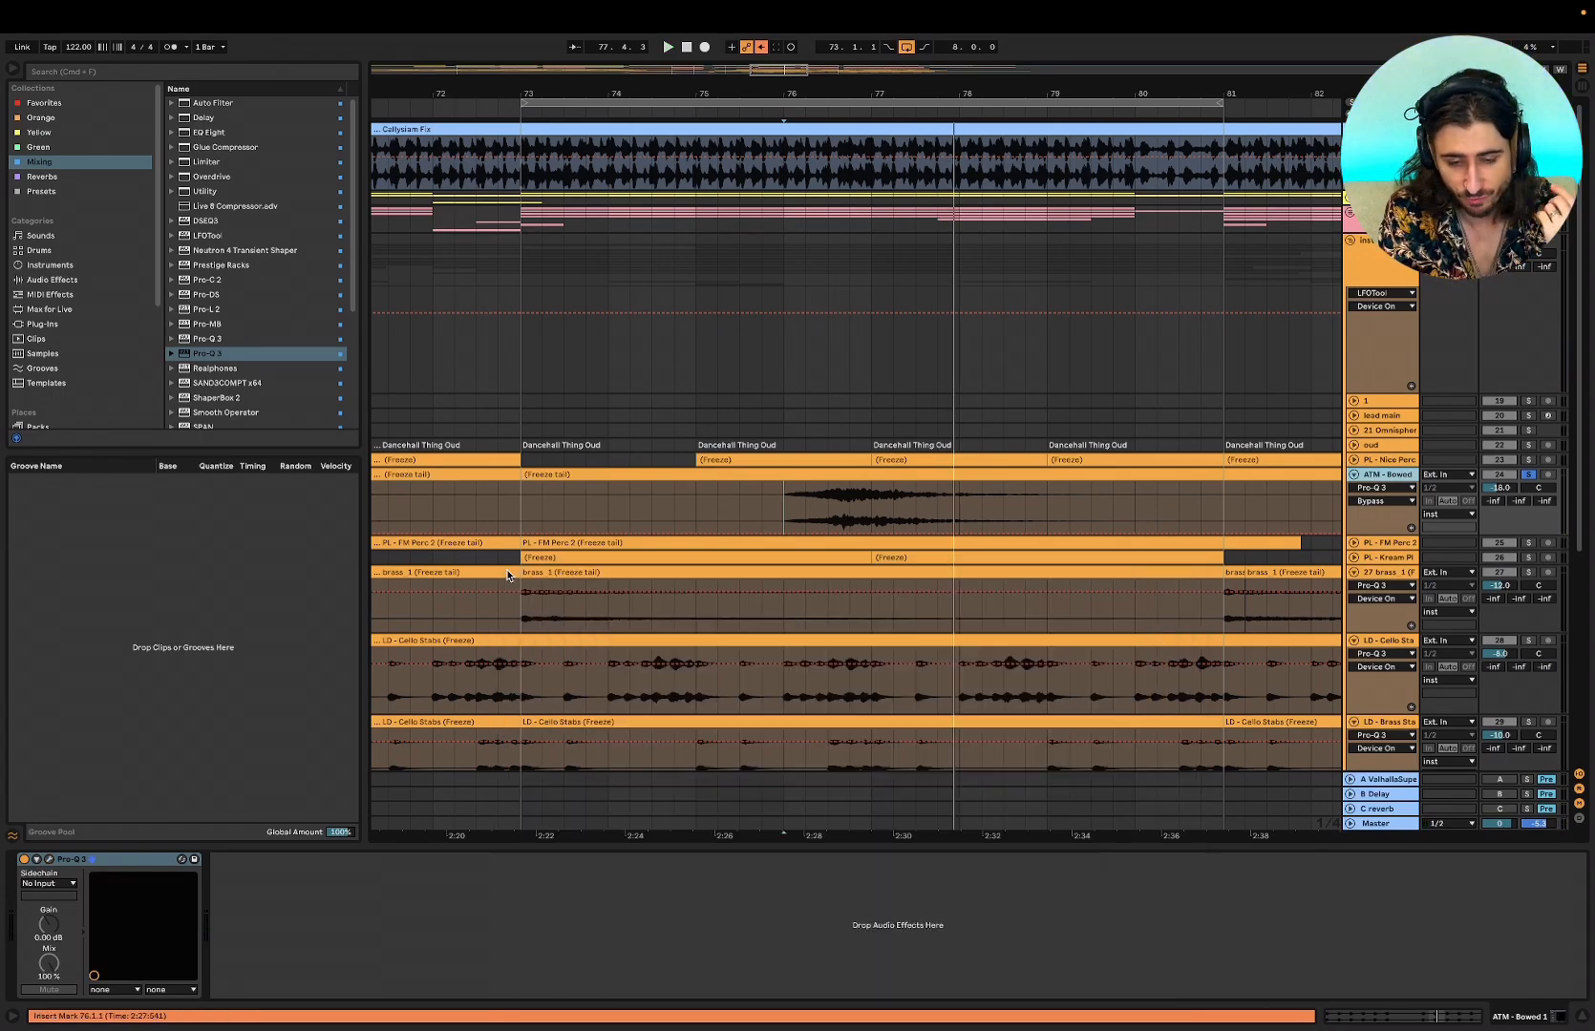
scroll(881, 683, down, 1)
scroll(881, 683, down, 5)
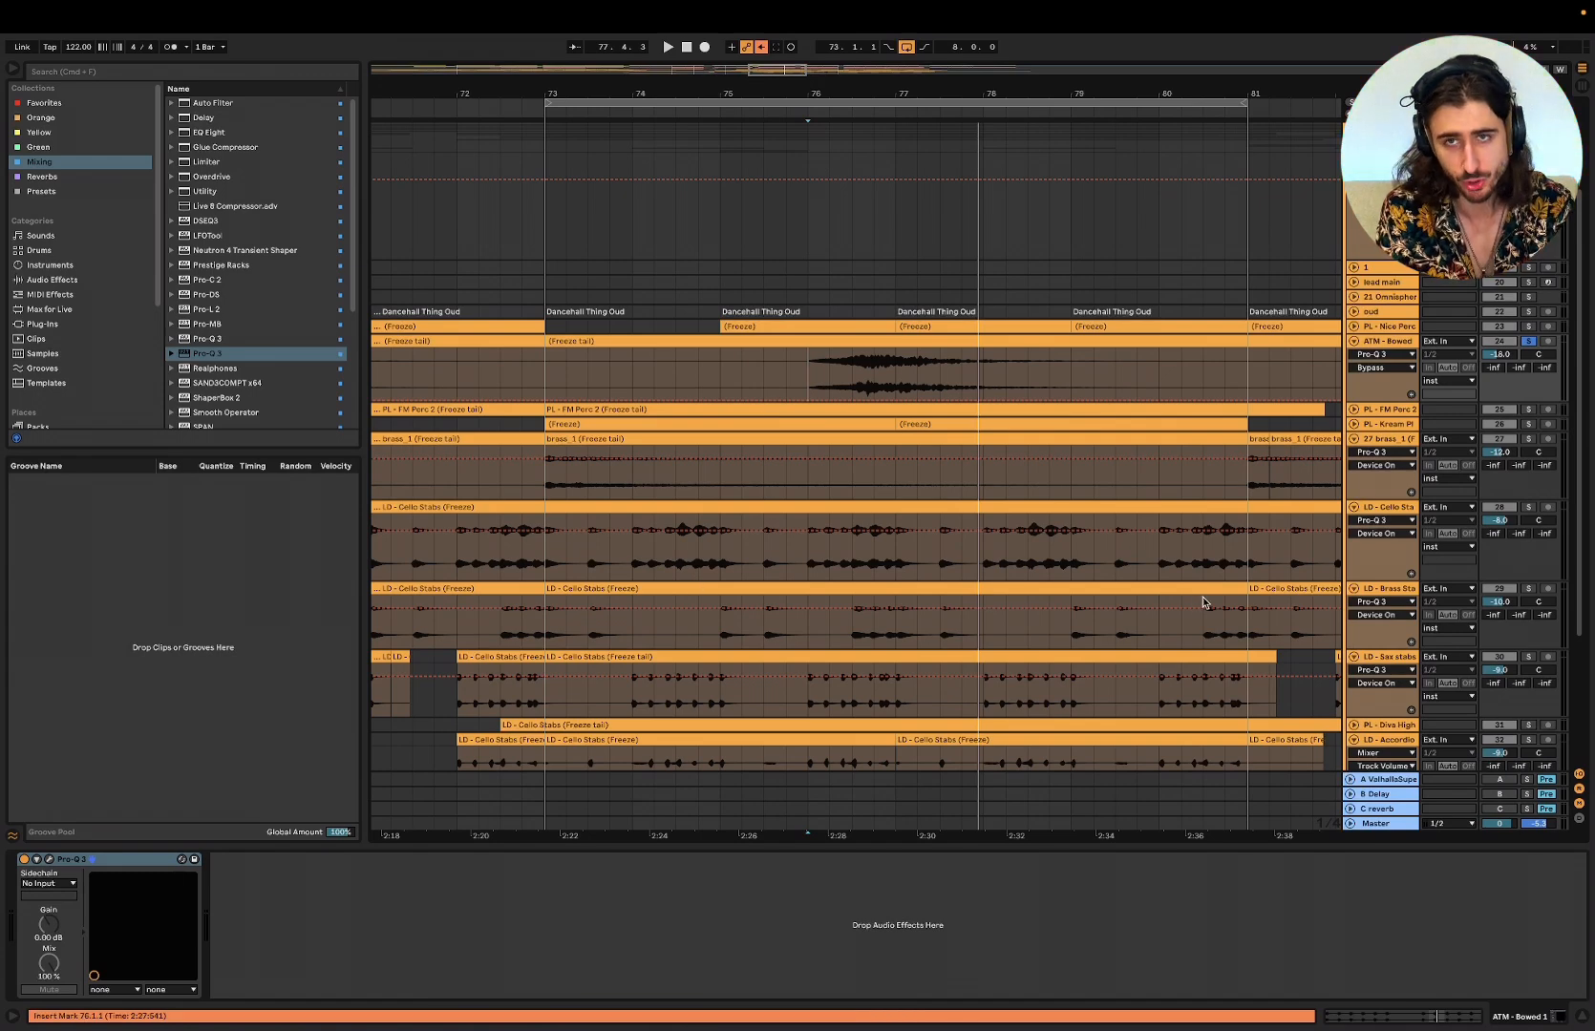
super+click(1524, 508)
click(548, 557)
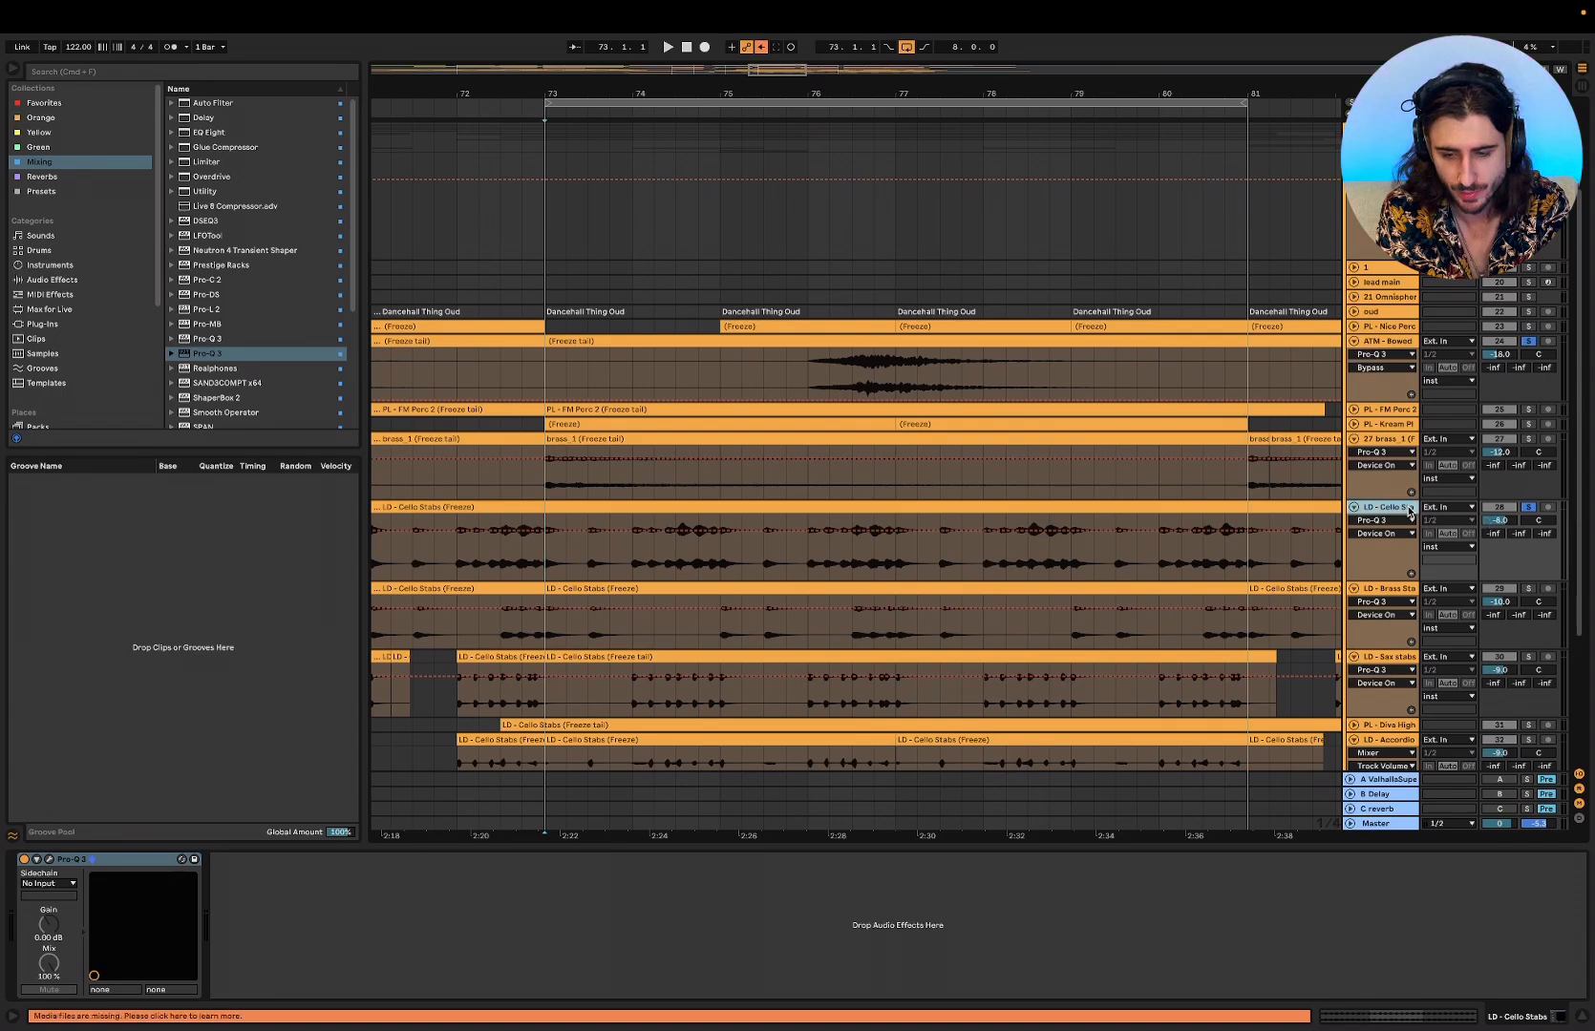
click(48, 862)
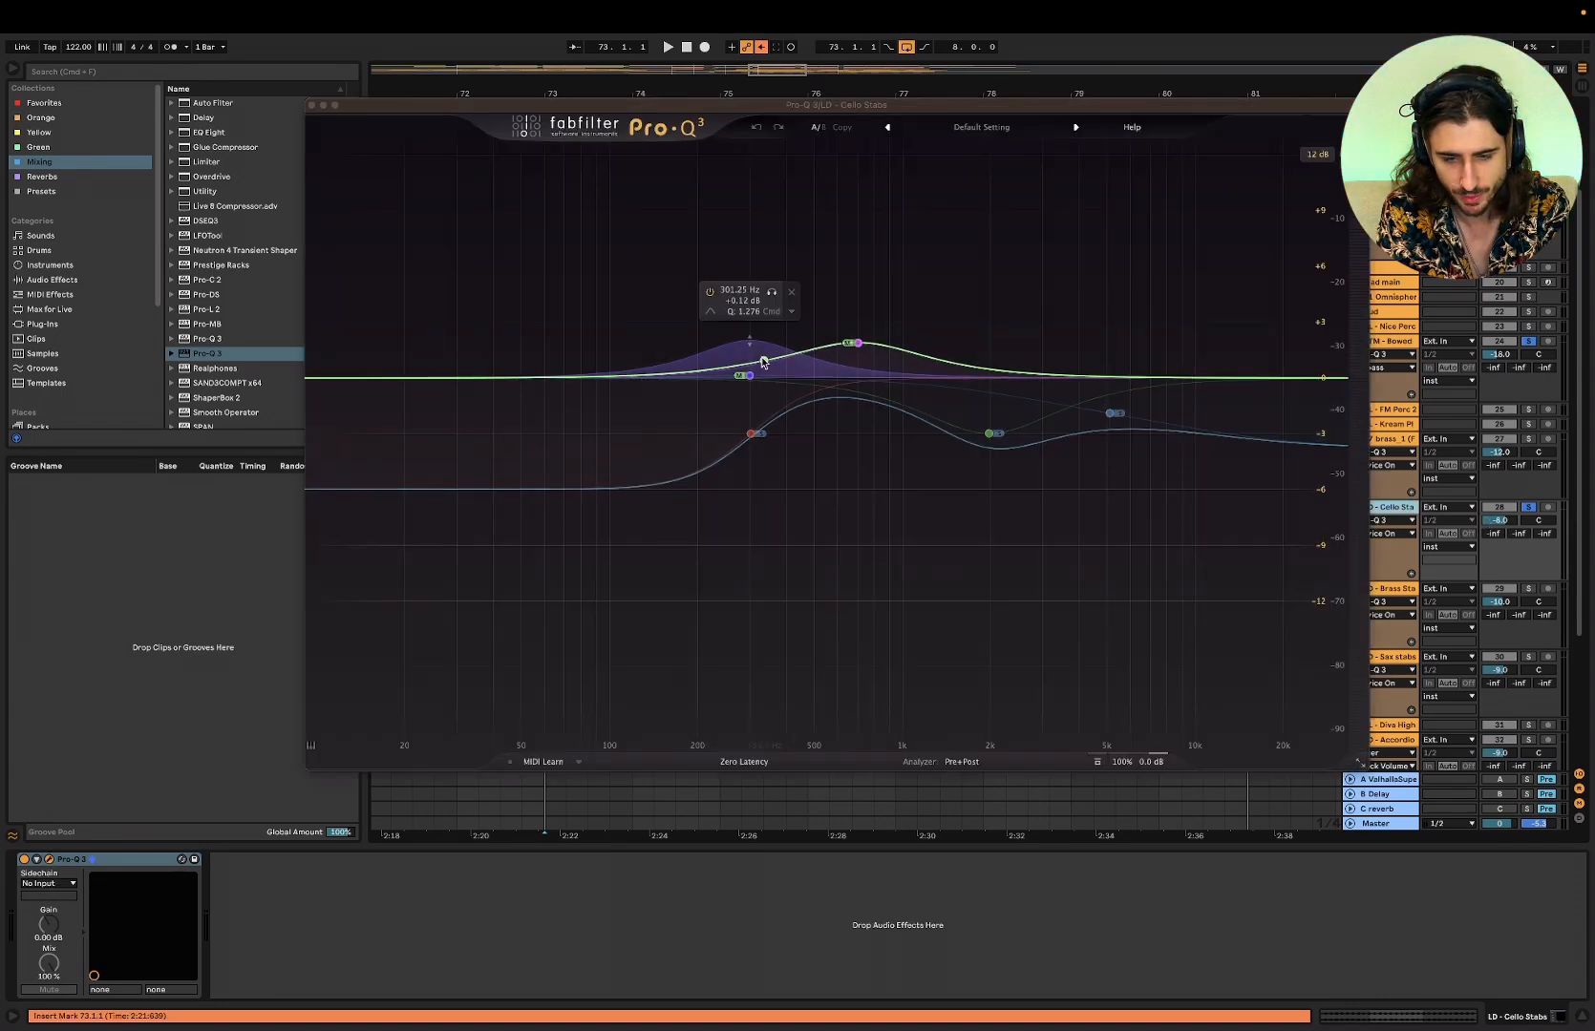
- Compare the soloed tracks from bar 73 with the LD - Cello Stabs Pro-Q 3 bypassed and re-enabled
click(1098, 762)
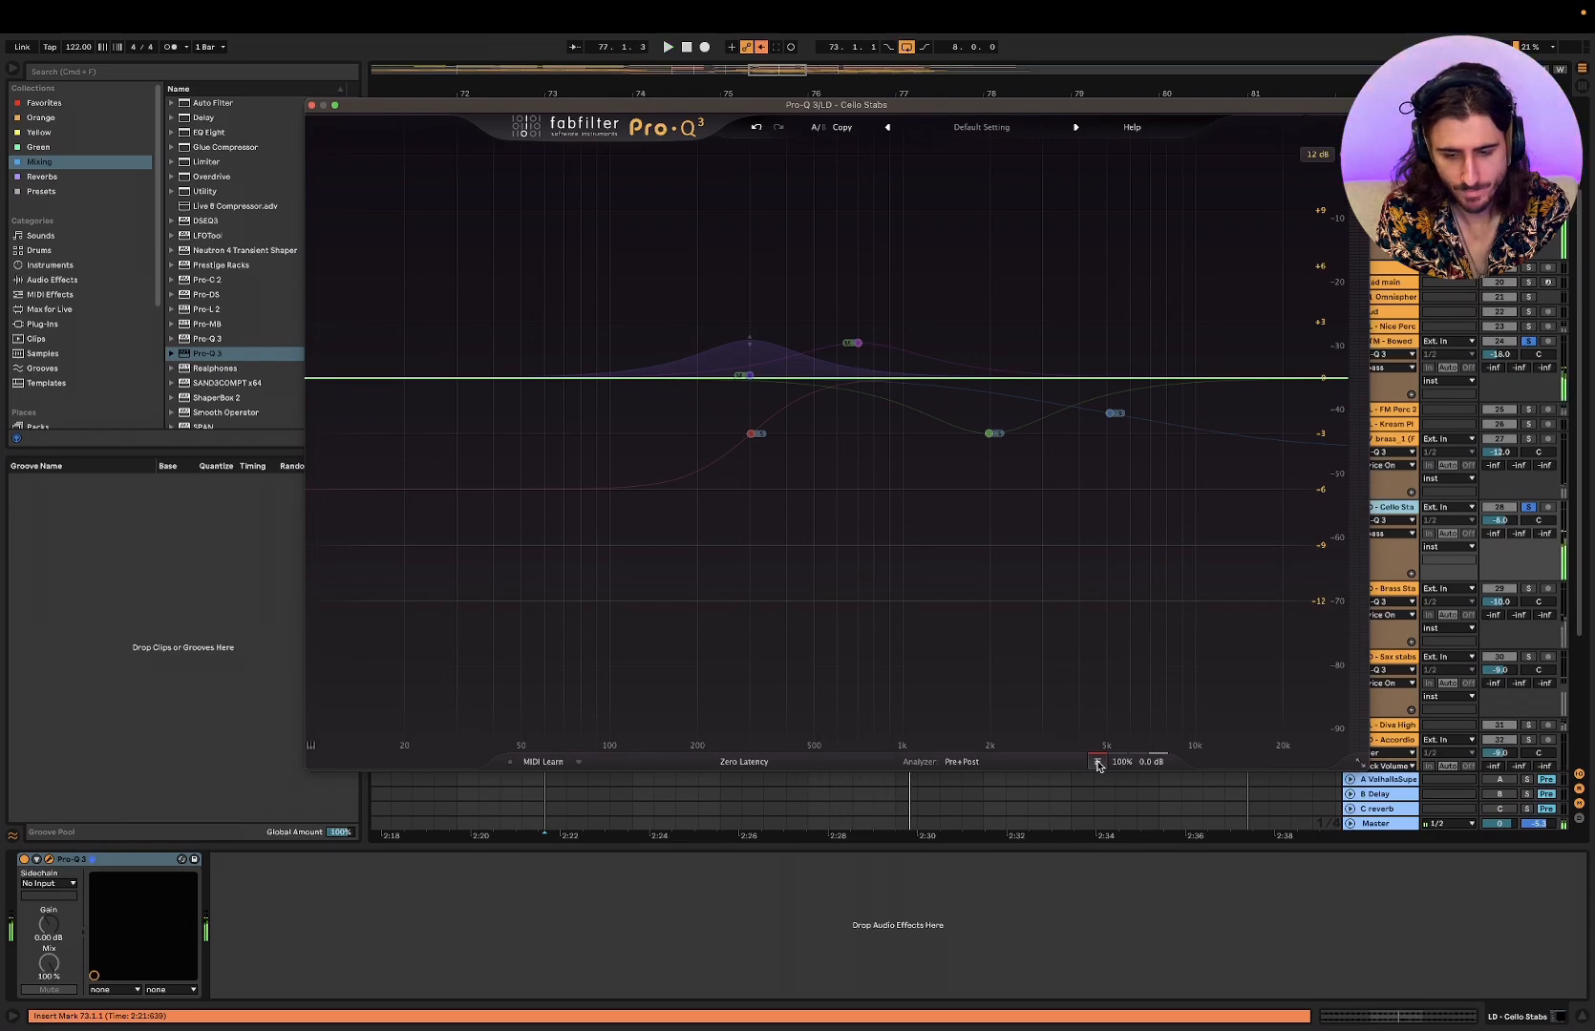
click(1097, 761)
key(space)
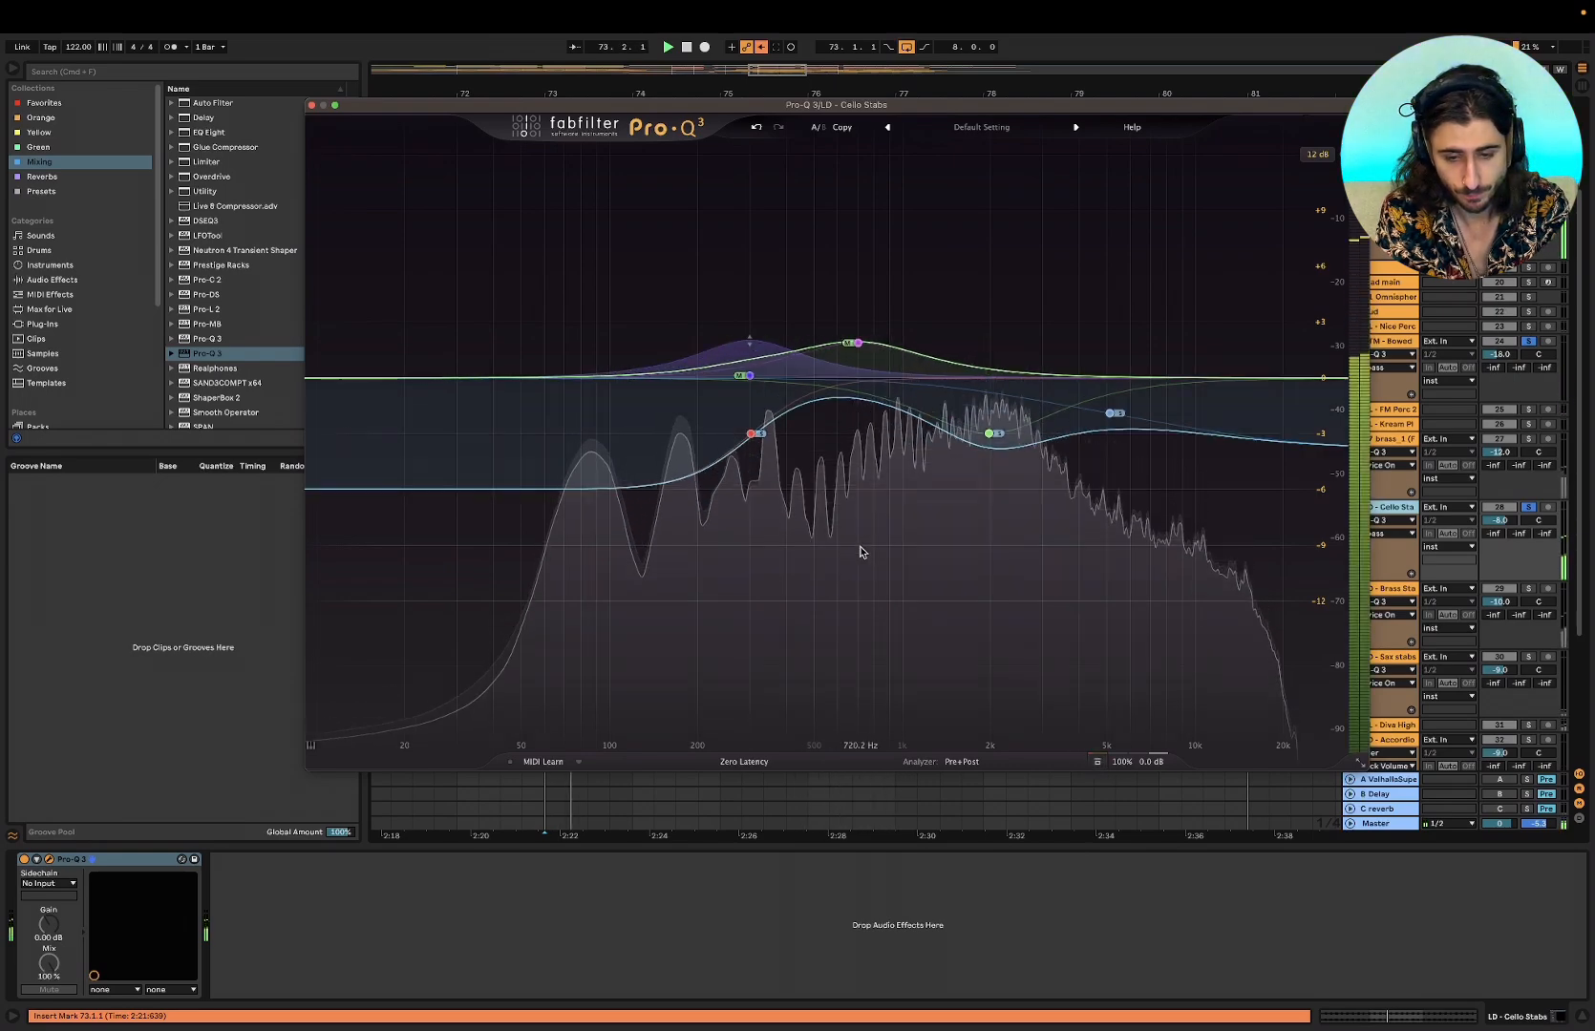
- Lower the cello's Mid bell at 705 Hz to about +1.27 dB and adjust the dynamic range of its 301 Hz Mid bell
mouse_move(855, 355)
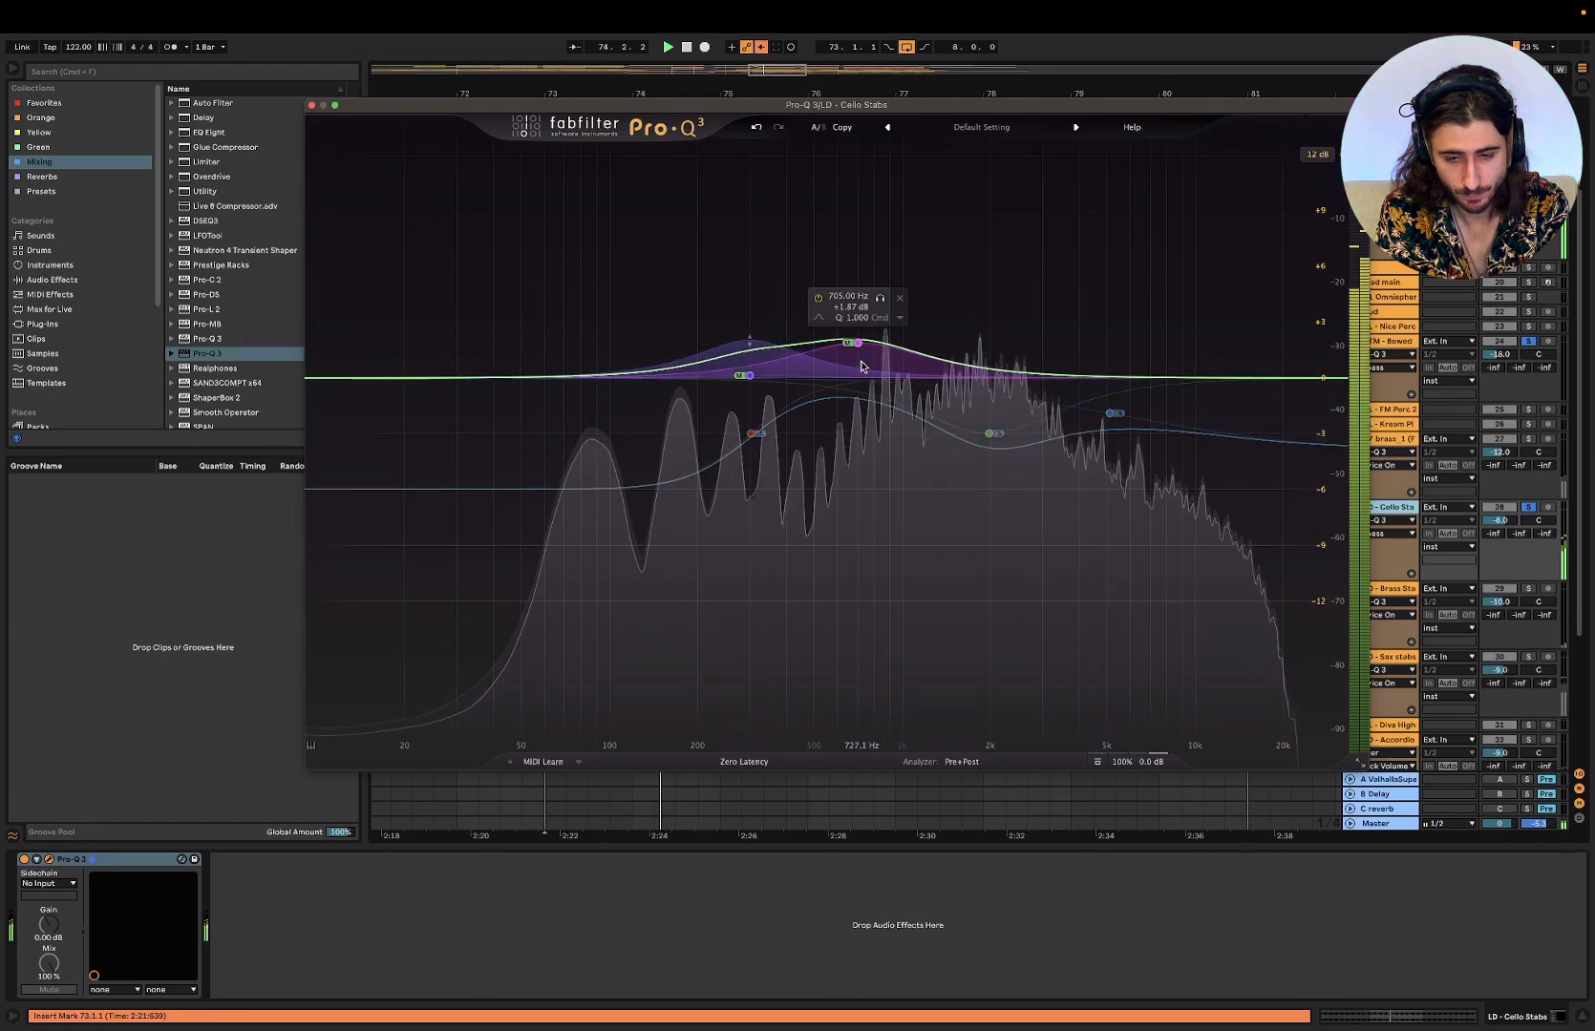
drag(854, 355, 856, 367)
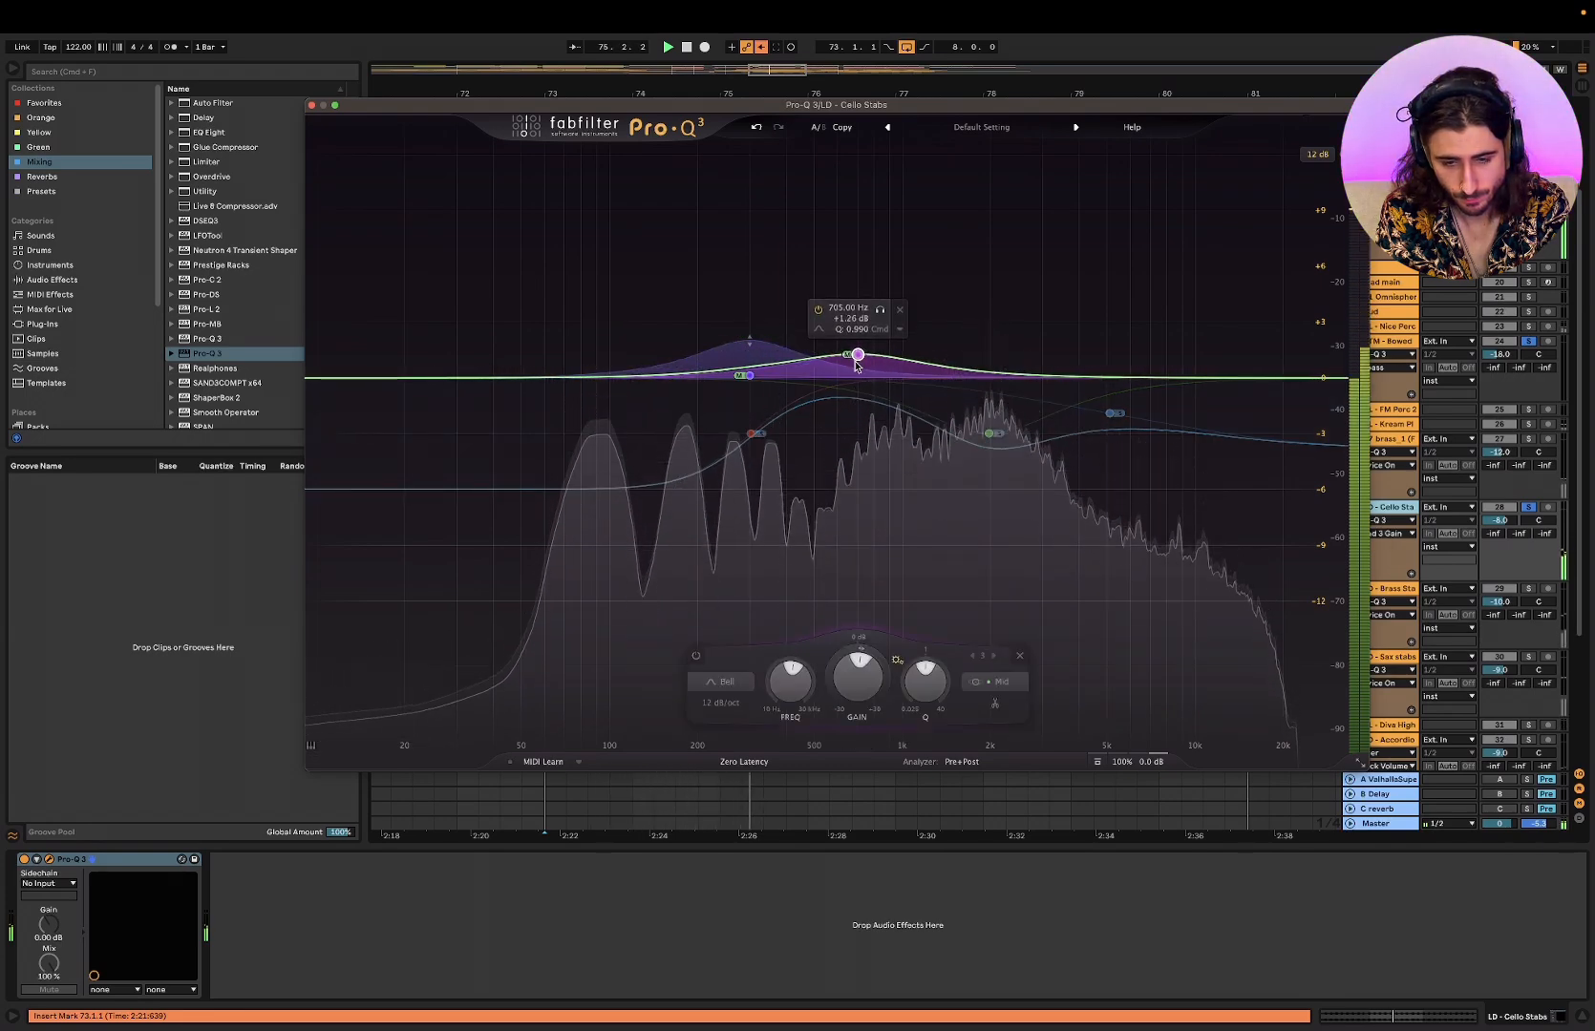
click(747, 358)
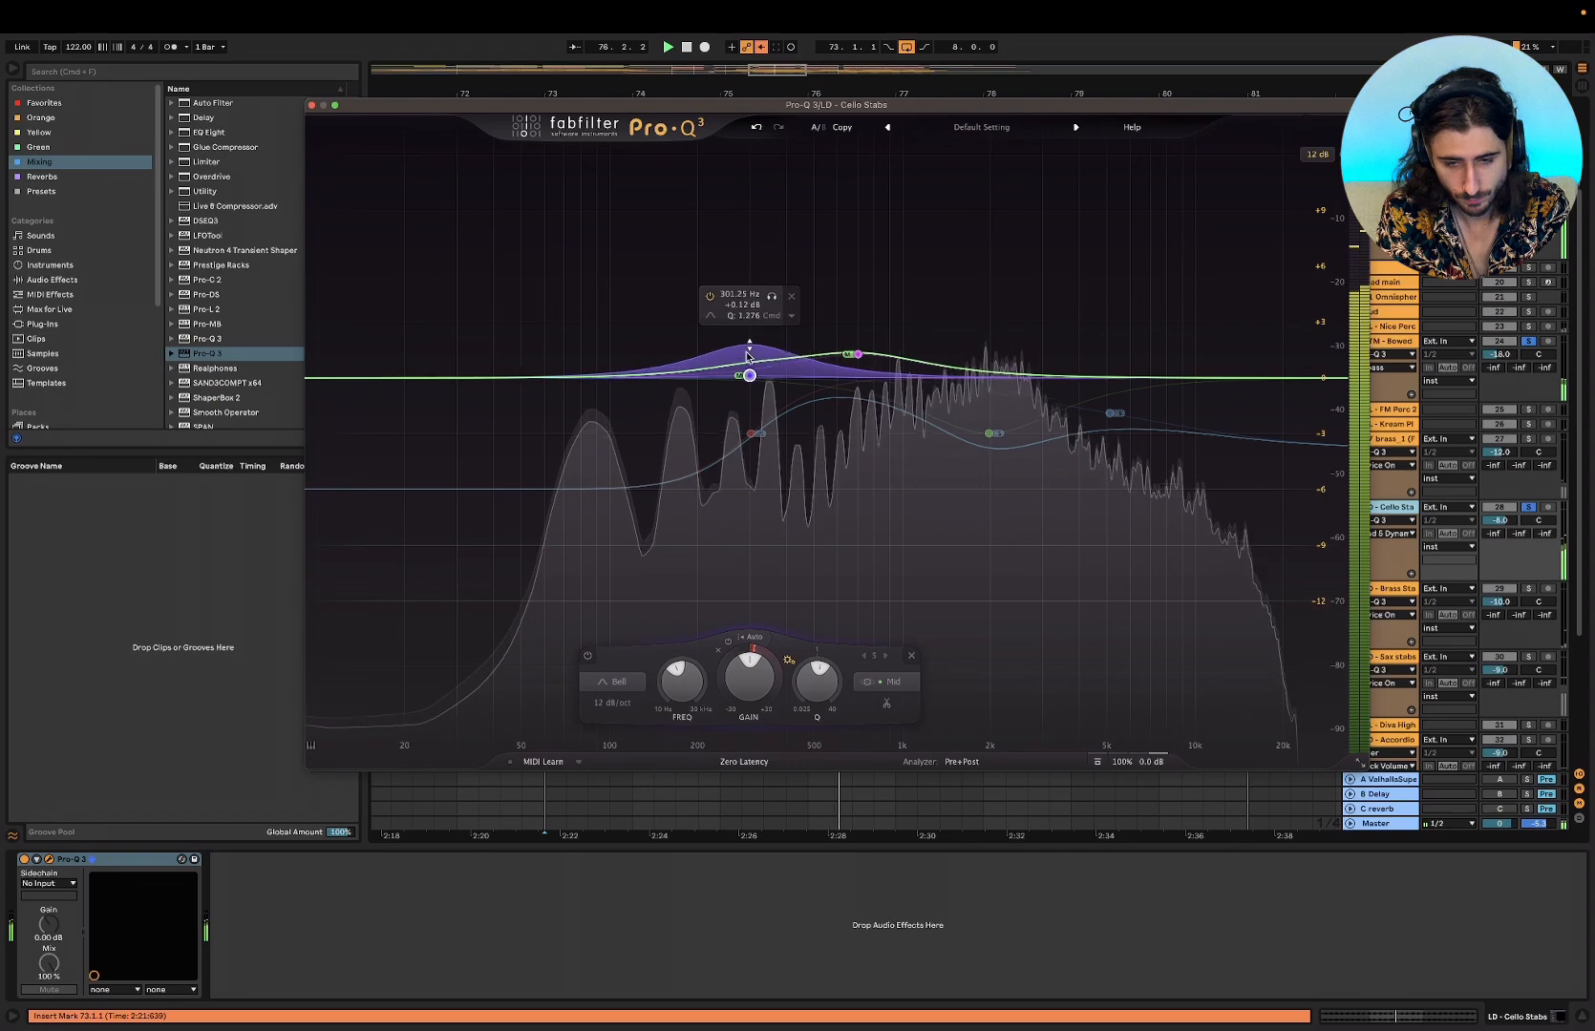
click(858, 354)
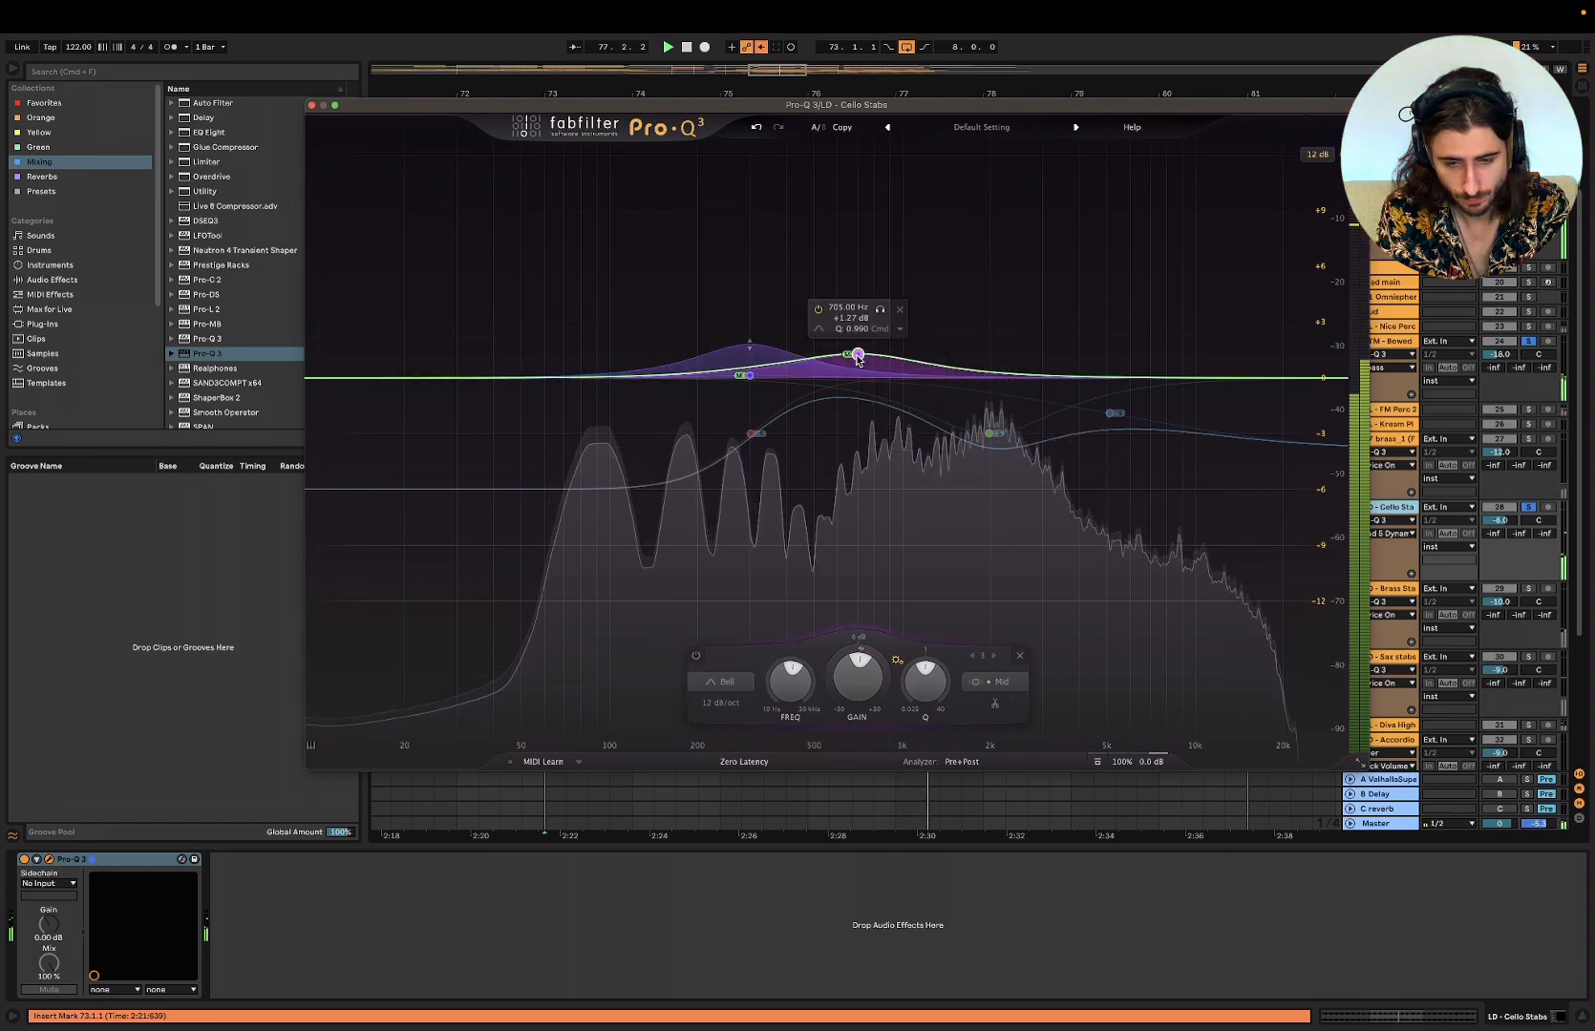
- Move the playback start to bar 76 and compare the soloed cello and bowed tracks with the cello's Pro-Q 3 bypassed and re-enabled
drag(857, 104, 840, 483)
click(848, 375)
key(space)
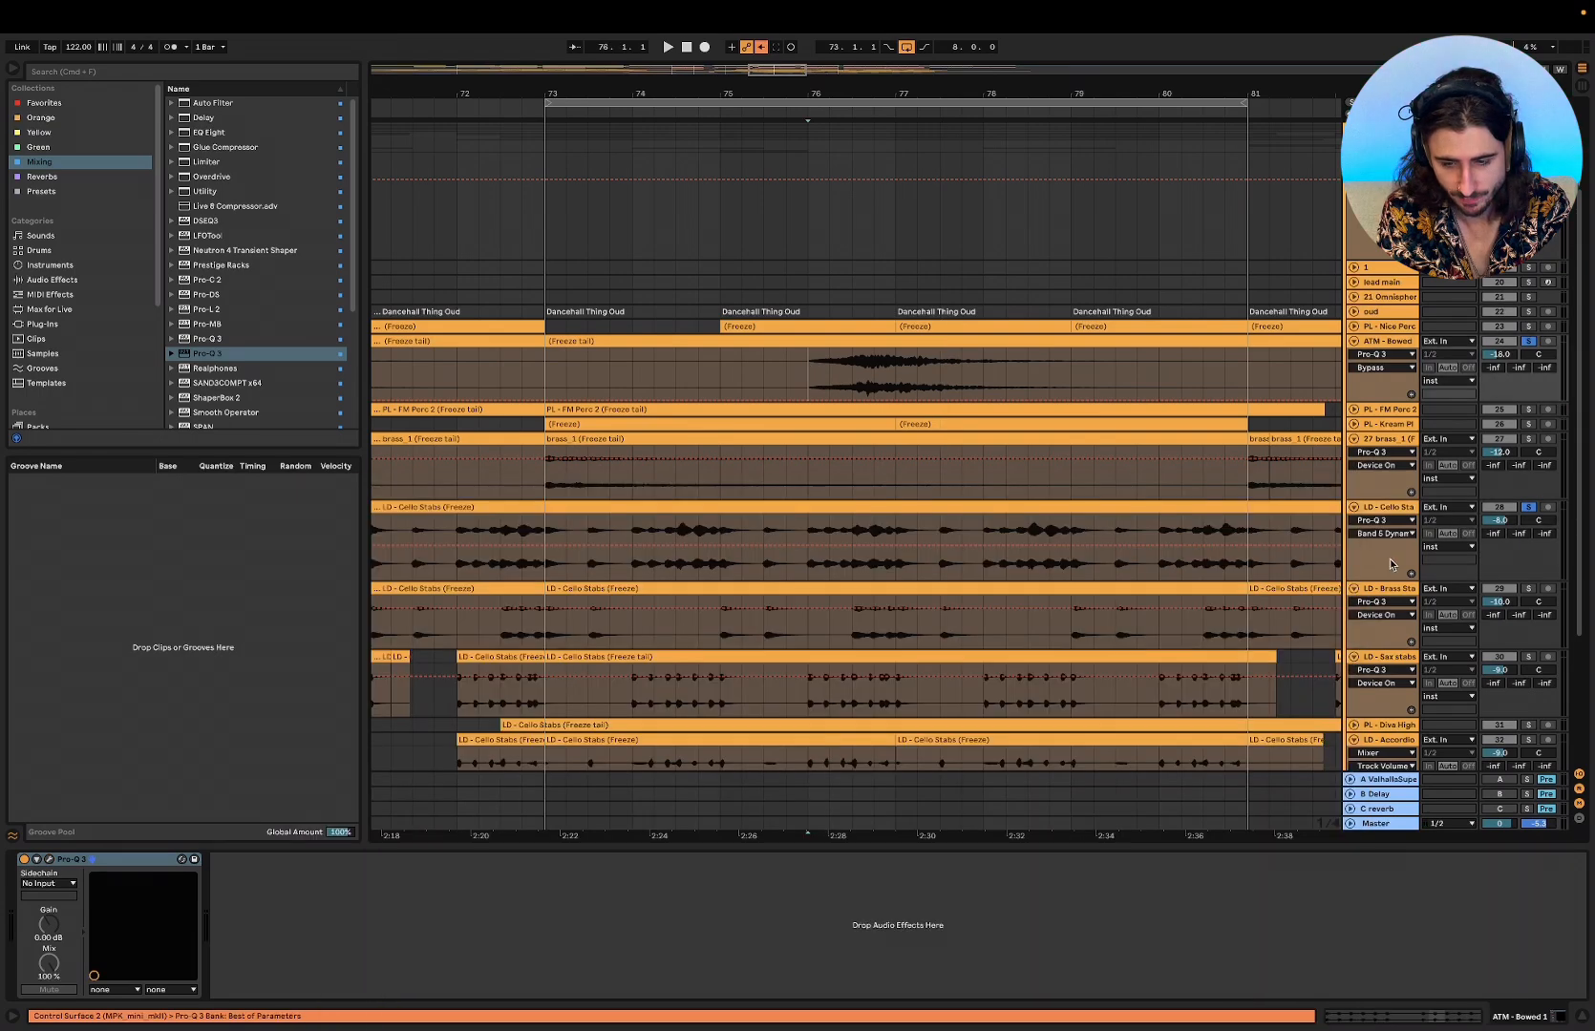
click(1381, 508)
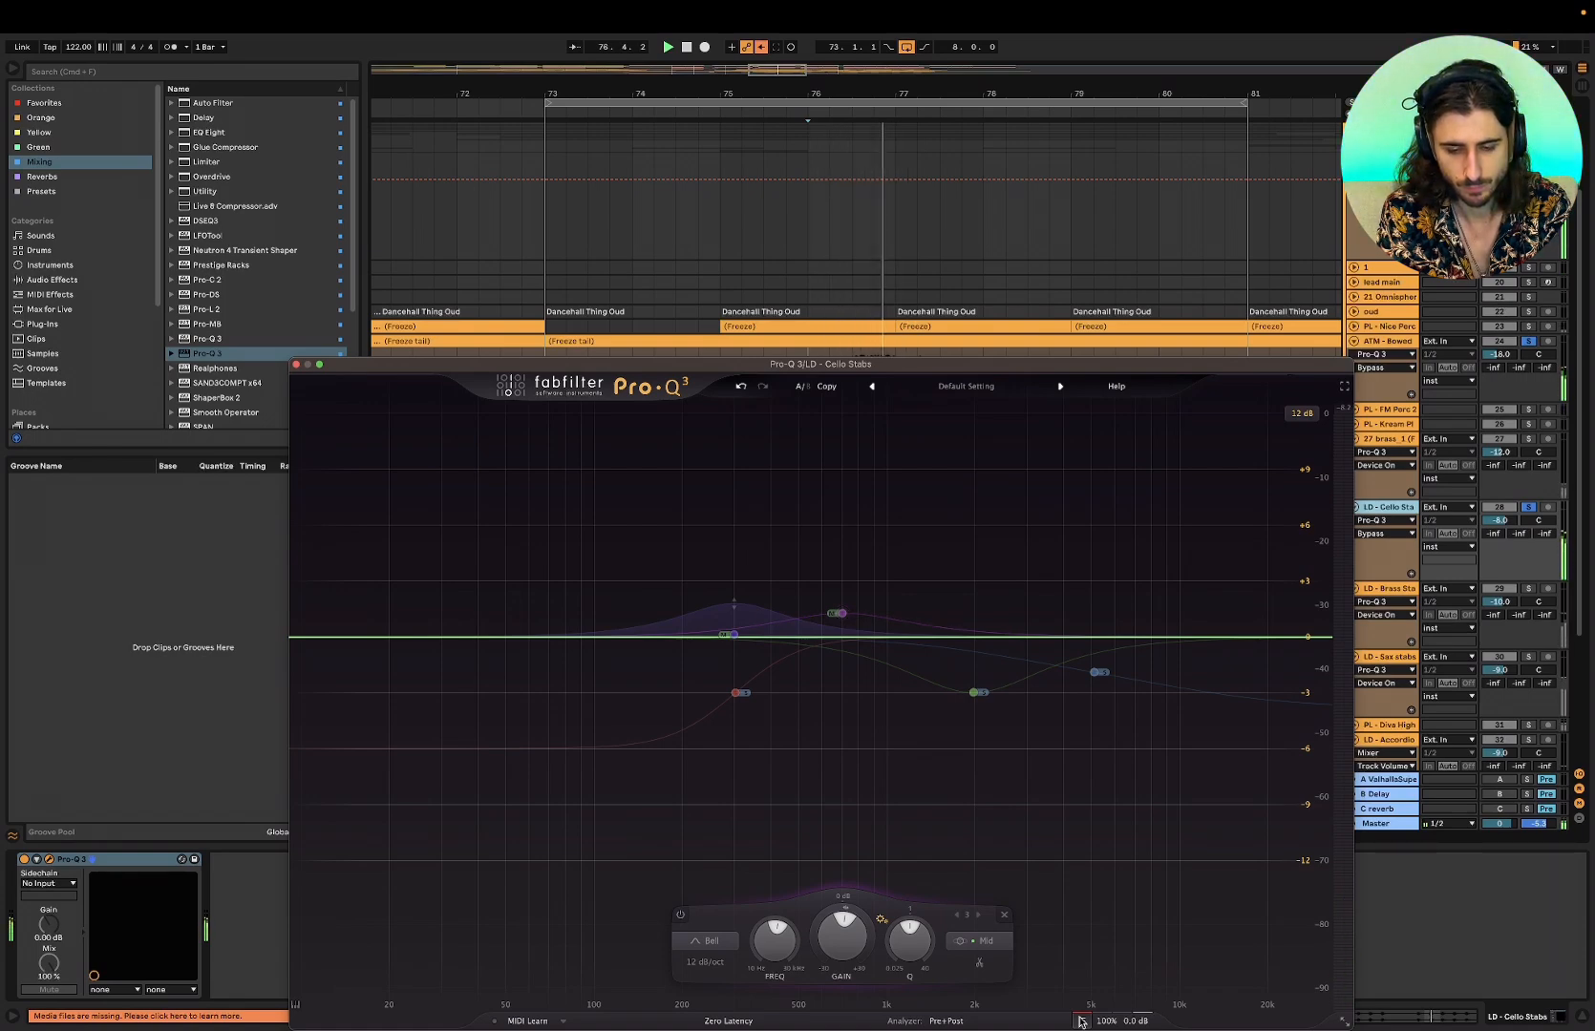
click(1082, 1022)
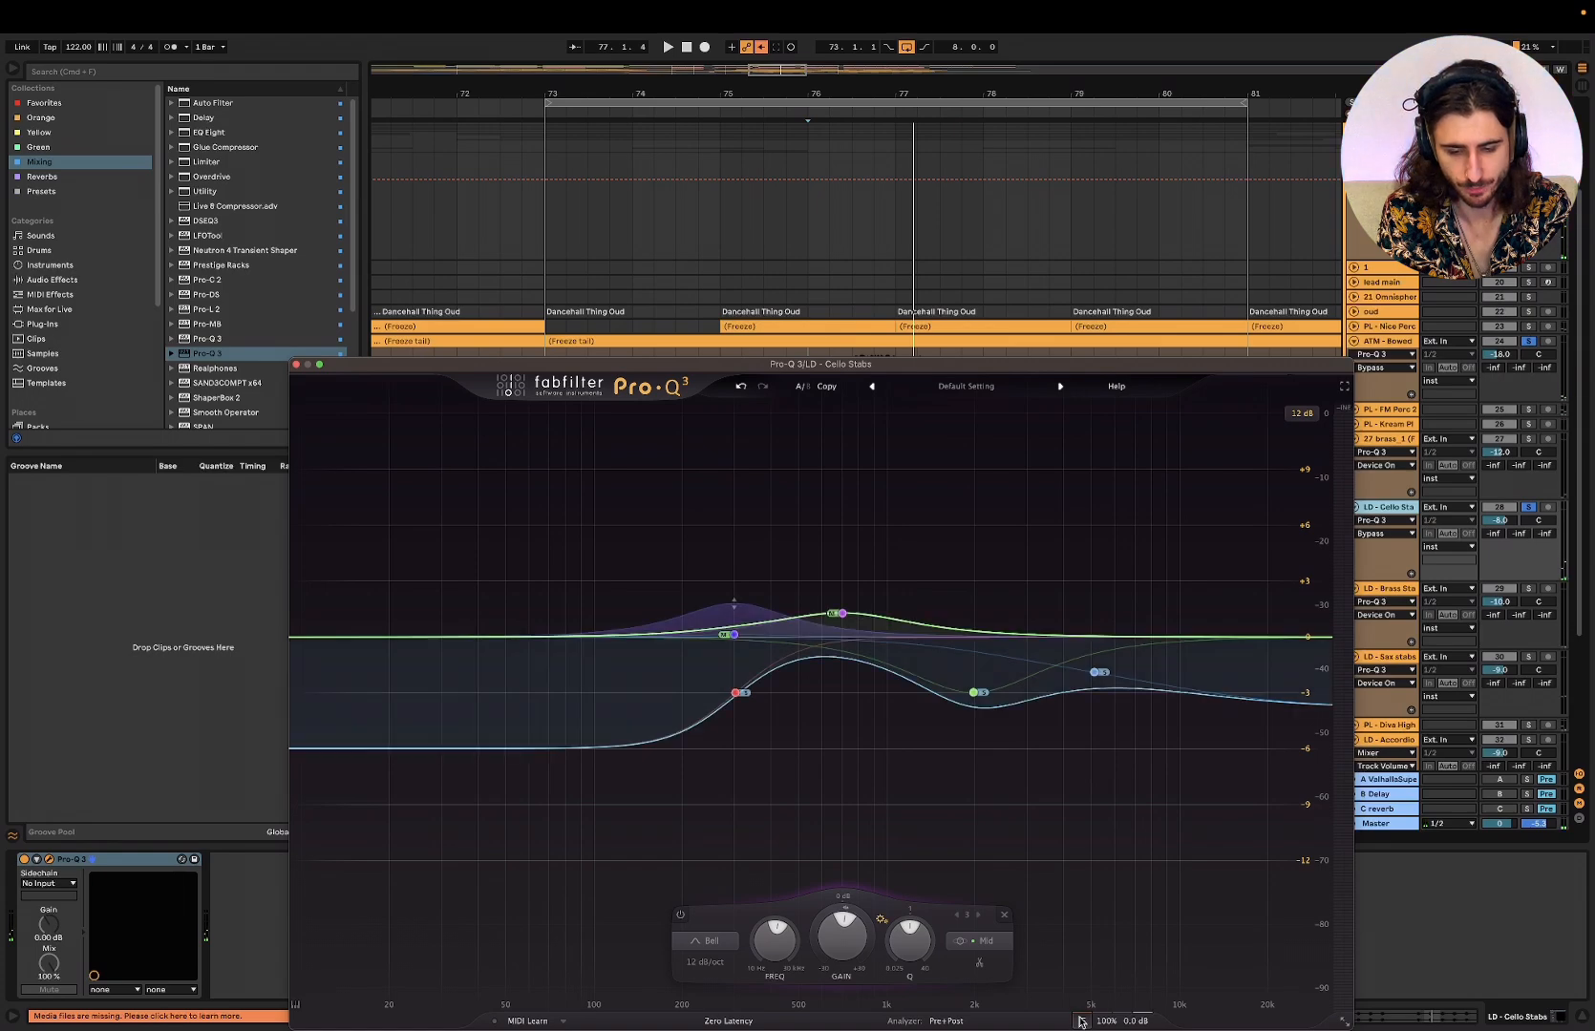
key(space)
- Audition a deeper cut on the cello's Side low shelf during playback and settle it at about 299 Hz and -6.39 dB
mouse_move(741, 698)
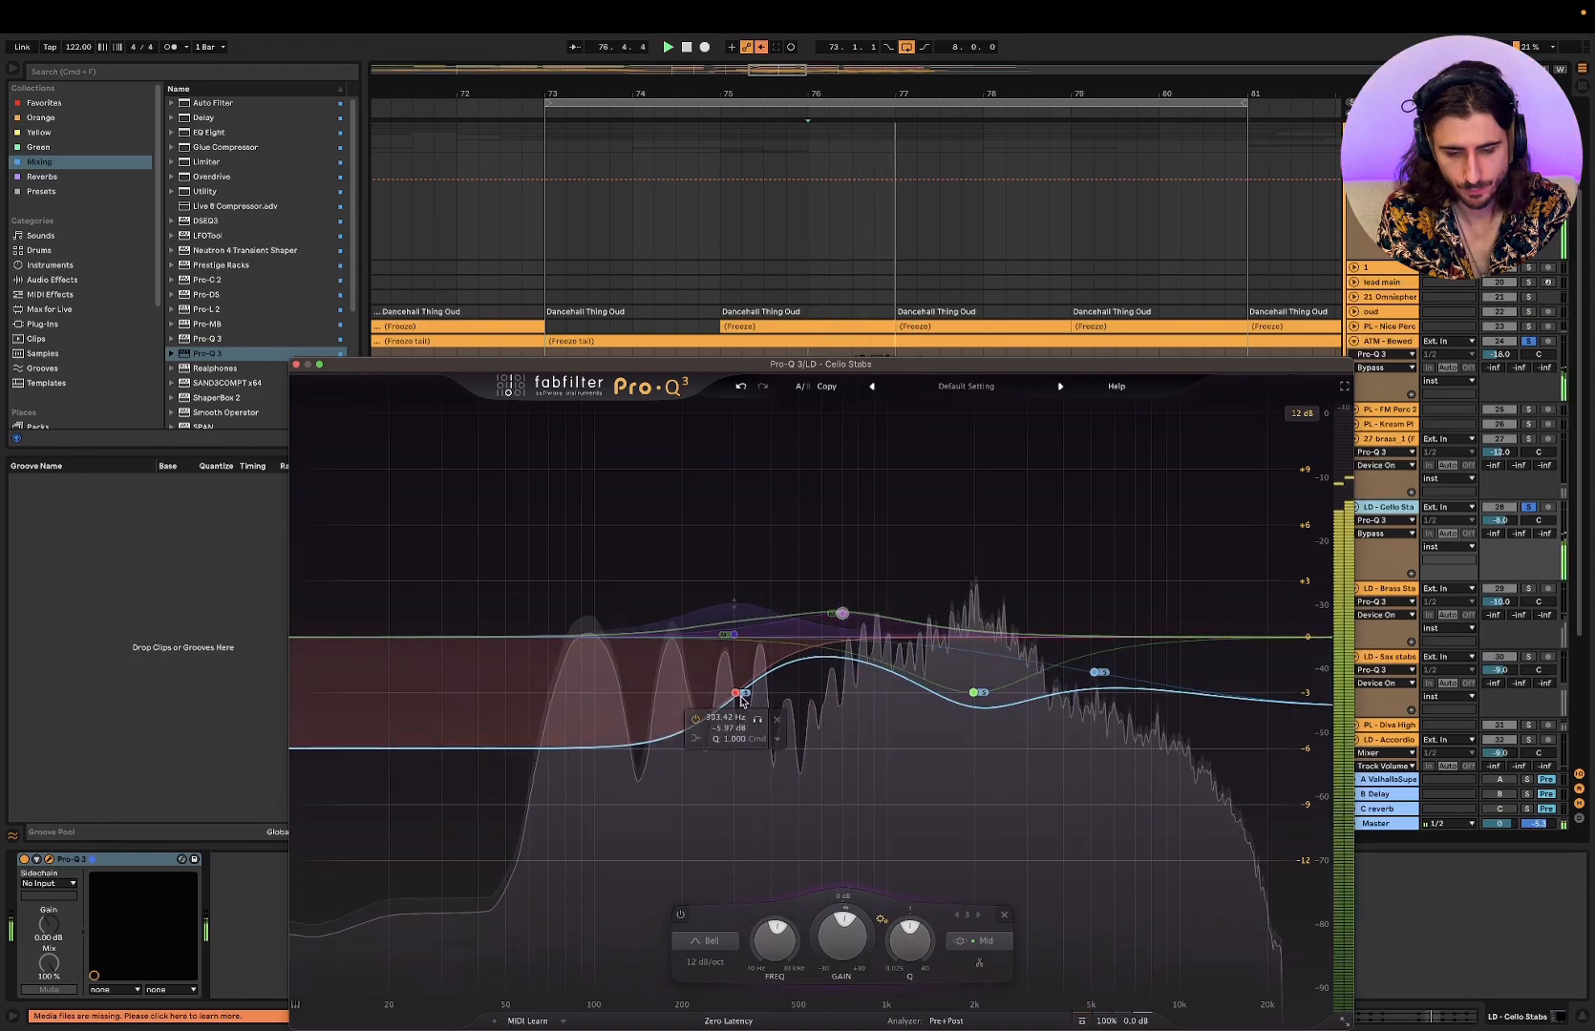
drag(742, 700, 733, 748)
key(space)
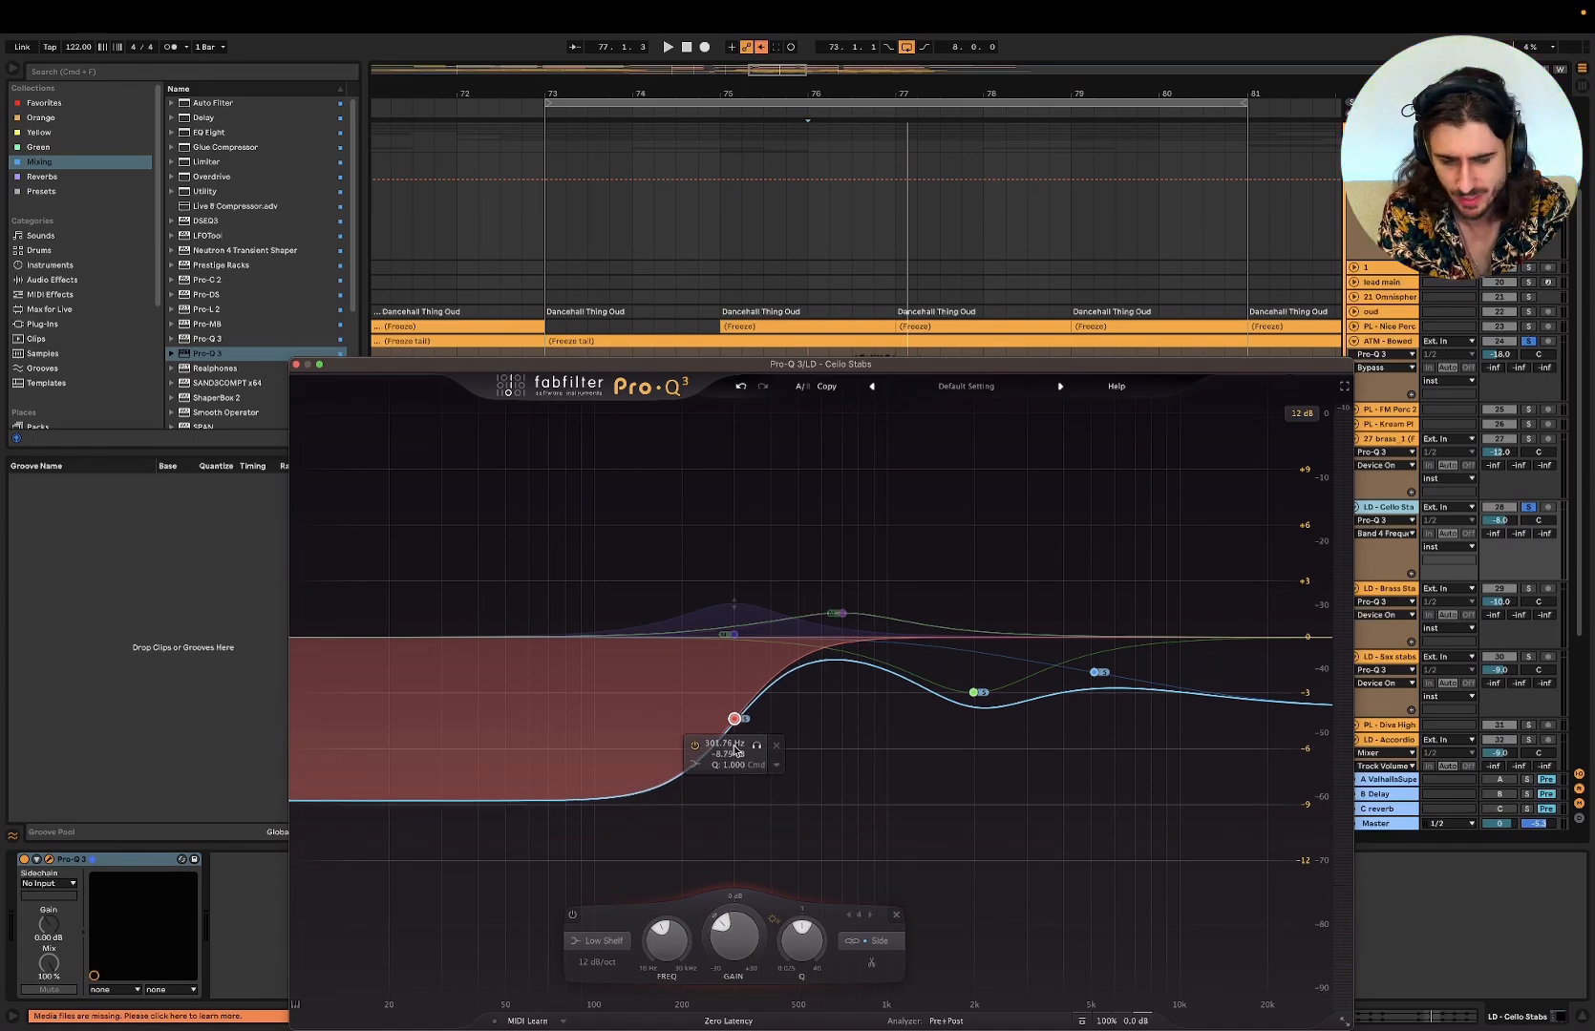
key(space)
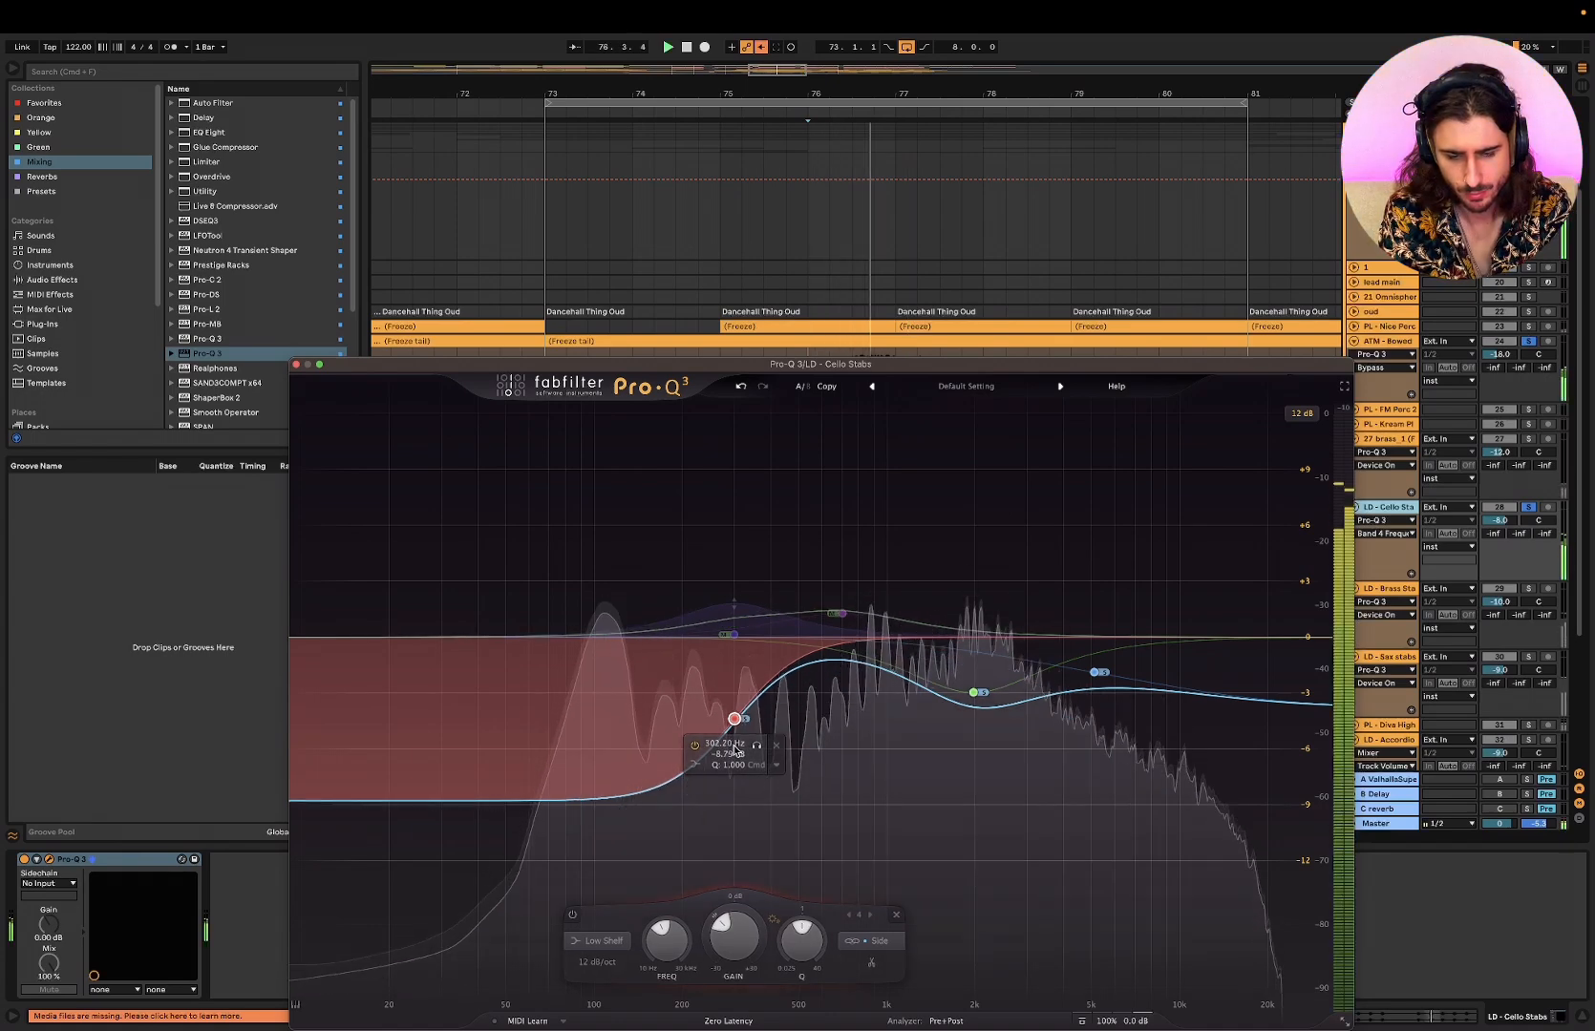
mouse_move(734, 723)
mouse_down()
mouse_move(733, 700)
mouse_move(733, 747)
mouse_move(734, 713)
mouse_up()
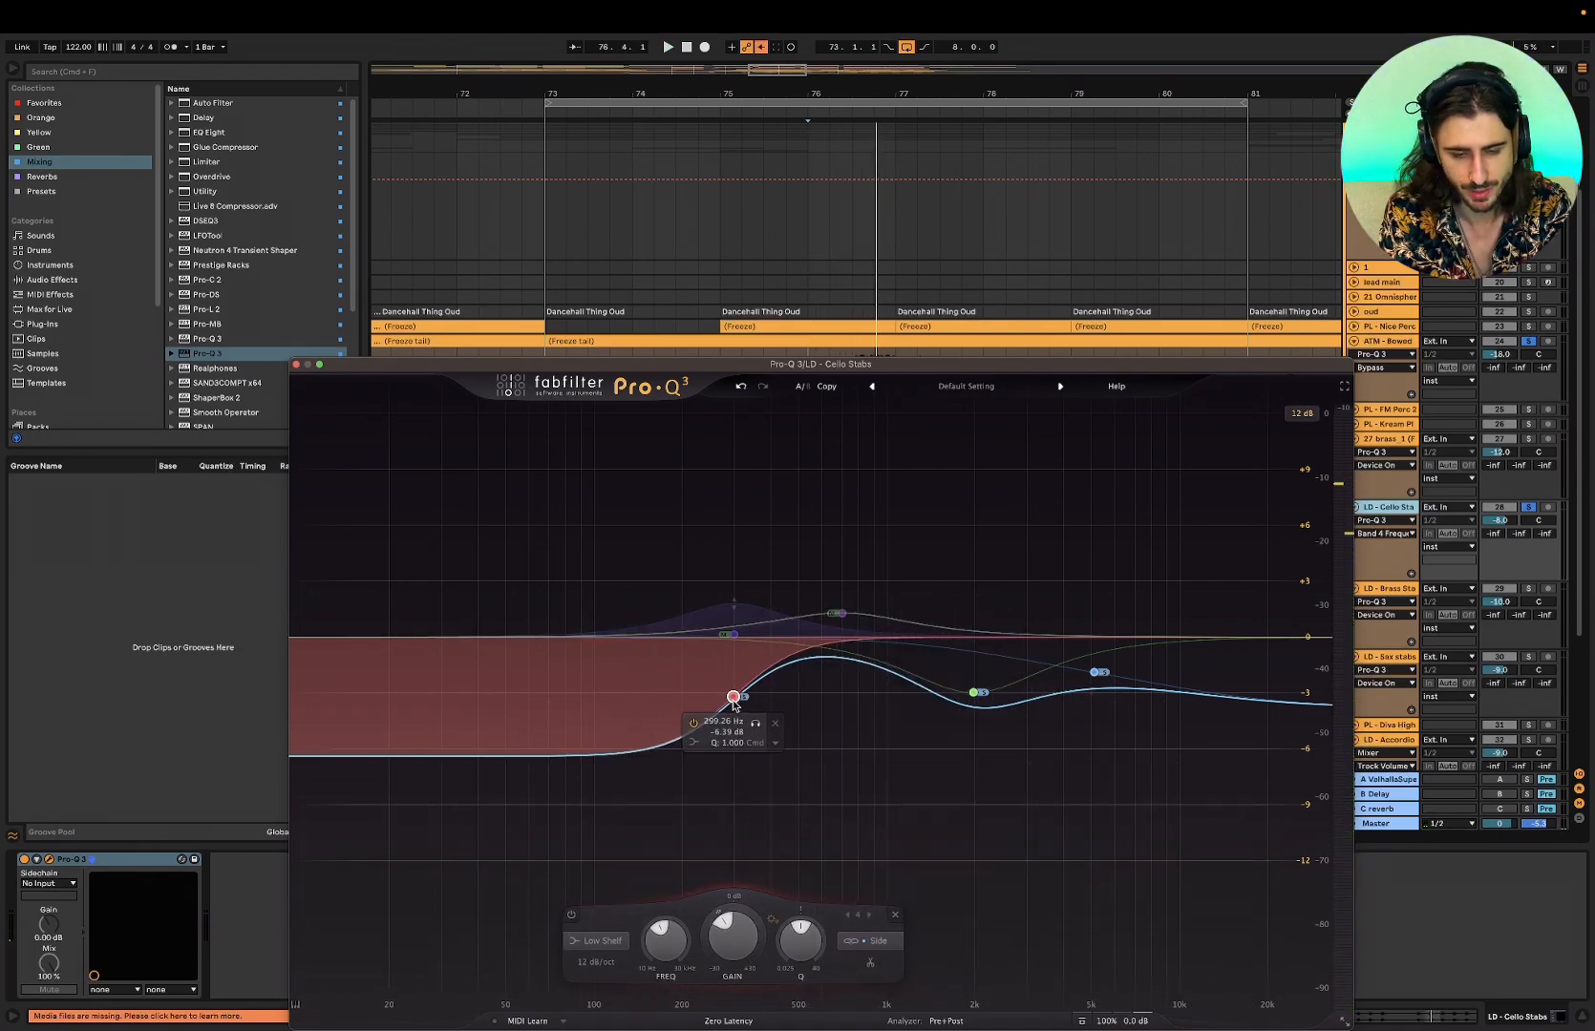
- Close the cello's Pro-Q 3 and open Pro-Q 3 on the LD - Brass Stabs track
click(297, 365)
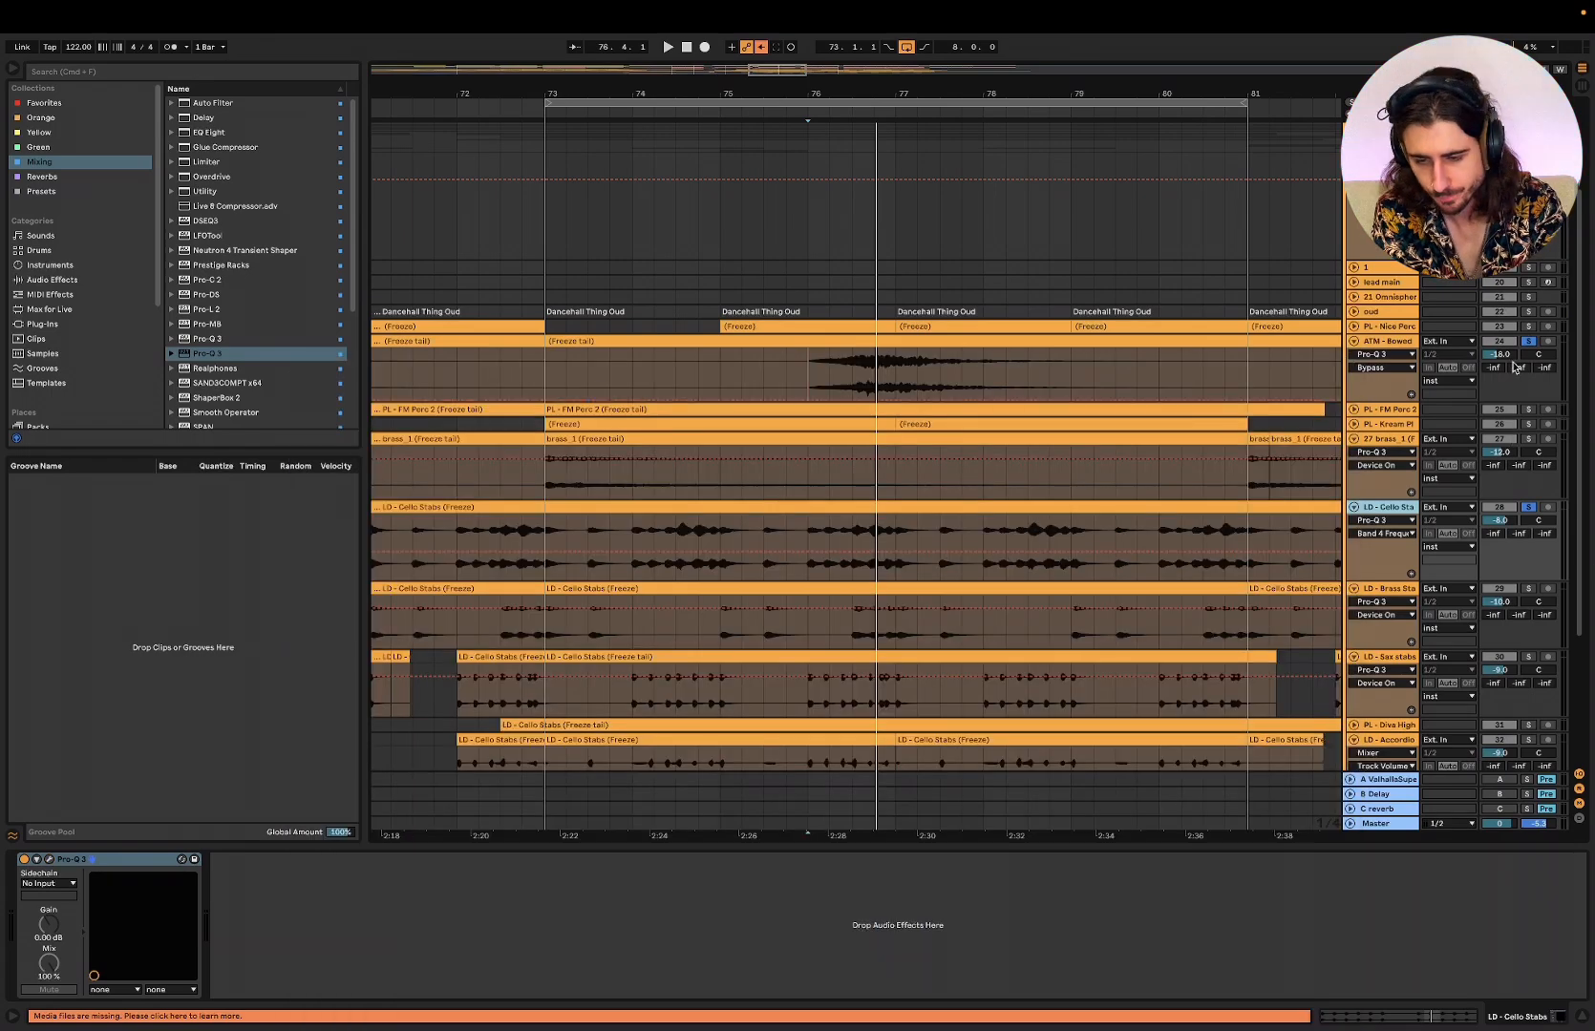
scroll(1438, 449, down, 4)
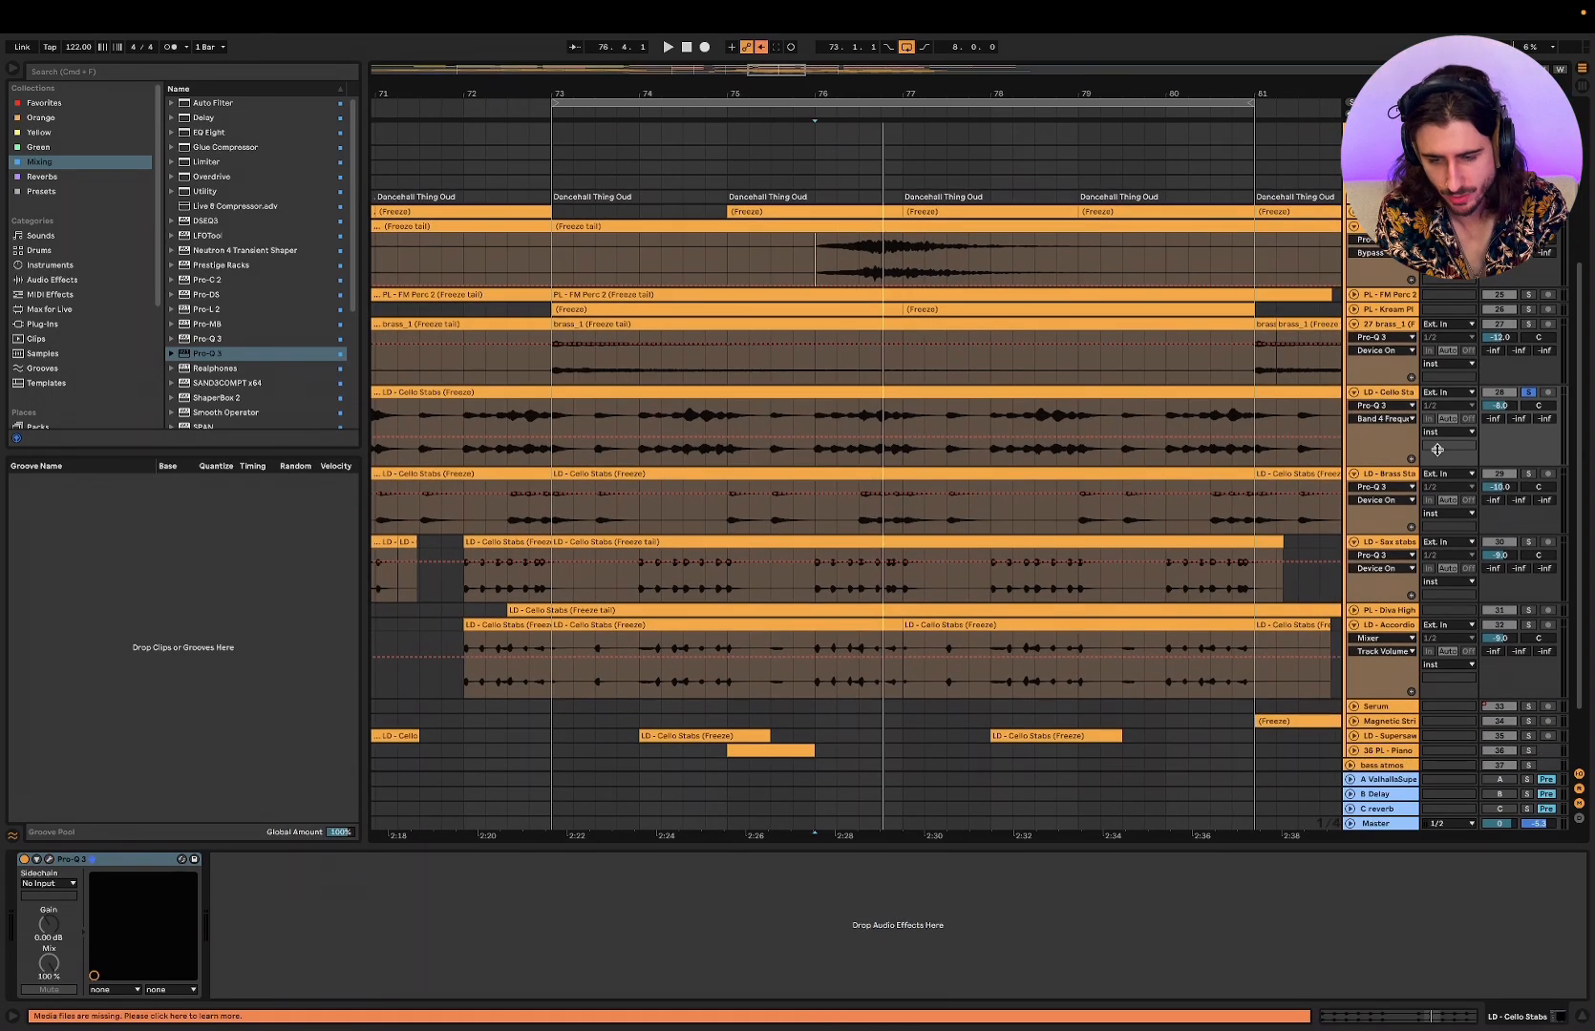
click(1397, 478)
click(49, 861)
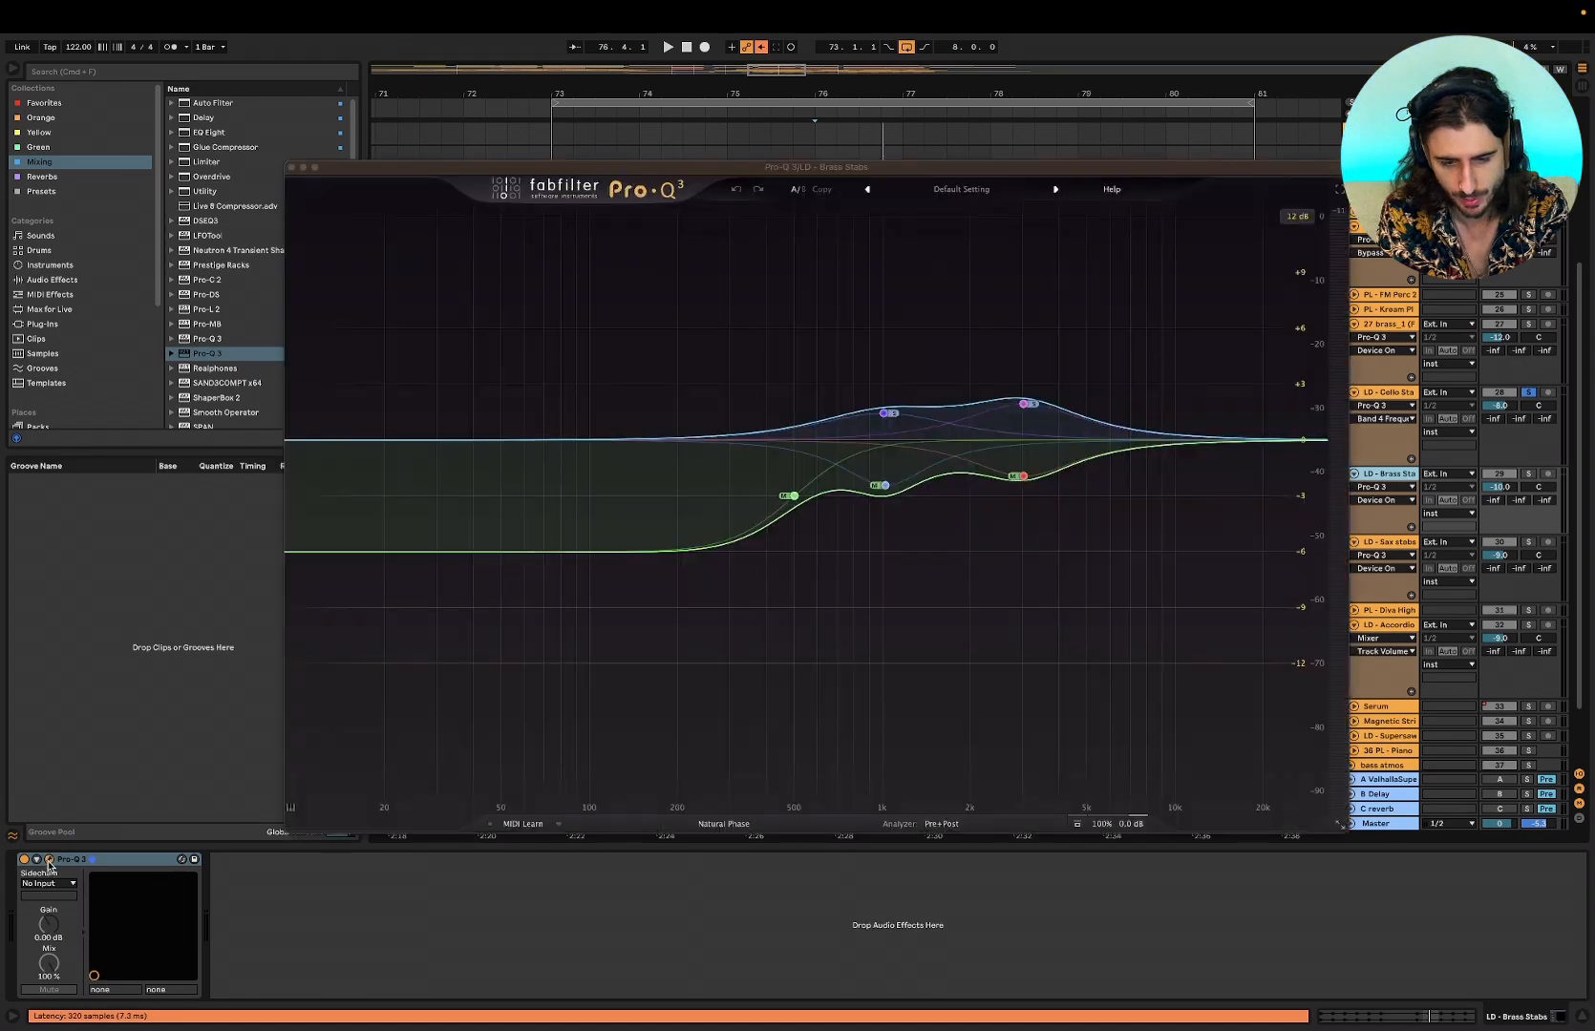
- Solo the brass stabs with the cello, play from bar 73 and set the brass Mid bell near 3039 Hz to about -2.08 dB
drag(857, 159, 867, 611)
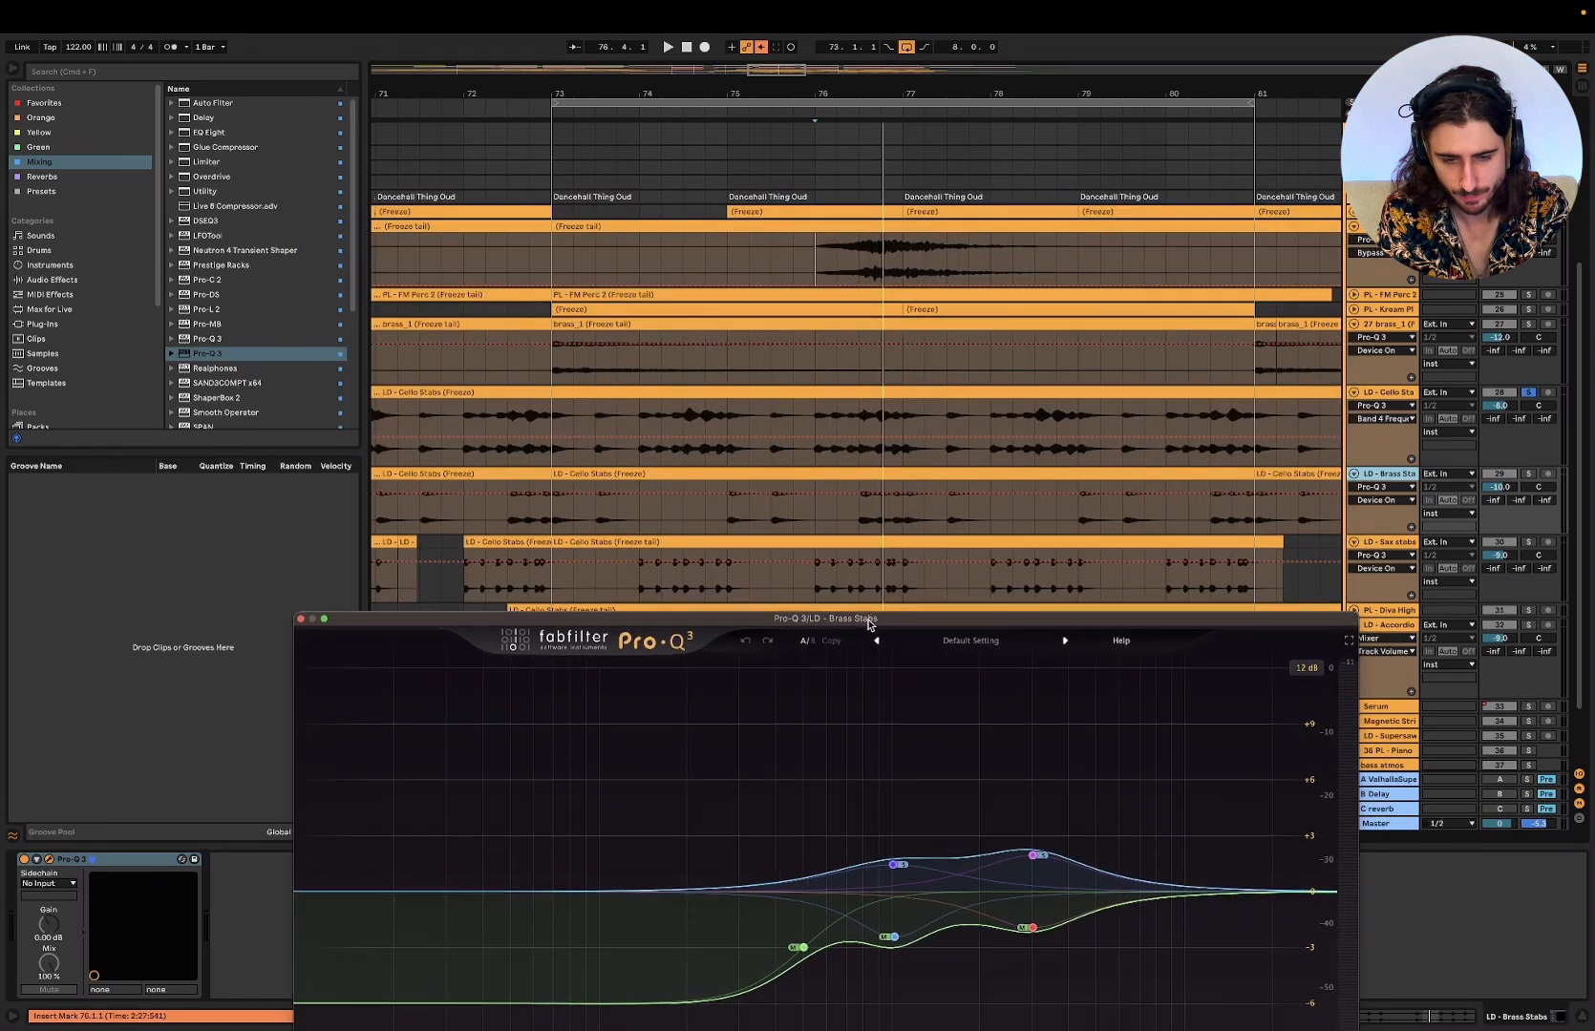
click(539, 530)
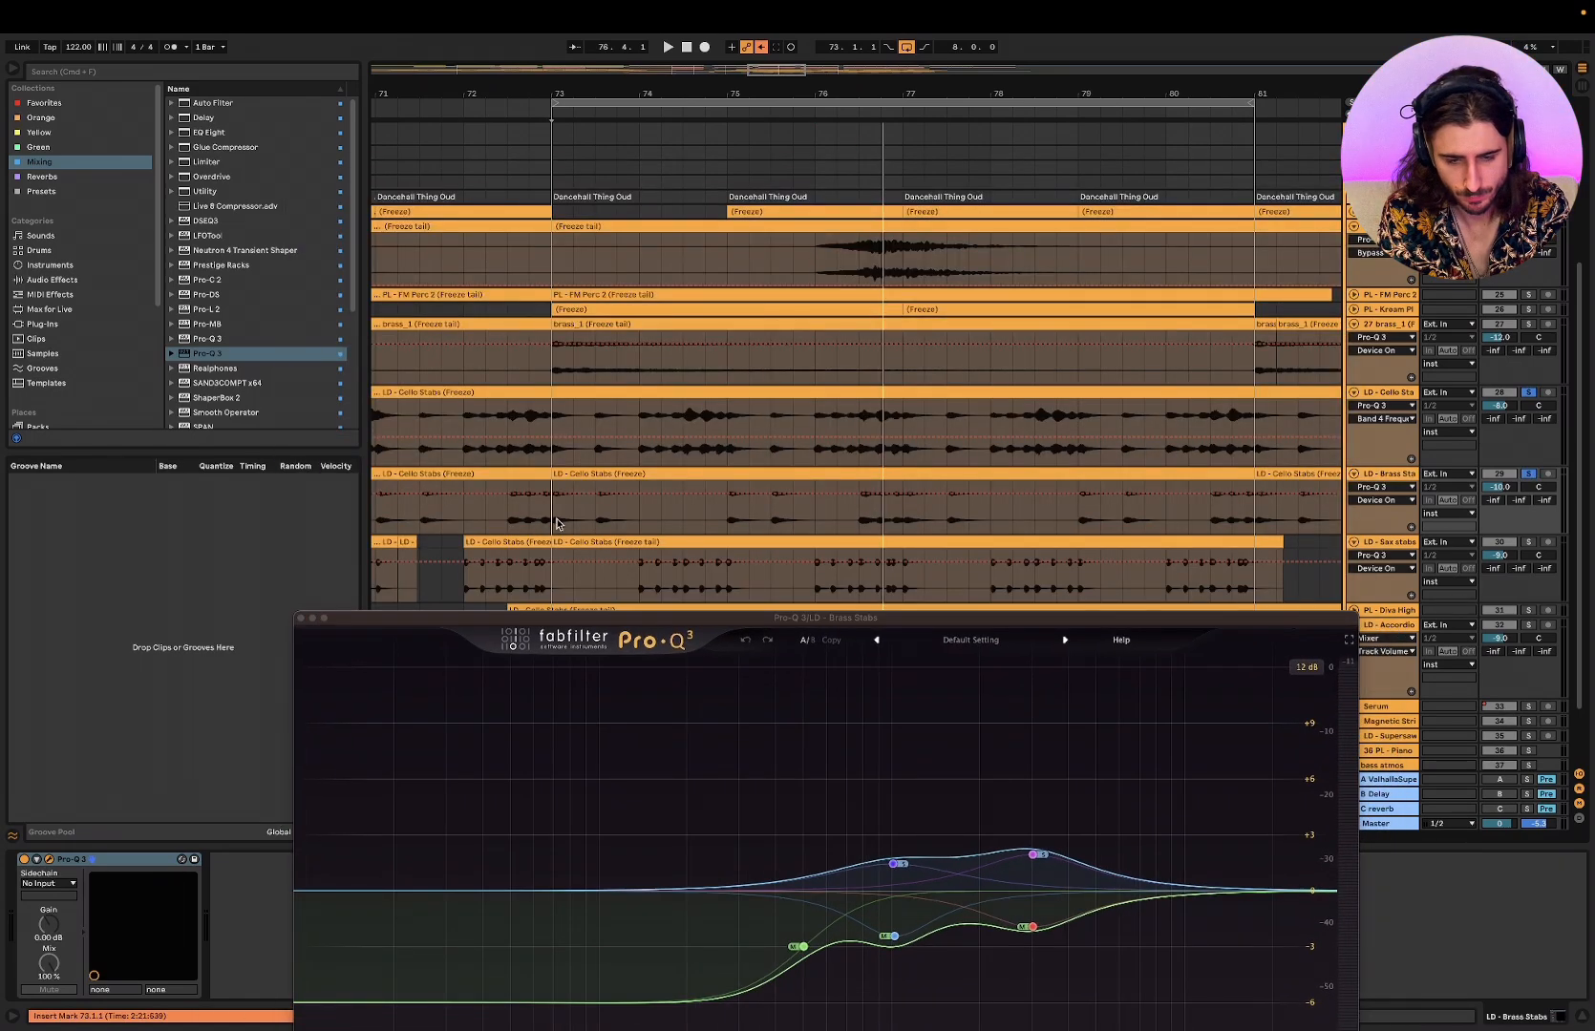
key(space)
drag(888, 619, 861, 301)
click(1009, 535)
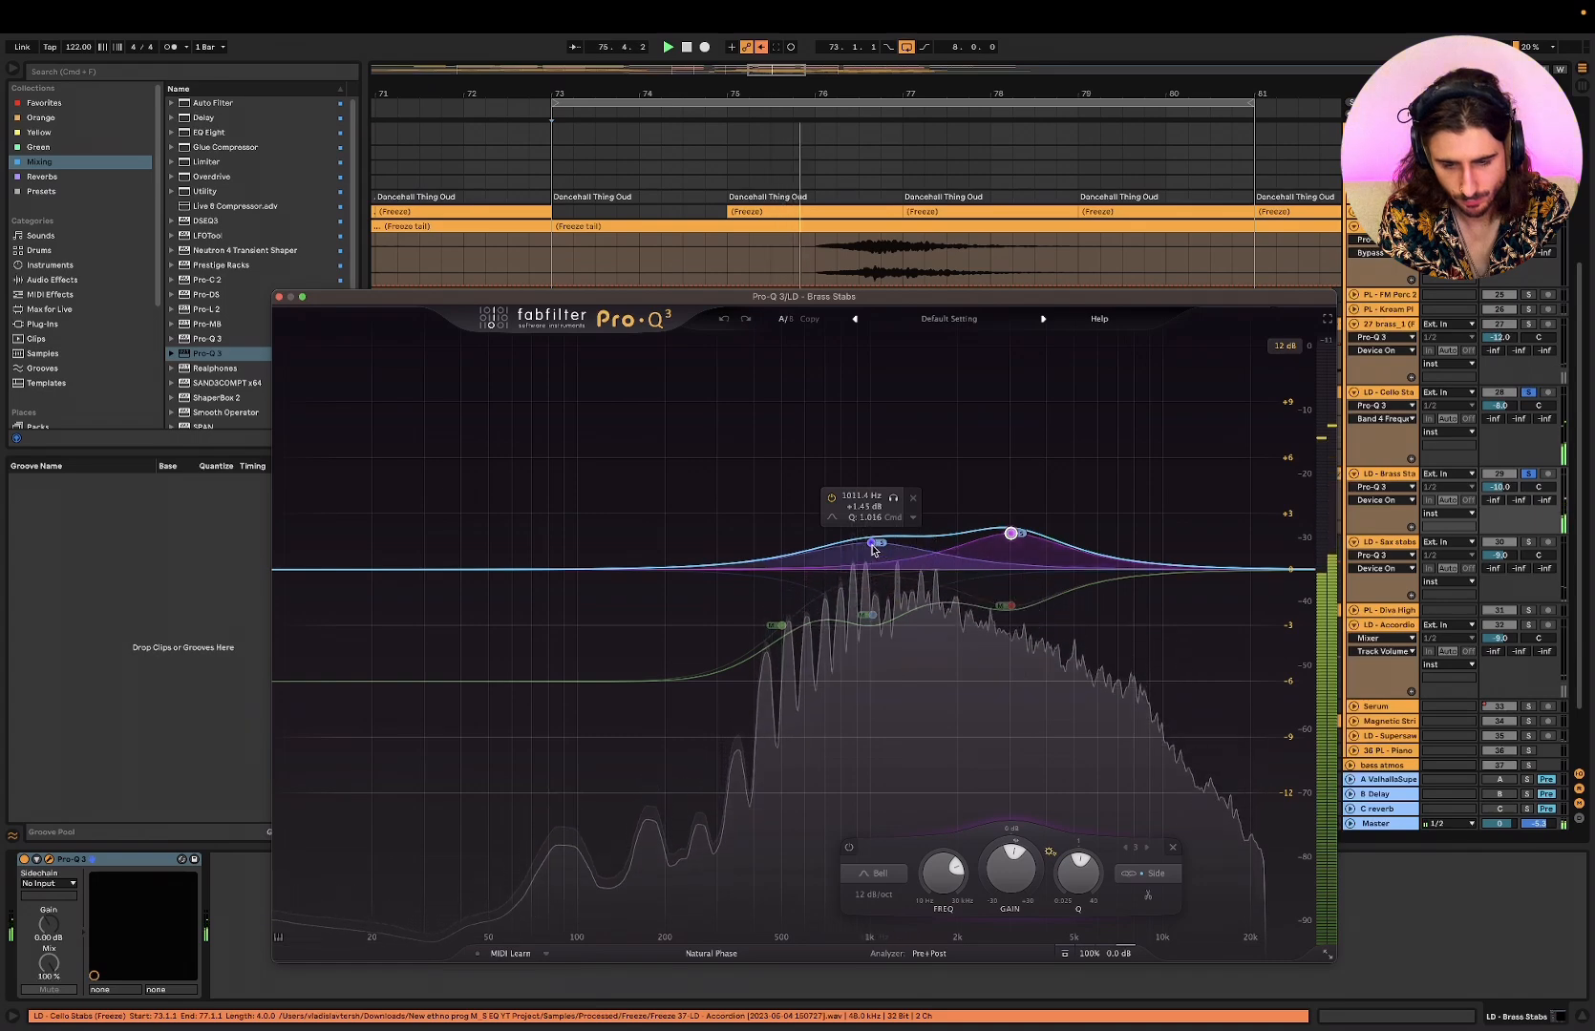
click(1011, 605)
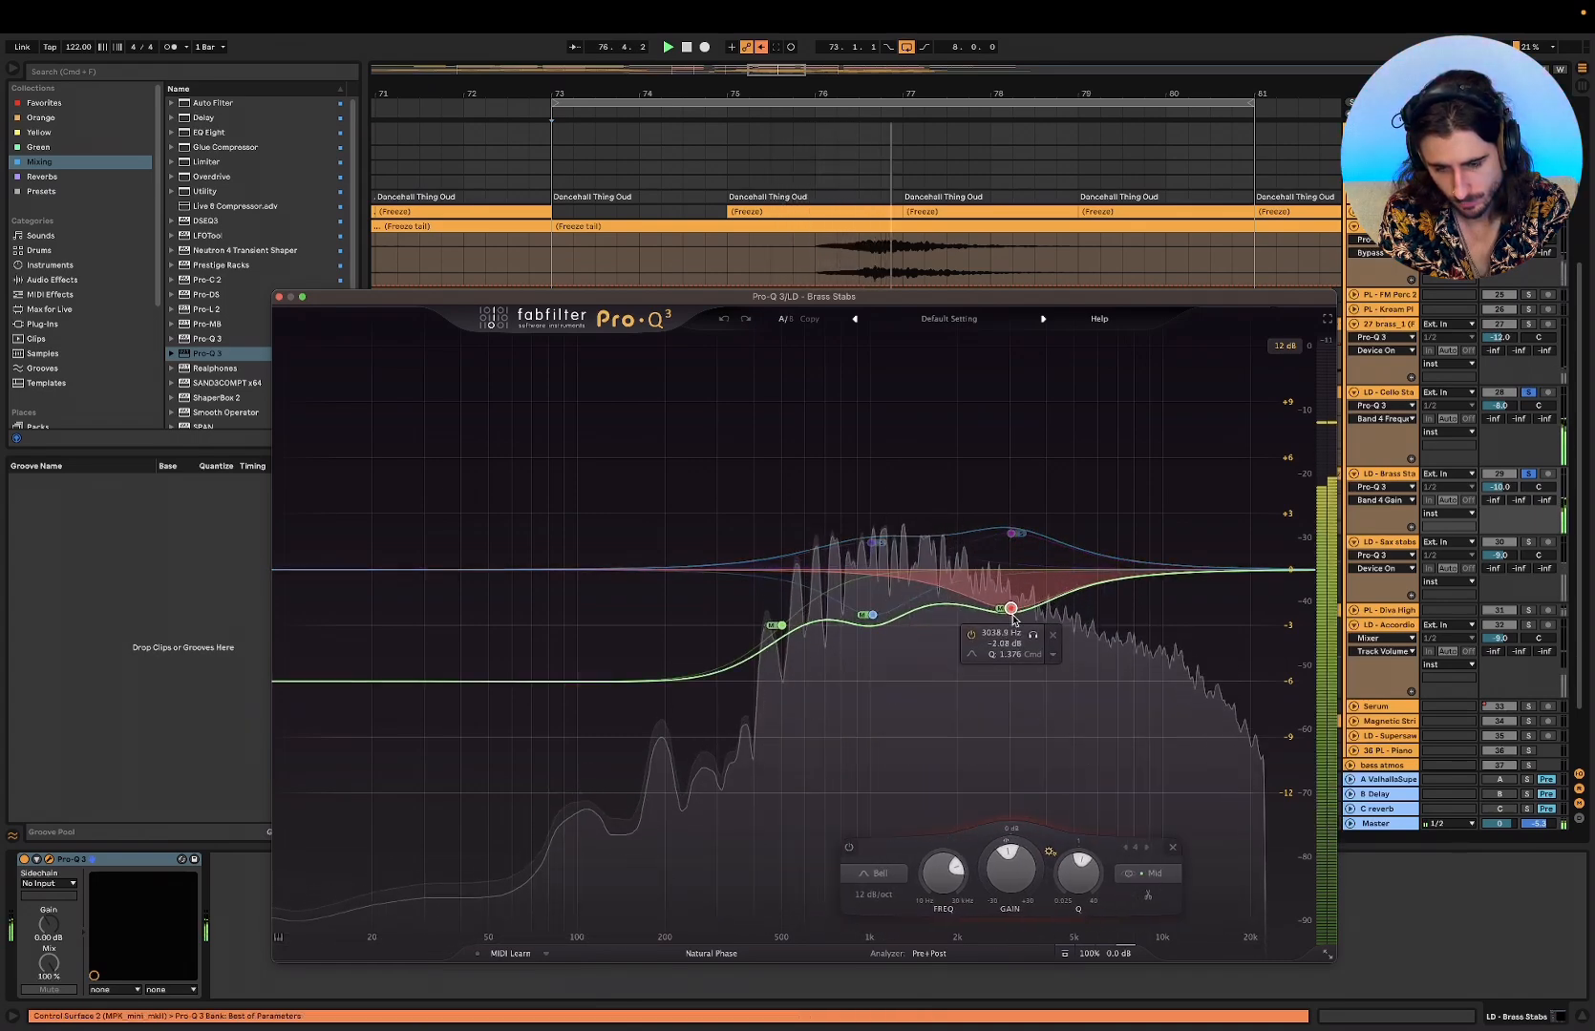
- Compare the soloed cello and brass stabs from about bar 76 with the brass Pro-Q 3 bypassed and re-enabled
click(1064, 953)
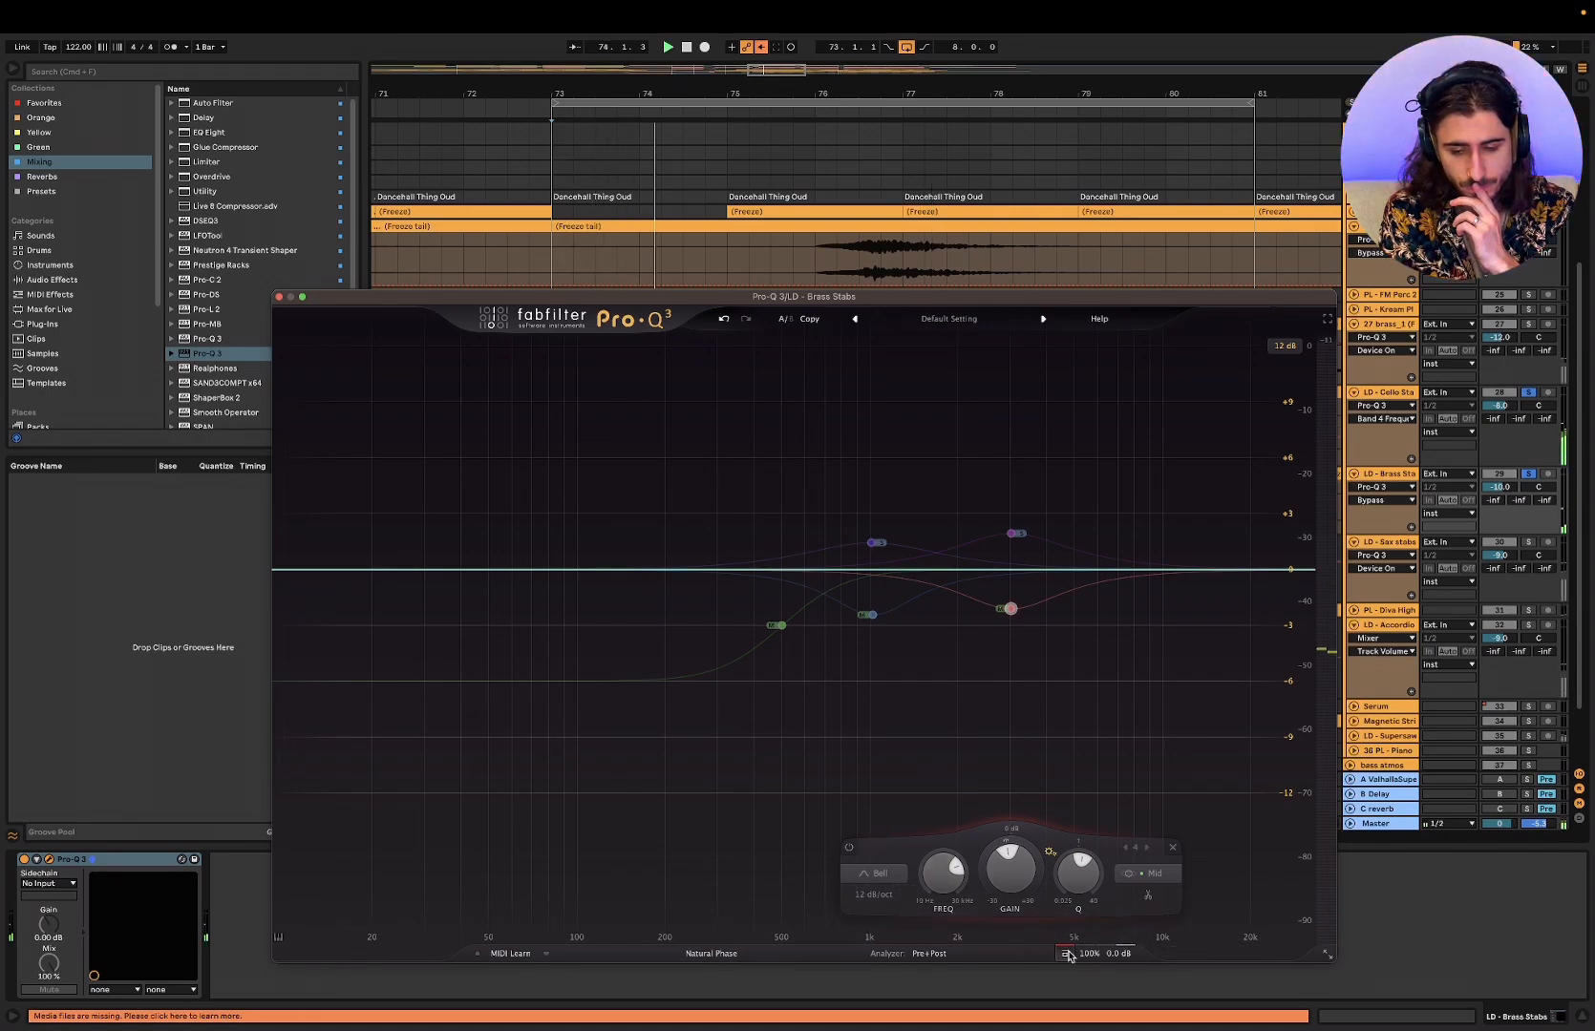
drag(870, 302, 855, 565)
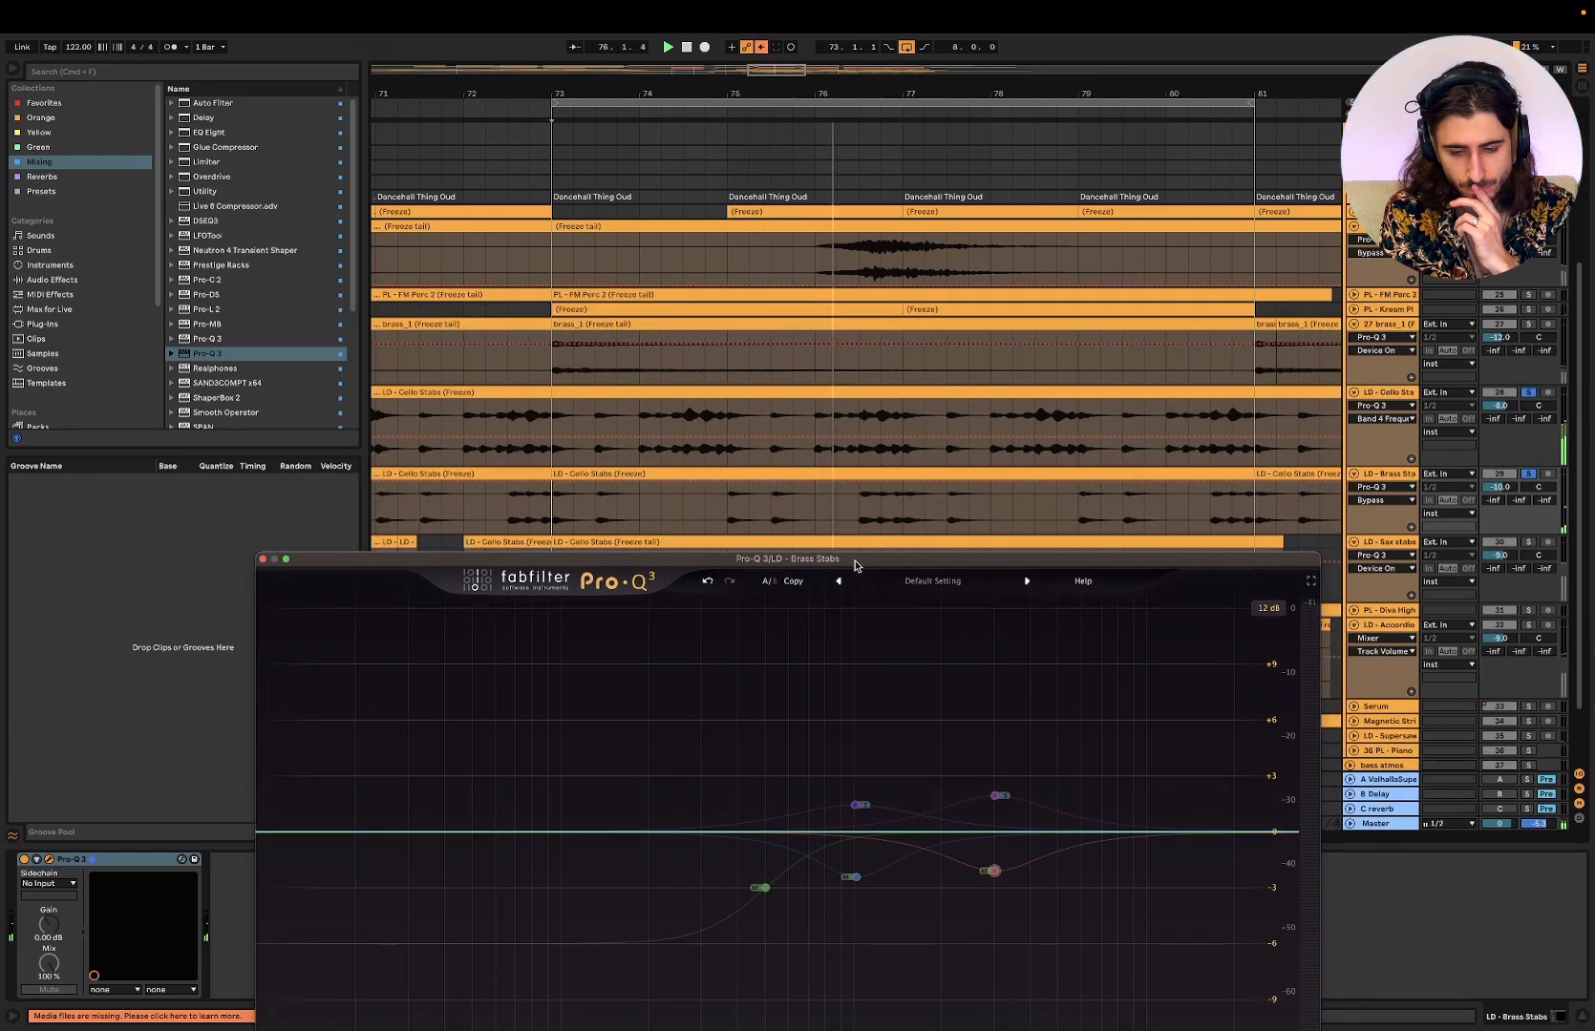
click(836, 506)
drag(1032, 563, 953, 249)
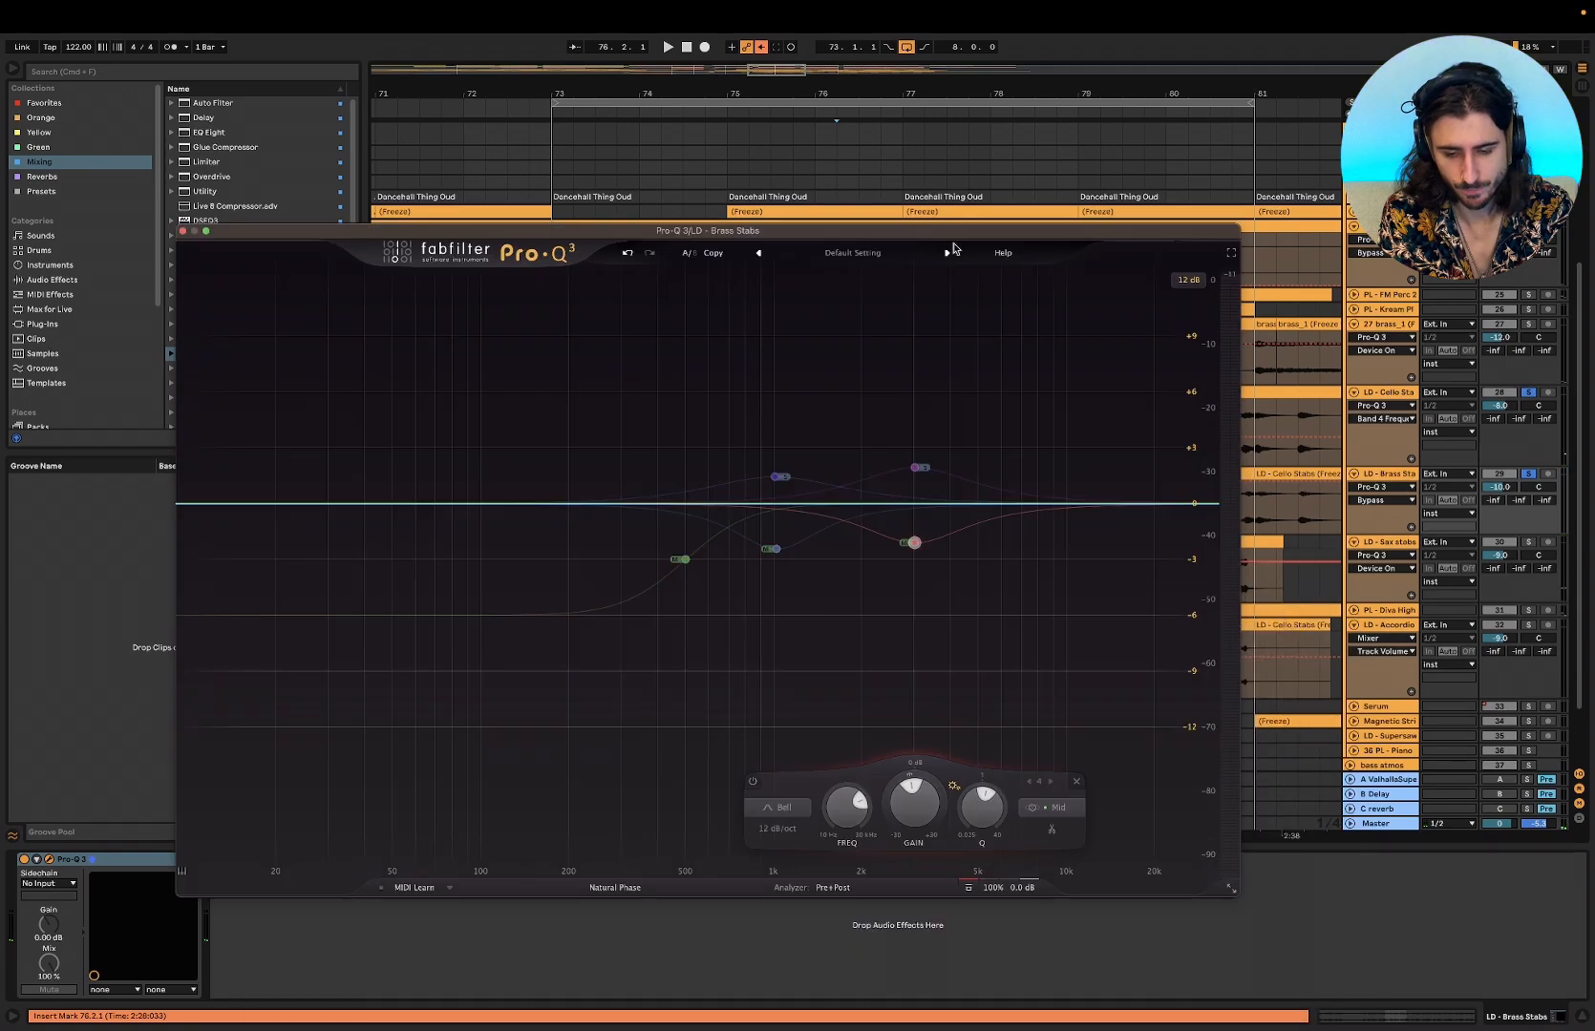
click(1231, 888)
click(1256, 942)
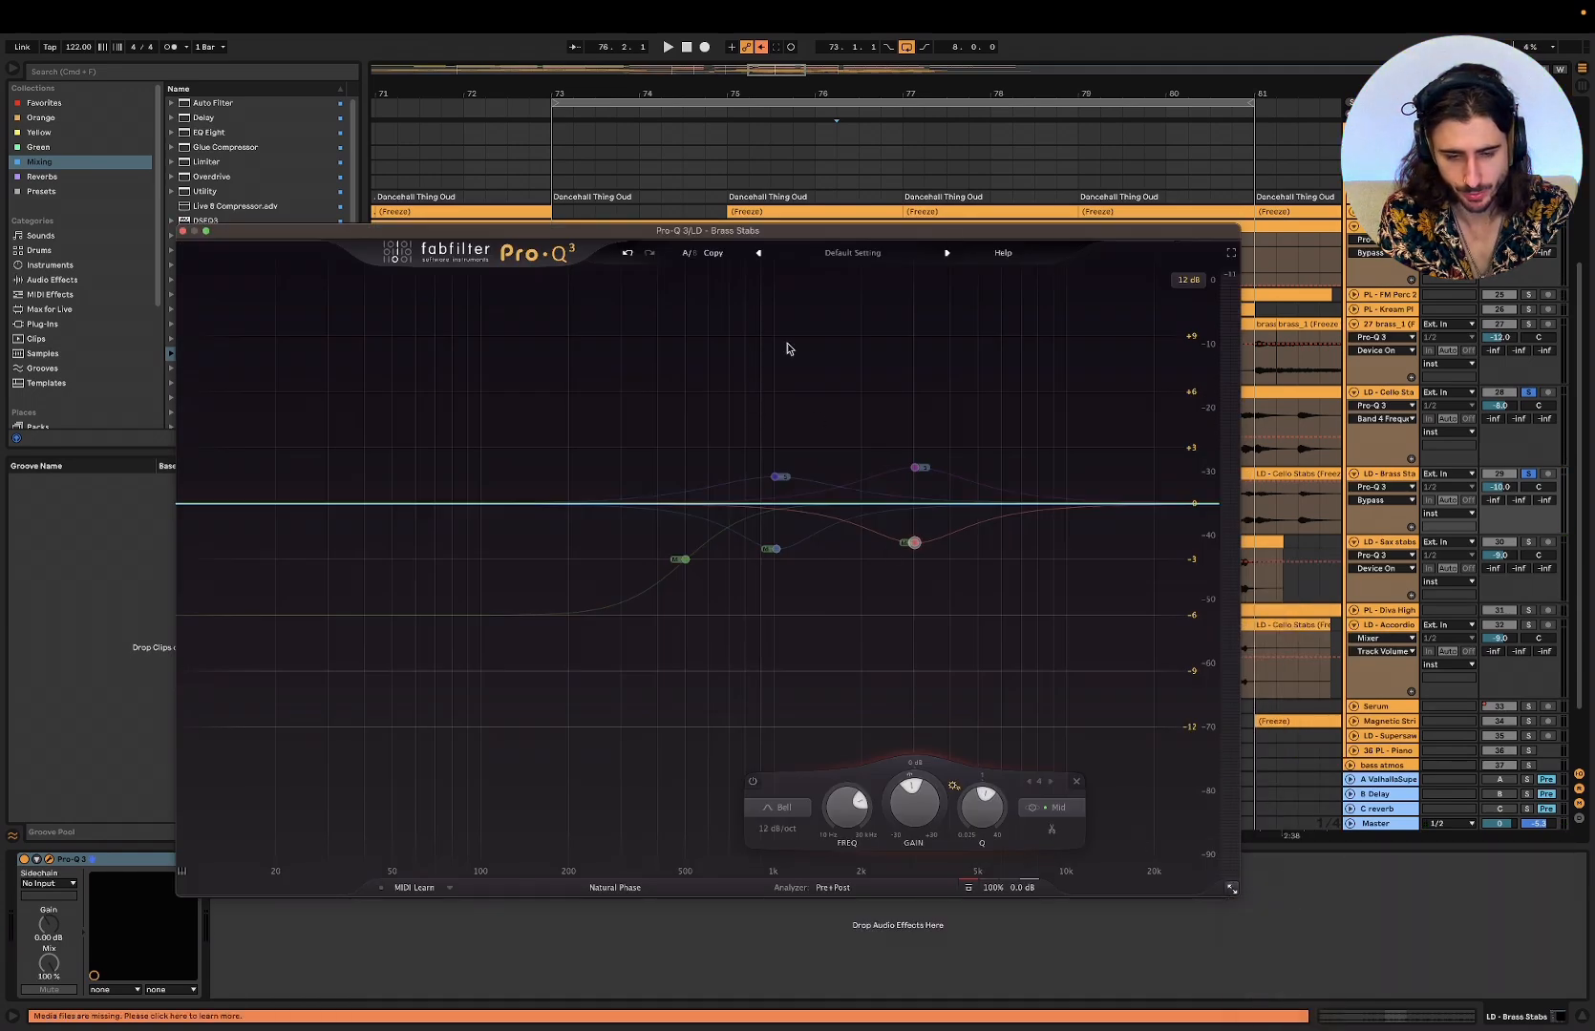
drag(701, 240, 868, 562)
key(space)
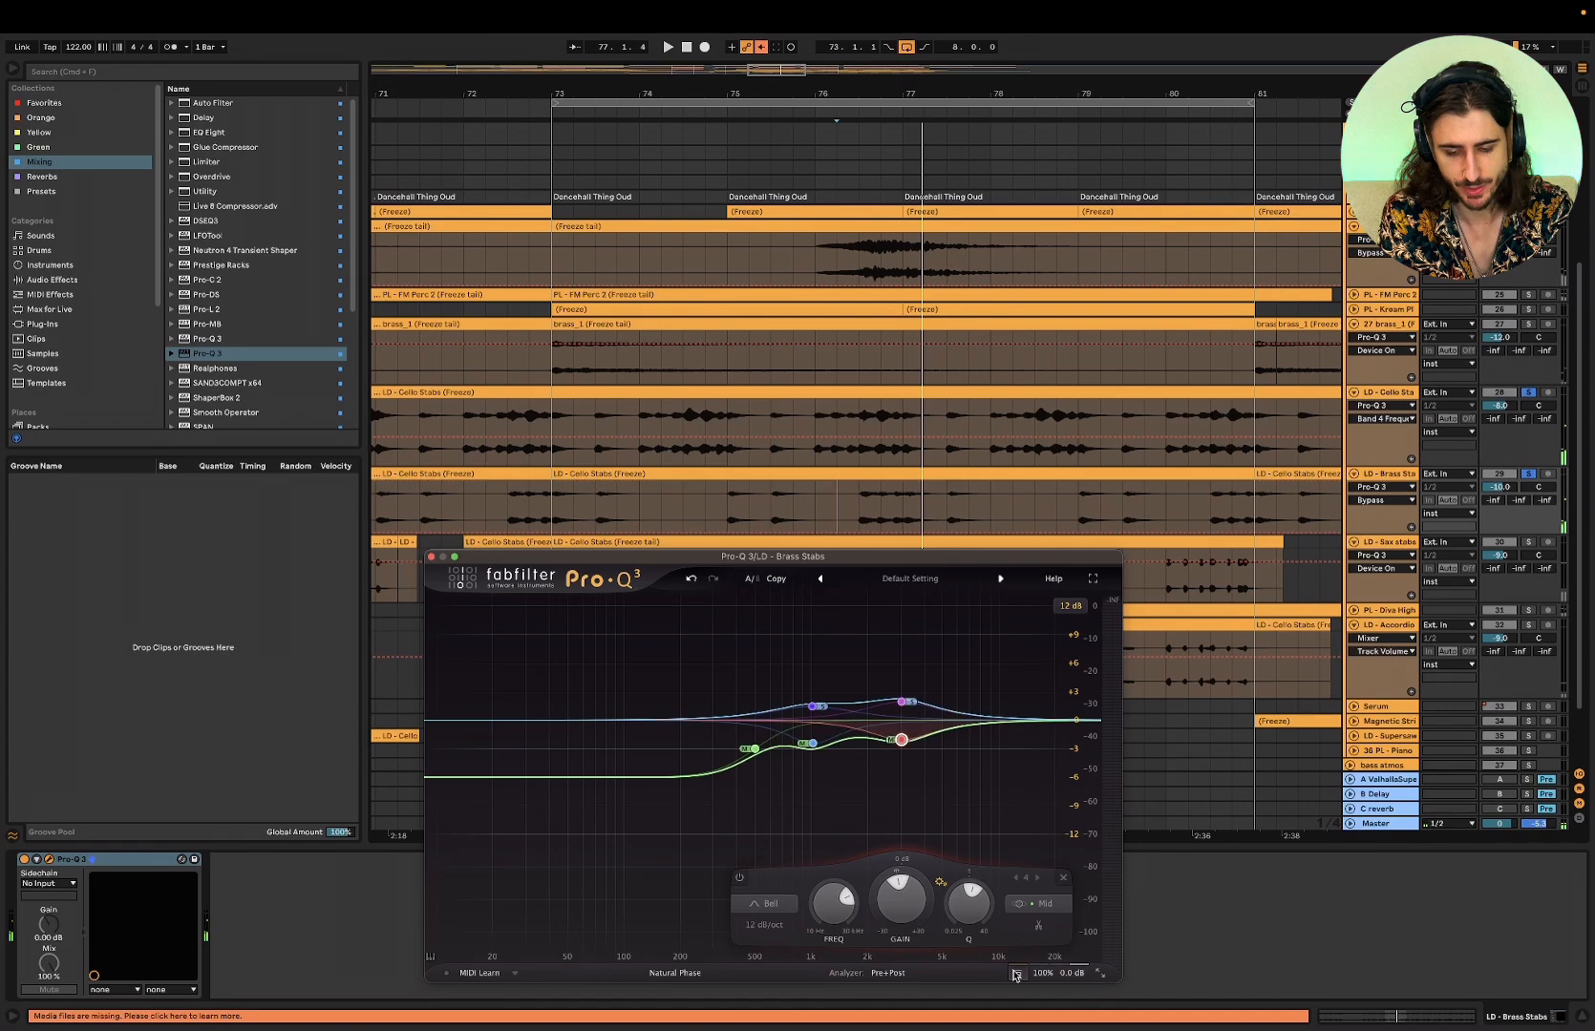
click(1018, 973)
key(space)
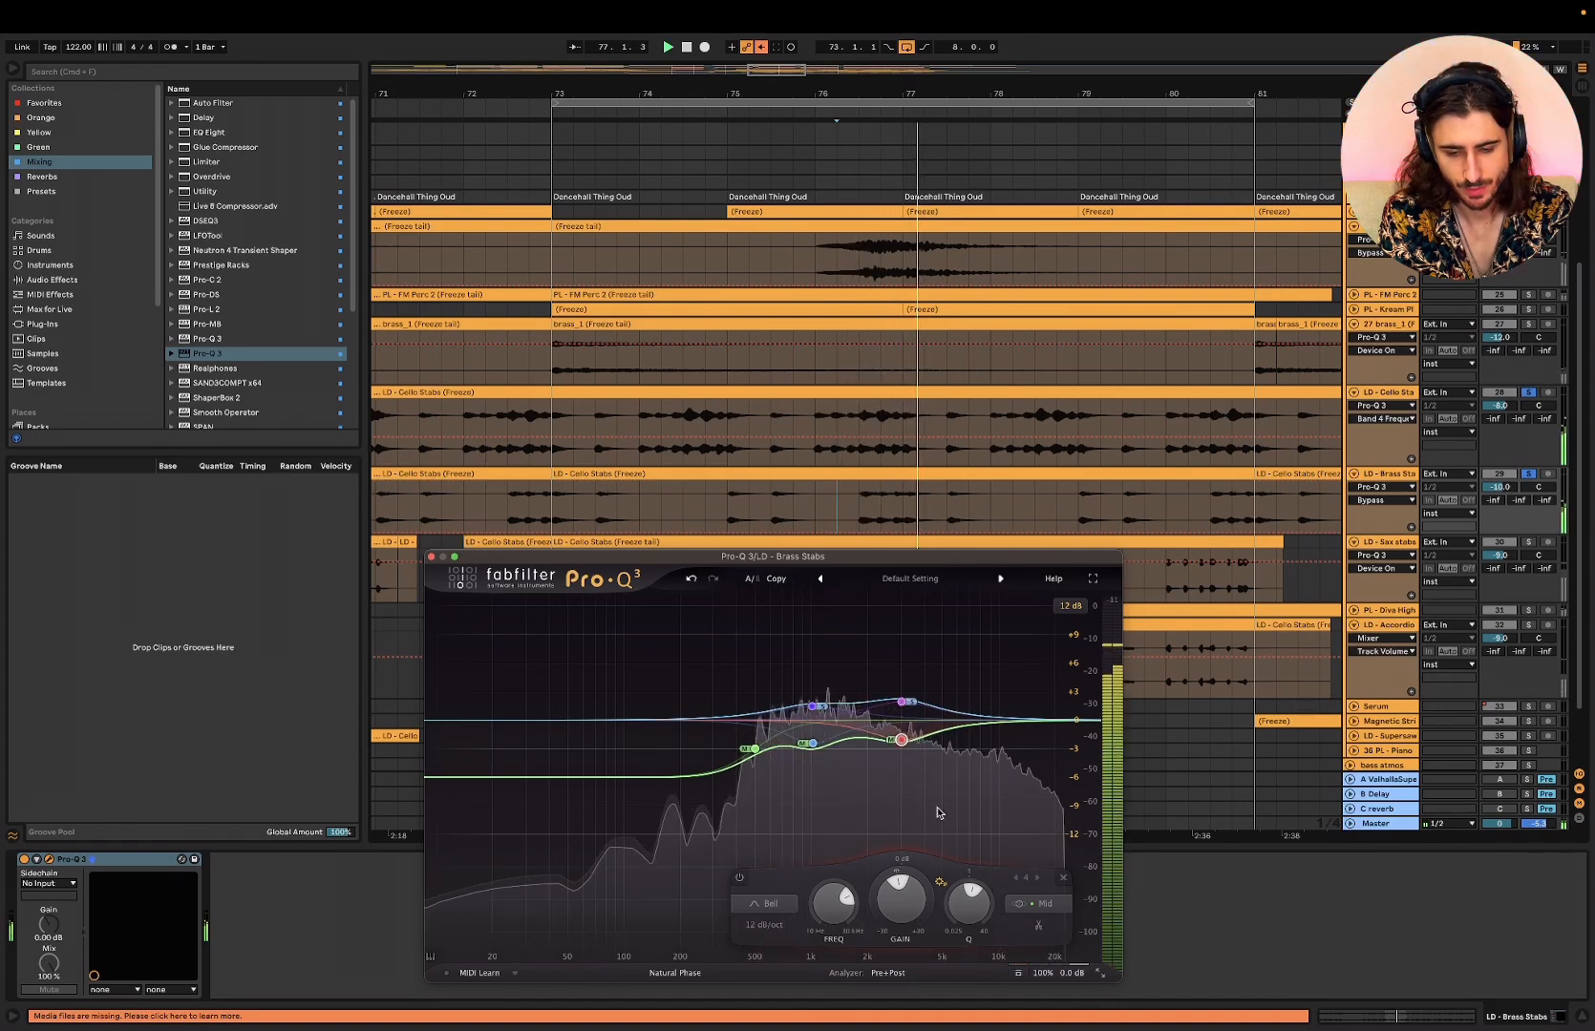
key(space)
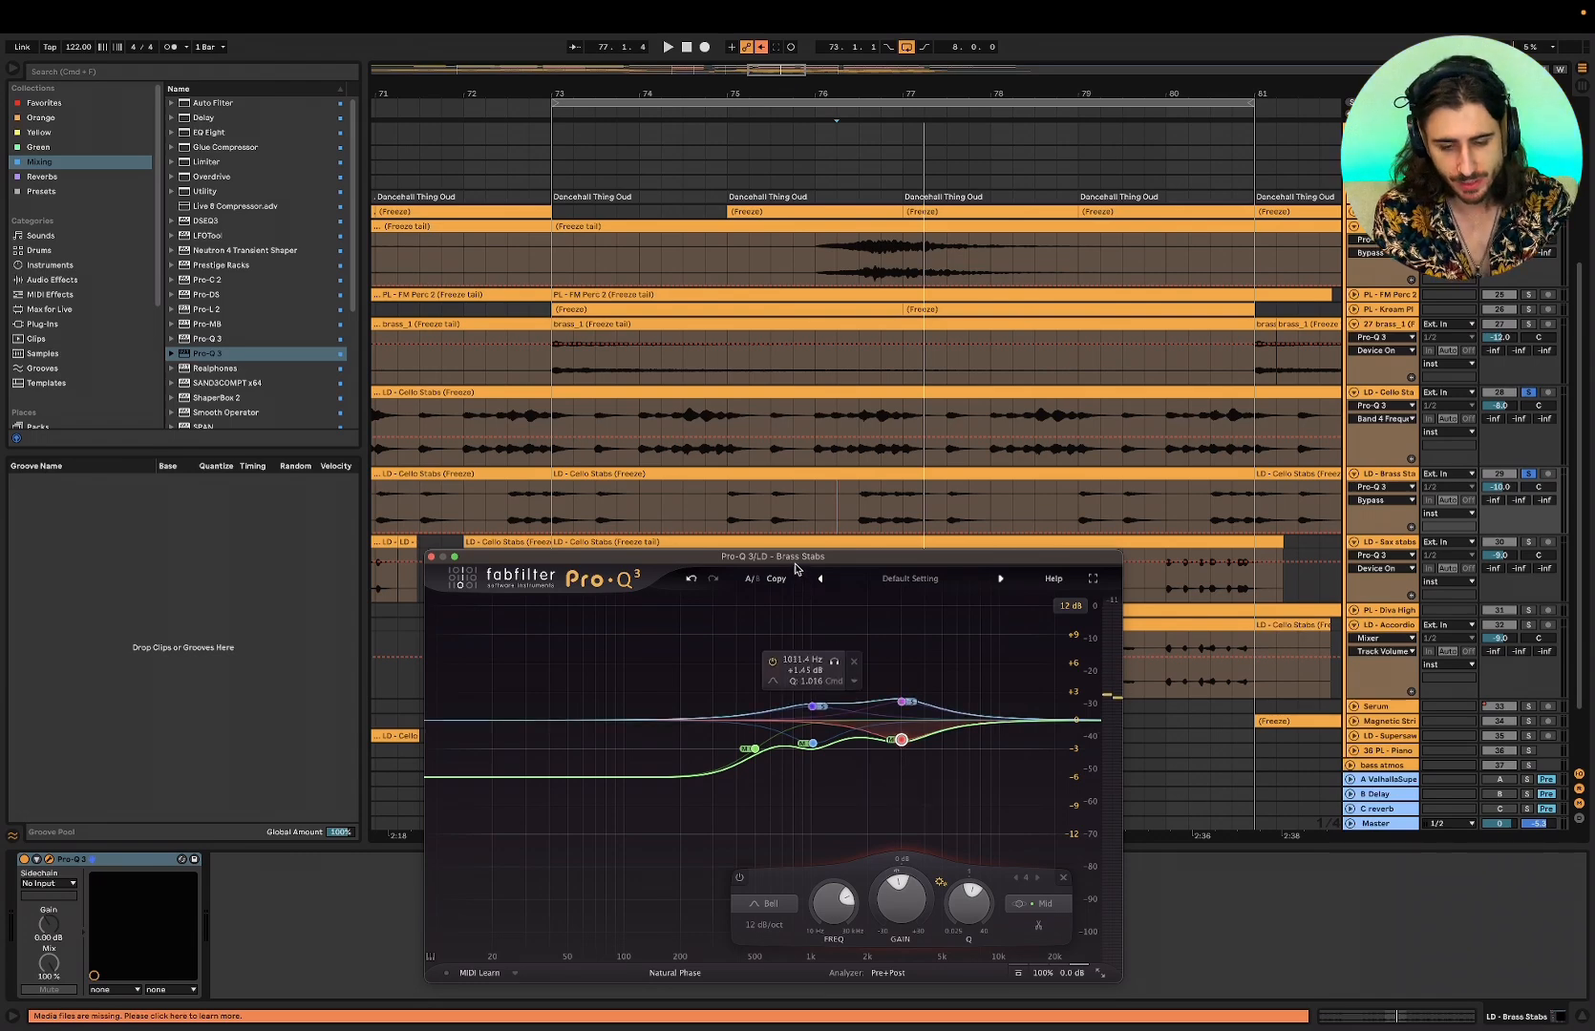
- Enlarge the brass stabs' Pro-Q 3 window to Very Large
drag(797, 561, 745, 260)
click(1049, 672)
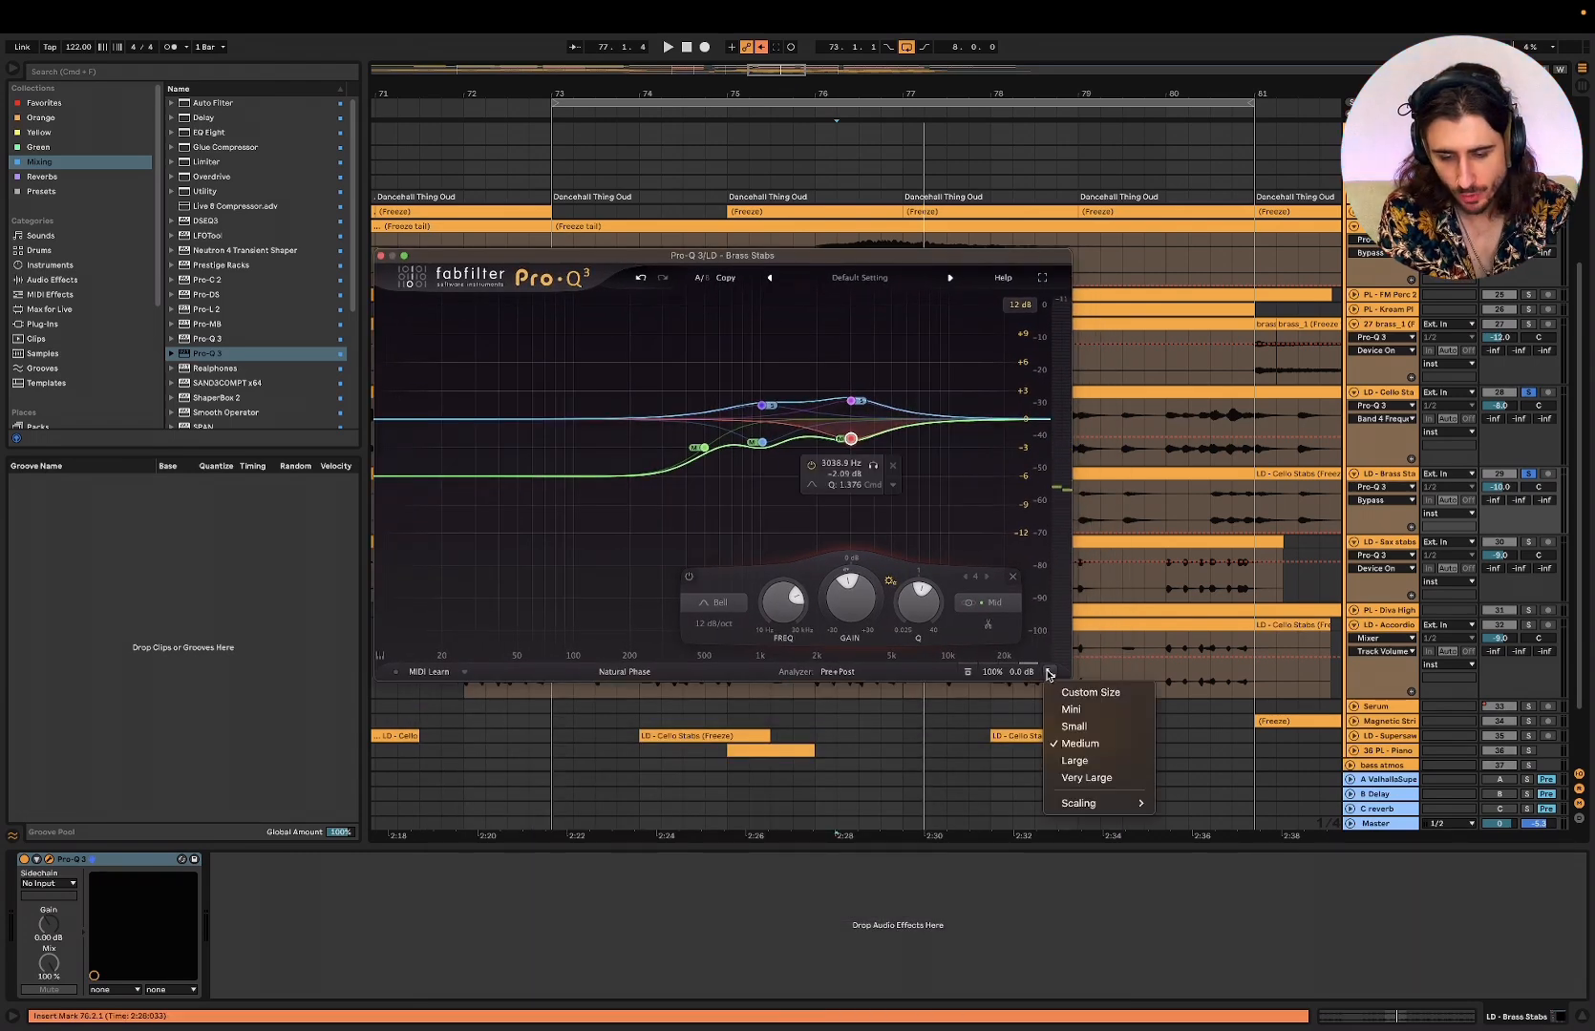
click(1074, 760)
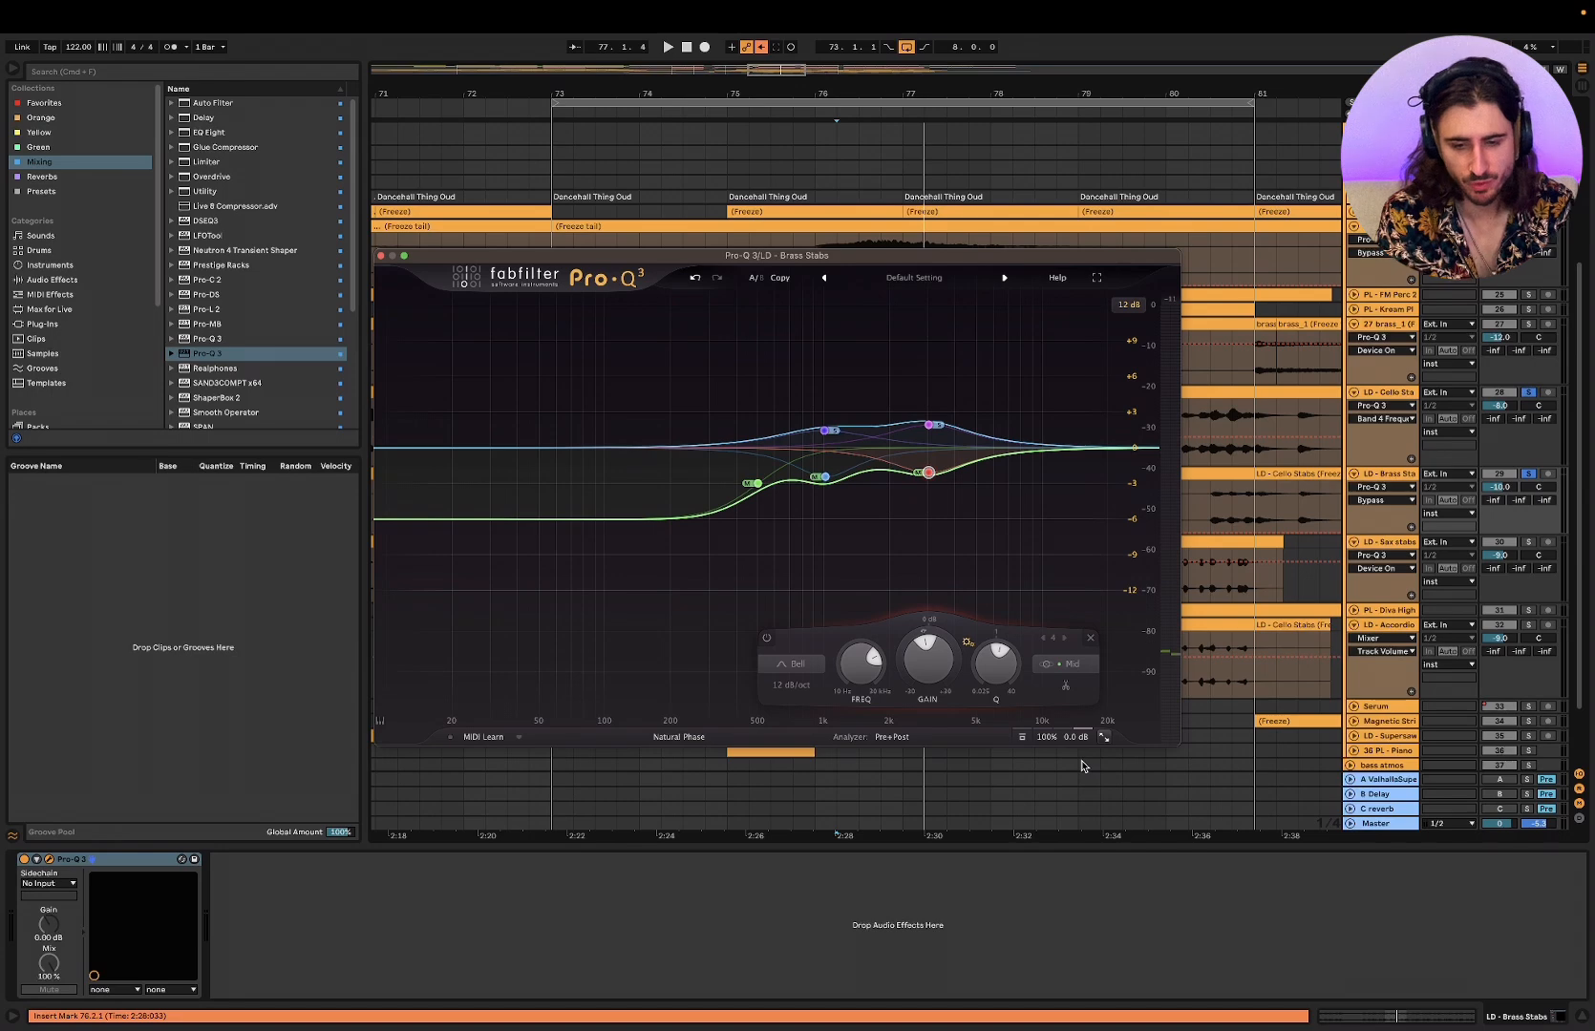
click(1105, 736)
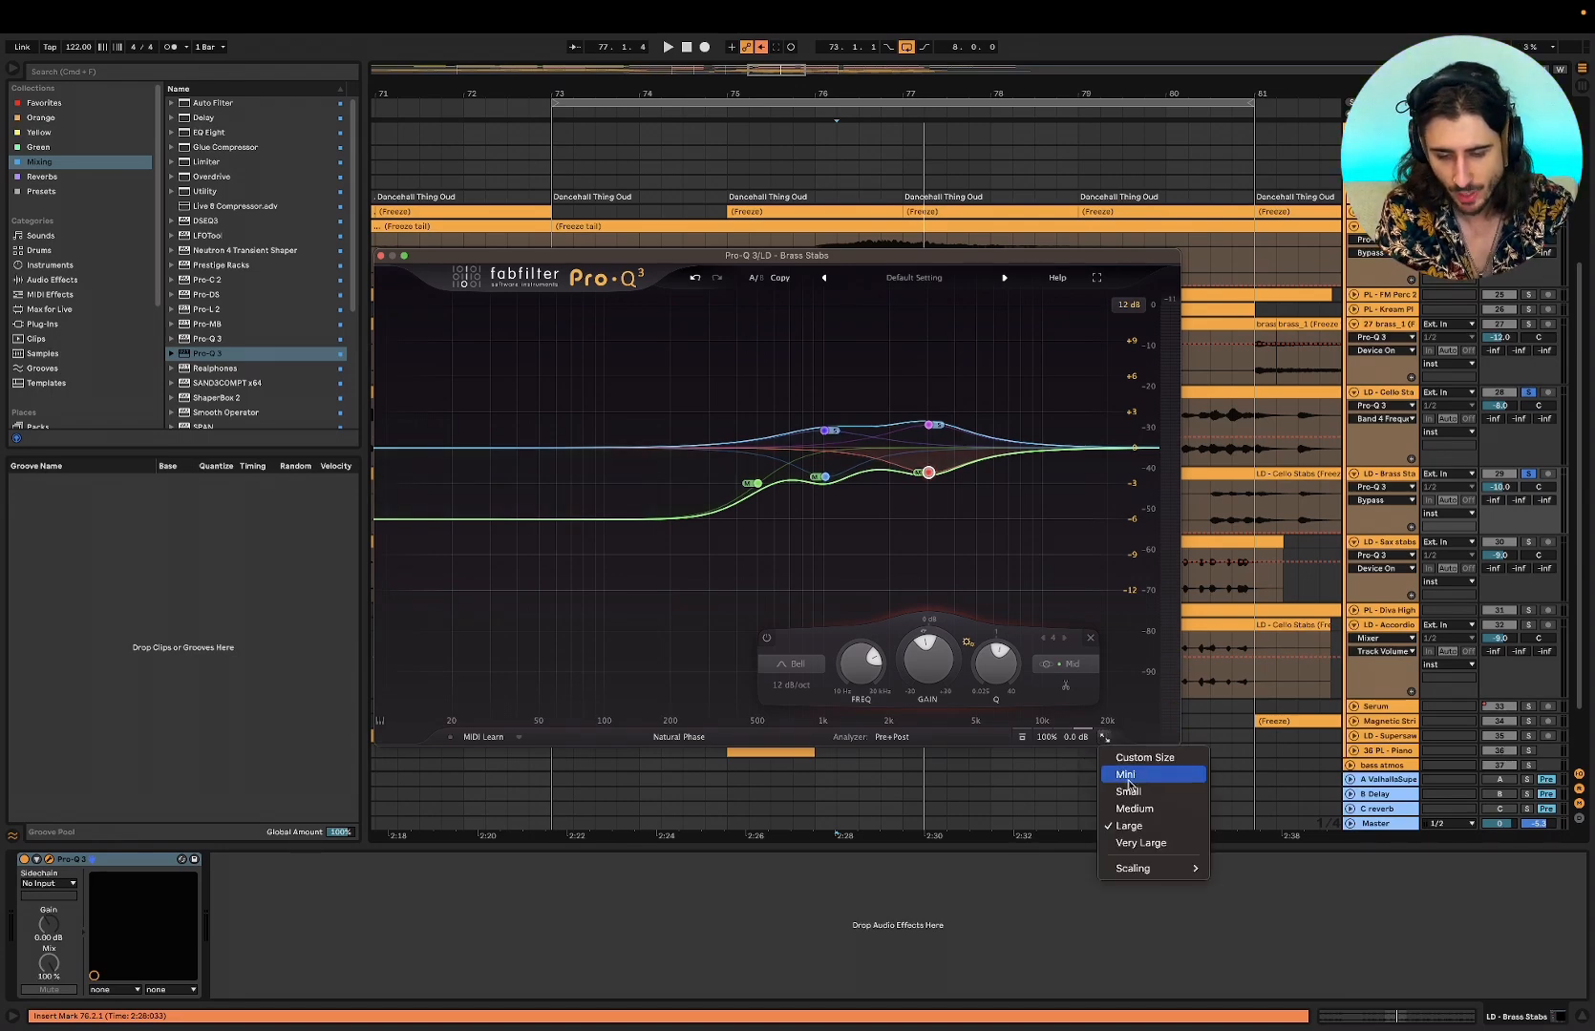
click(1136, 844)
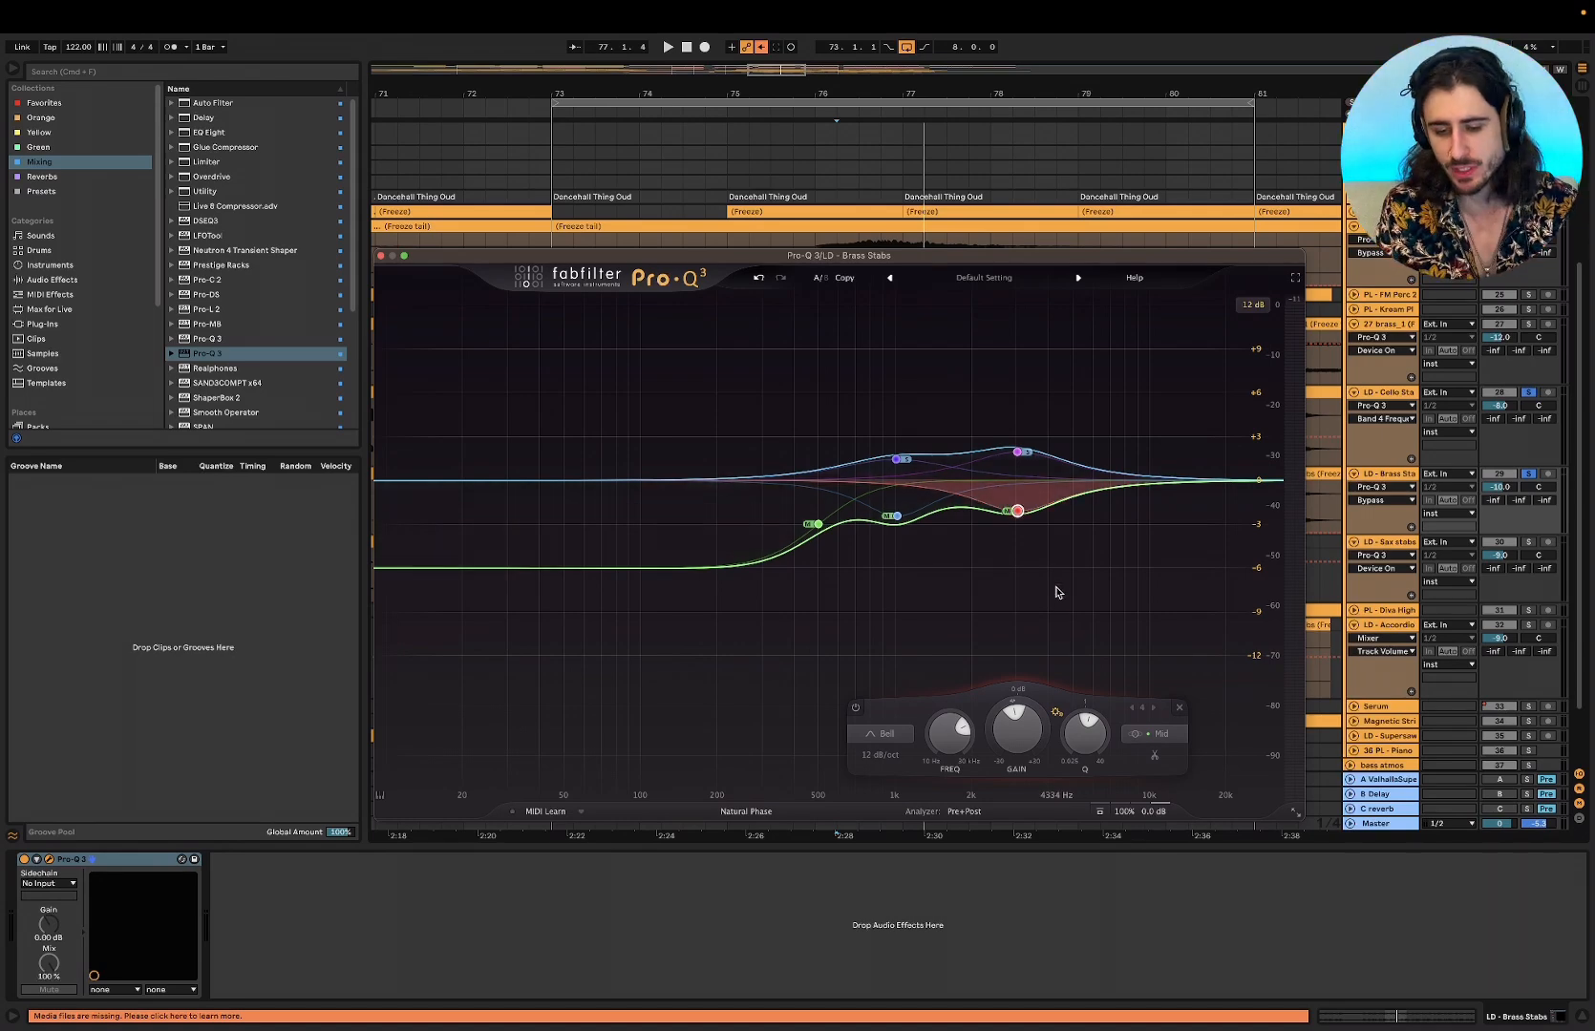
- Deepen the brass Mid bell near 3080 Hz to -2.83 dB and trim the 1011 Hz Side bell to about +1.4 dB
mouse_move(1020, 520)
drag(1018, 516, 1019, 531)
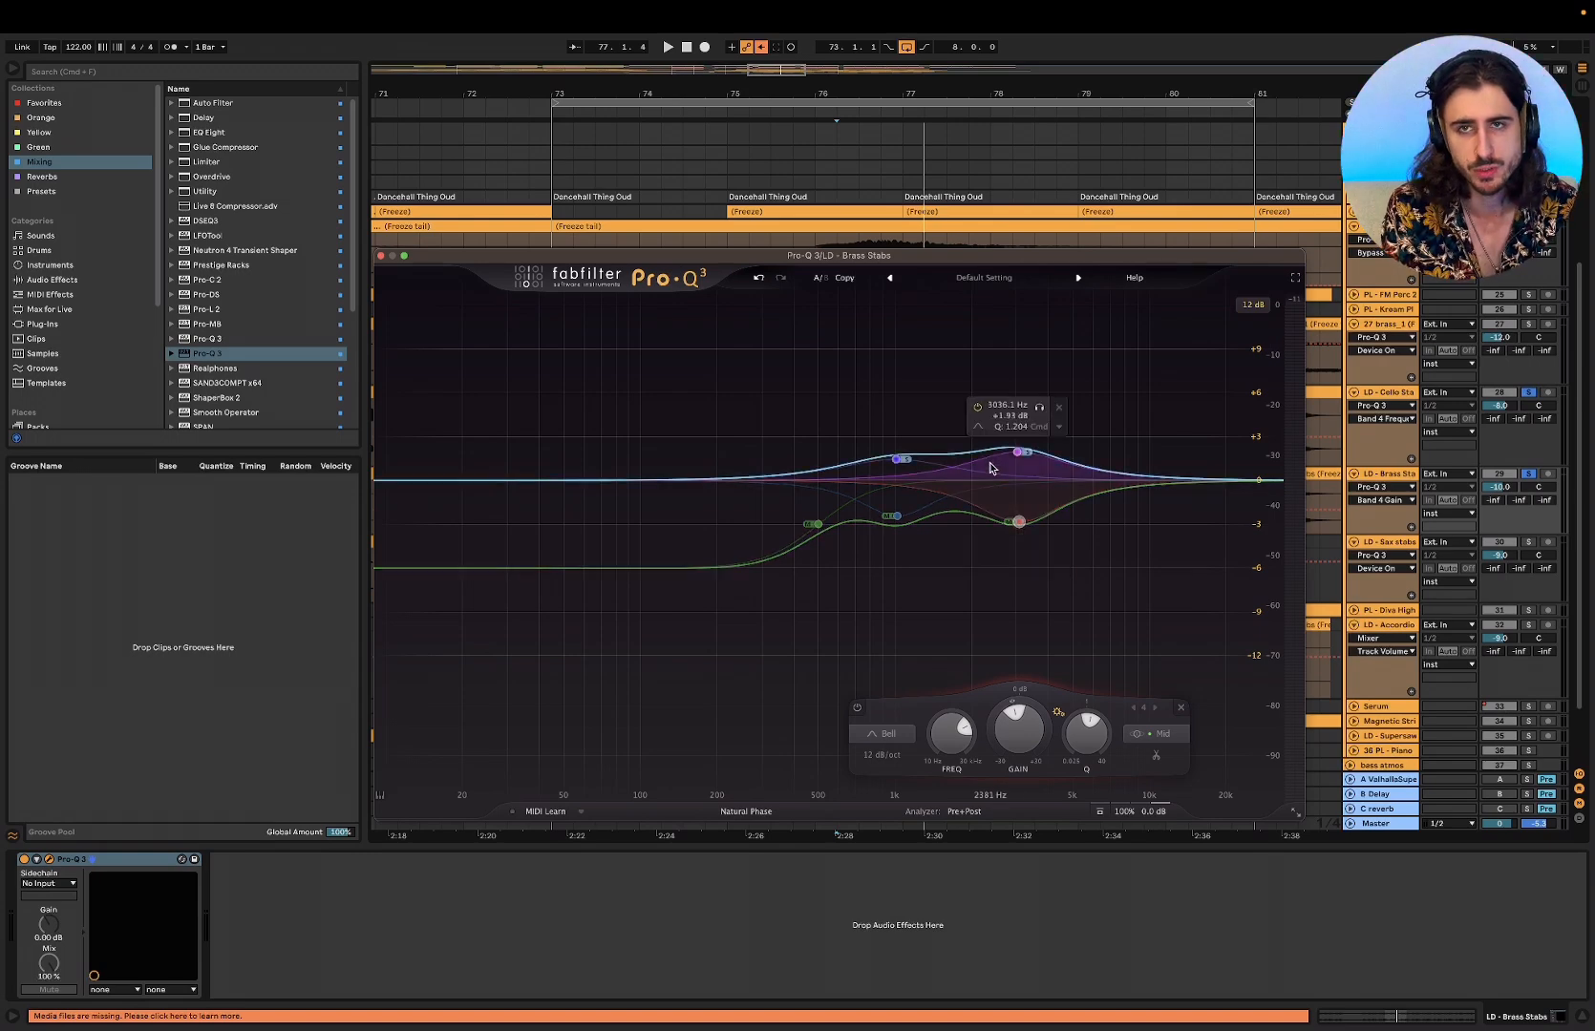
click(895, 460)
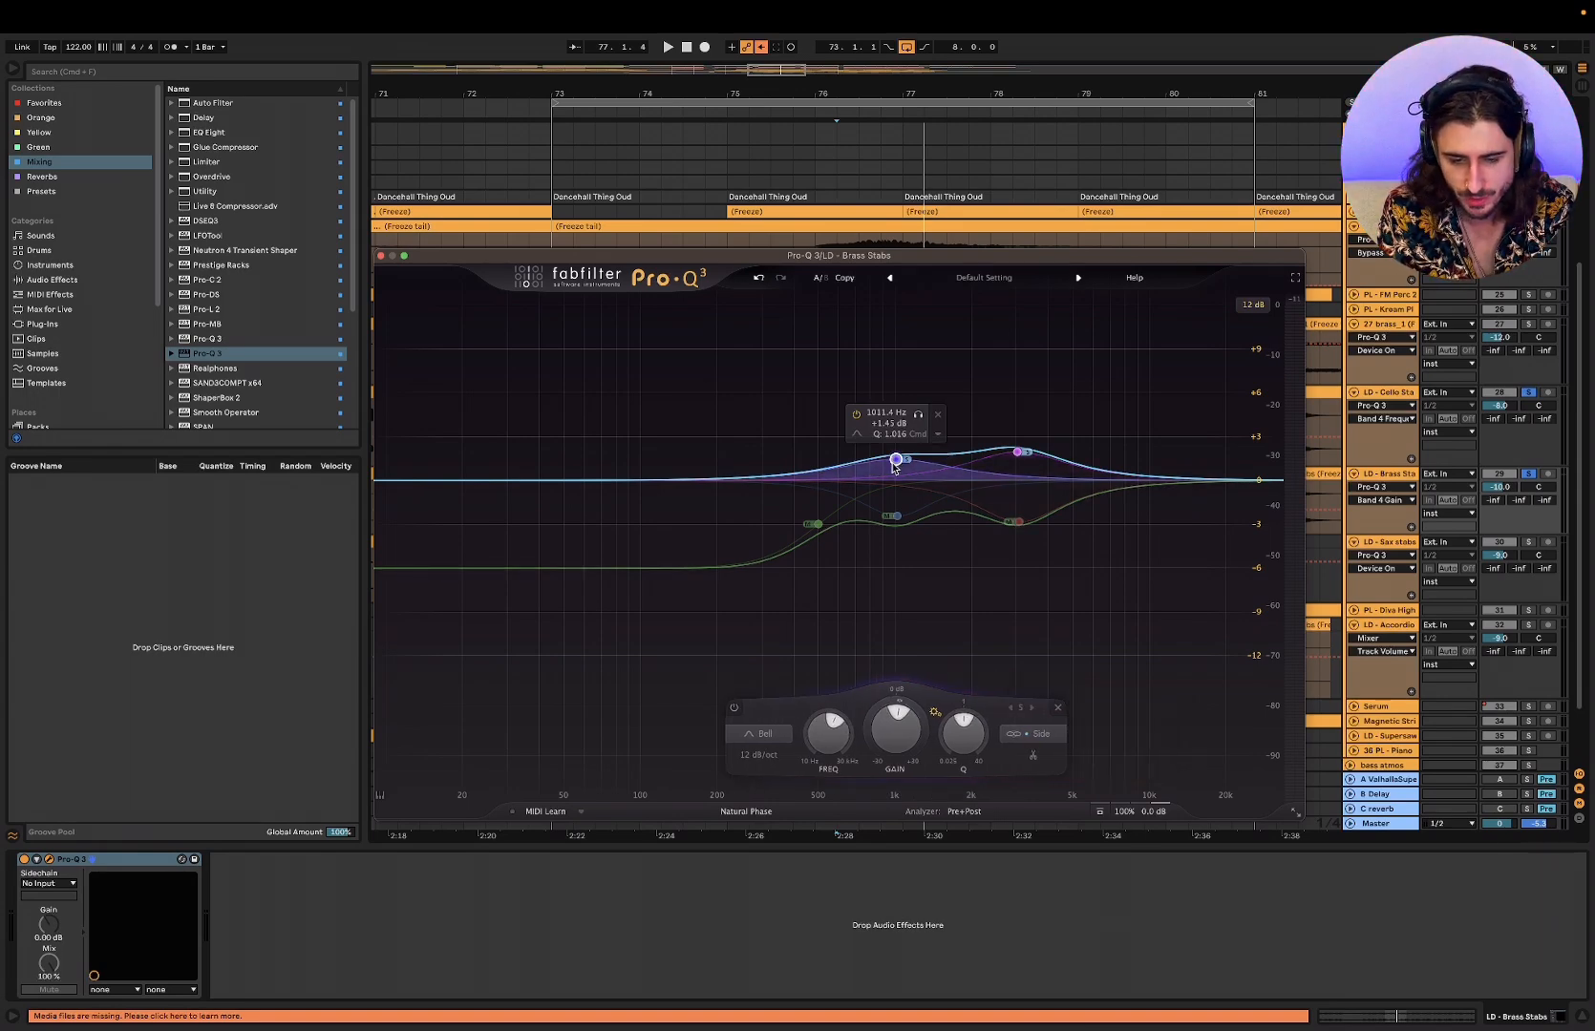
drag(895, 464, 895, 468)
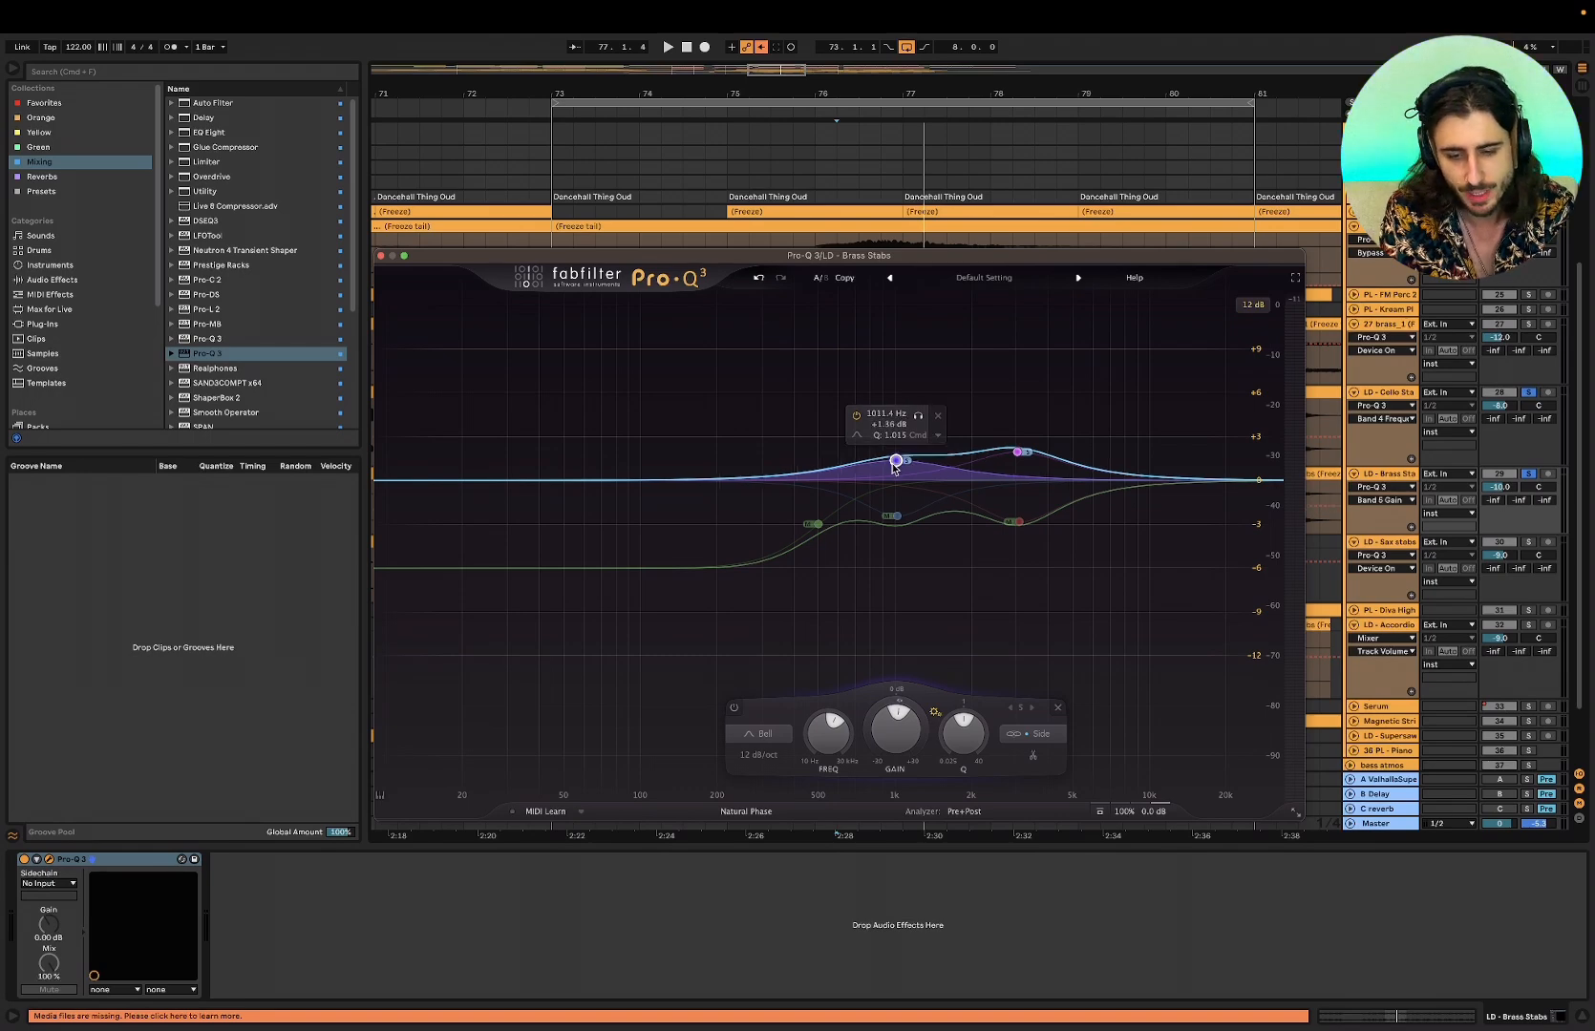
- Open and close Pro-Q 3 on the cello track and add the LD - Sax stabs track to the solo
key(Up)
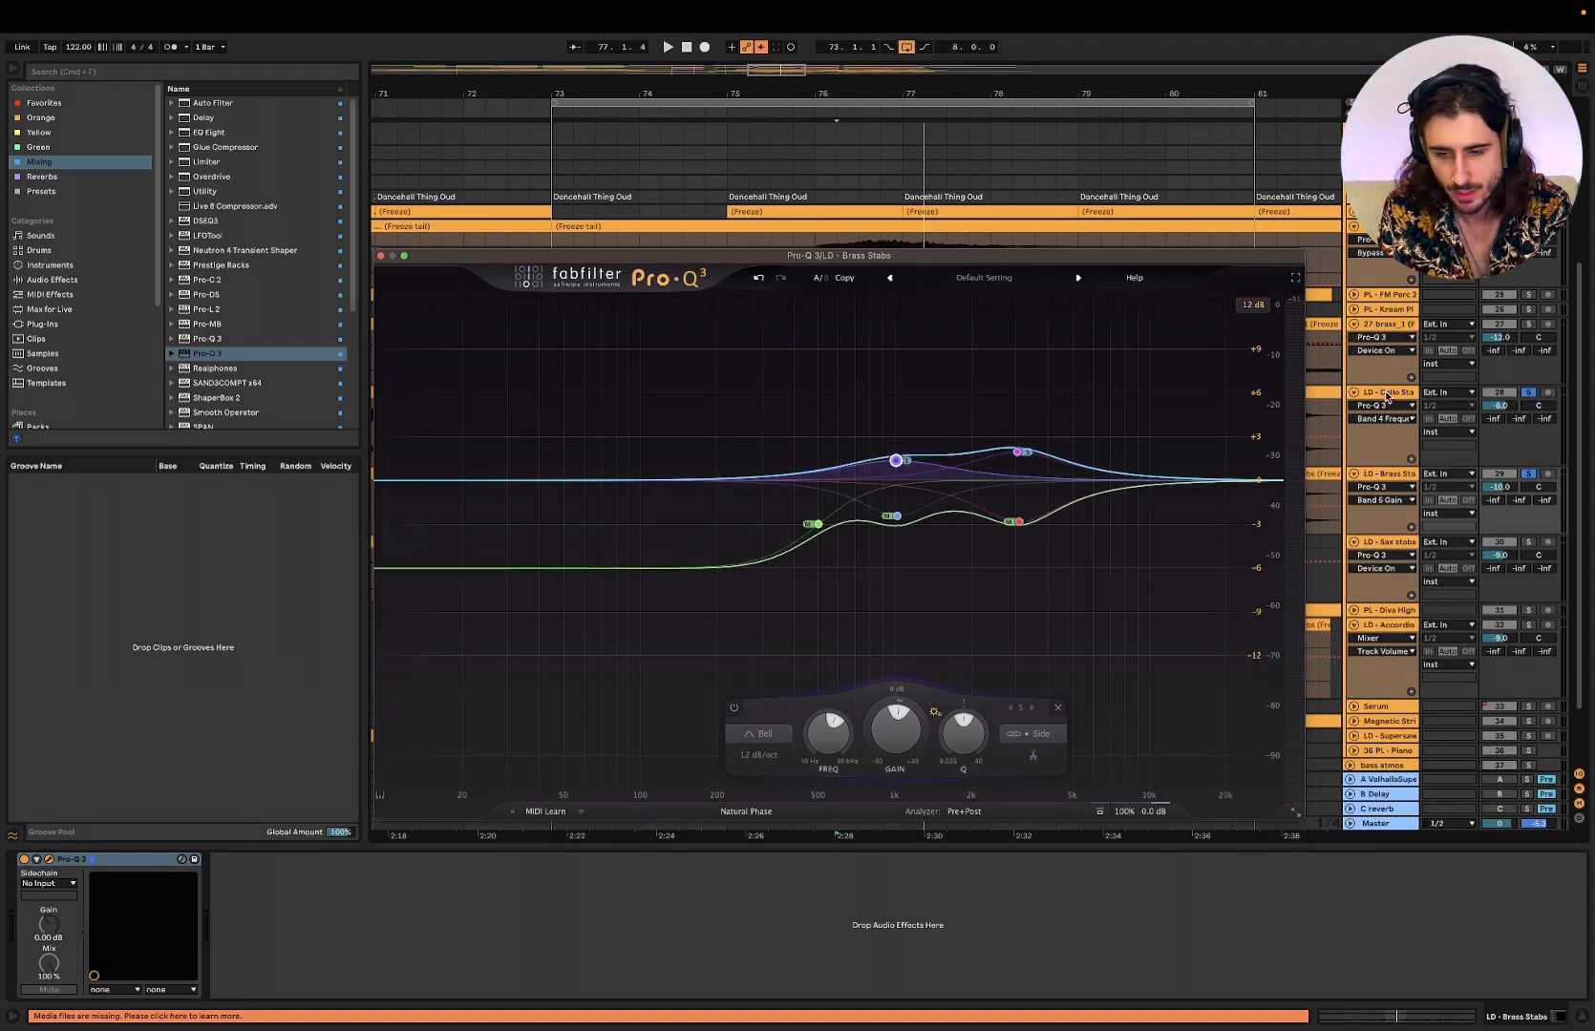
click(52, 861)
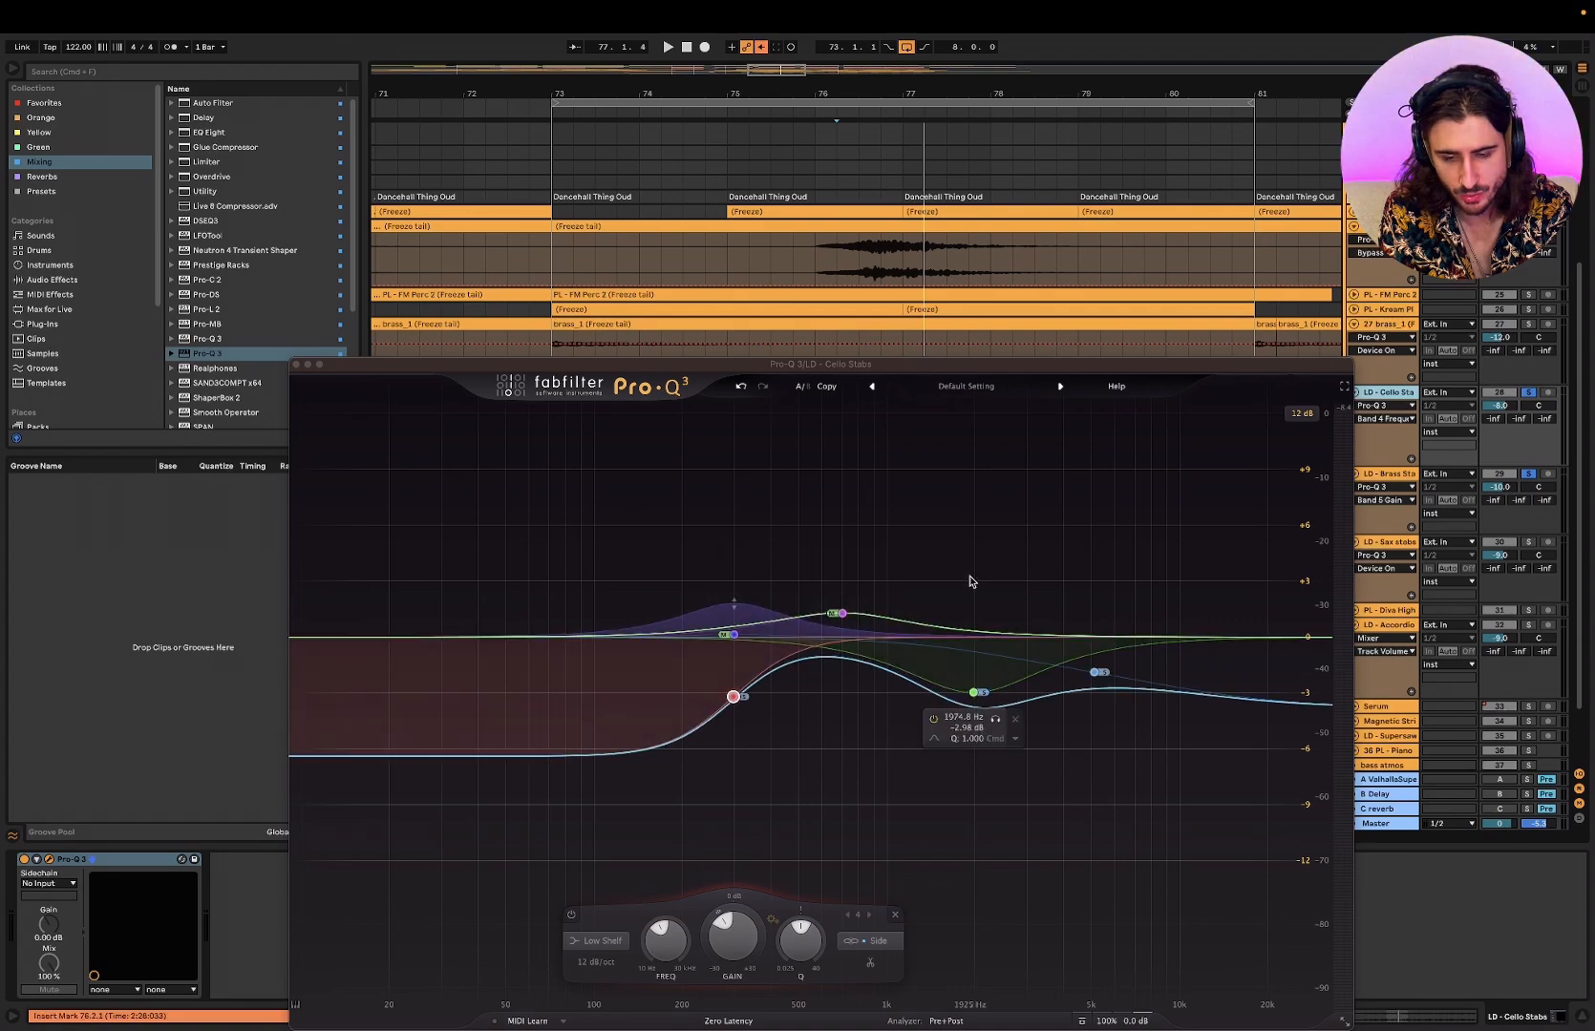
click(297, 366)
scroll(1558, 488, down, 2)
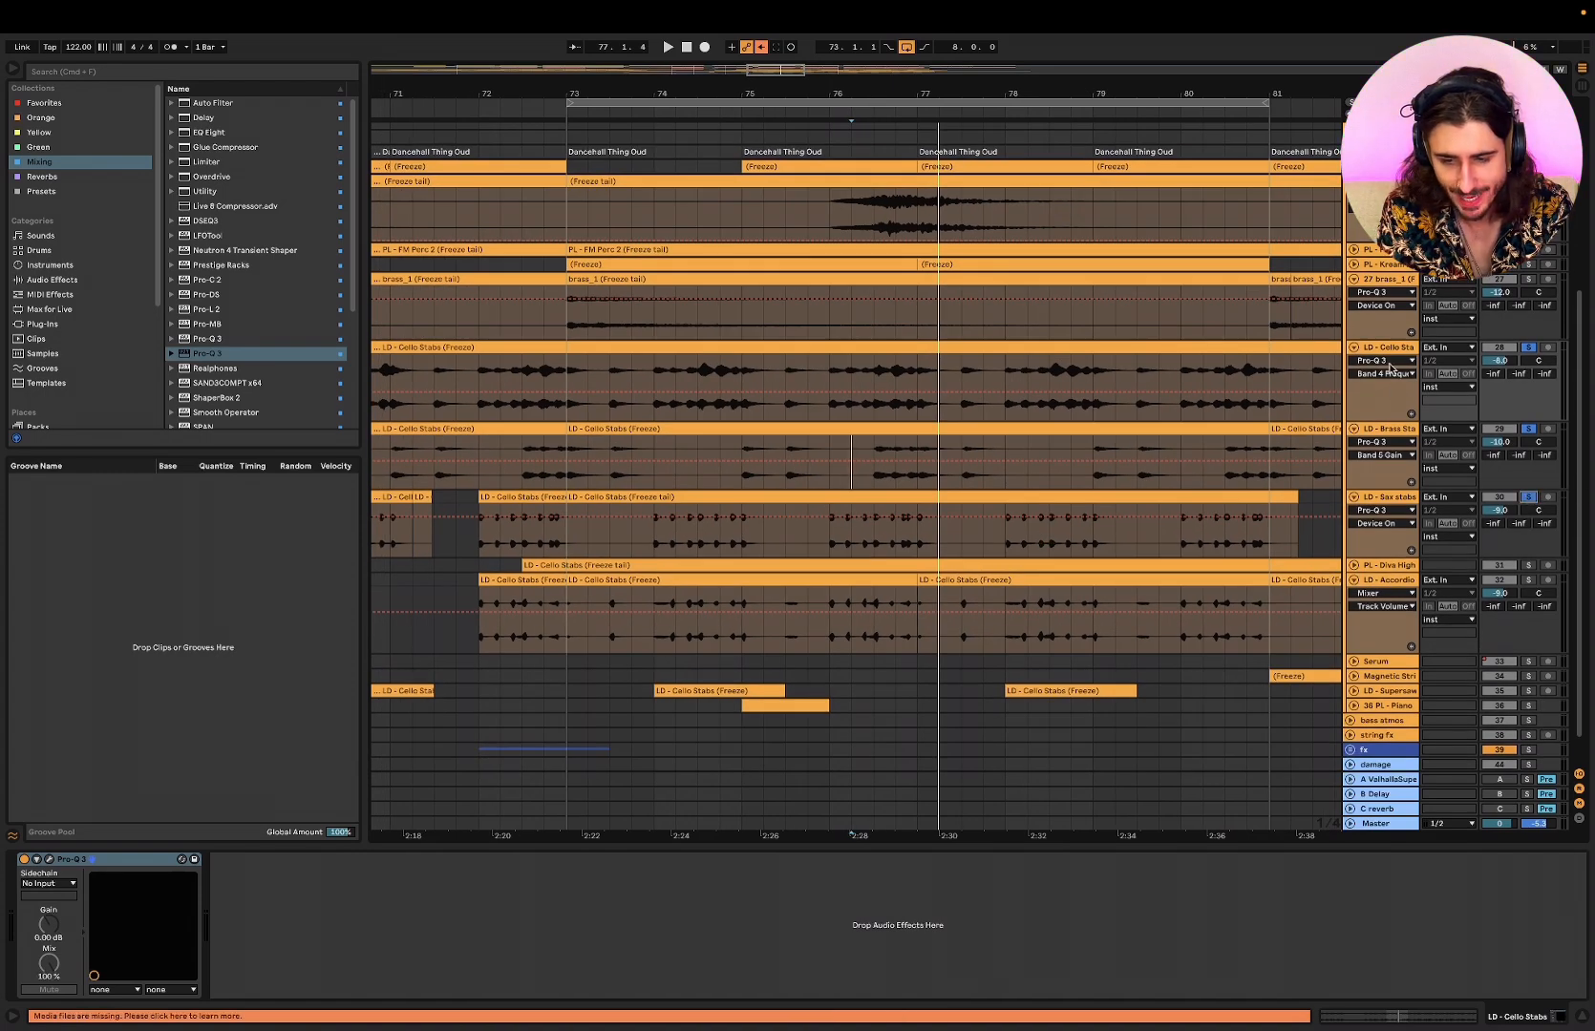
- Review the Pro-Q 3 curves on the cello and brass stabs tracks, closing each one
click(1350, 387)
click(49, 859)
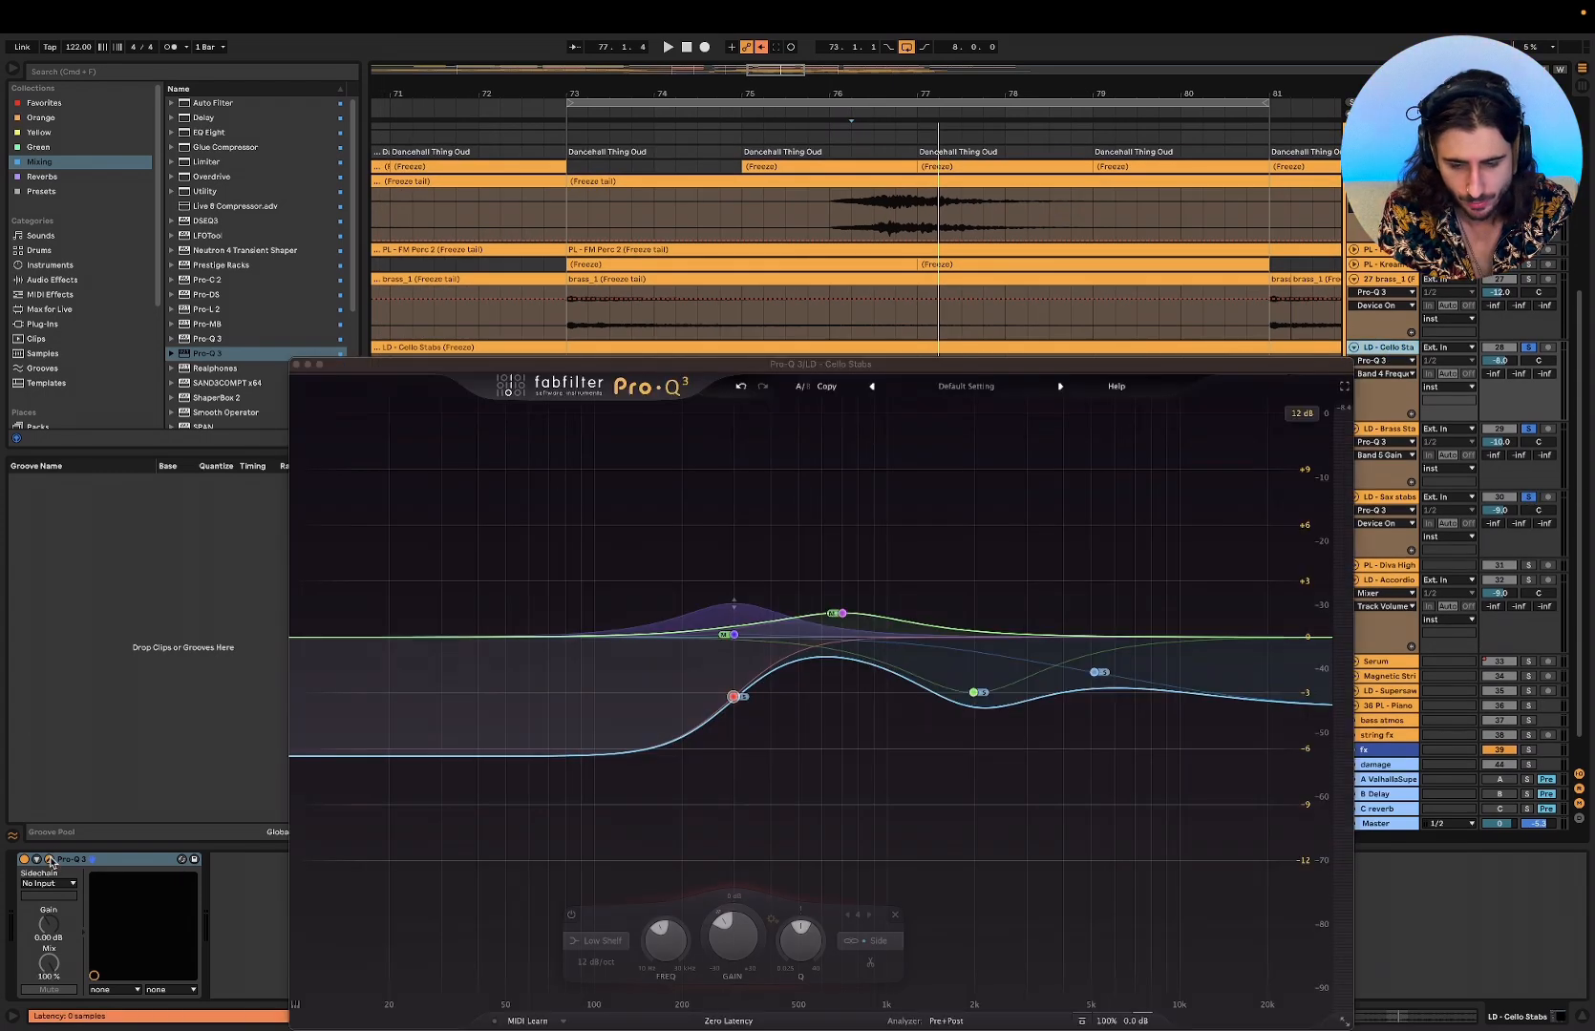
click(50, 860)
click(1404, 432)
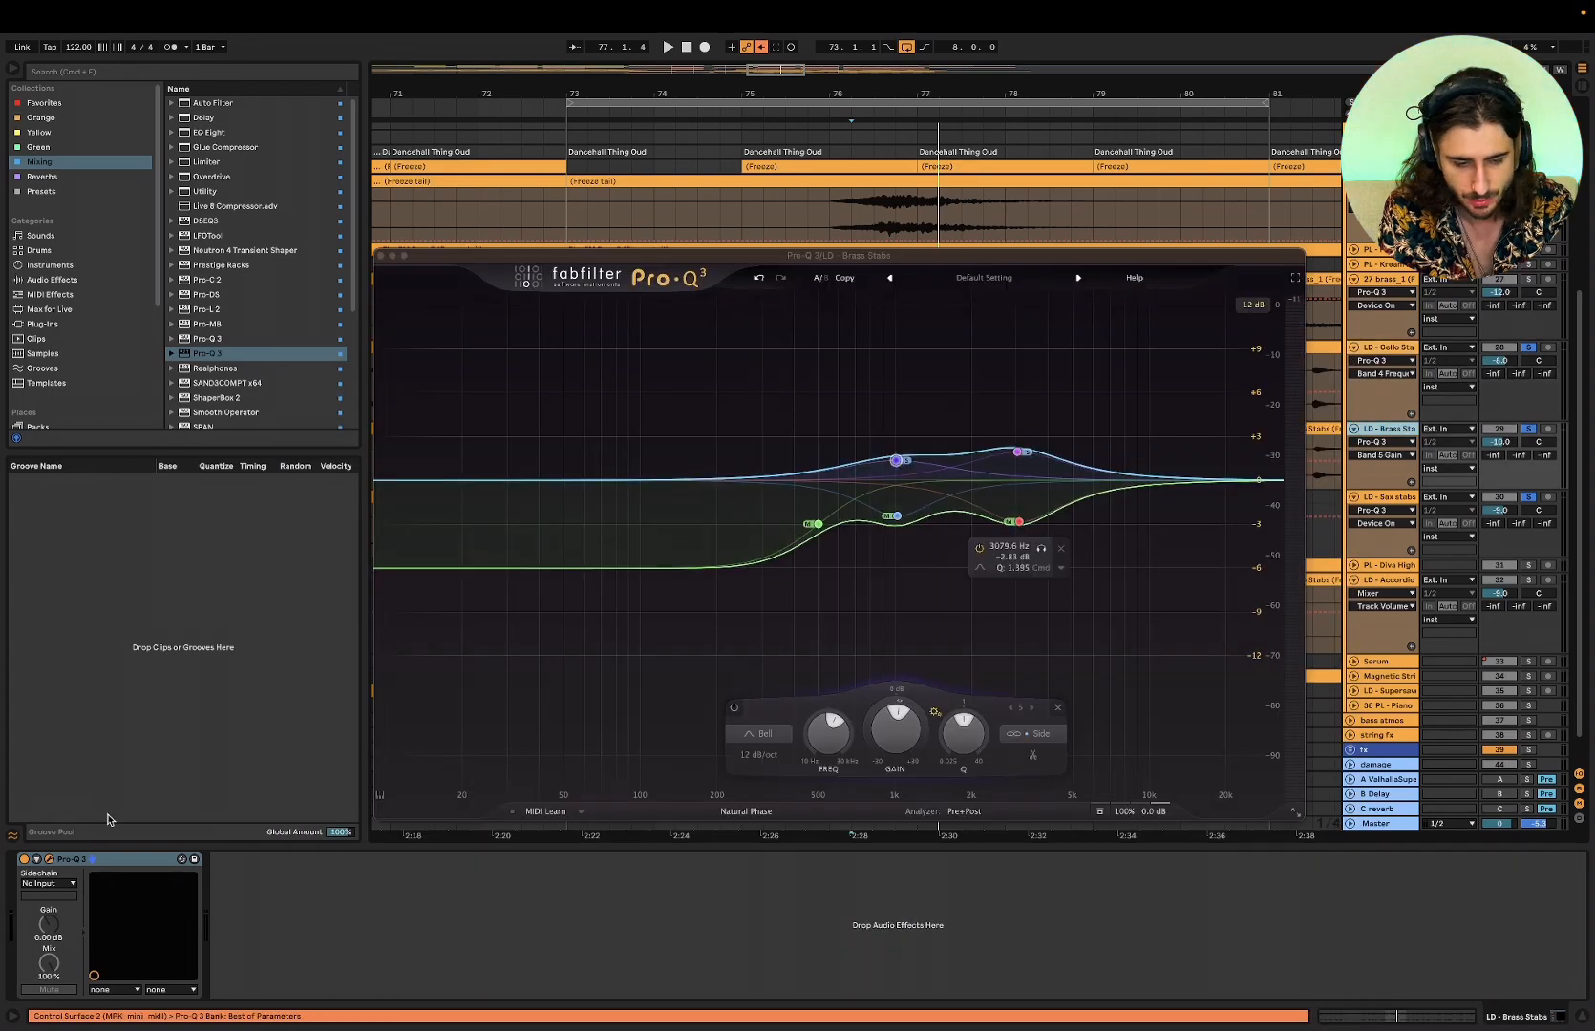
click(50, 860)
click(50, 860)
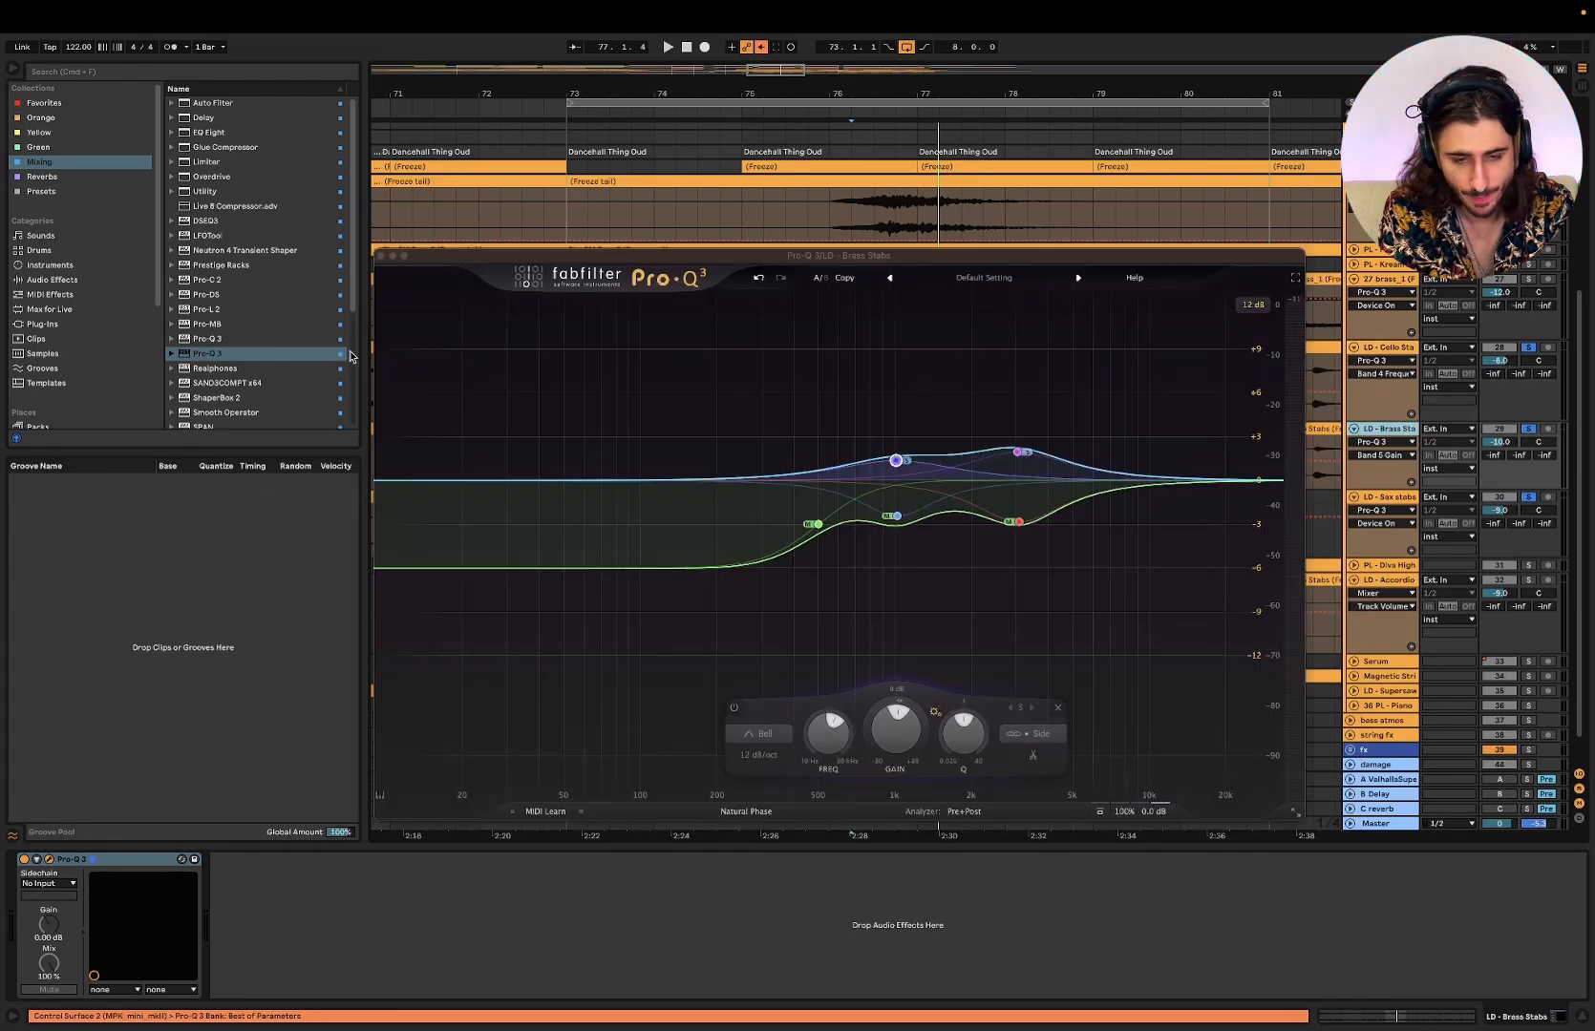
click(381, 256)
- Open Pro-Q 3 on the LD - Sax stabs track and adjust its lower Mid bell to about 503 Hz and +1.41 dB
click(1423, 503)
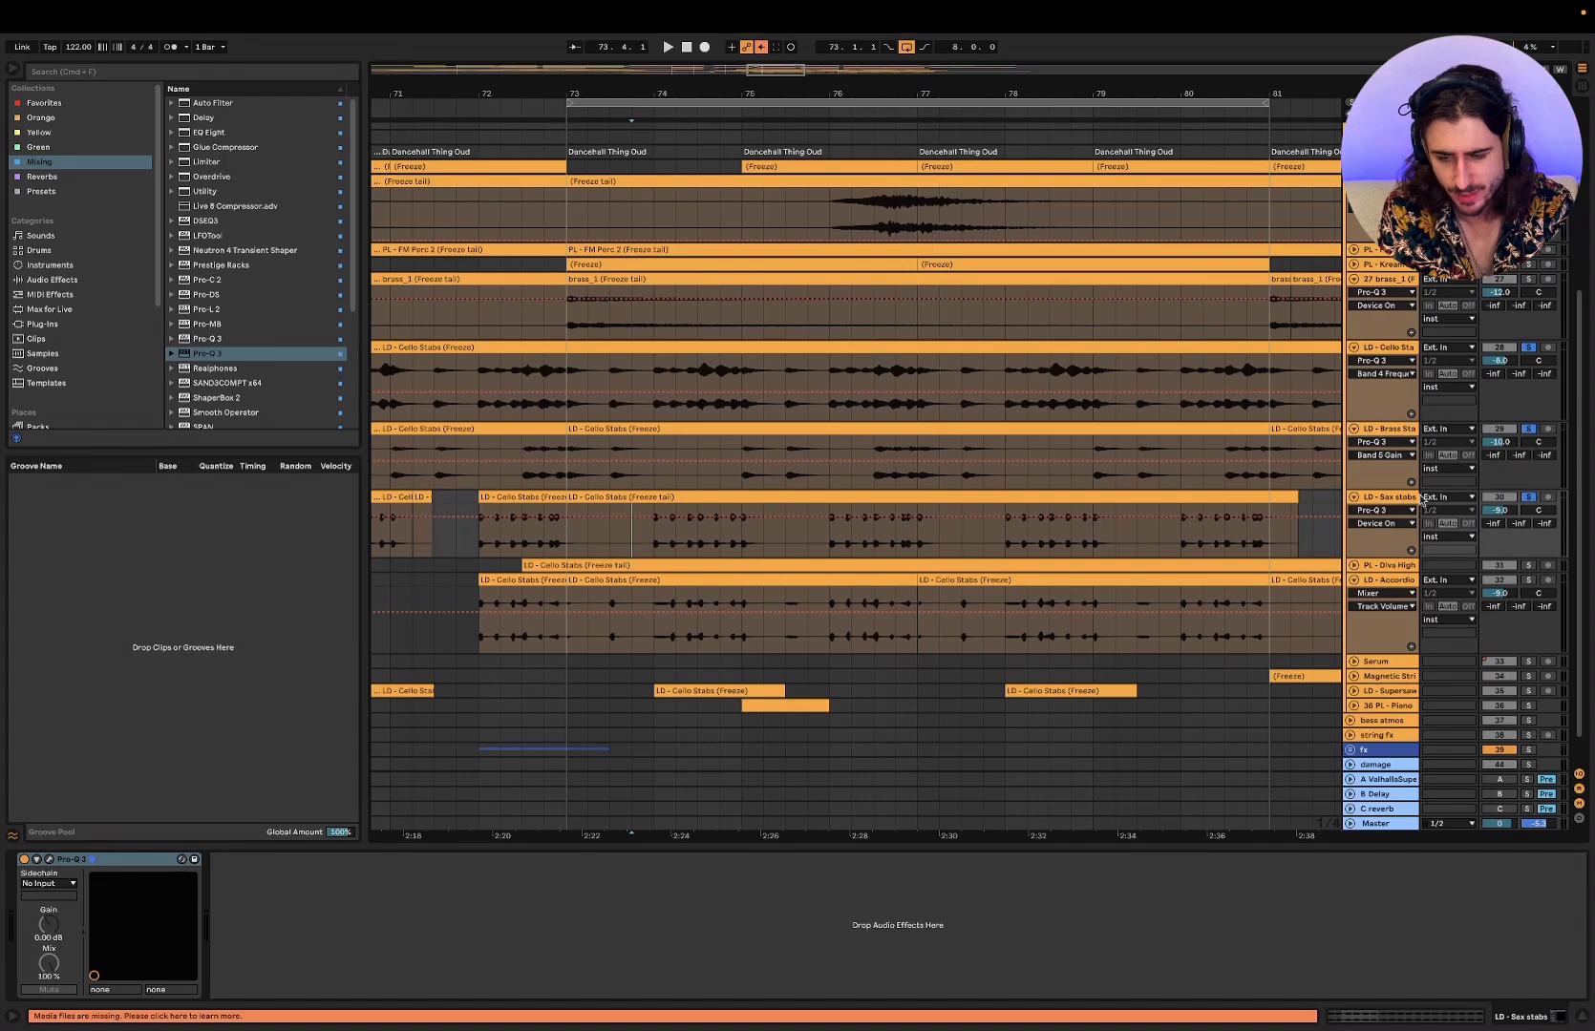
click(50, 859)
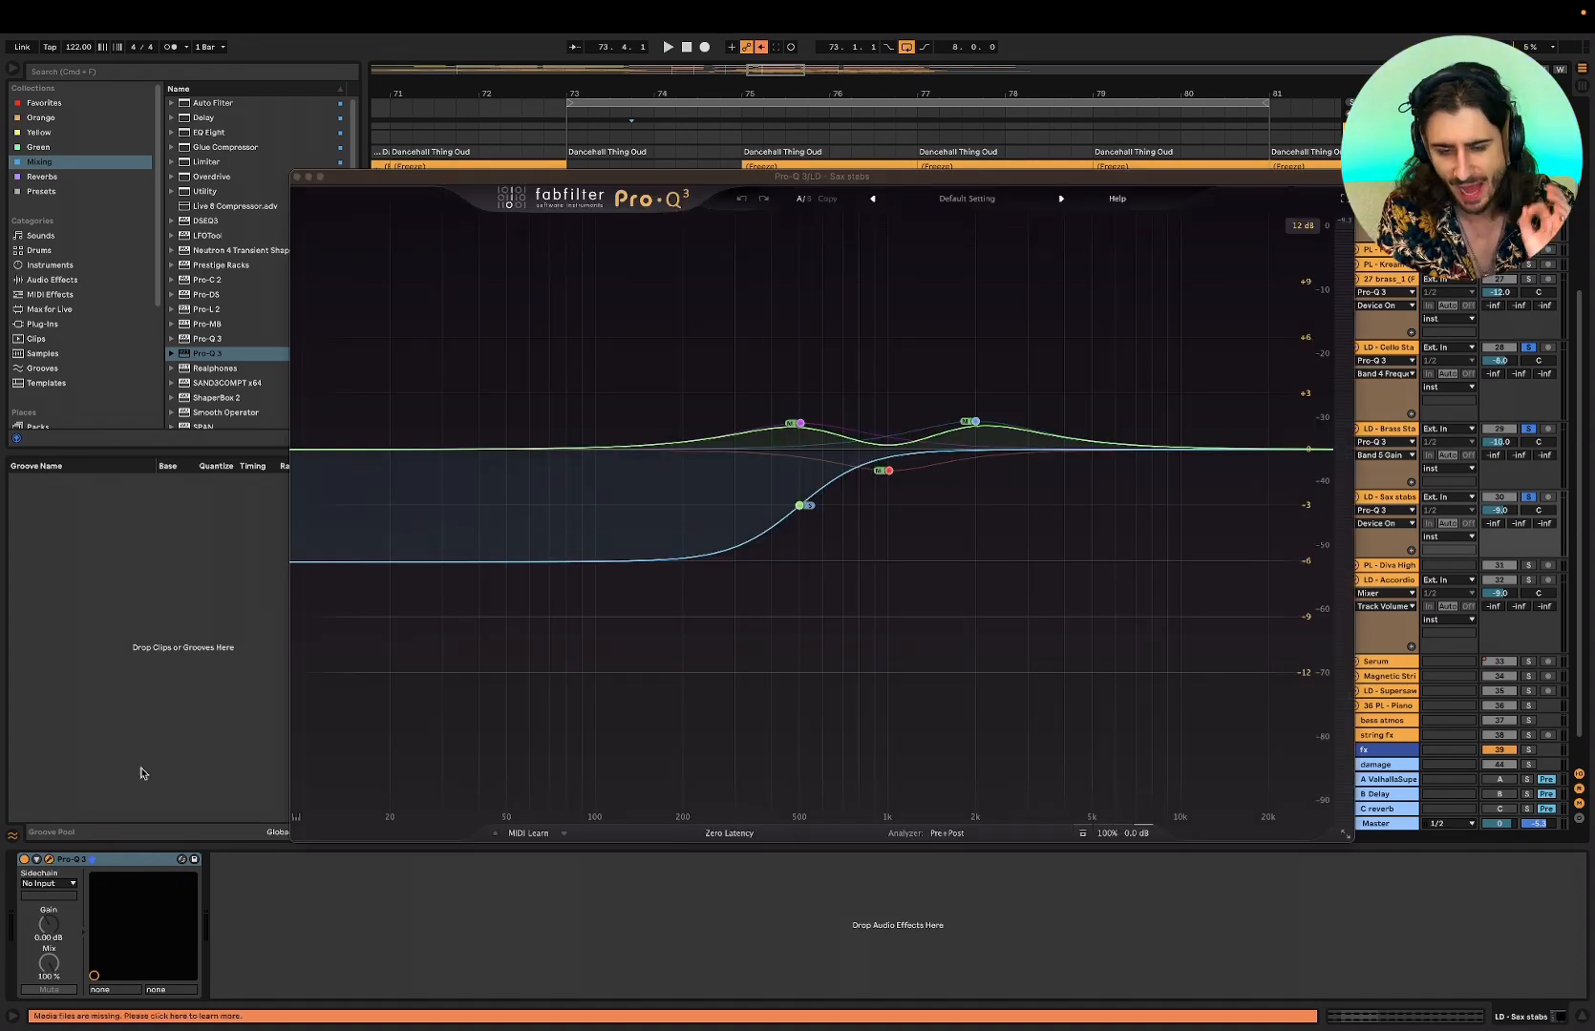
click(801, 424)
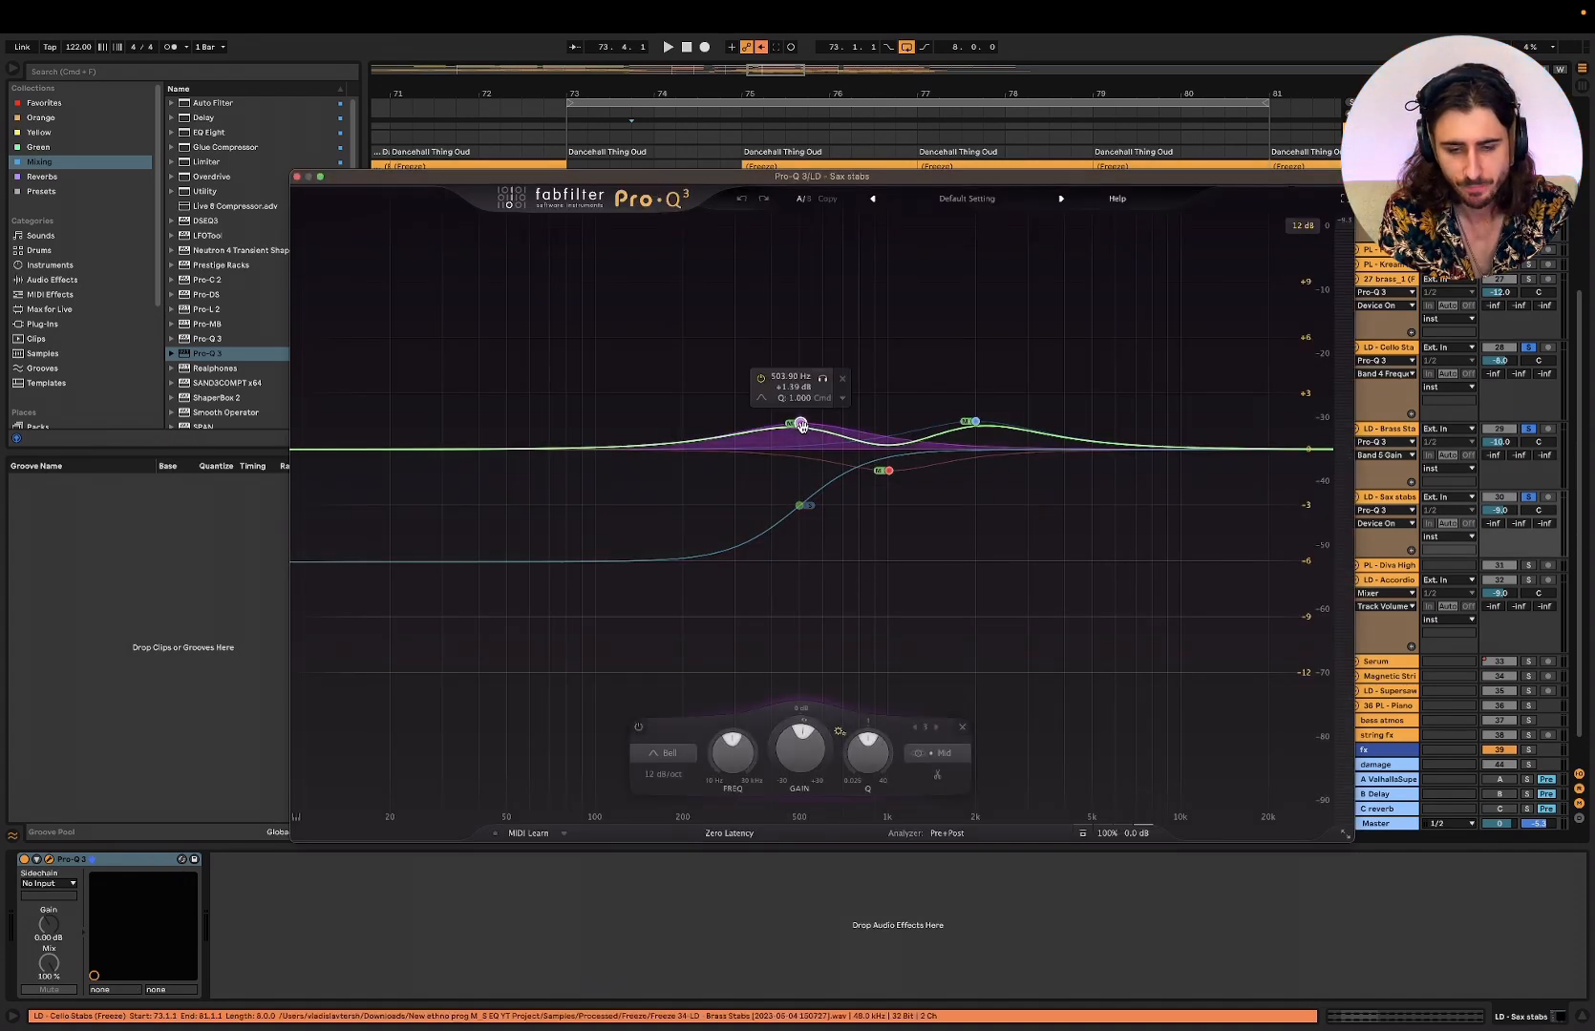
drag(802, 427, 801, 430)
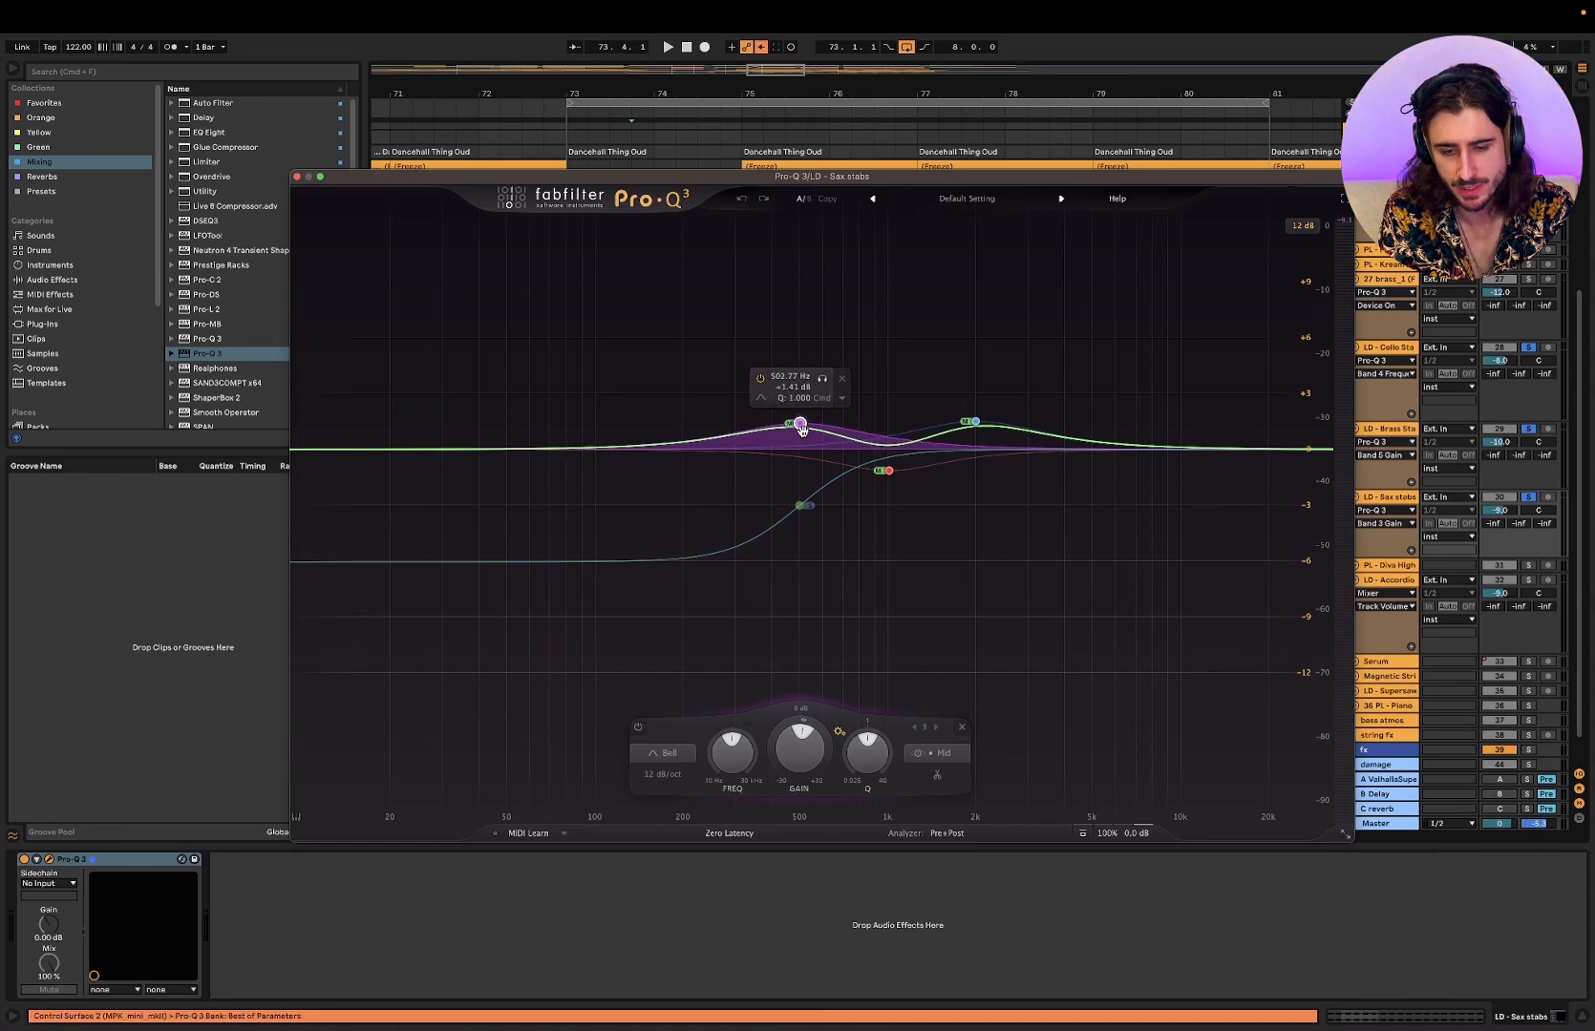
- Lower the sax stabs track volume to -12 dB during playback and compare the sax with its Pro-Q 3 bypassed and re-enabled
key(space)
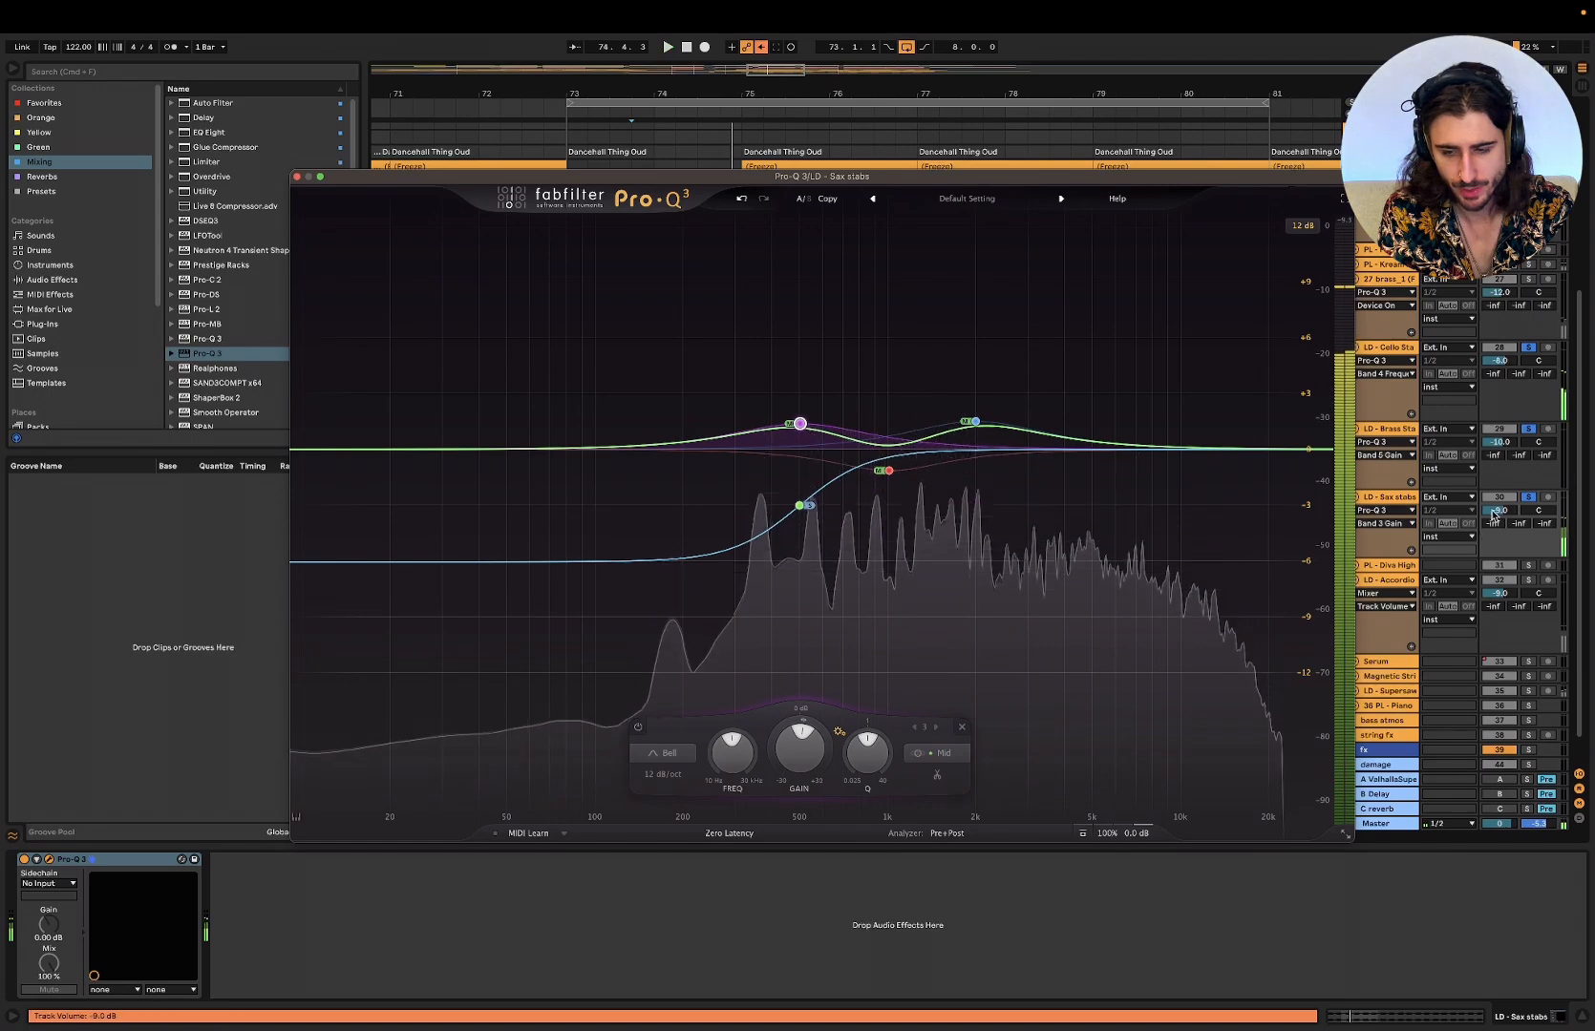
drag(1499, 510, 1499, 536)
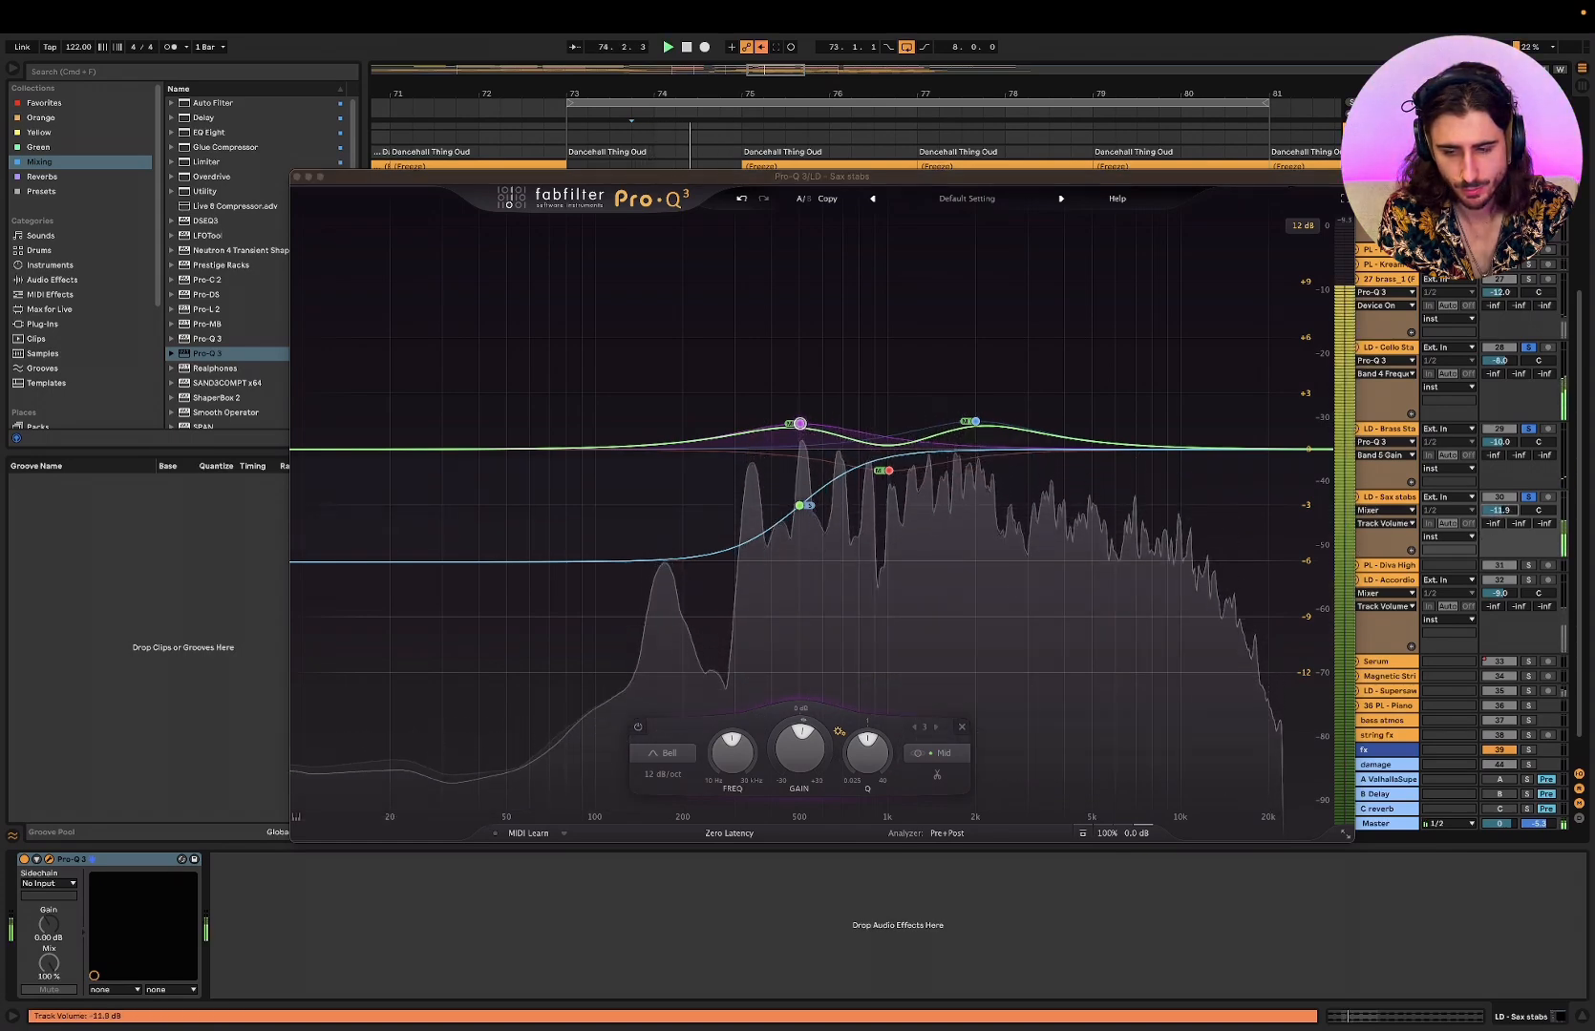
key(space)
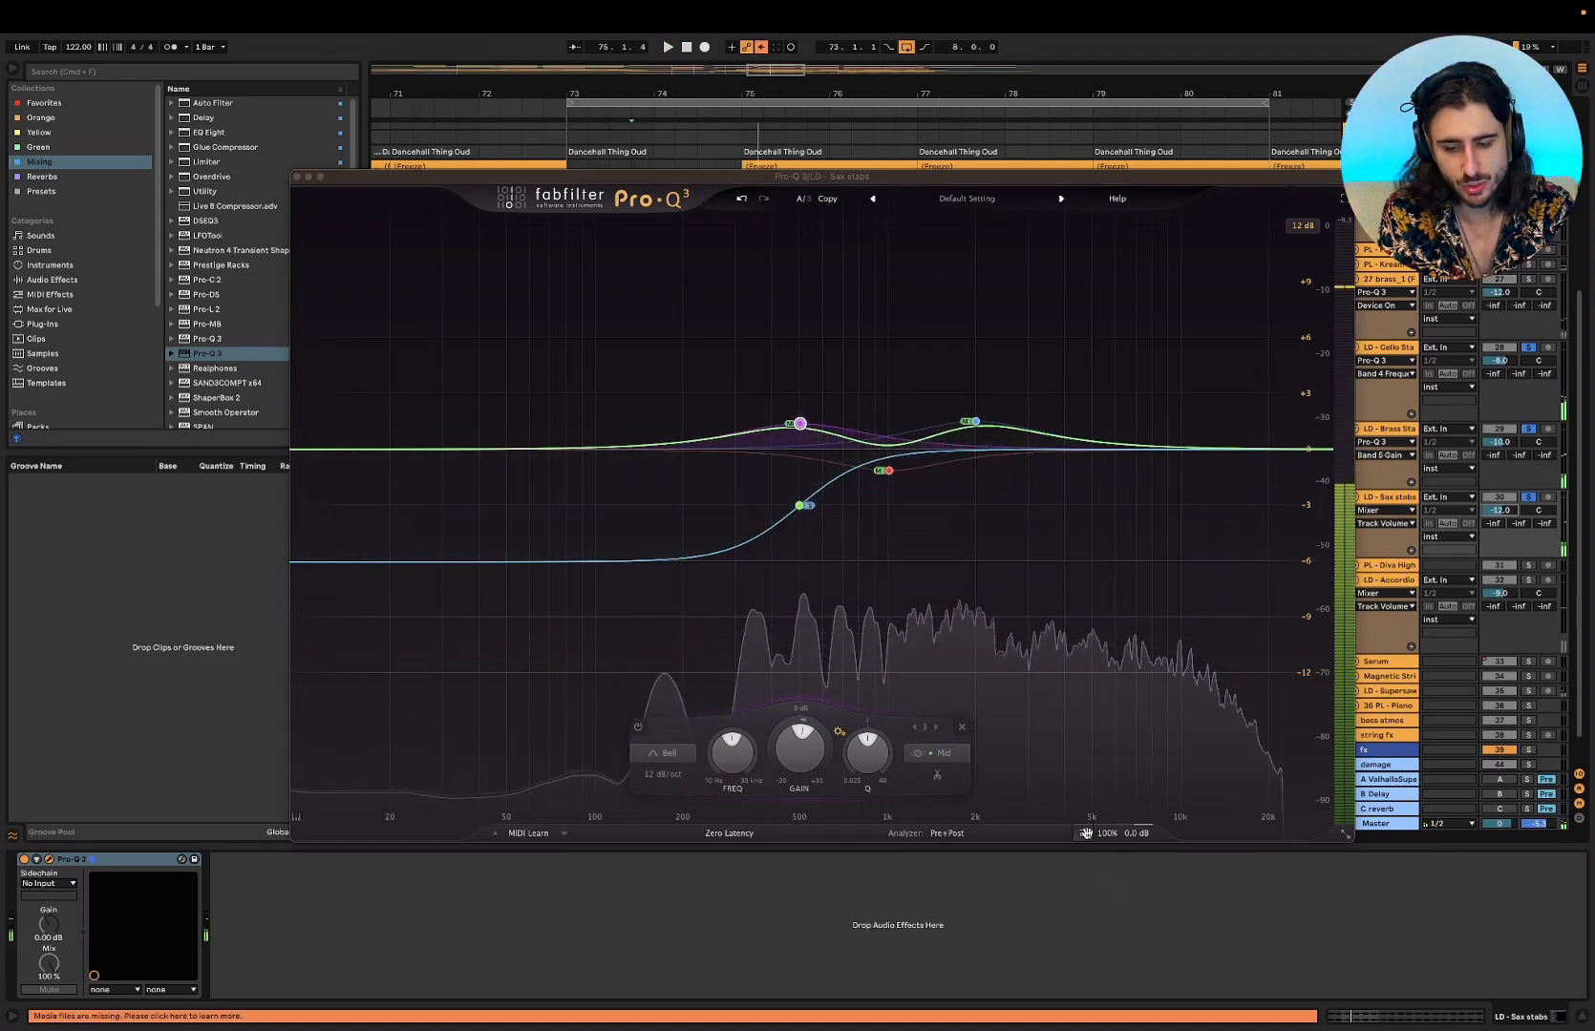
click(1083, 833)
key(space)
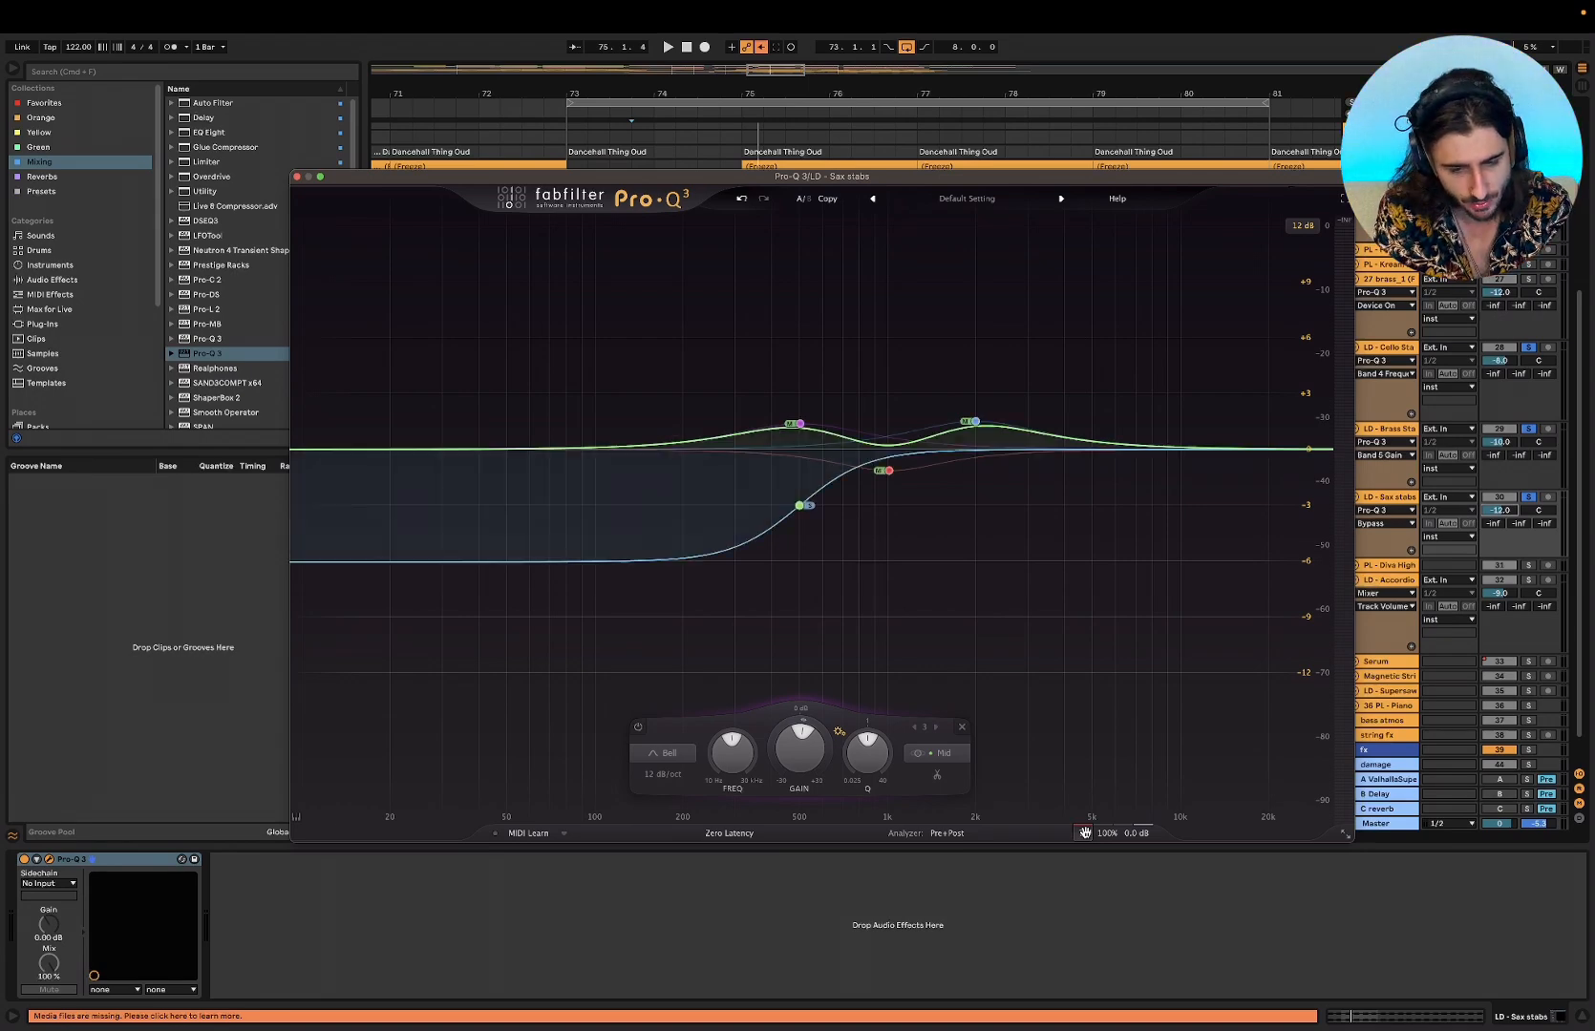
- Deepen the sax stabs' Mid bell near 1007 Hz to about -2.8 dB during playback and audition the cut
key(space)
drag(886, 474, 887, 506)
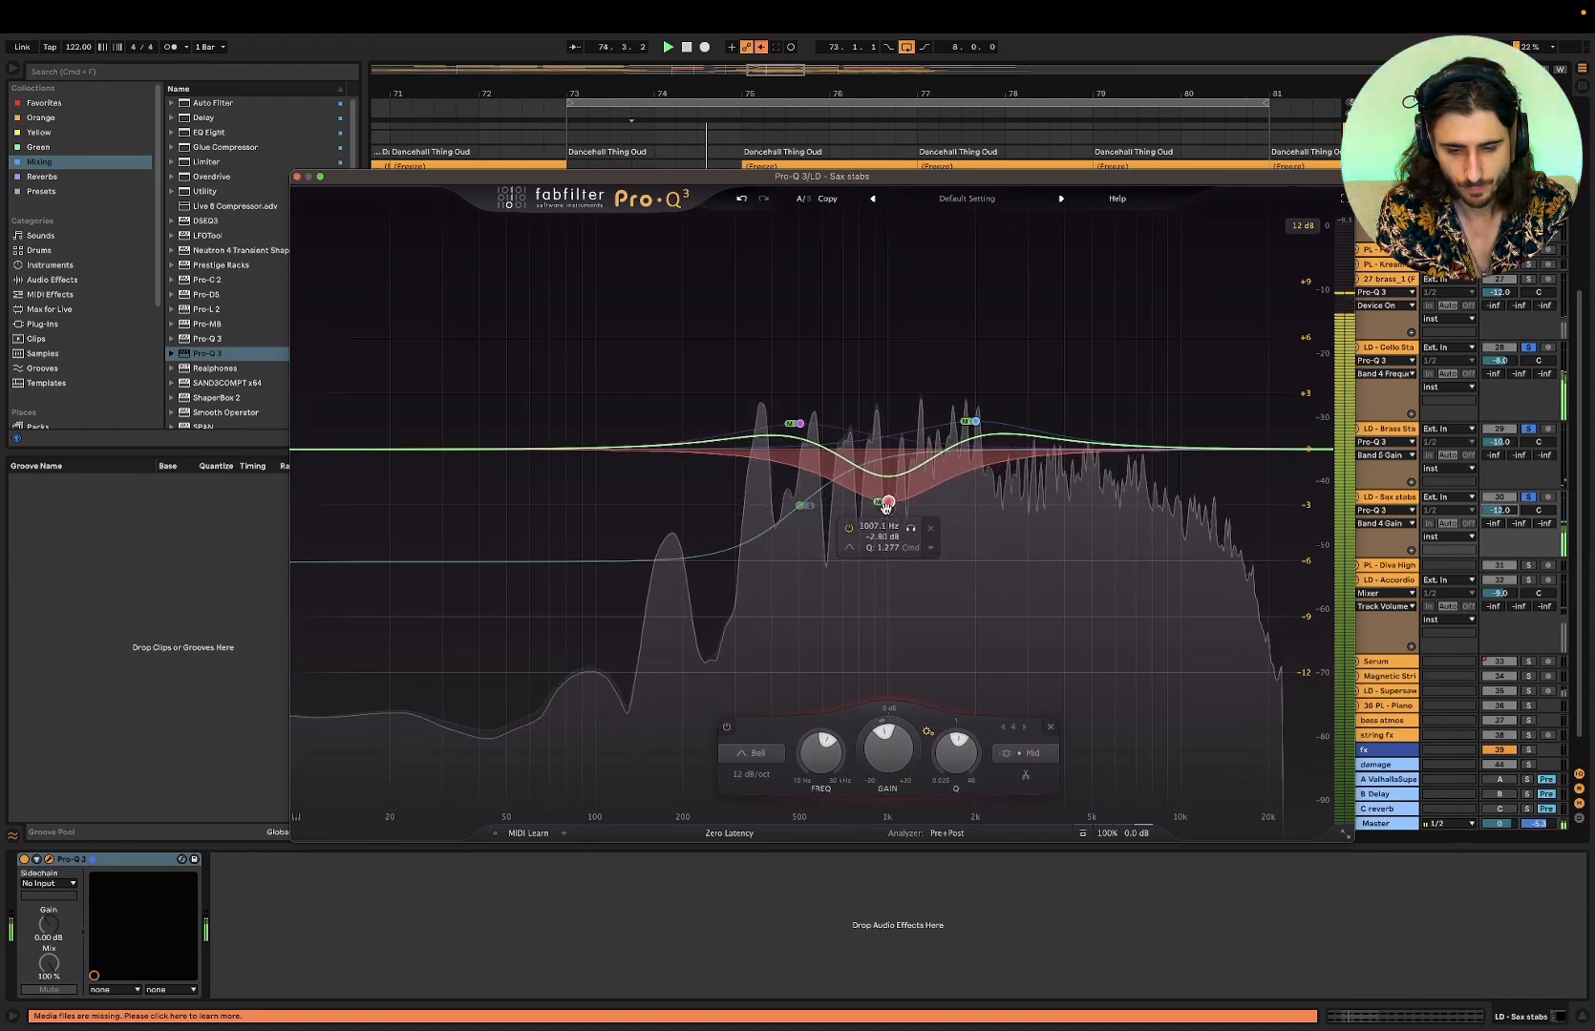
key(space)
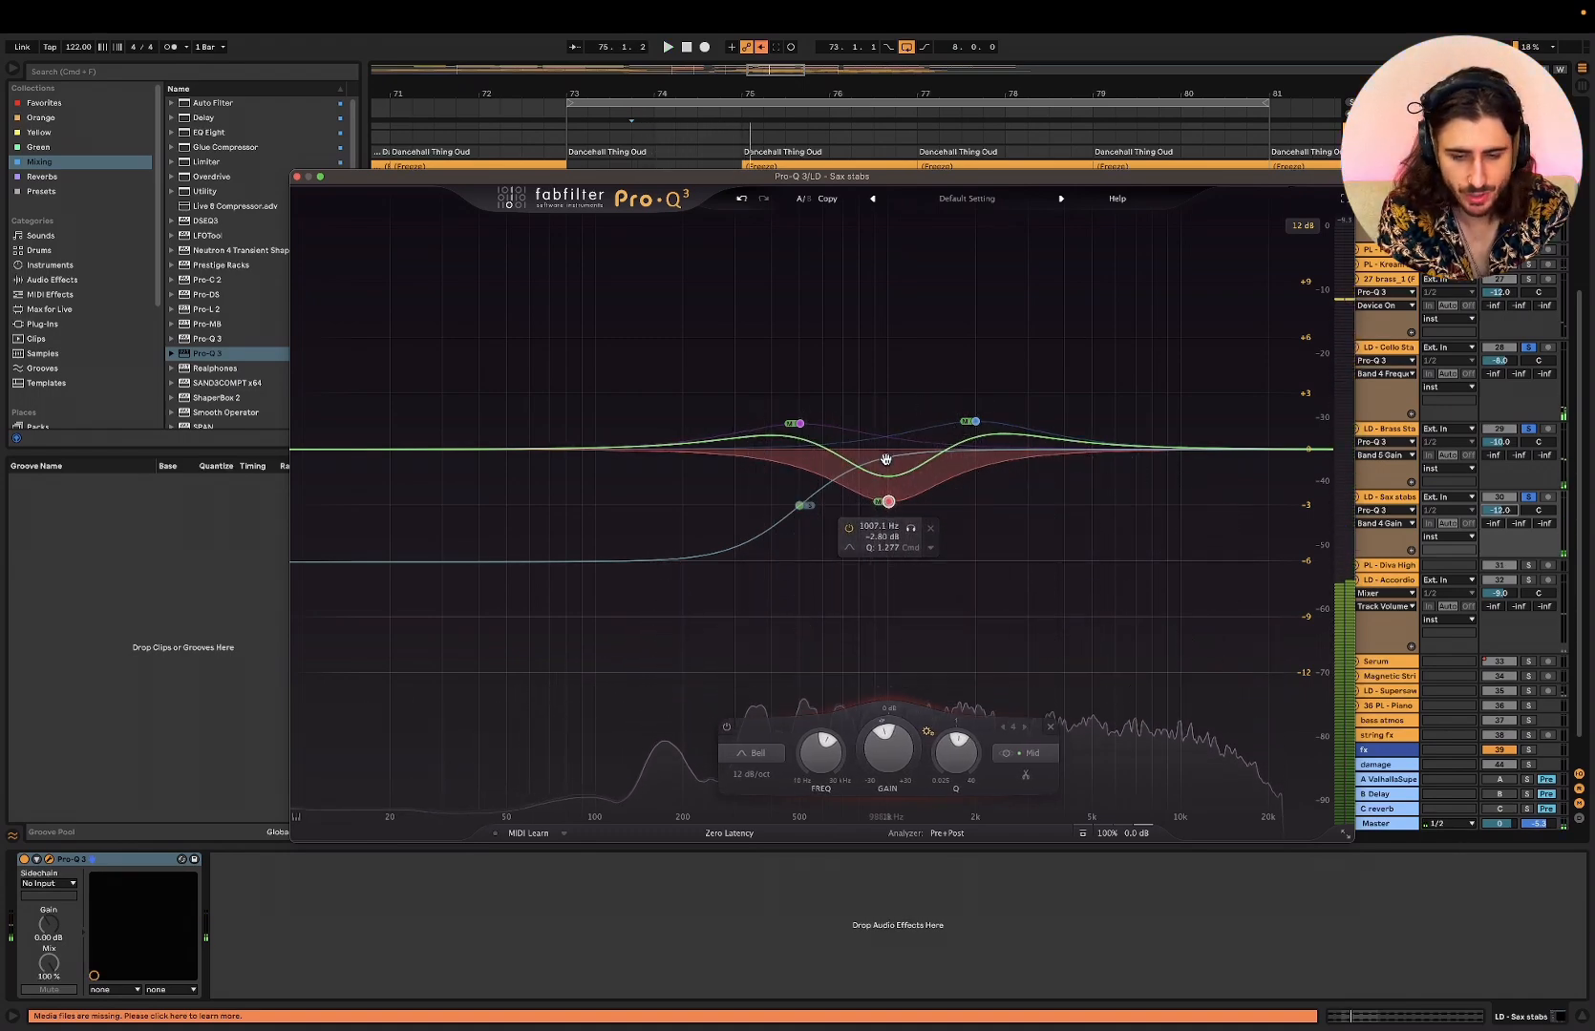
key(space)
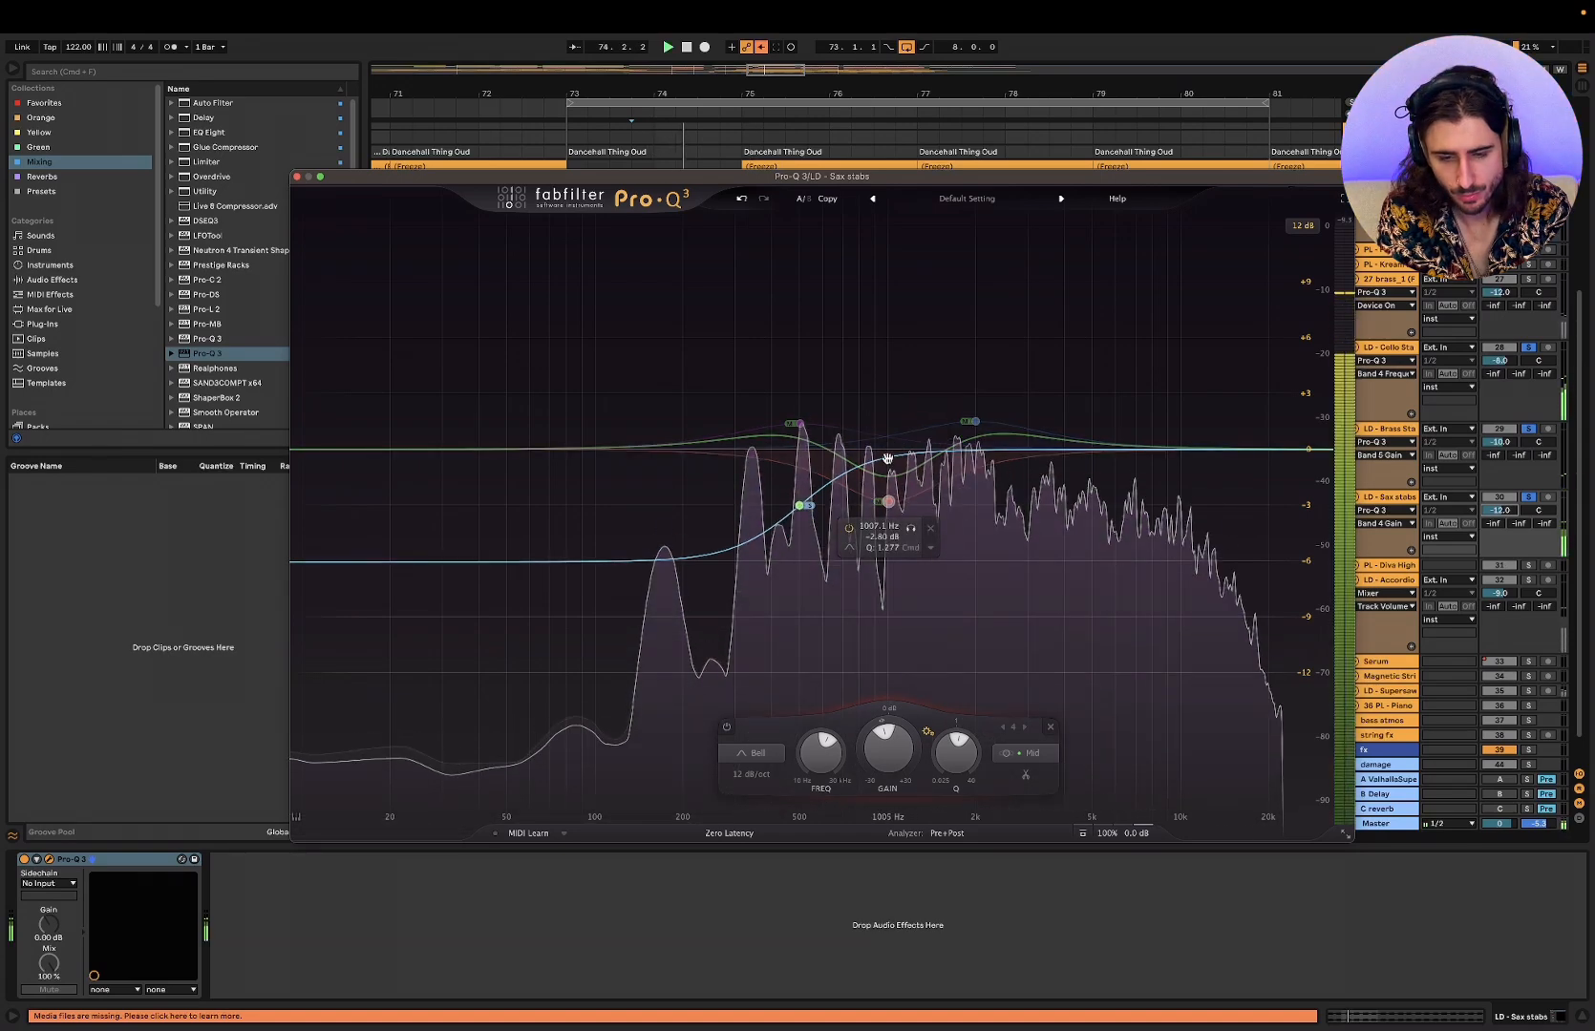
- Add a Side bell near 700 Hz at about +1.5 dB to the sax stabs' Pro-Q 3 while auditioning it
key(space)
mouse_move(884, 448)
mouse_down()
mouse_move(885, 409)
mouse_move(887, 426)
mouse_move(859, 435)
mouse_up()
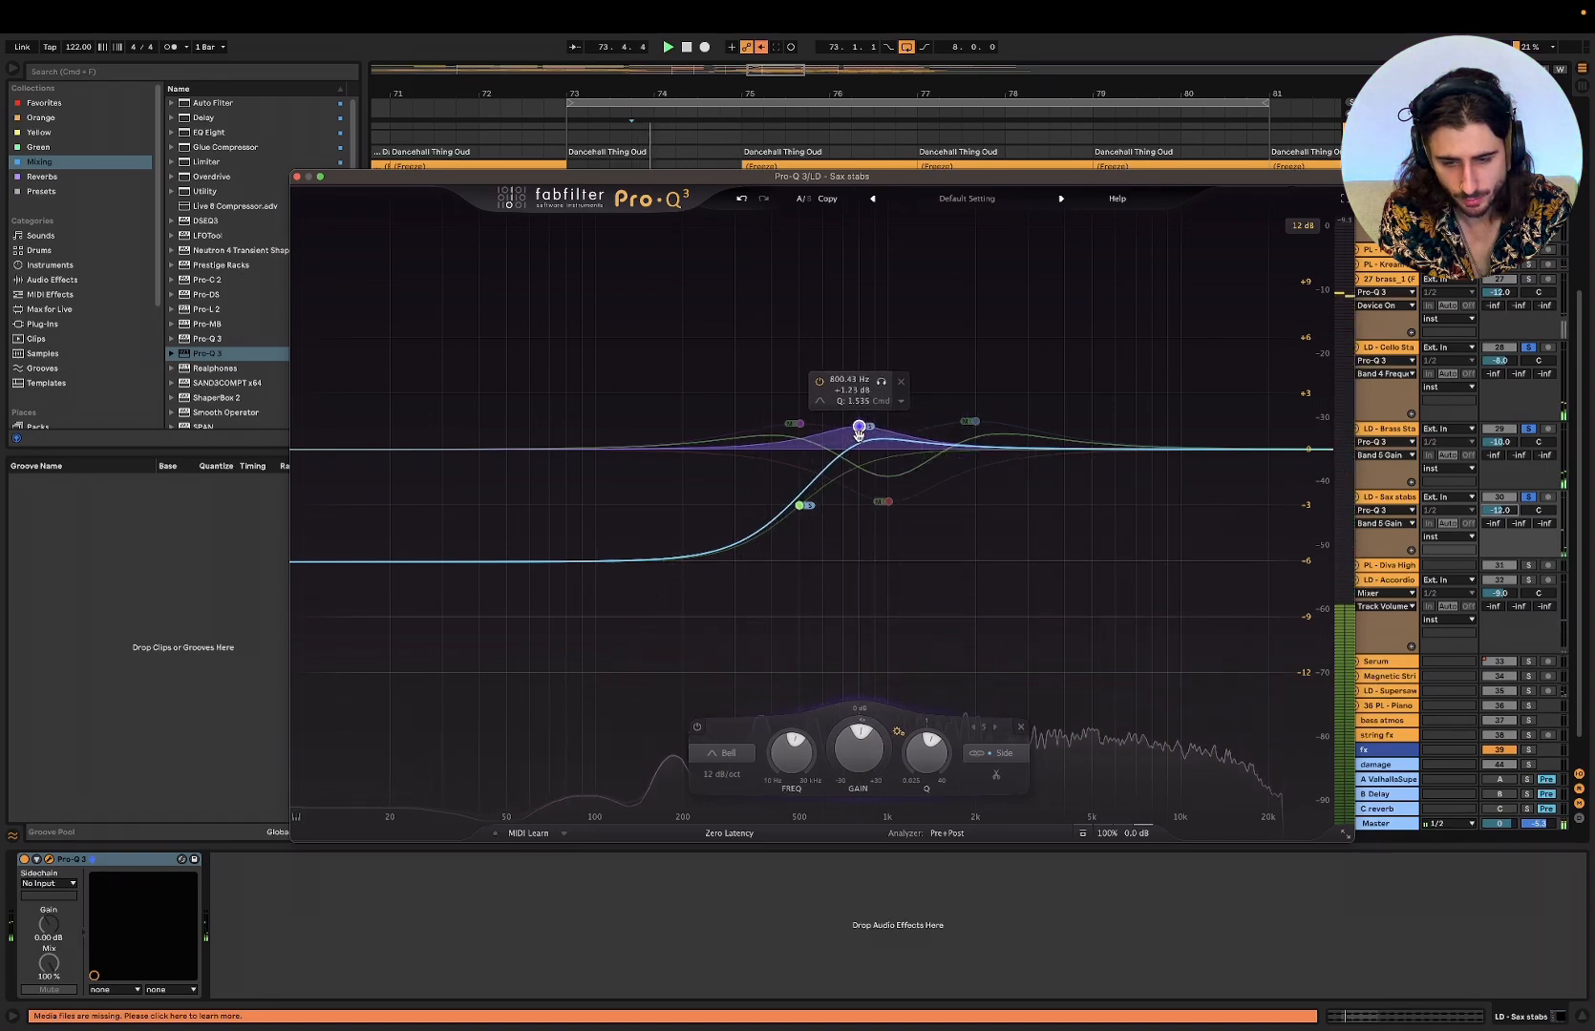
drag(859, 435, 842, 429)
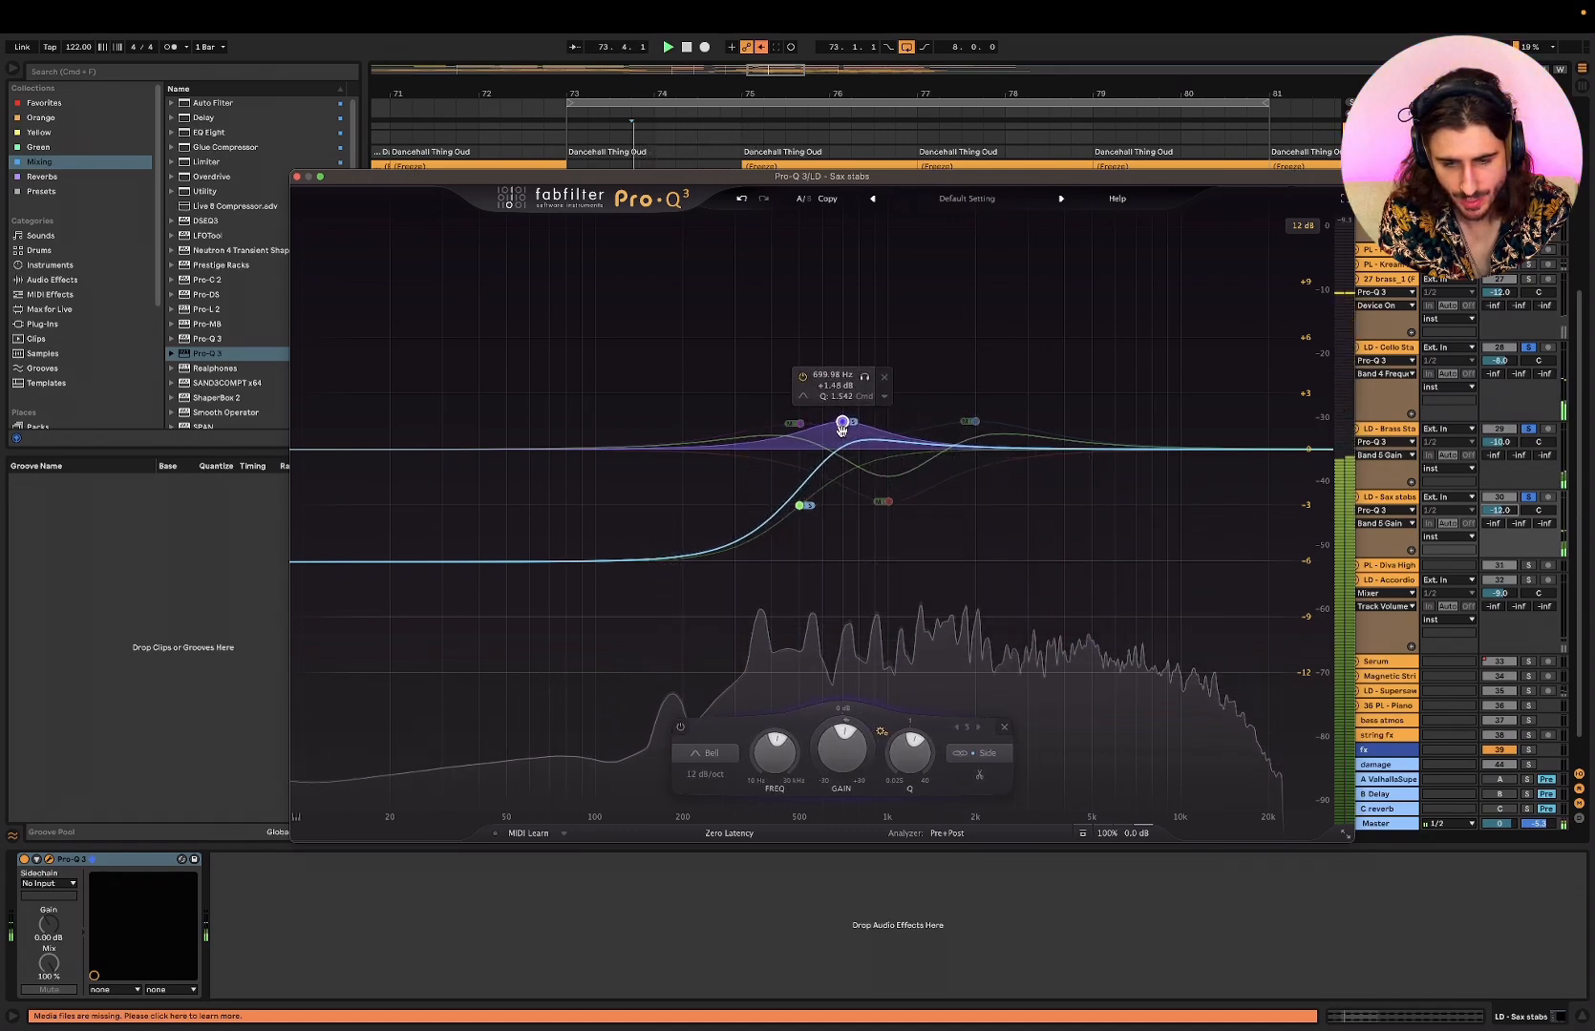
key(space)
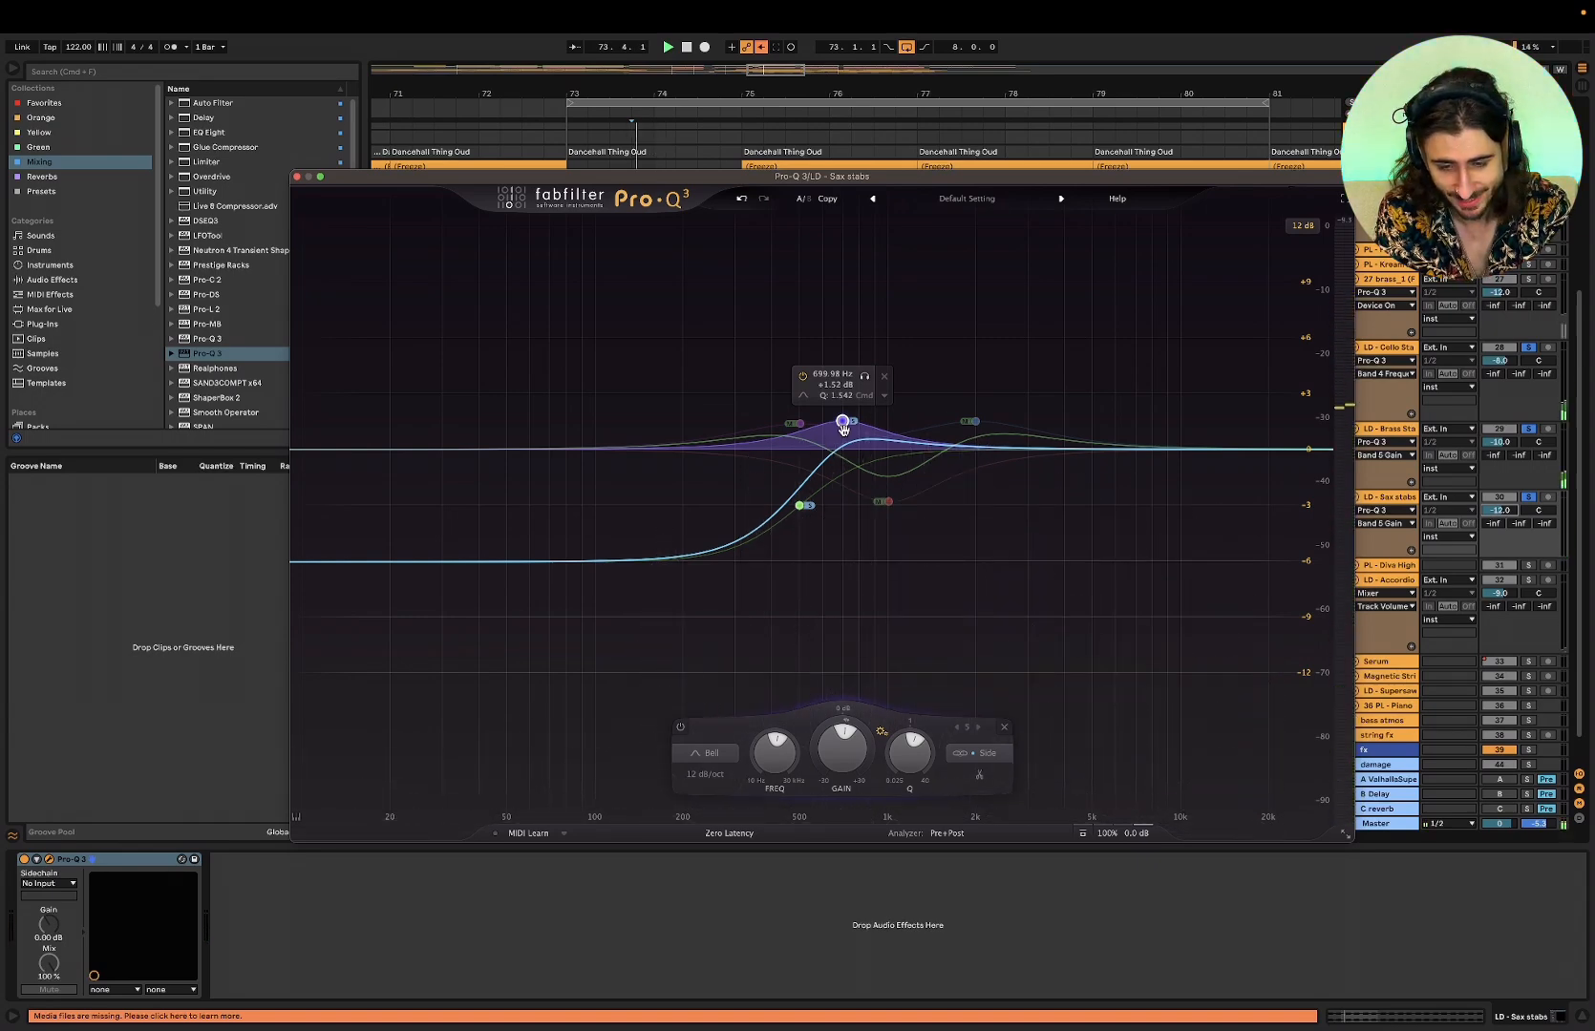
key(space)
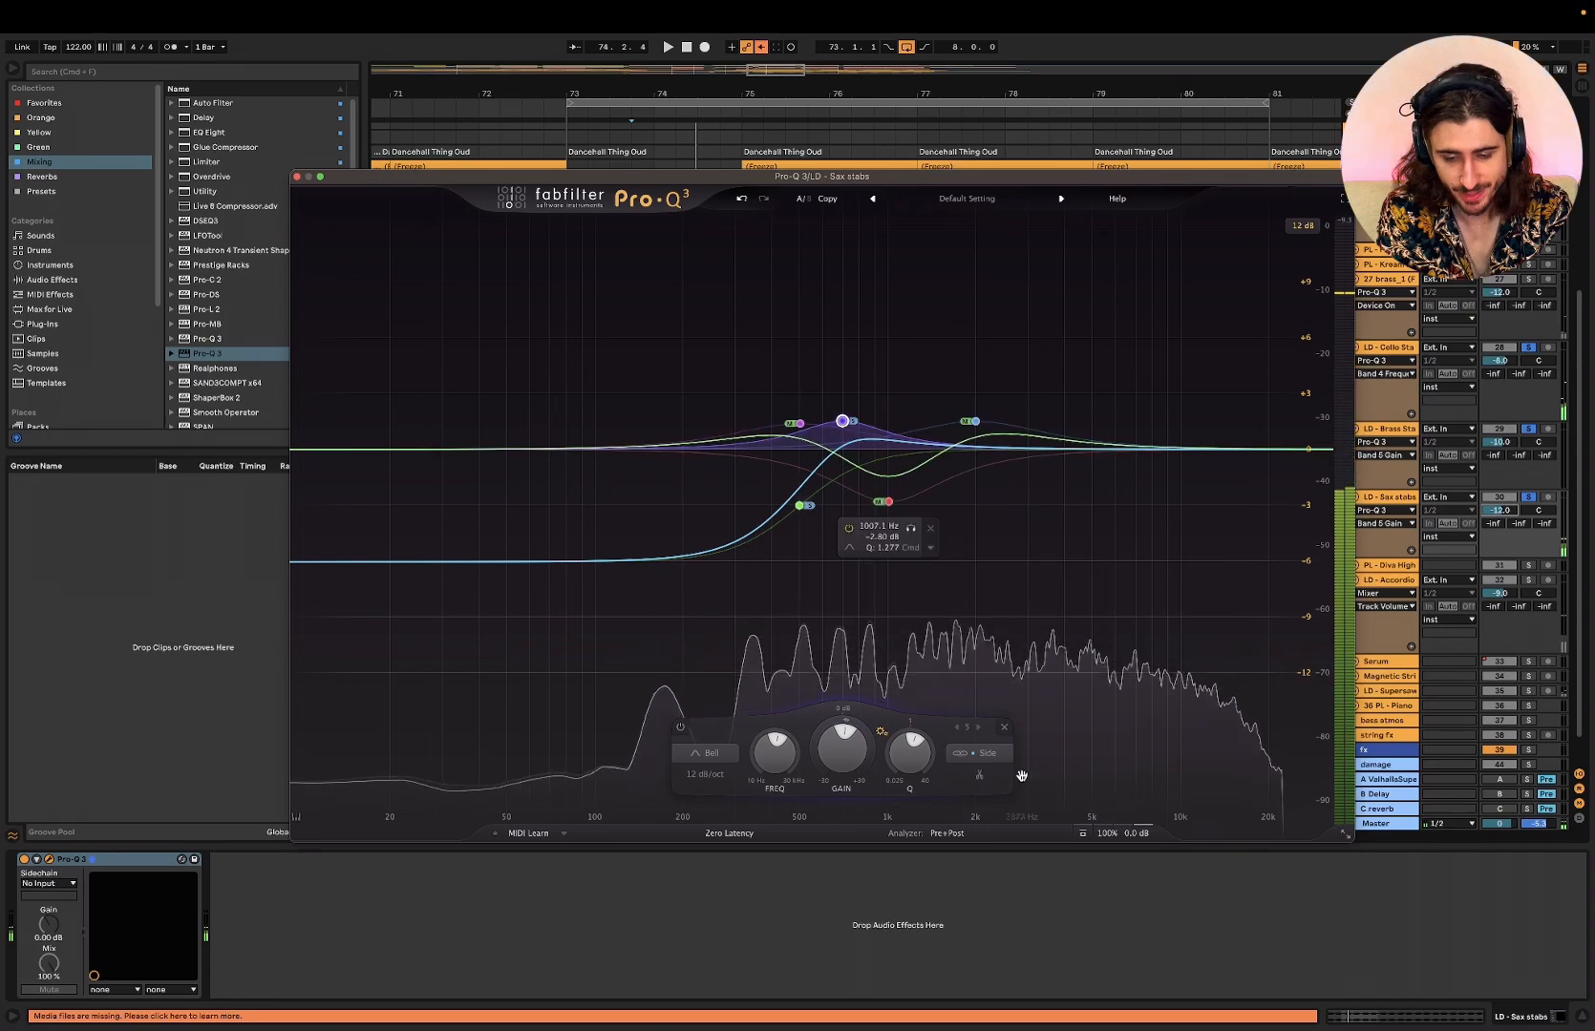
- Compare the sax stabs with their Pro-Q 3 bypassed and re-enabled during playback
key(space)
click(1083, 833)
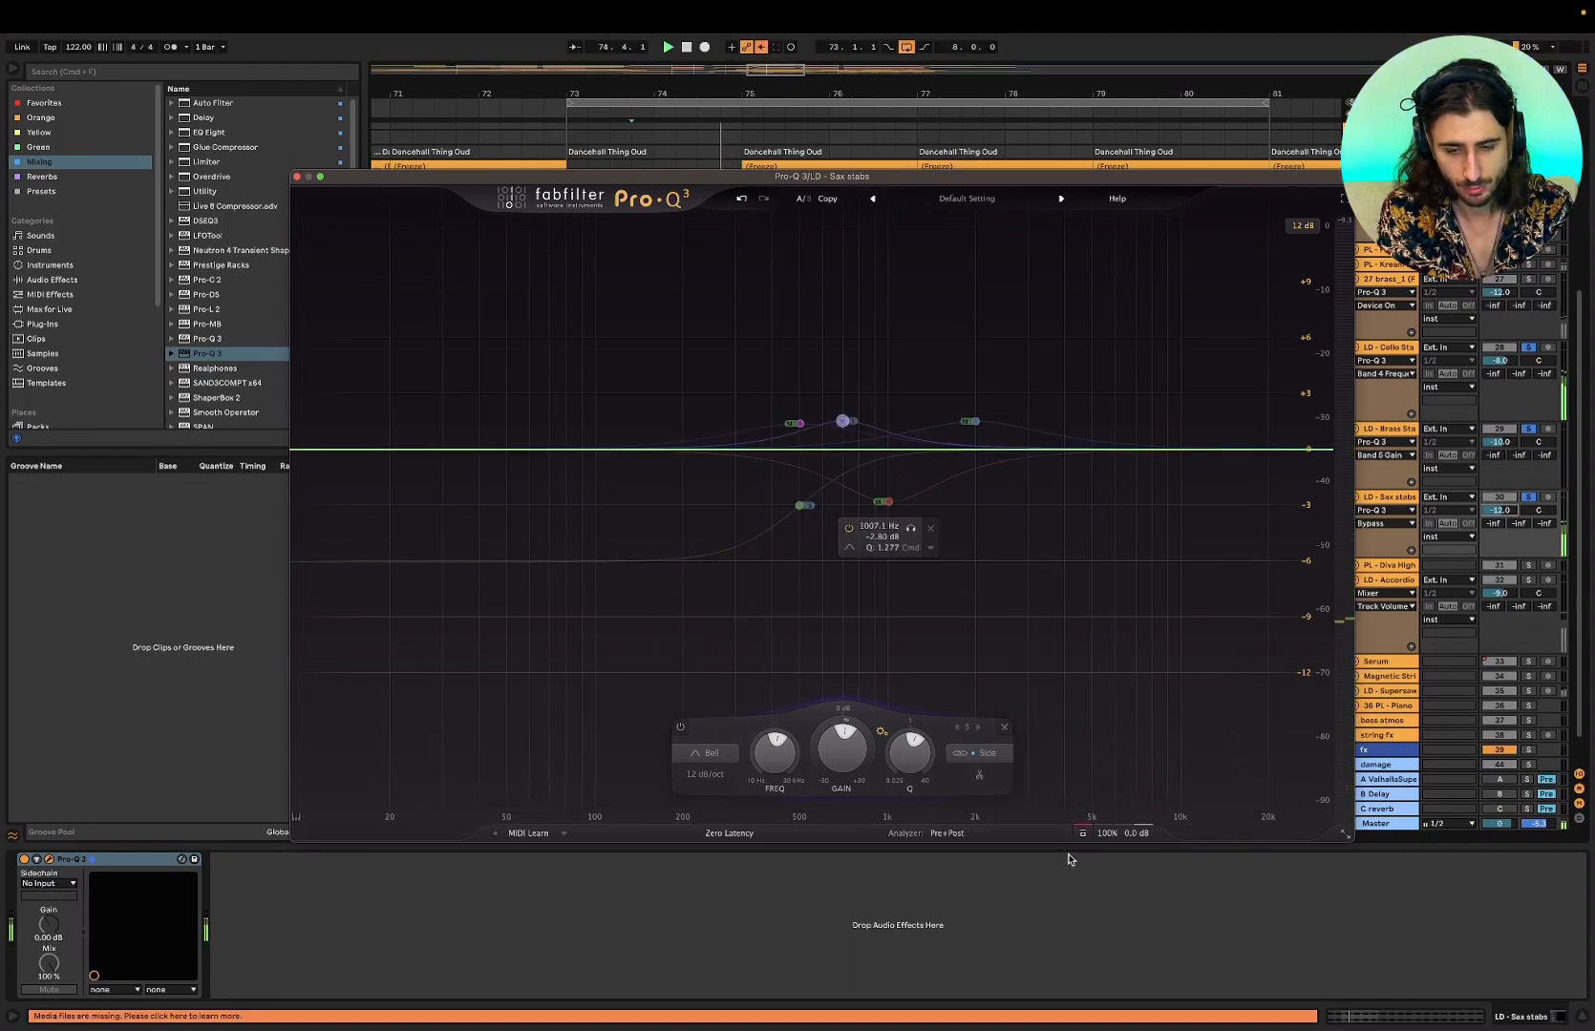
click(1083, 833)
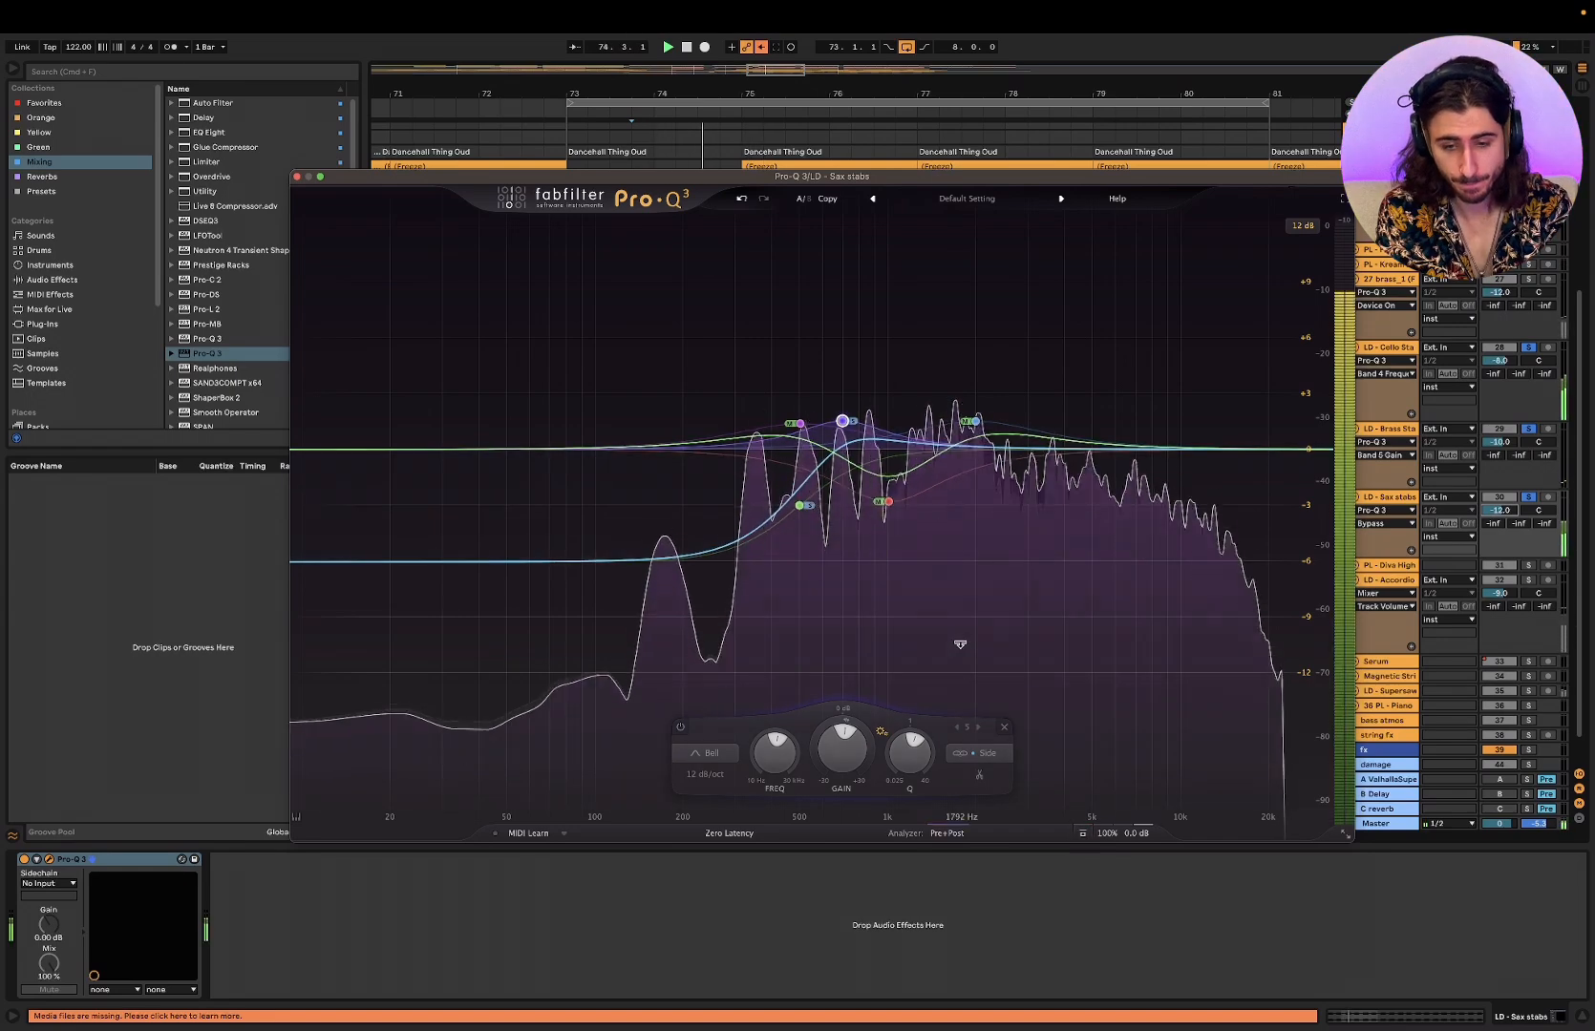
- Move the sax stabs' Side bell to about 998 Hz, in line with the Mid cut, and close the EQ
click(845, 420)
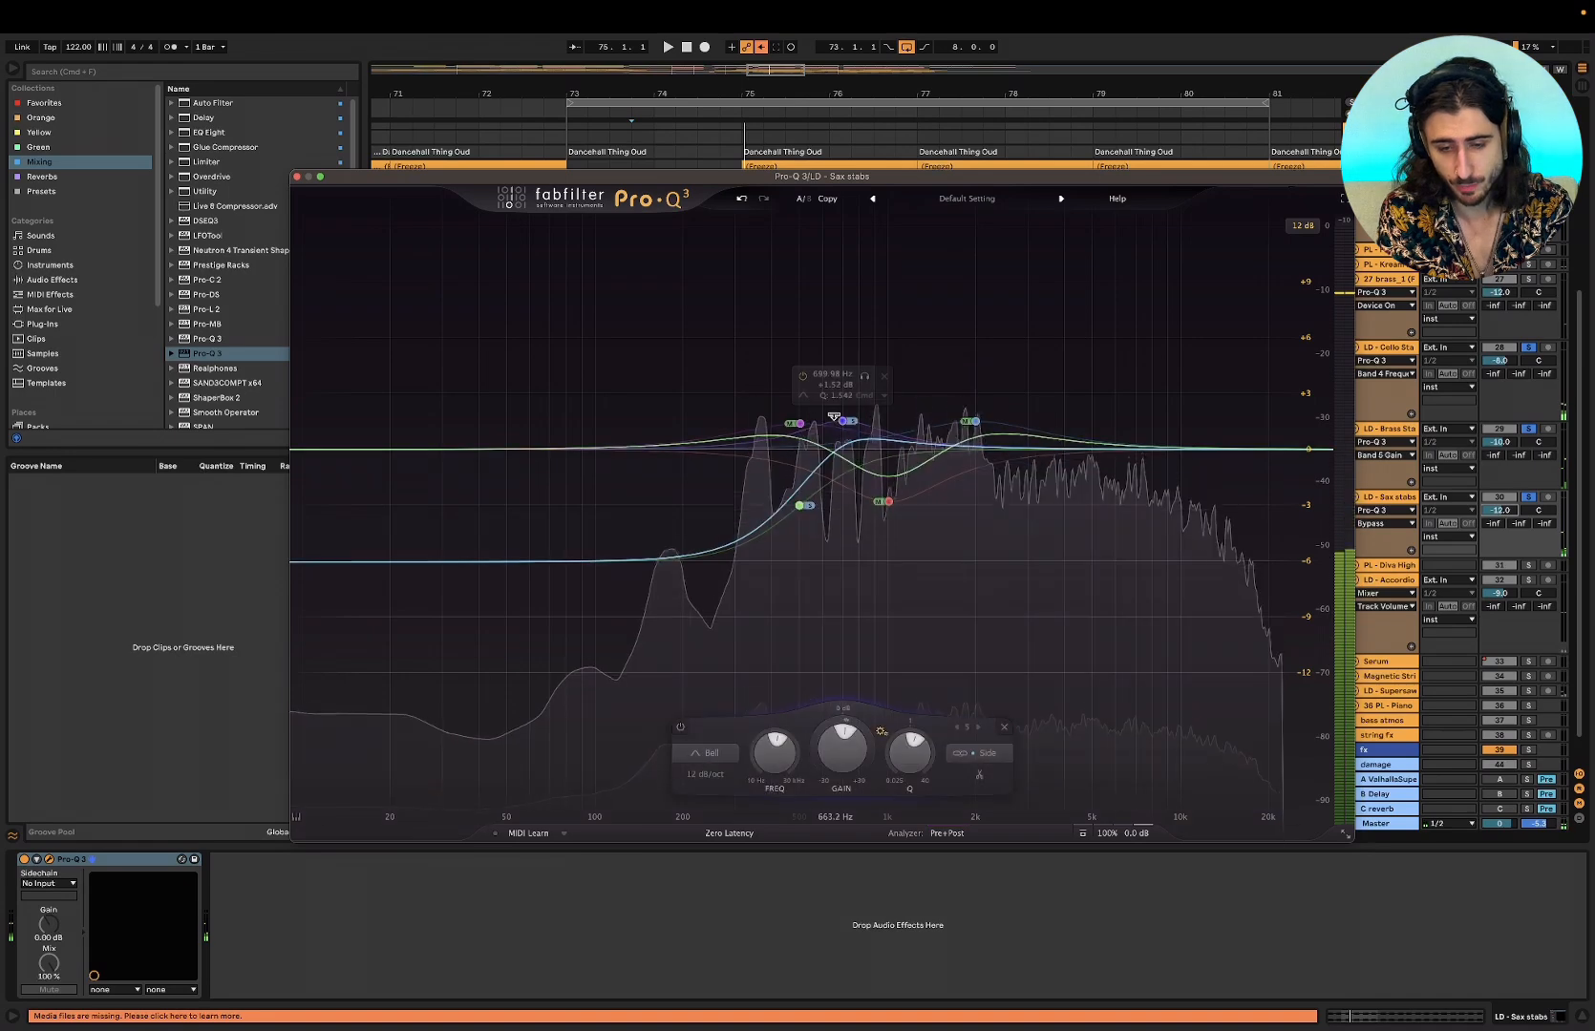
drag(844, 420, 887, 420)
click(885, 501)
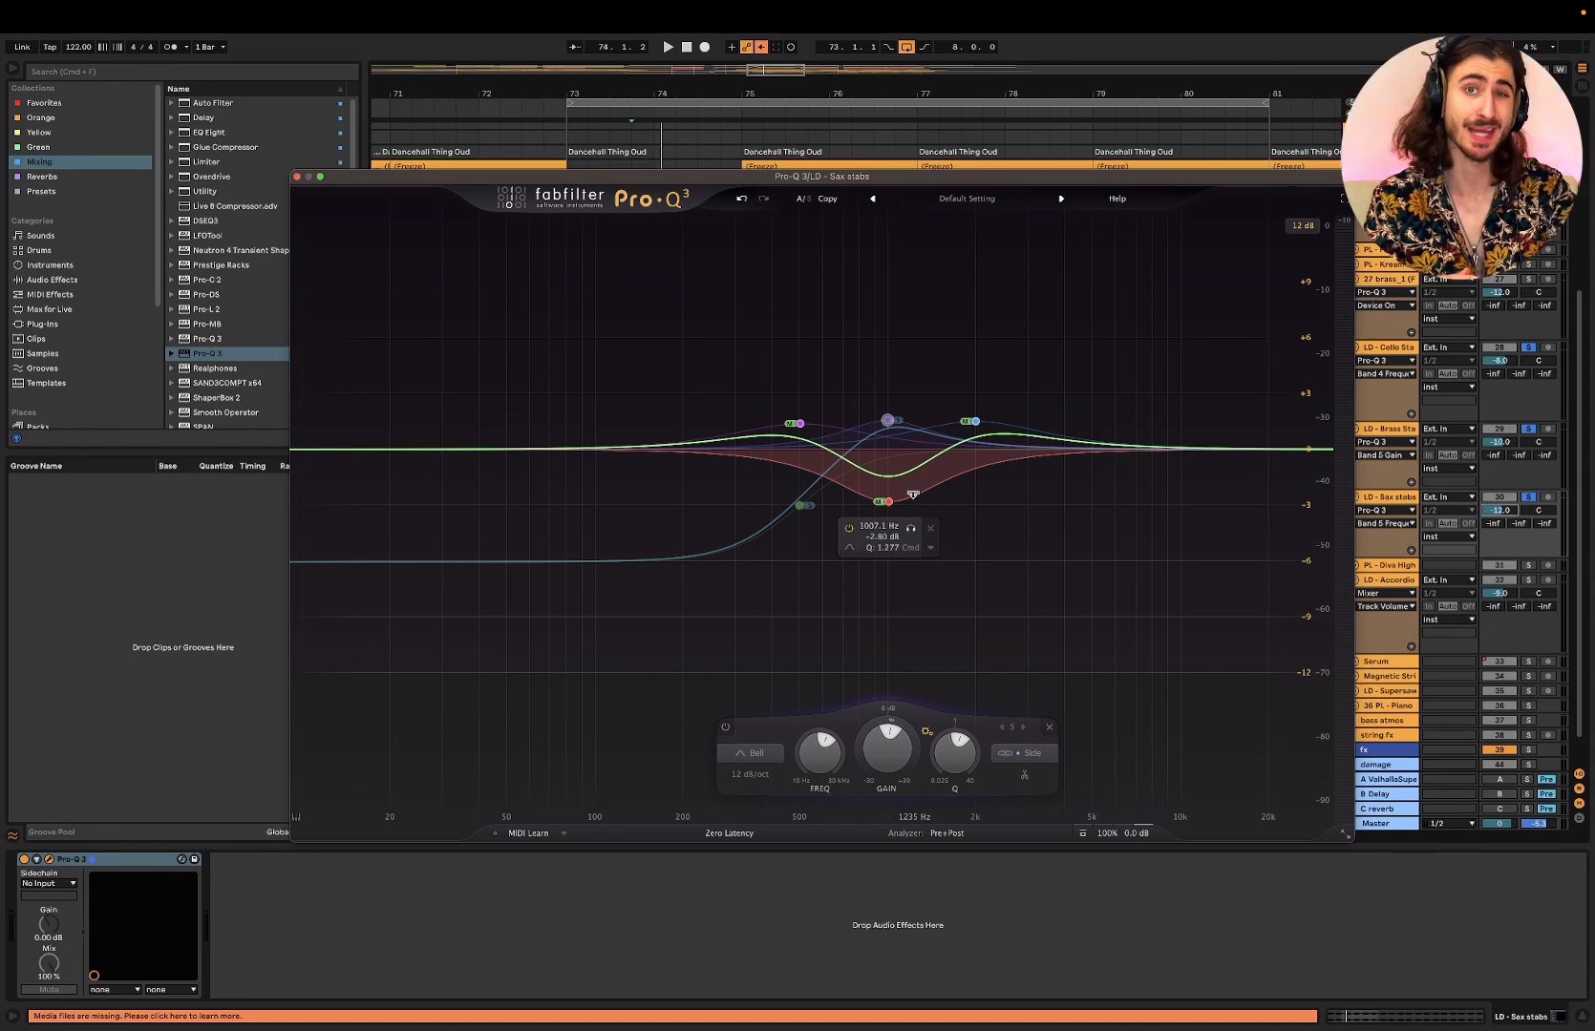
click(296, 177)
- Solo the LD - Accordion track and play it with the soloed stabs from 73.4.1
scroll(745, 444, down, 1)
scroll(745, 444, down, 1)
scroll(745, 444, left, 1)
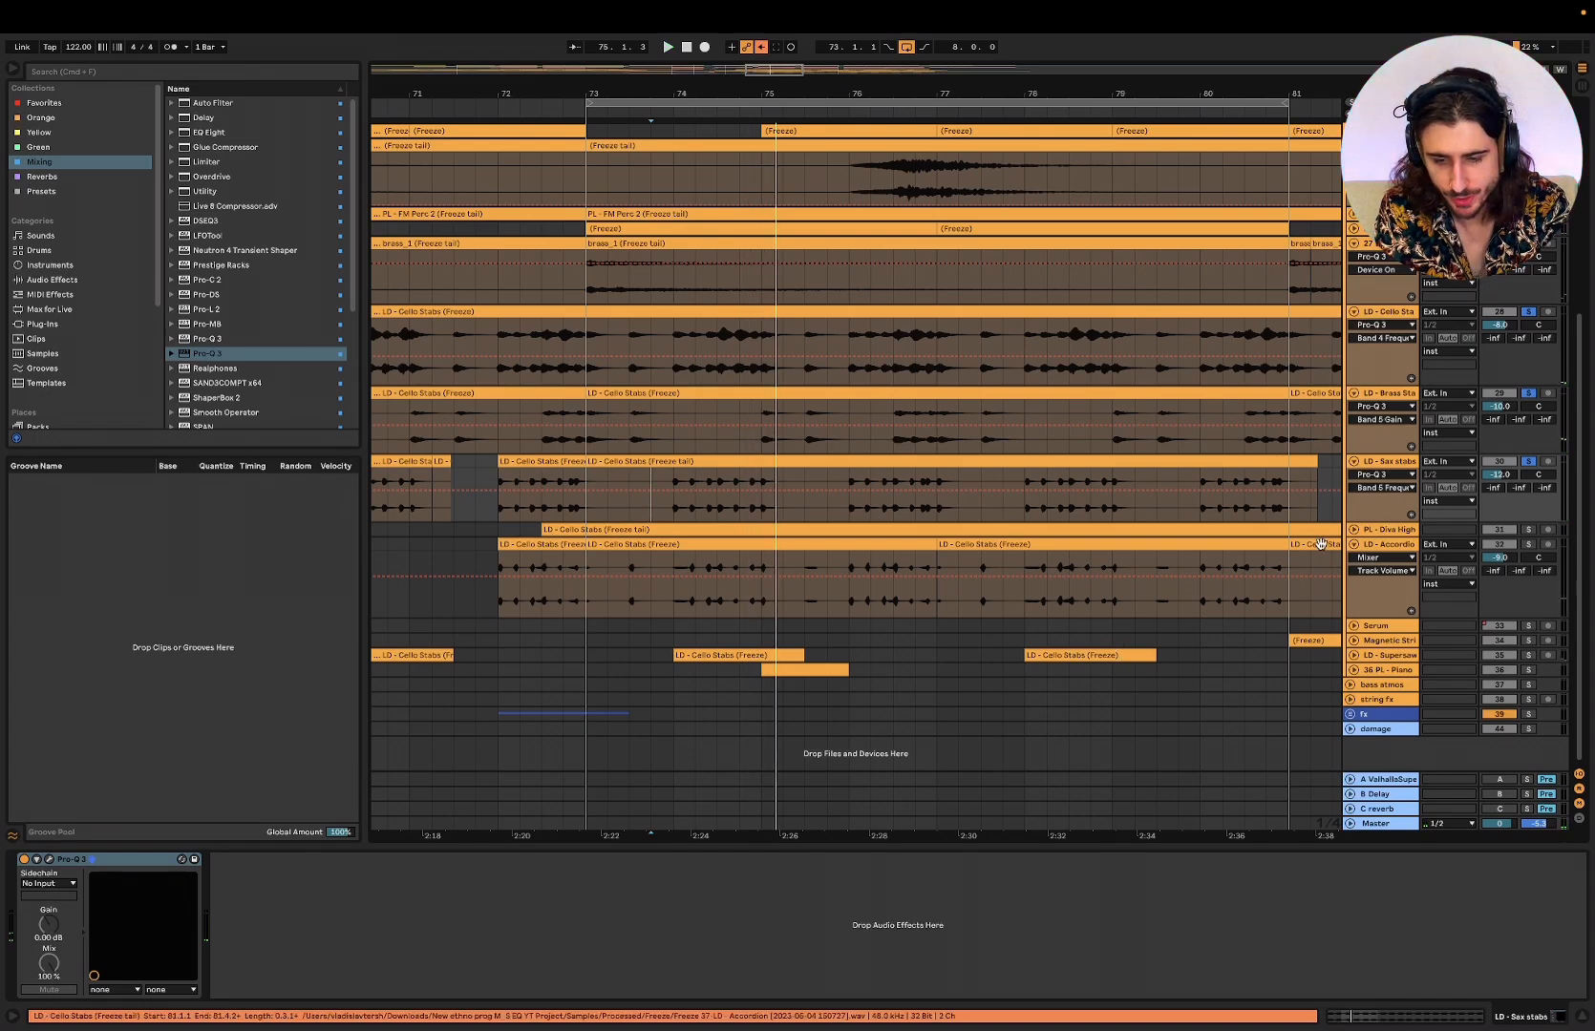
mouse_move(1234, 7)
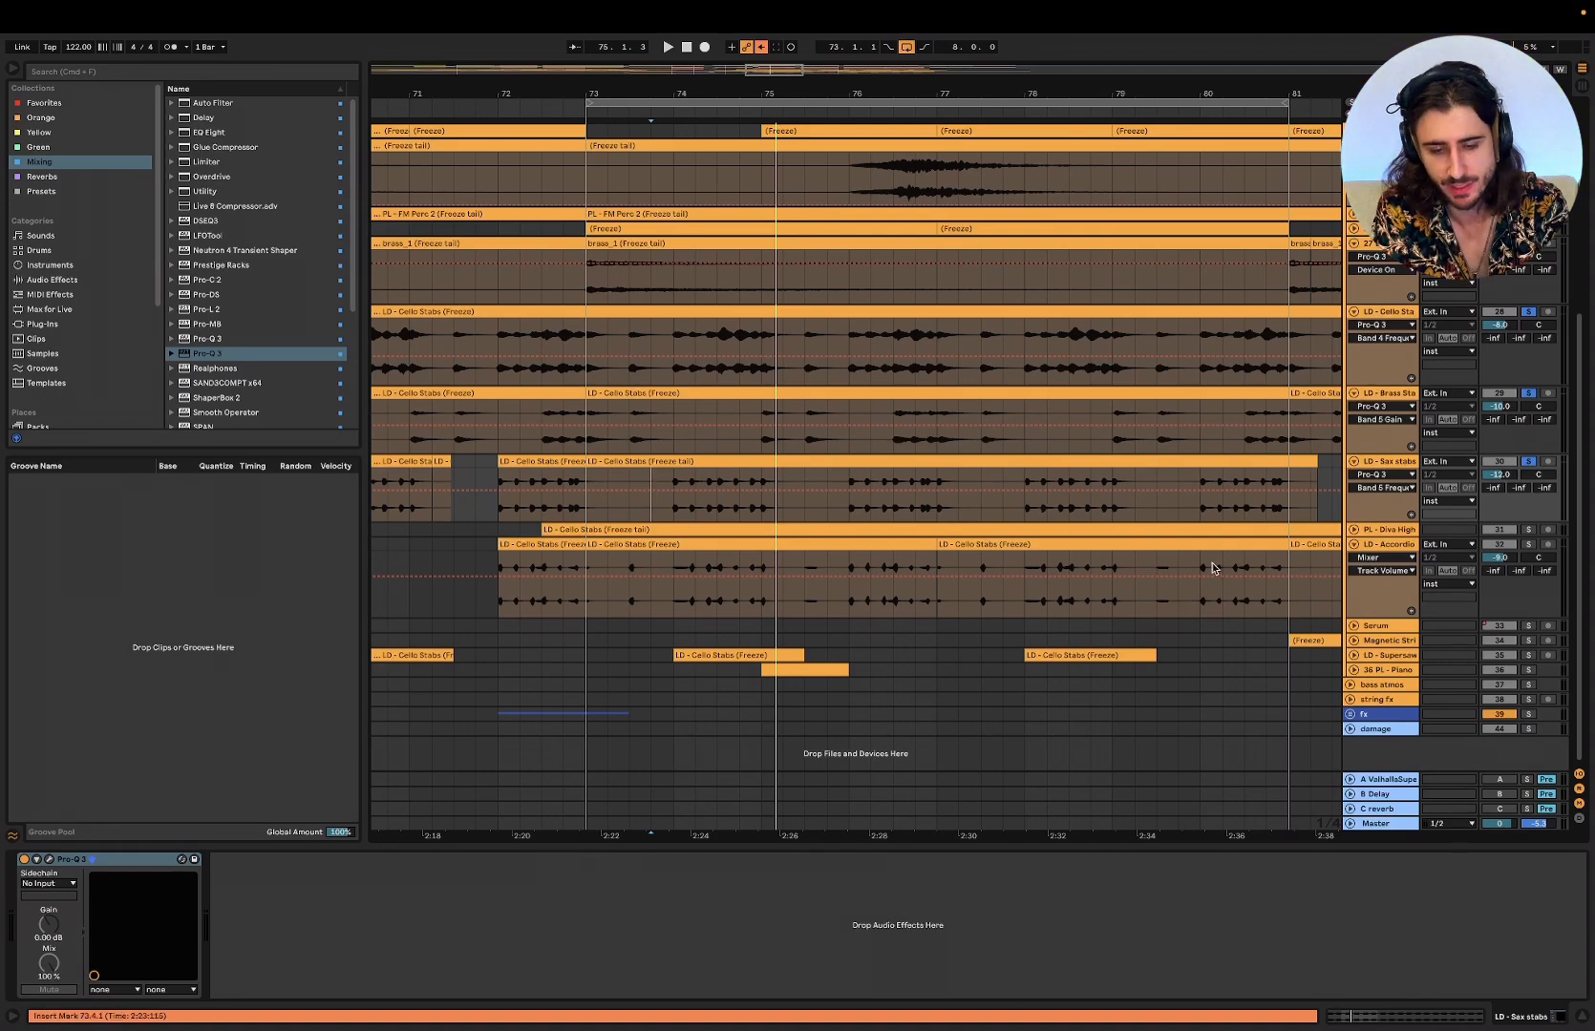
click(1527, 545)
click(653, 599)
key(space)
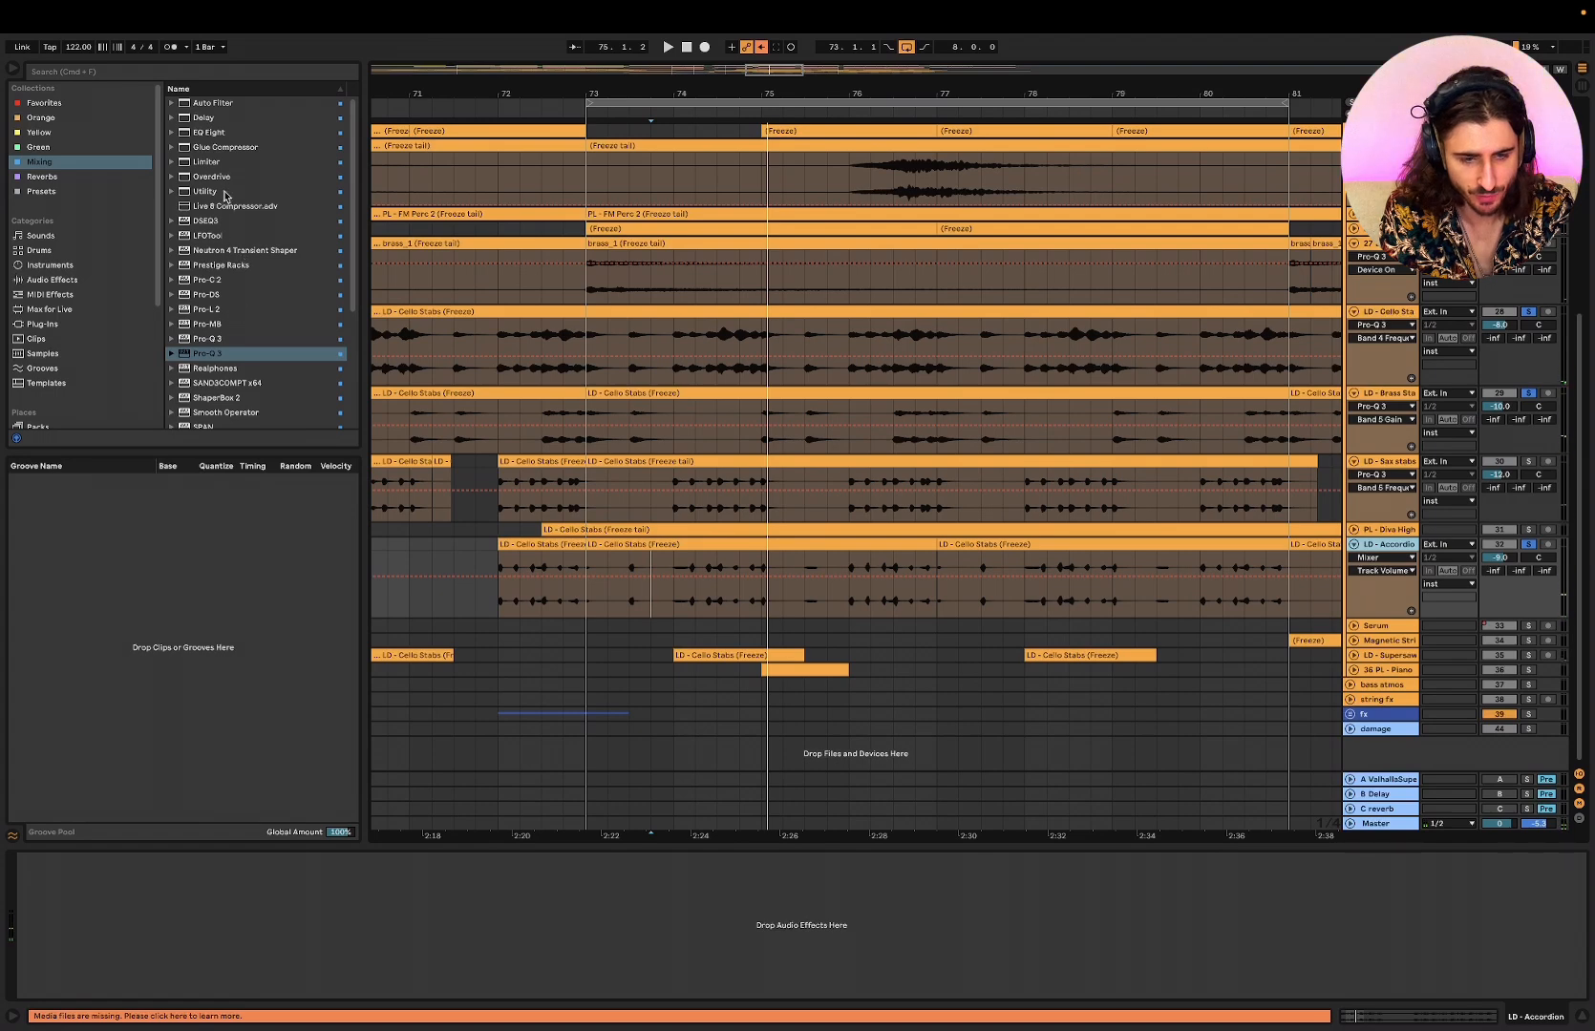
- Add Overdrive to the accordion track with Drive at 37% and Dry/Wet at 12%
drag(212, 177, 185, 950)
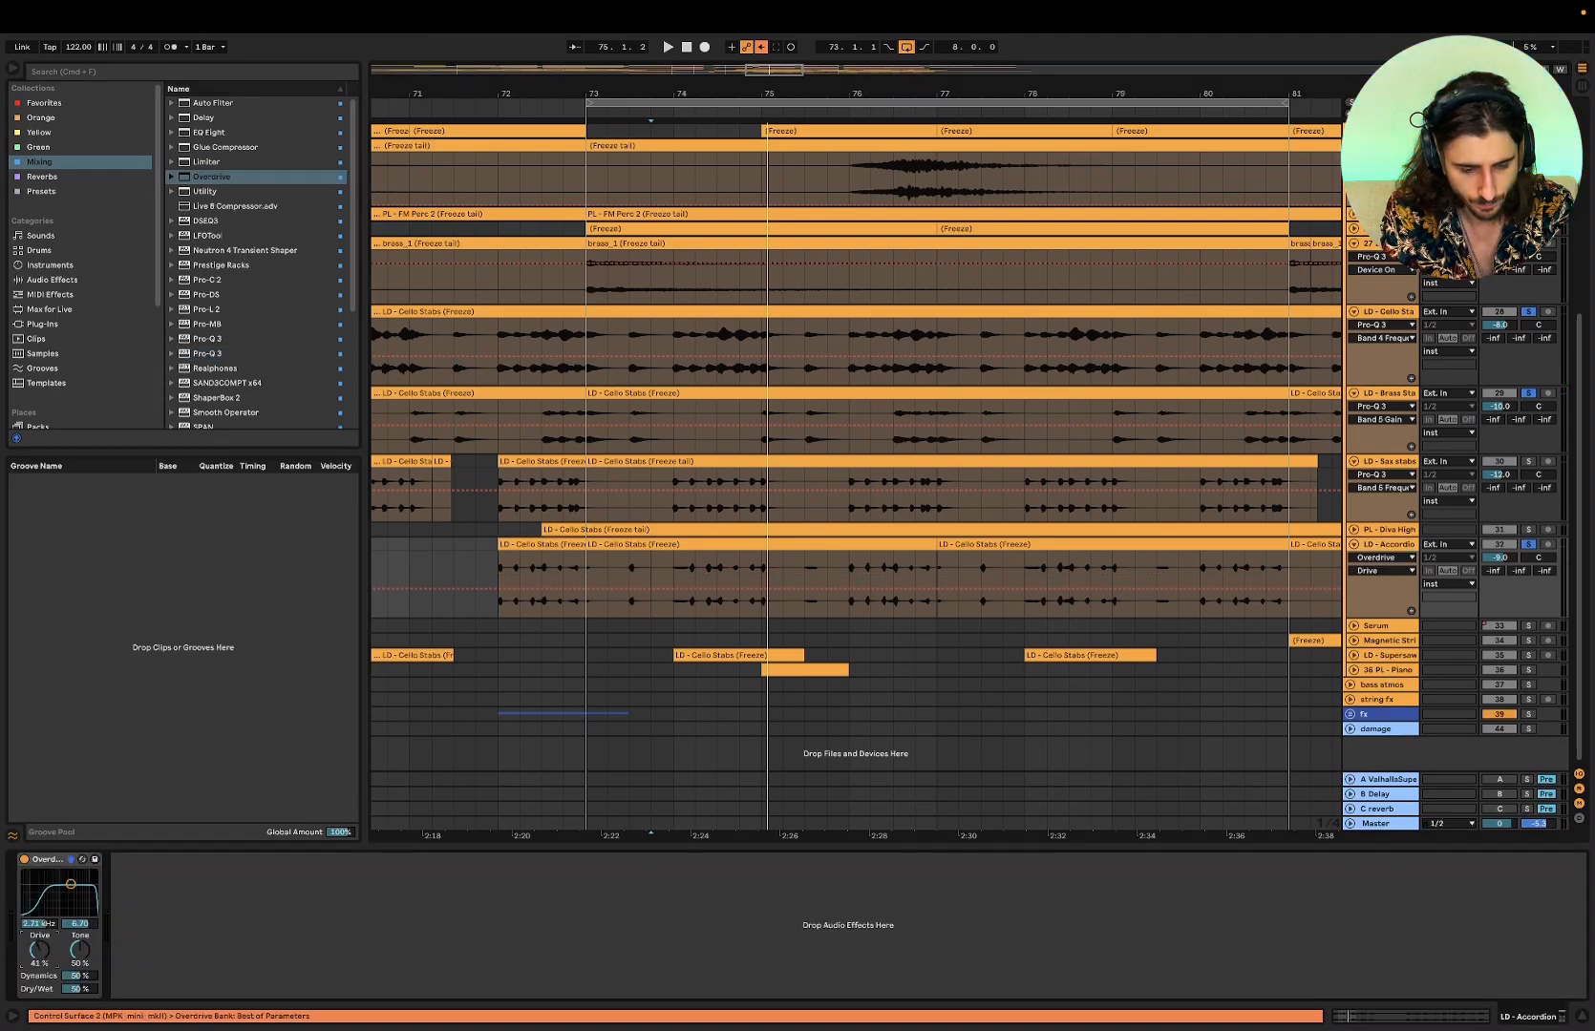
drag(39, 950, 75, 993)
key(space)
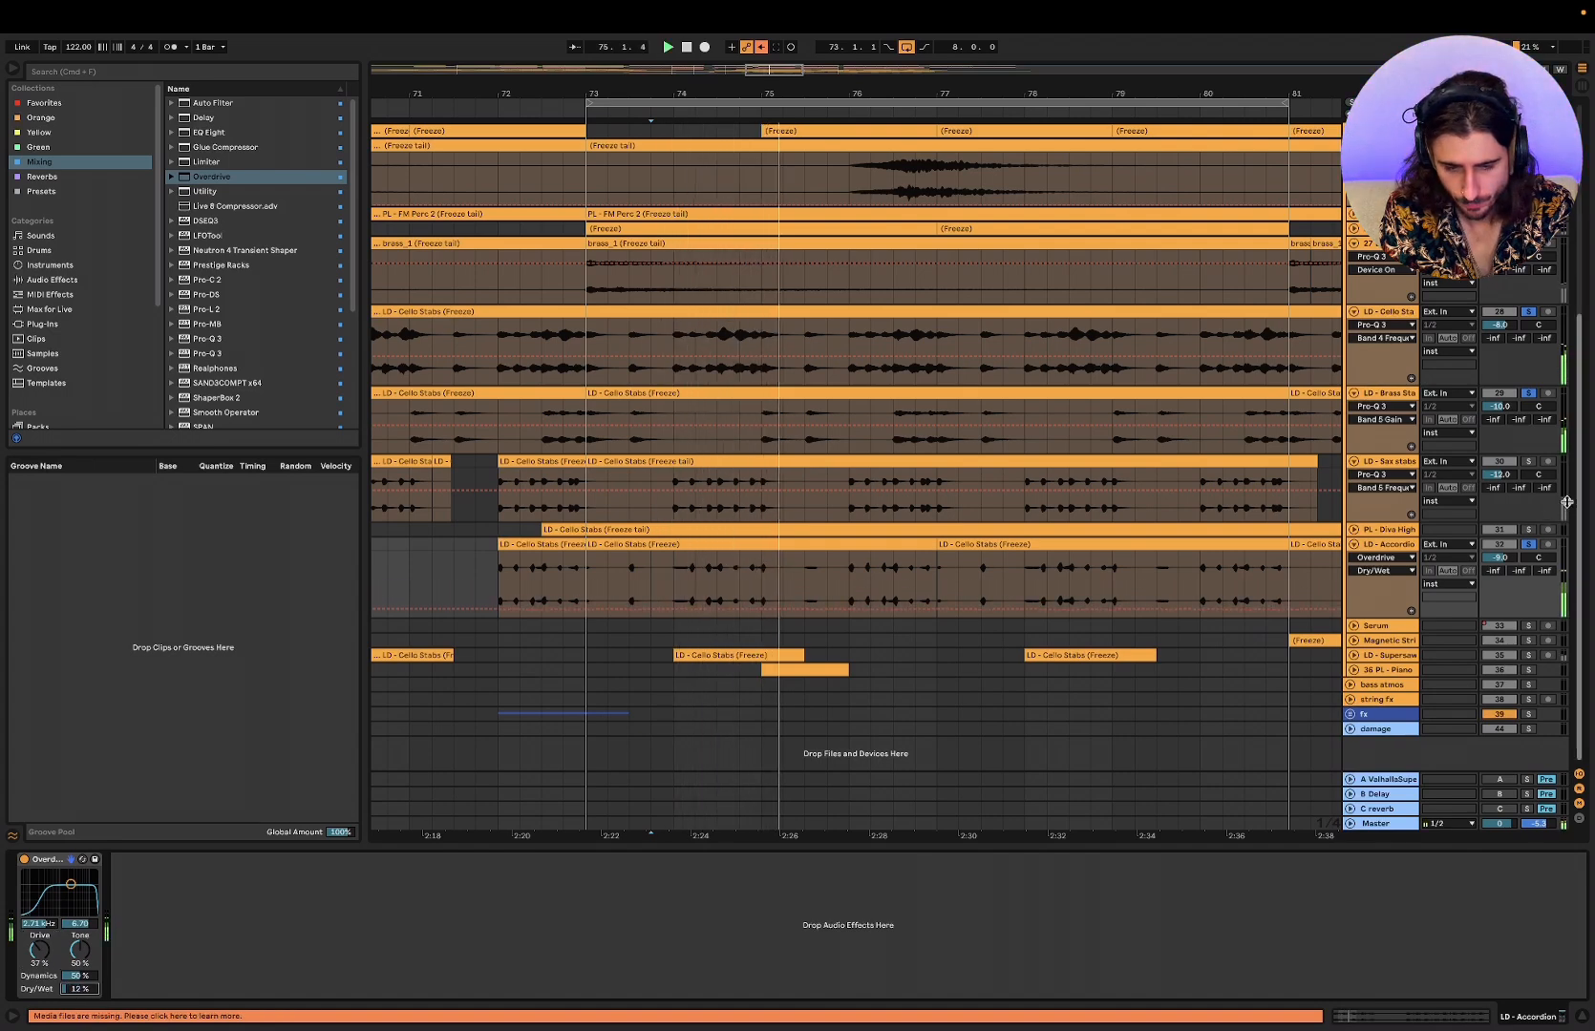
- Lower the accordion track volume to -12 dB and its Overdrive Drive to 34% while auditioning the loop
drag(1500, 557, 1500, 569)
key(space)
key(space)
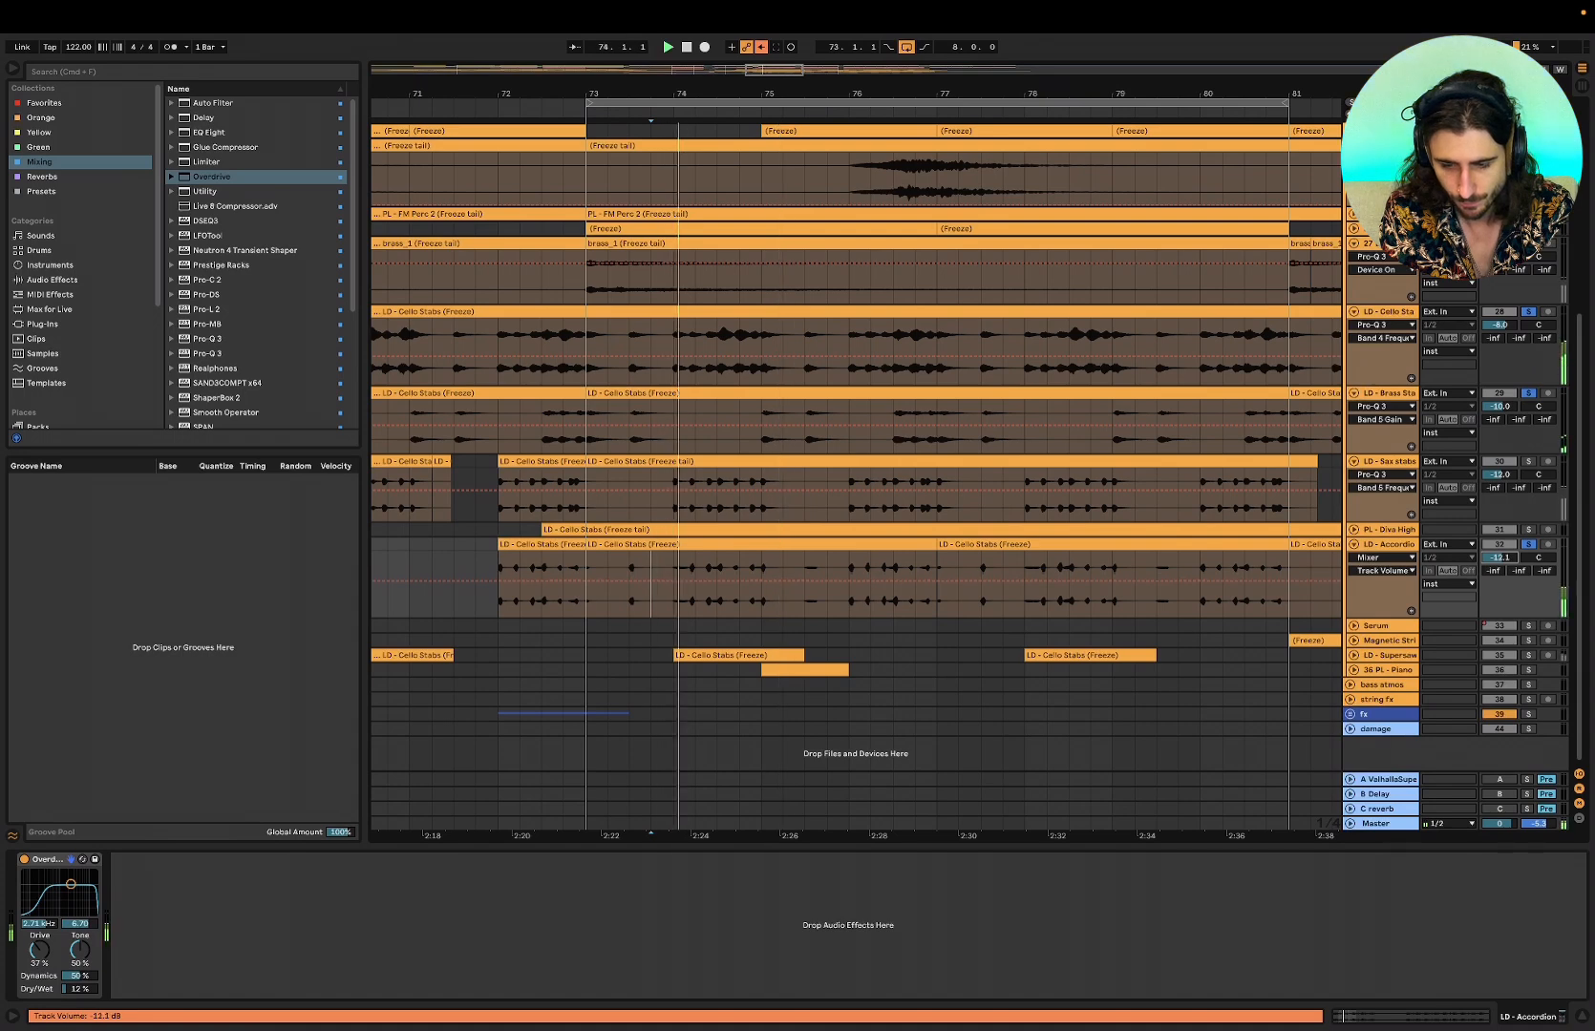
drag(39, 951, 40, 954)
key(space)
key(space)
key(space)
key(space)
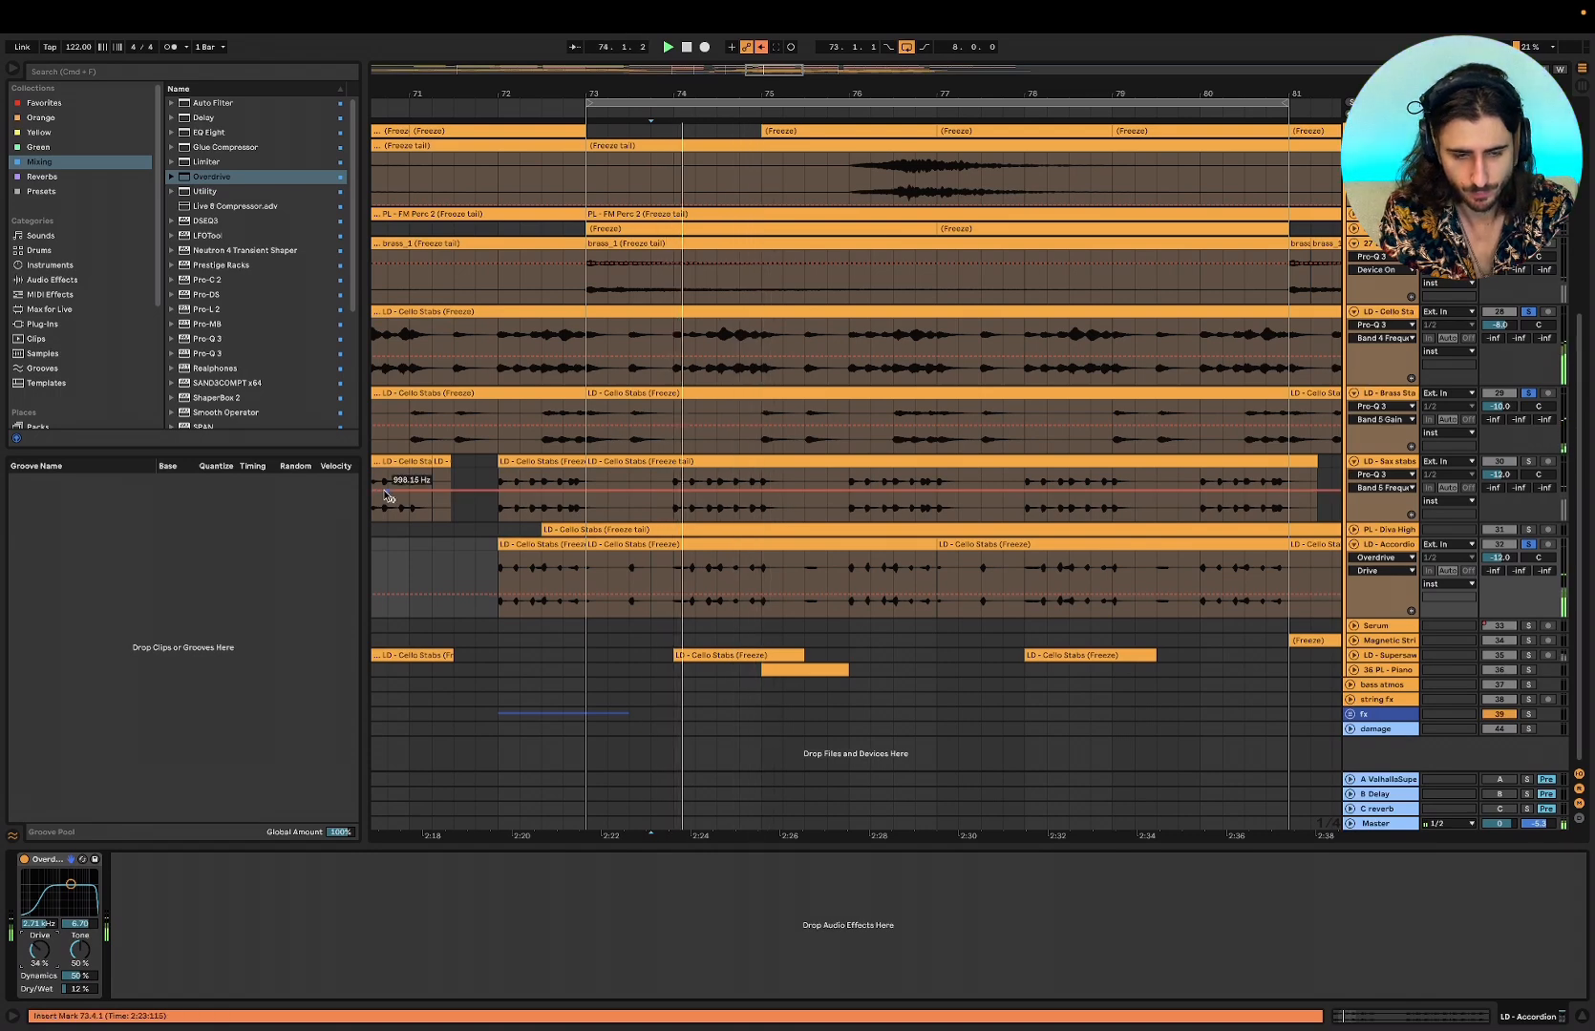
- Add Pro-Q 3 ahead of Overdrive on the accordion track with a 60 Hz low cut, and audition it
drag(218, 355, 245, 929)
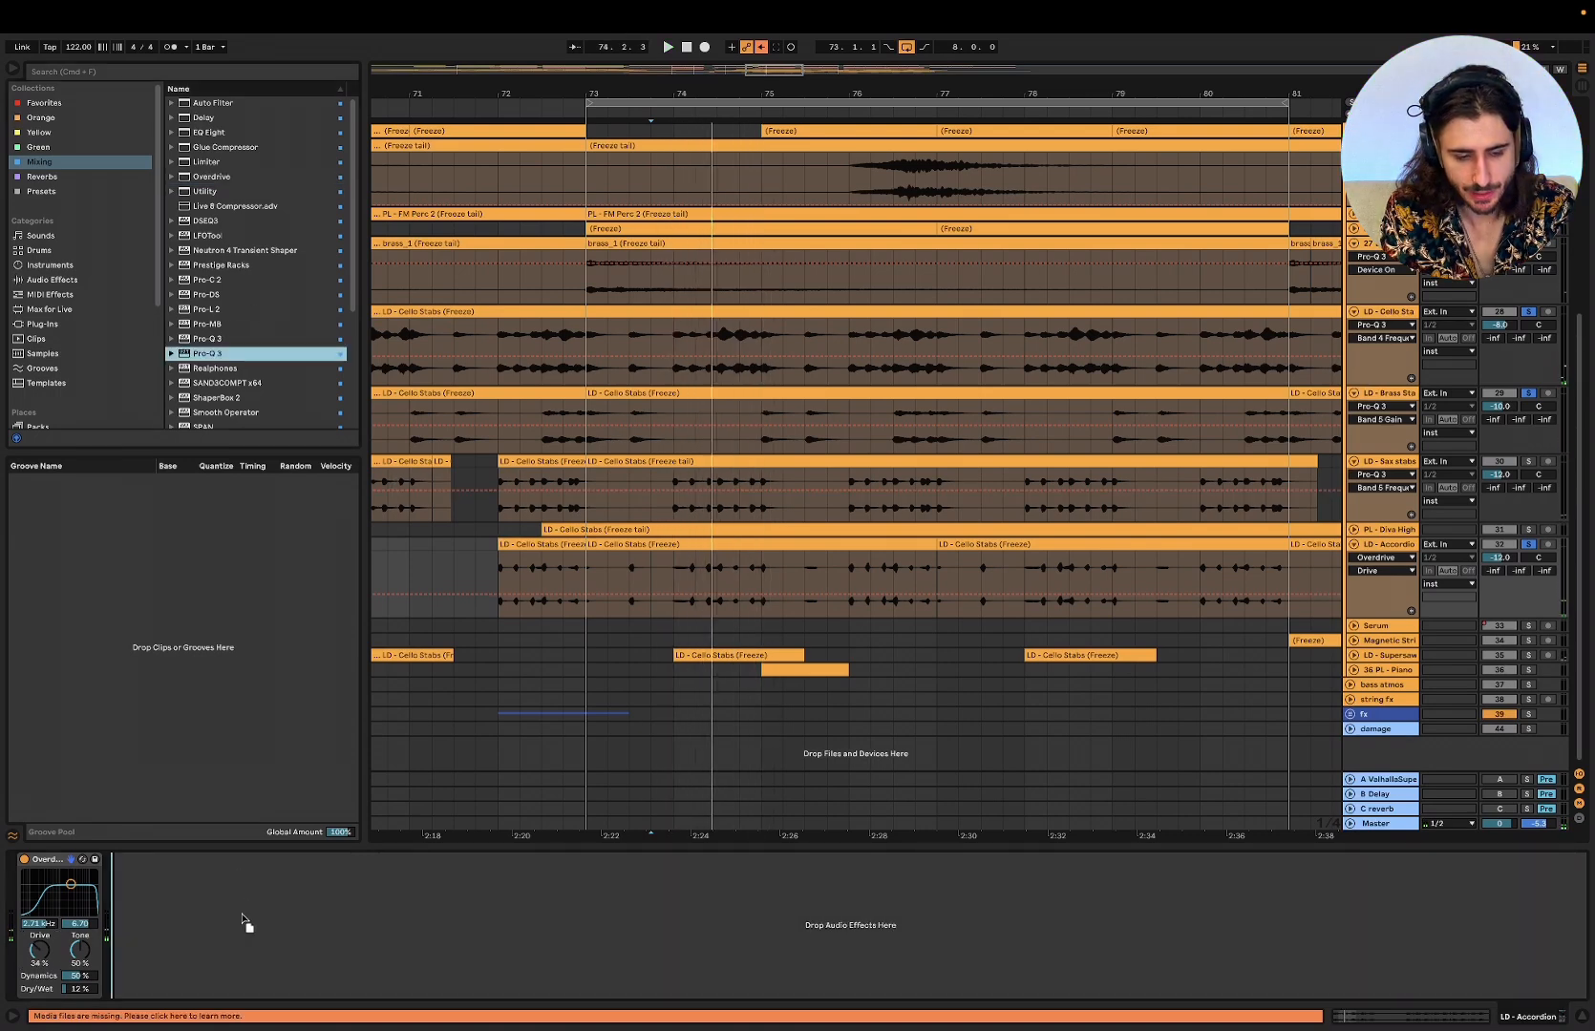
drag(53, 859, 464, 903)
click(364, 409)
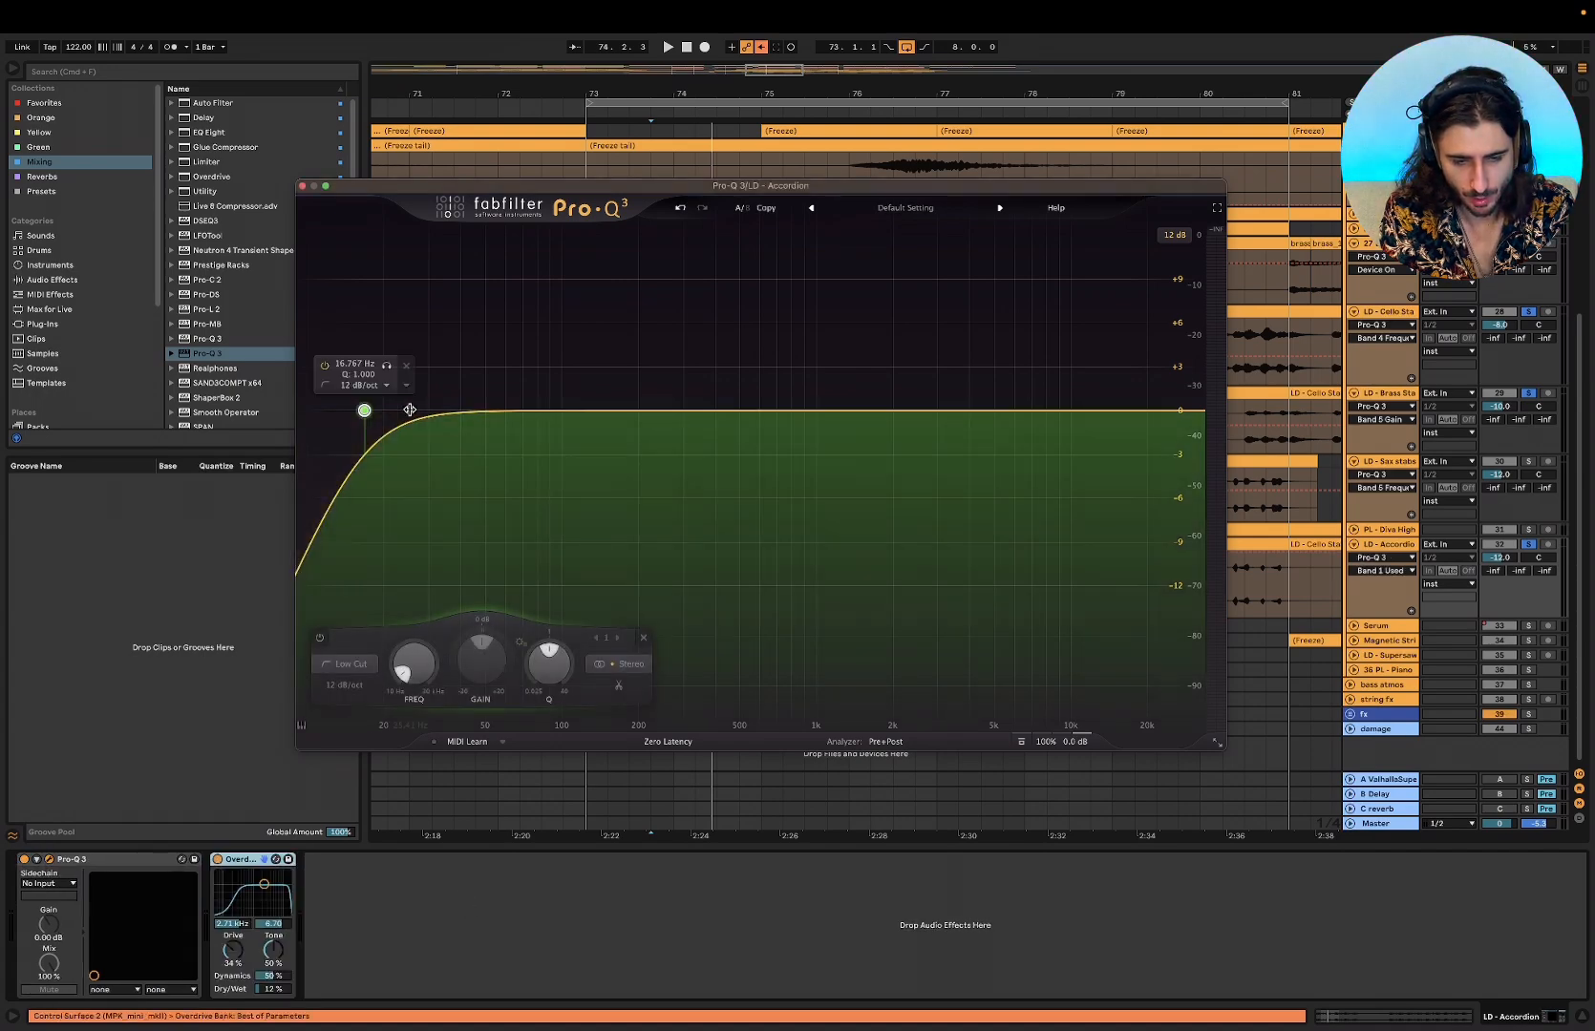
drag(364, 410, 506, 411)
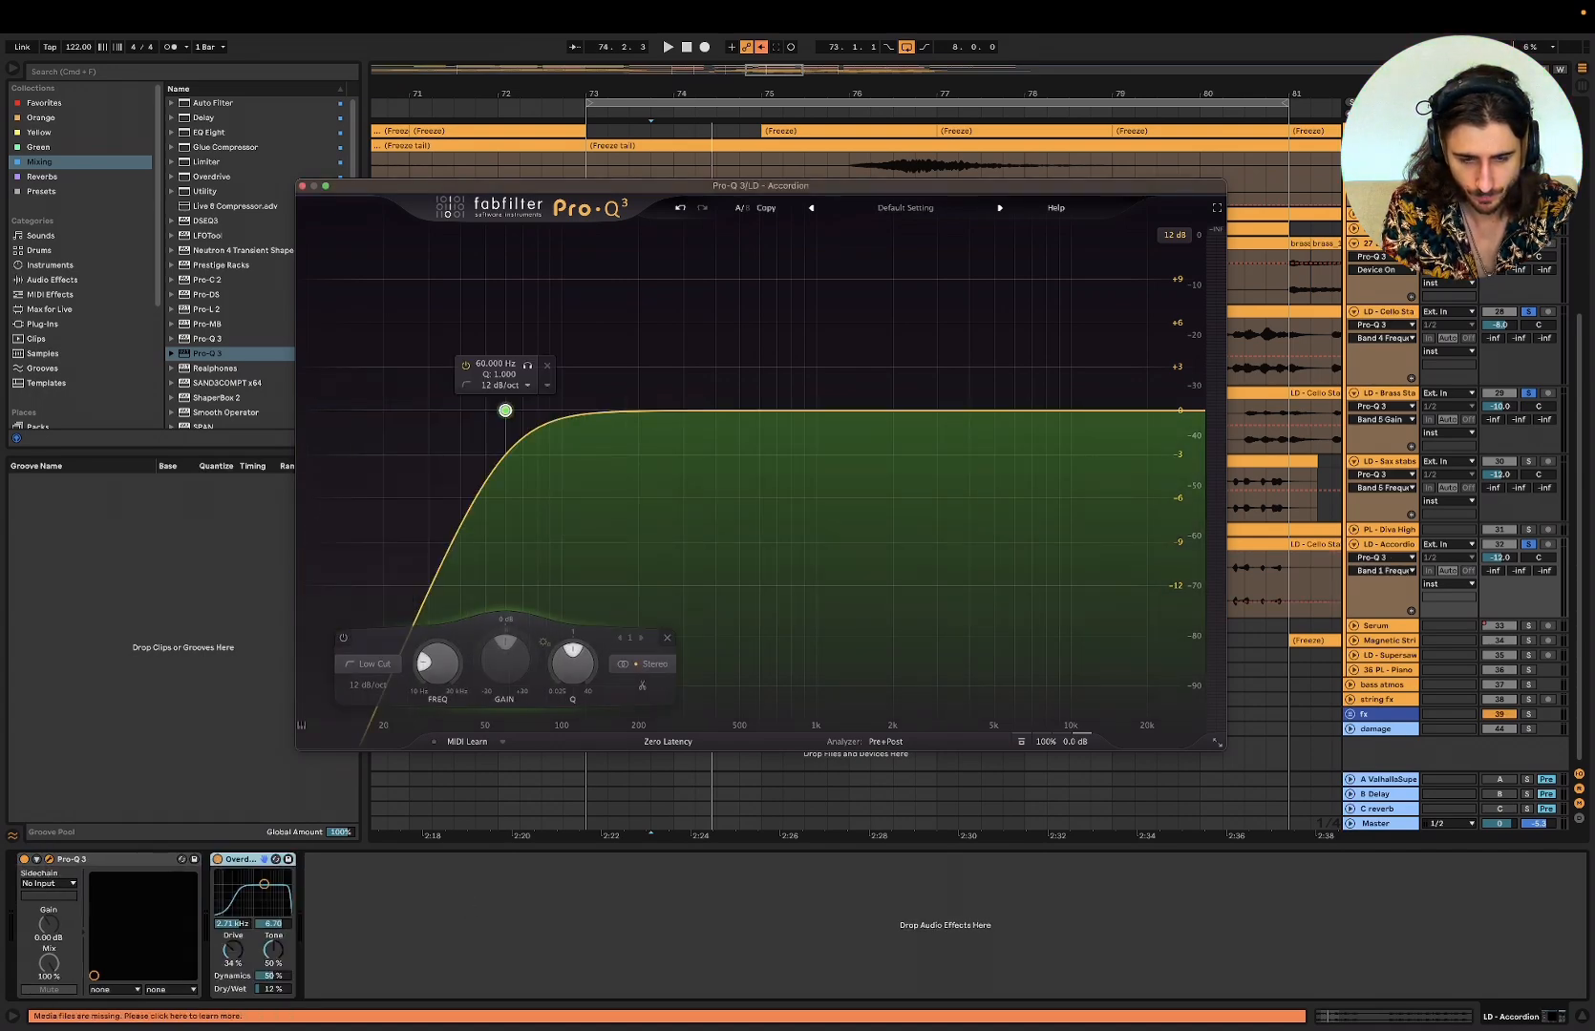
key(space)
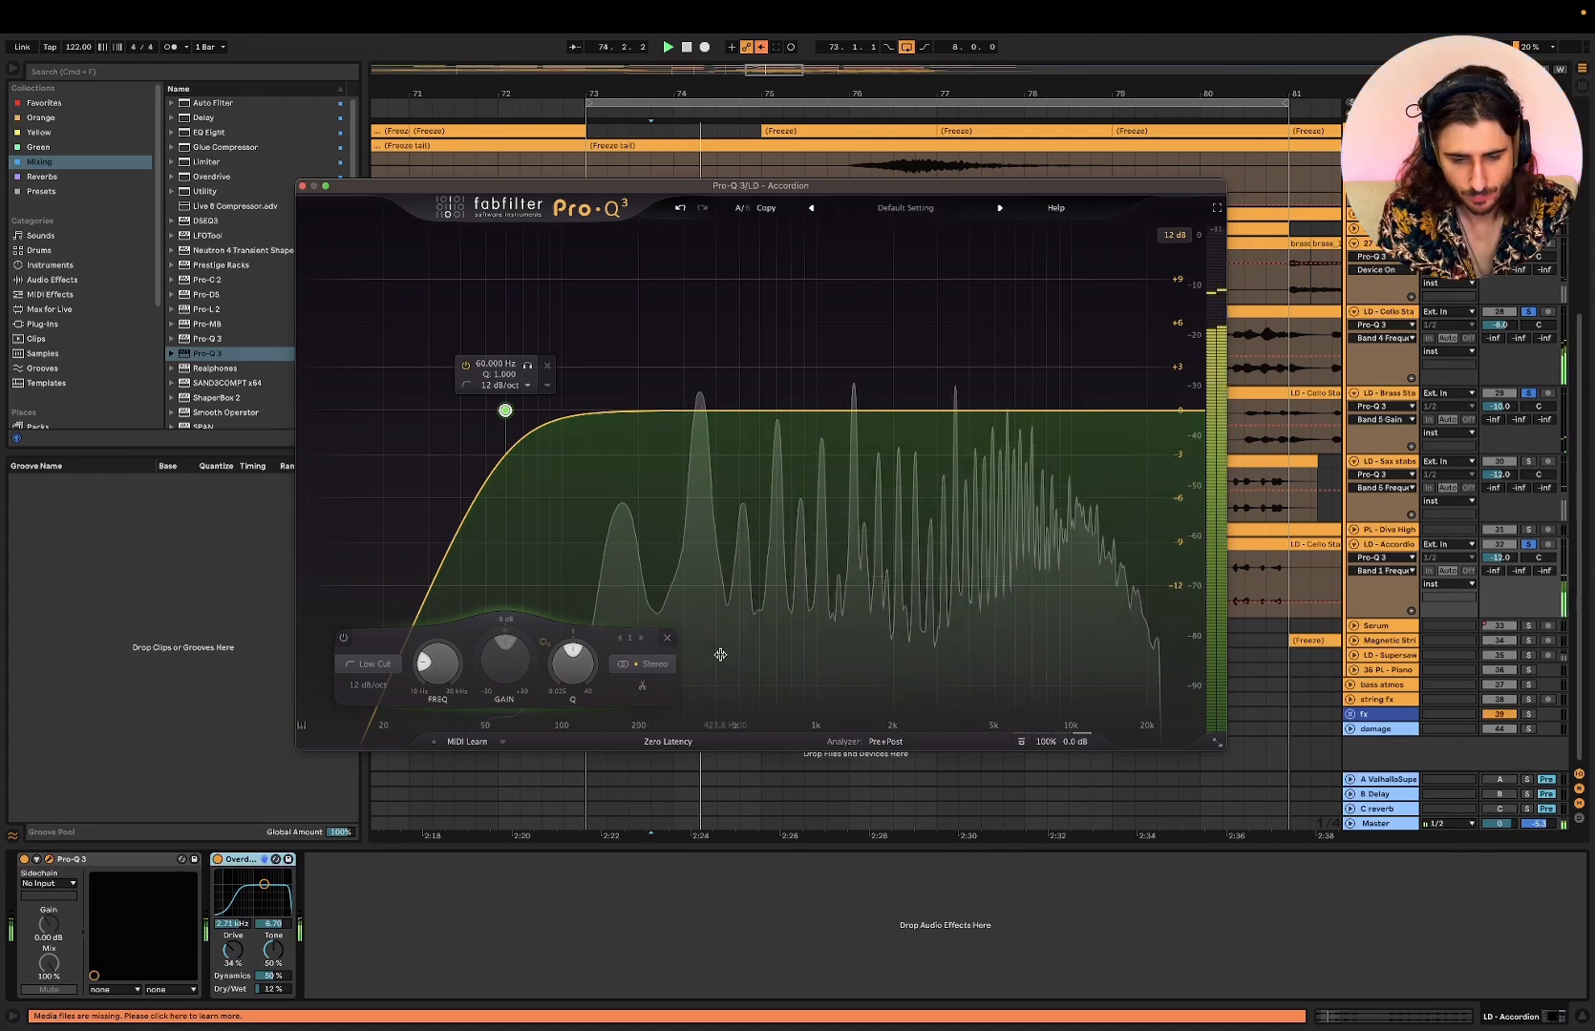
key(space)
- Switch the accordion's Pro-Q 3 to Natural Phase and add a Mid low shelf near 200 Hz at about -3 dB
click(668, 742)
click(616, 439)
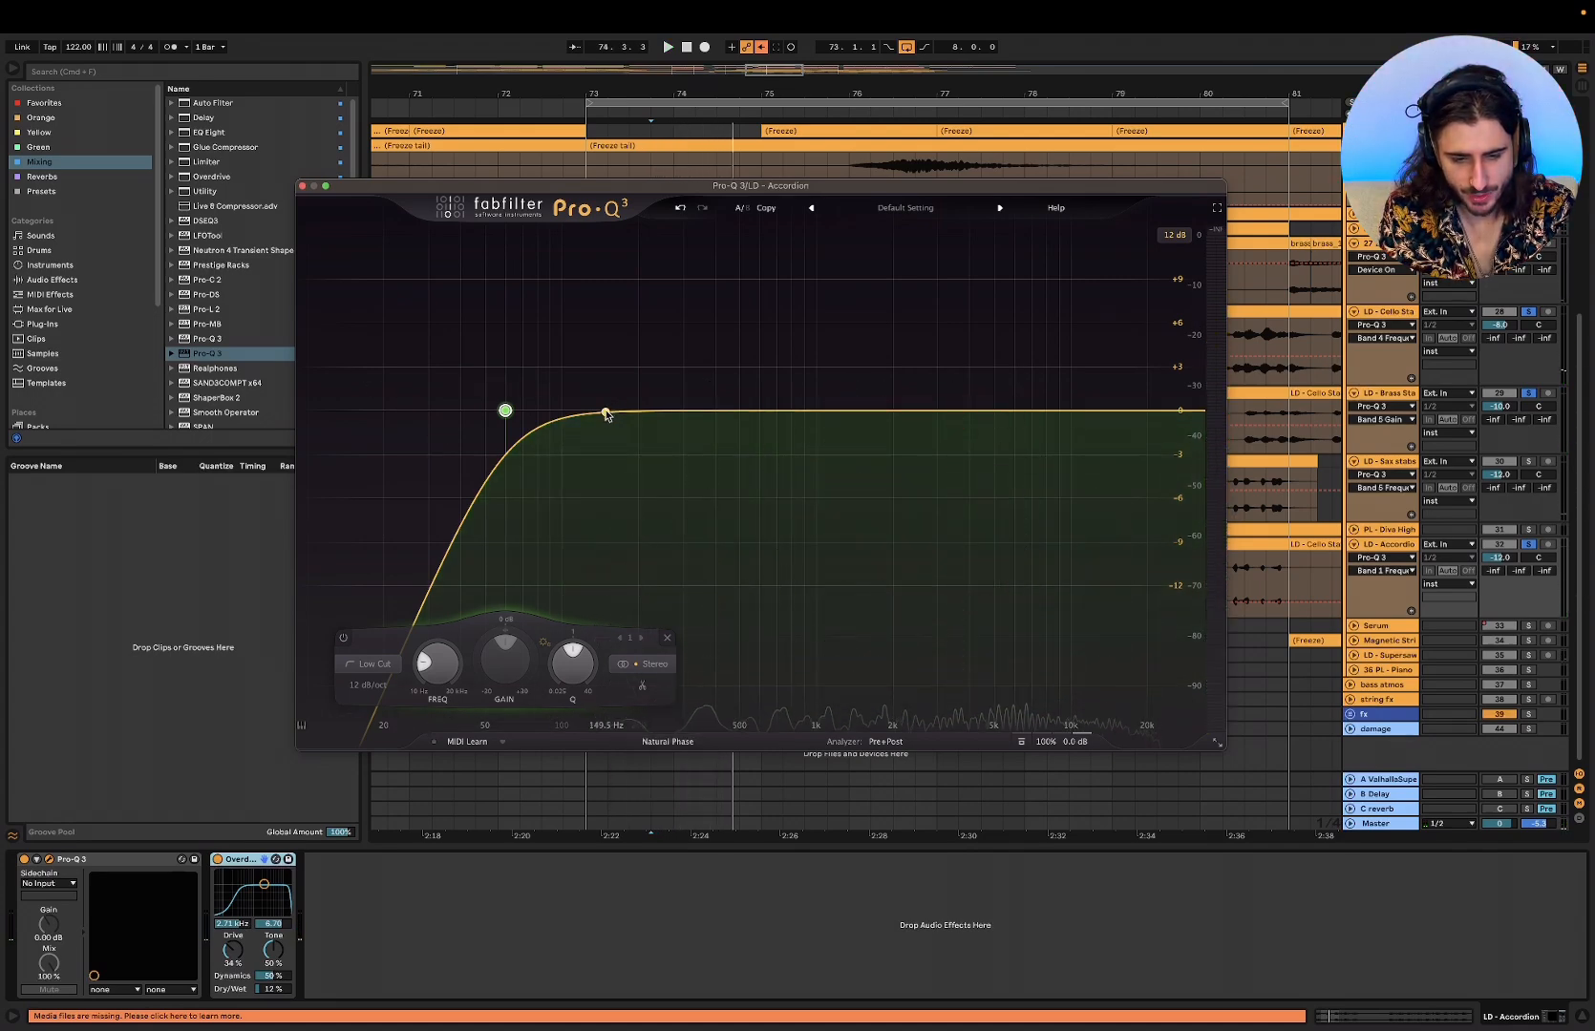
drag(607, 416, 638, 456)
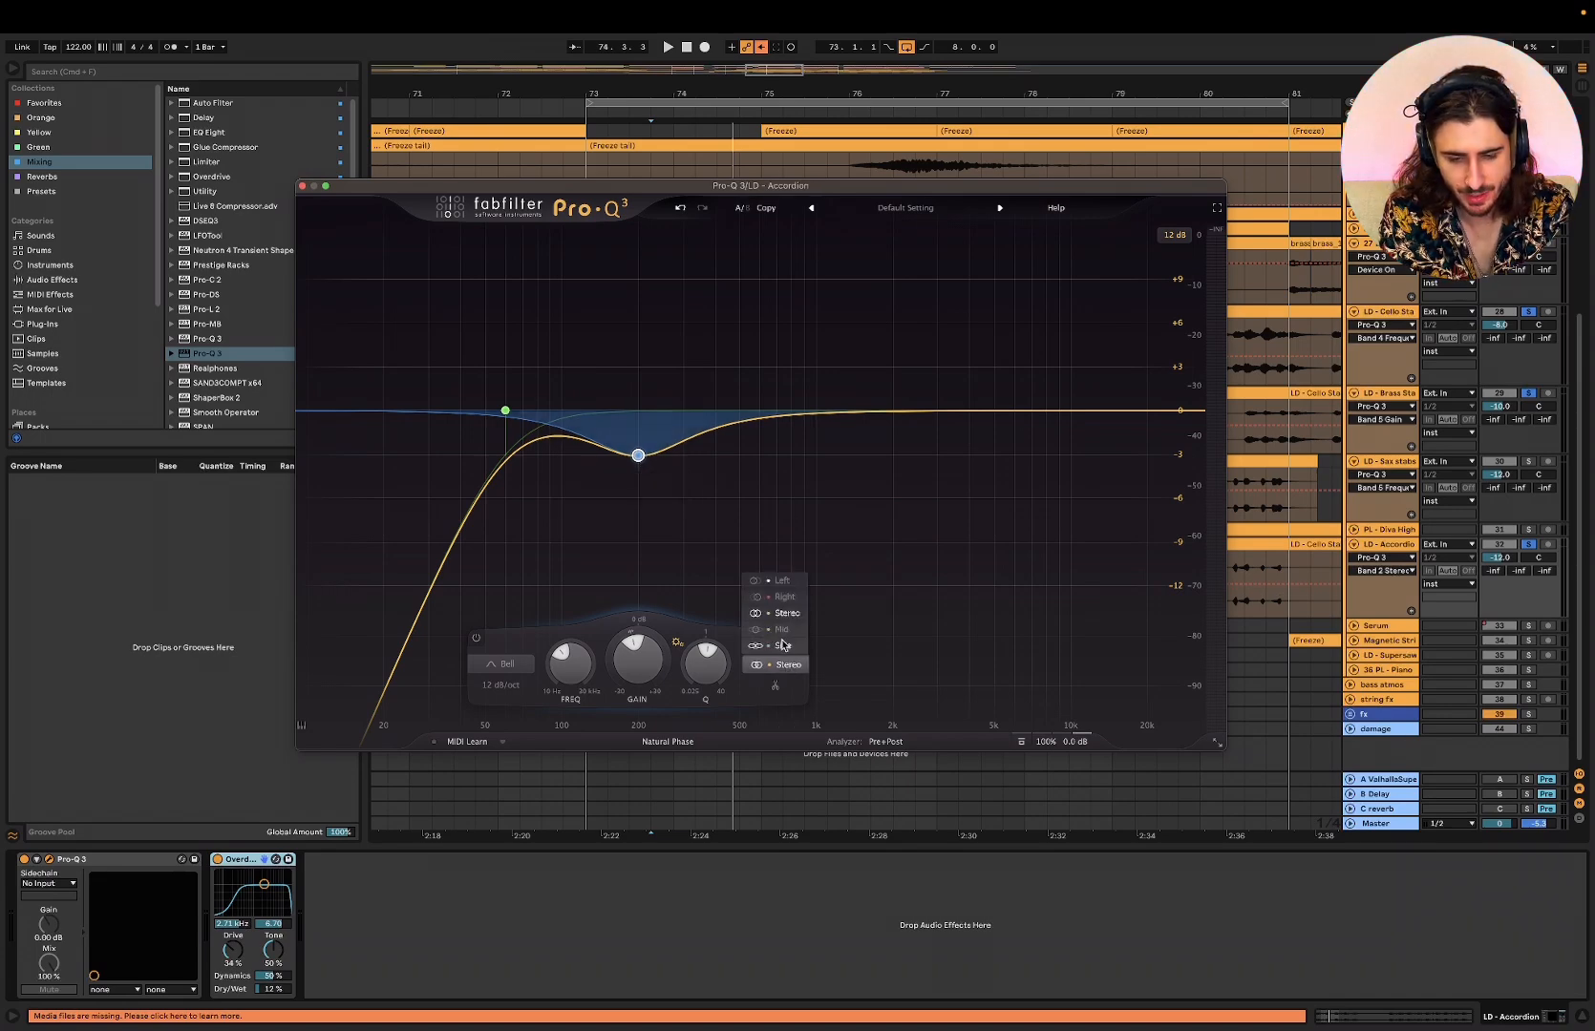
click(782, 646)
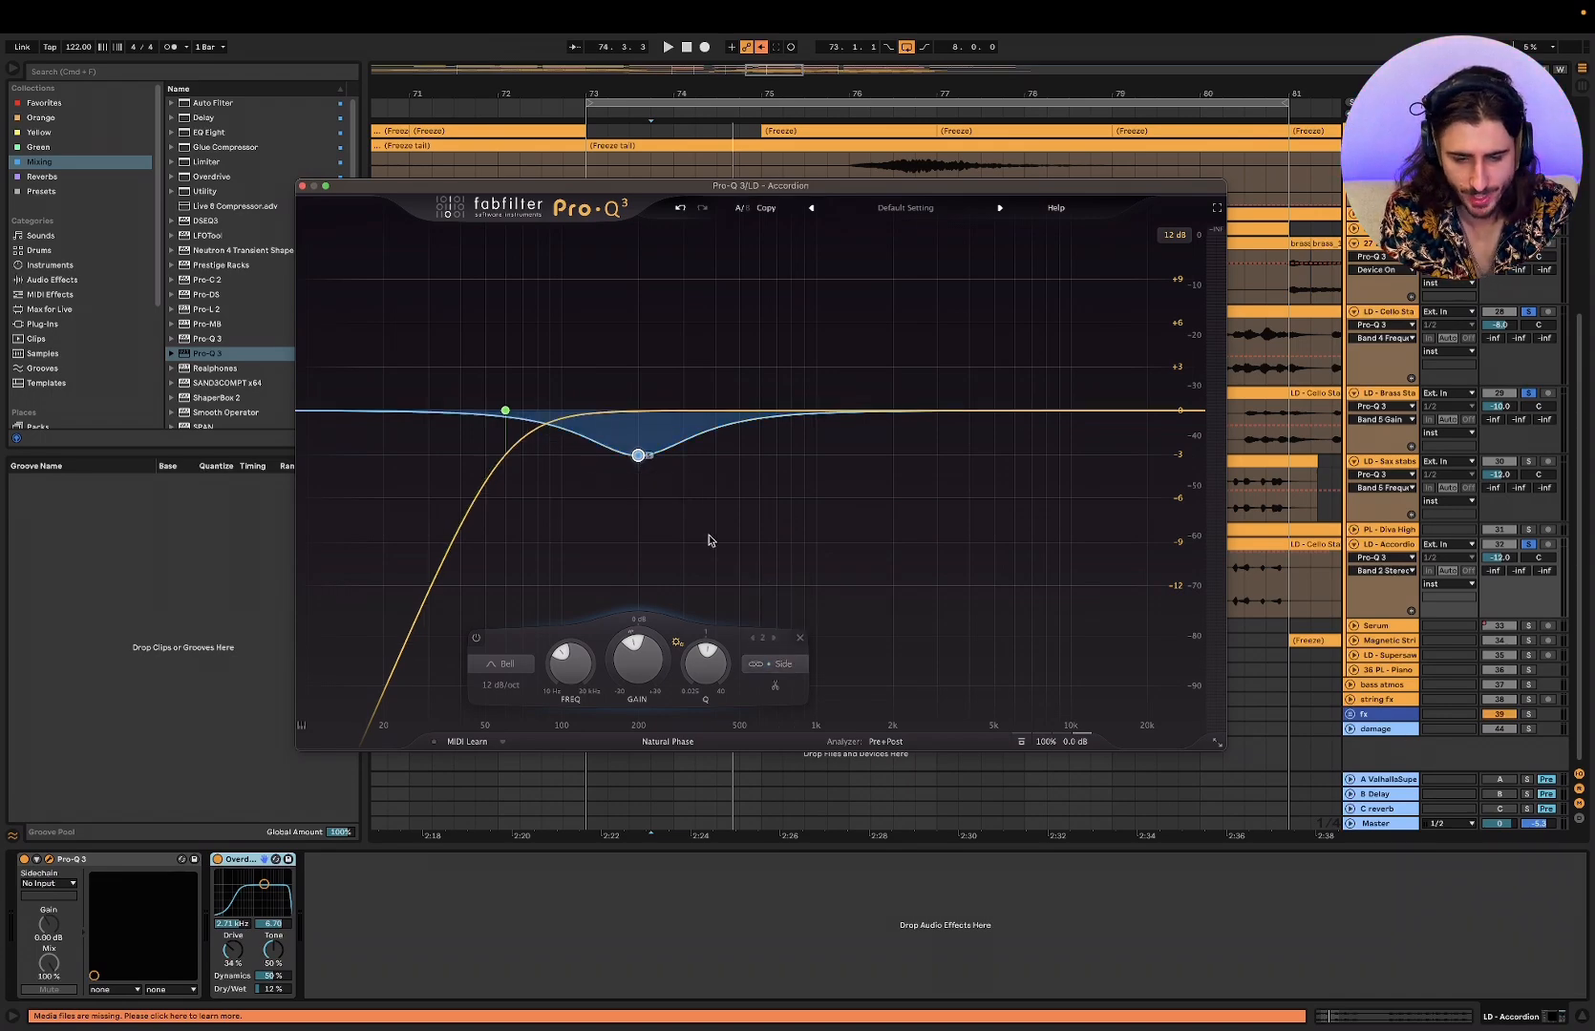
click(506, 669)
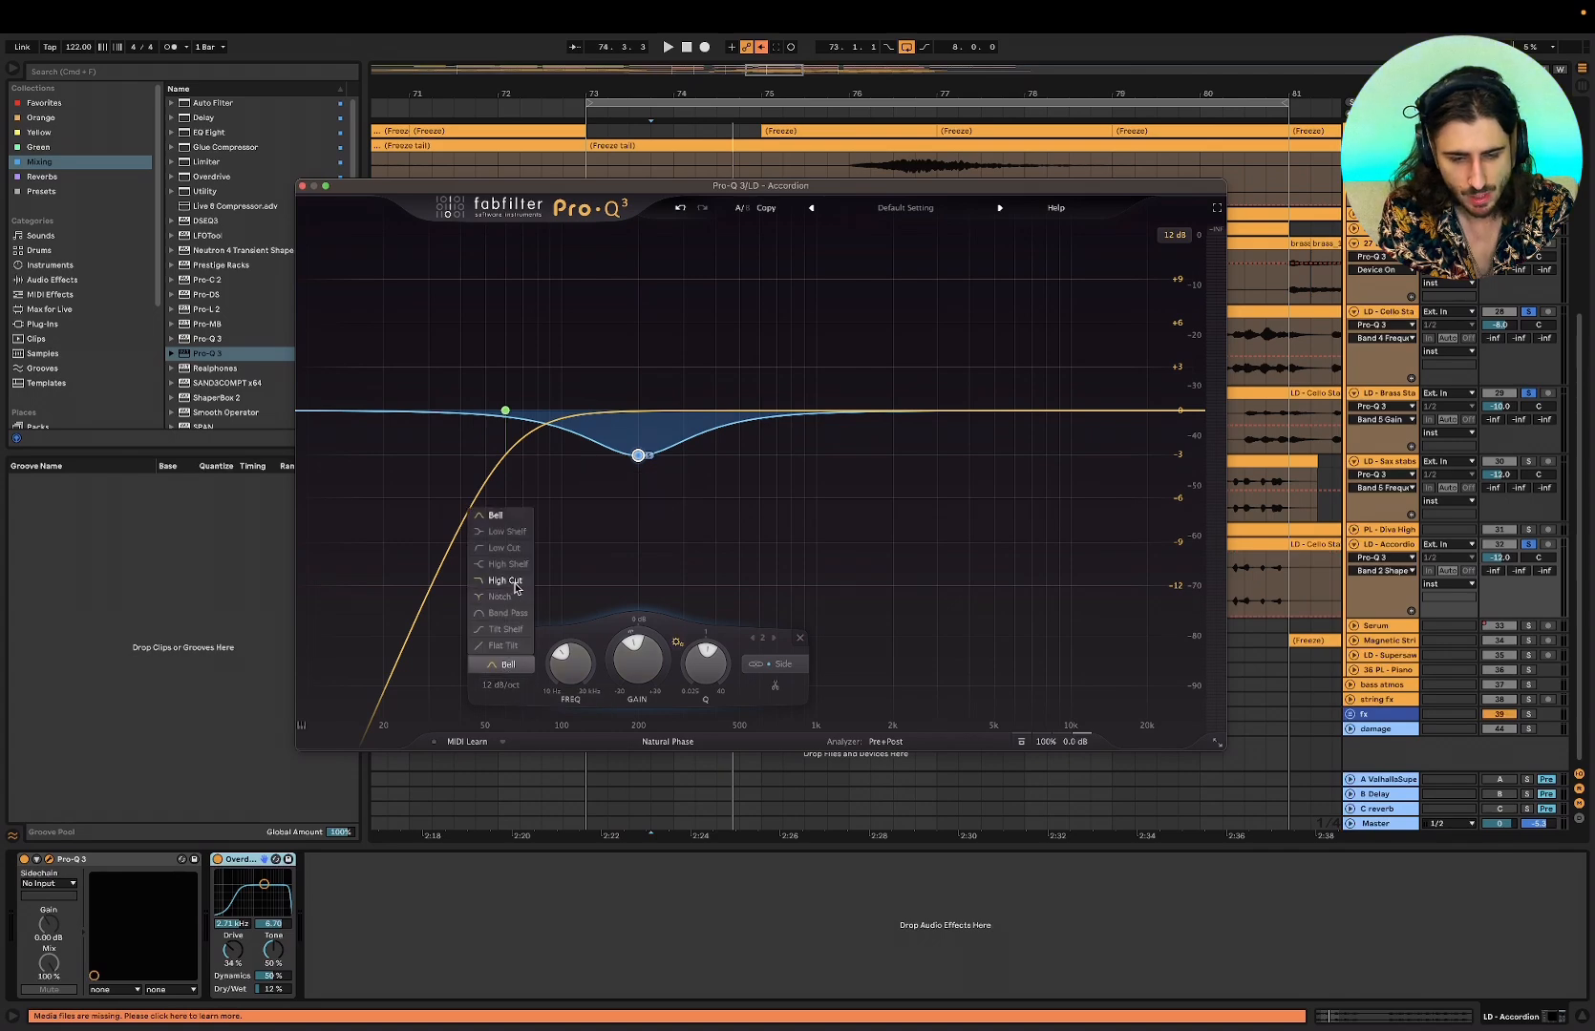
click(787, 667)
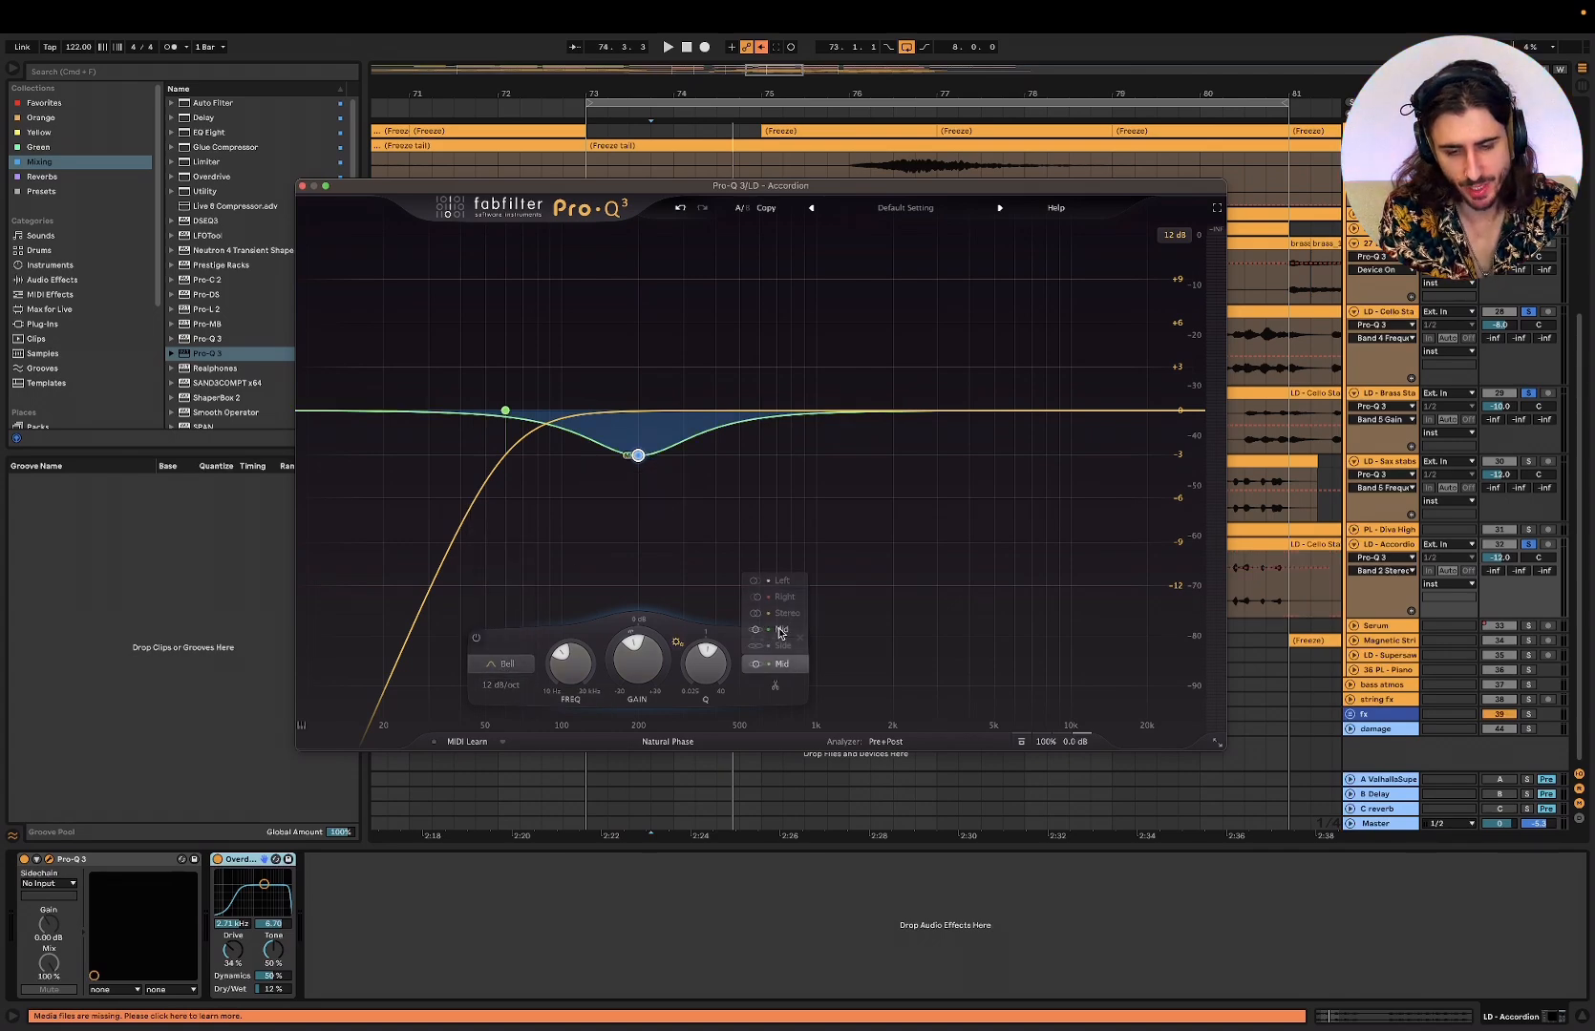
click(612, 518)
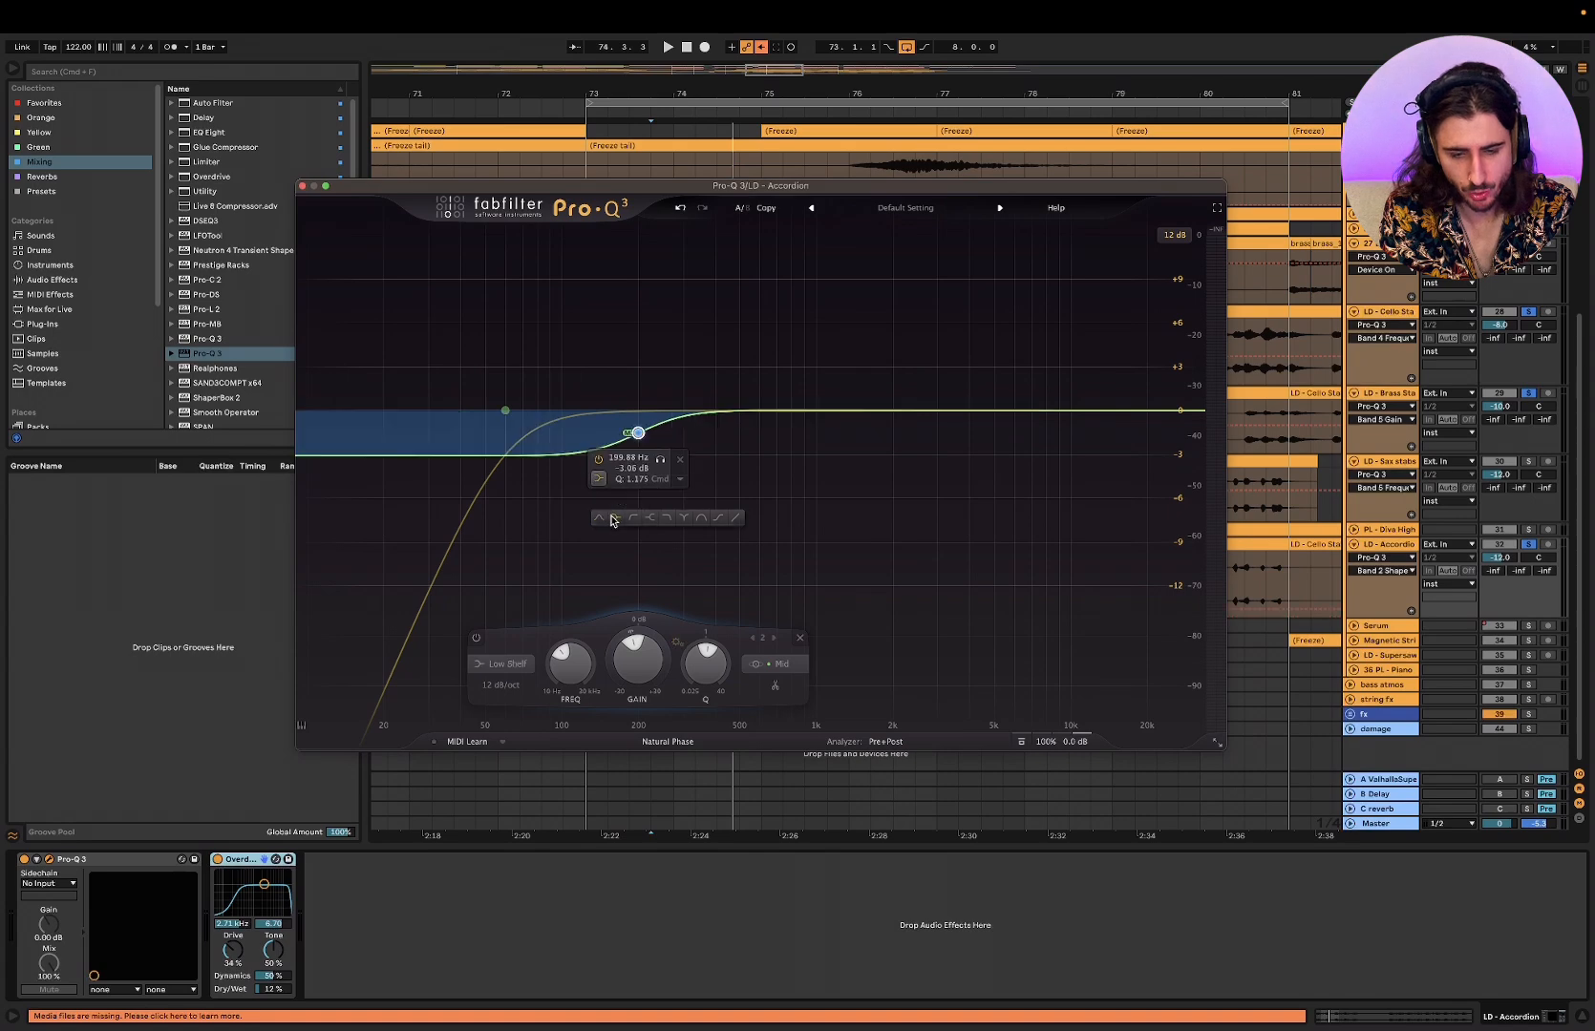
- Move the accordion's Mid low shelf to about 405 Hz and -7.4 dB with Q 1.157, and audition the band in isolation
drag(646, 424, 718, 500)
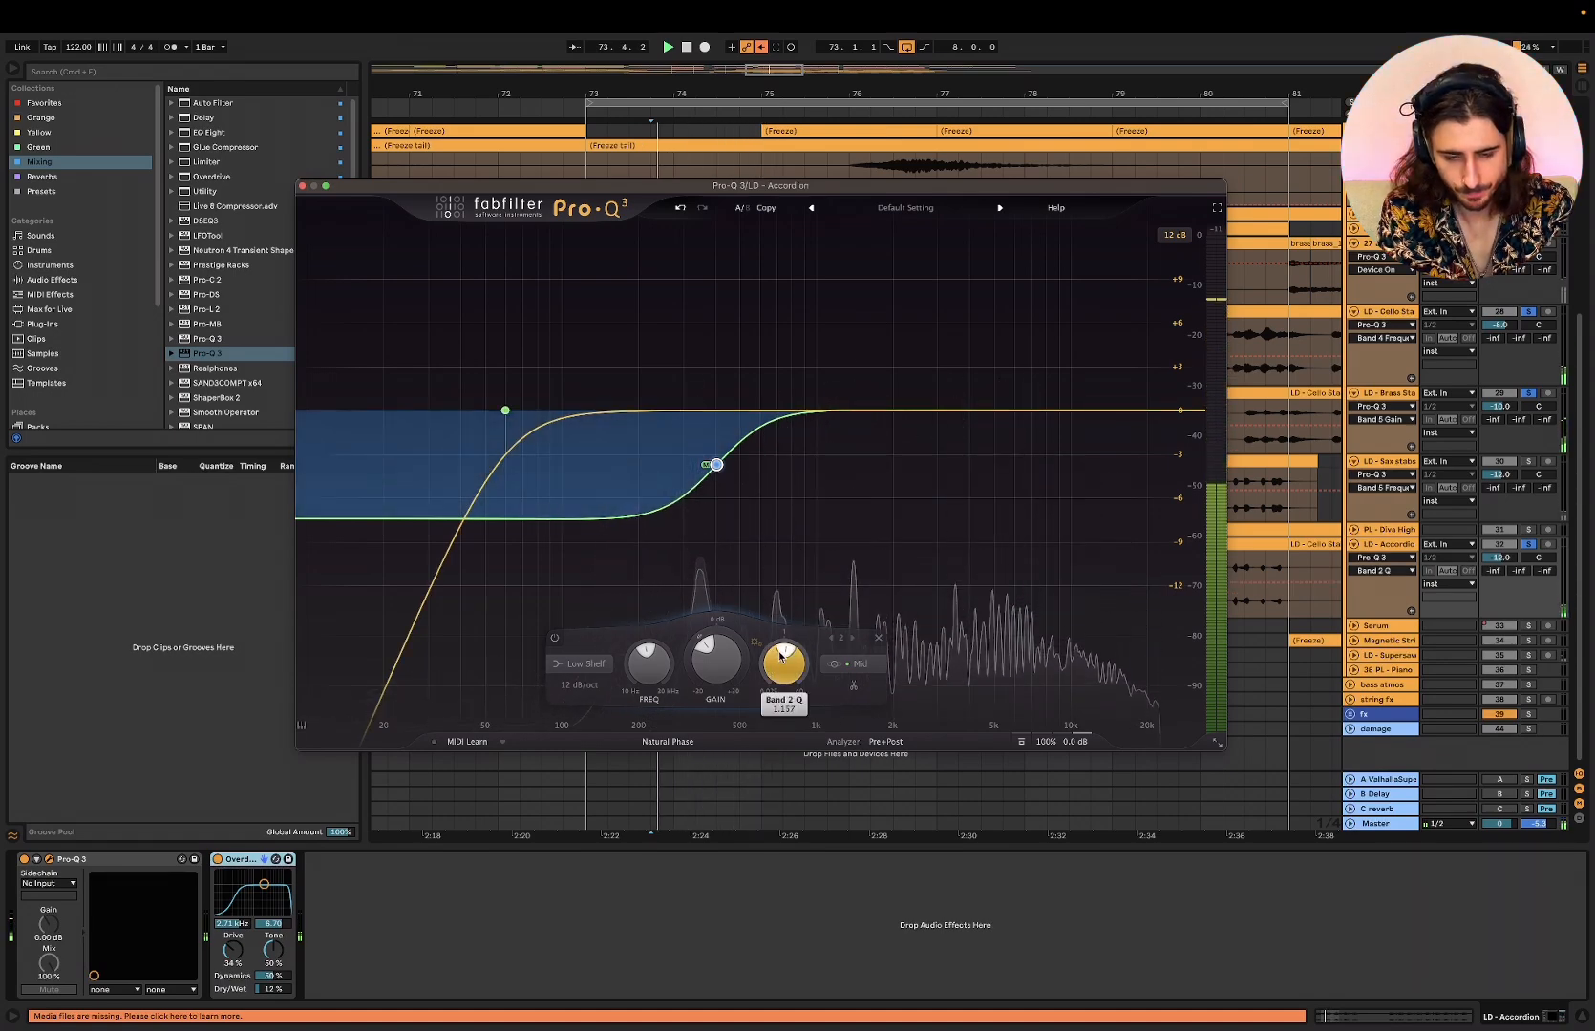
click(740, 492)
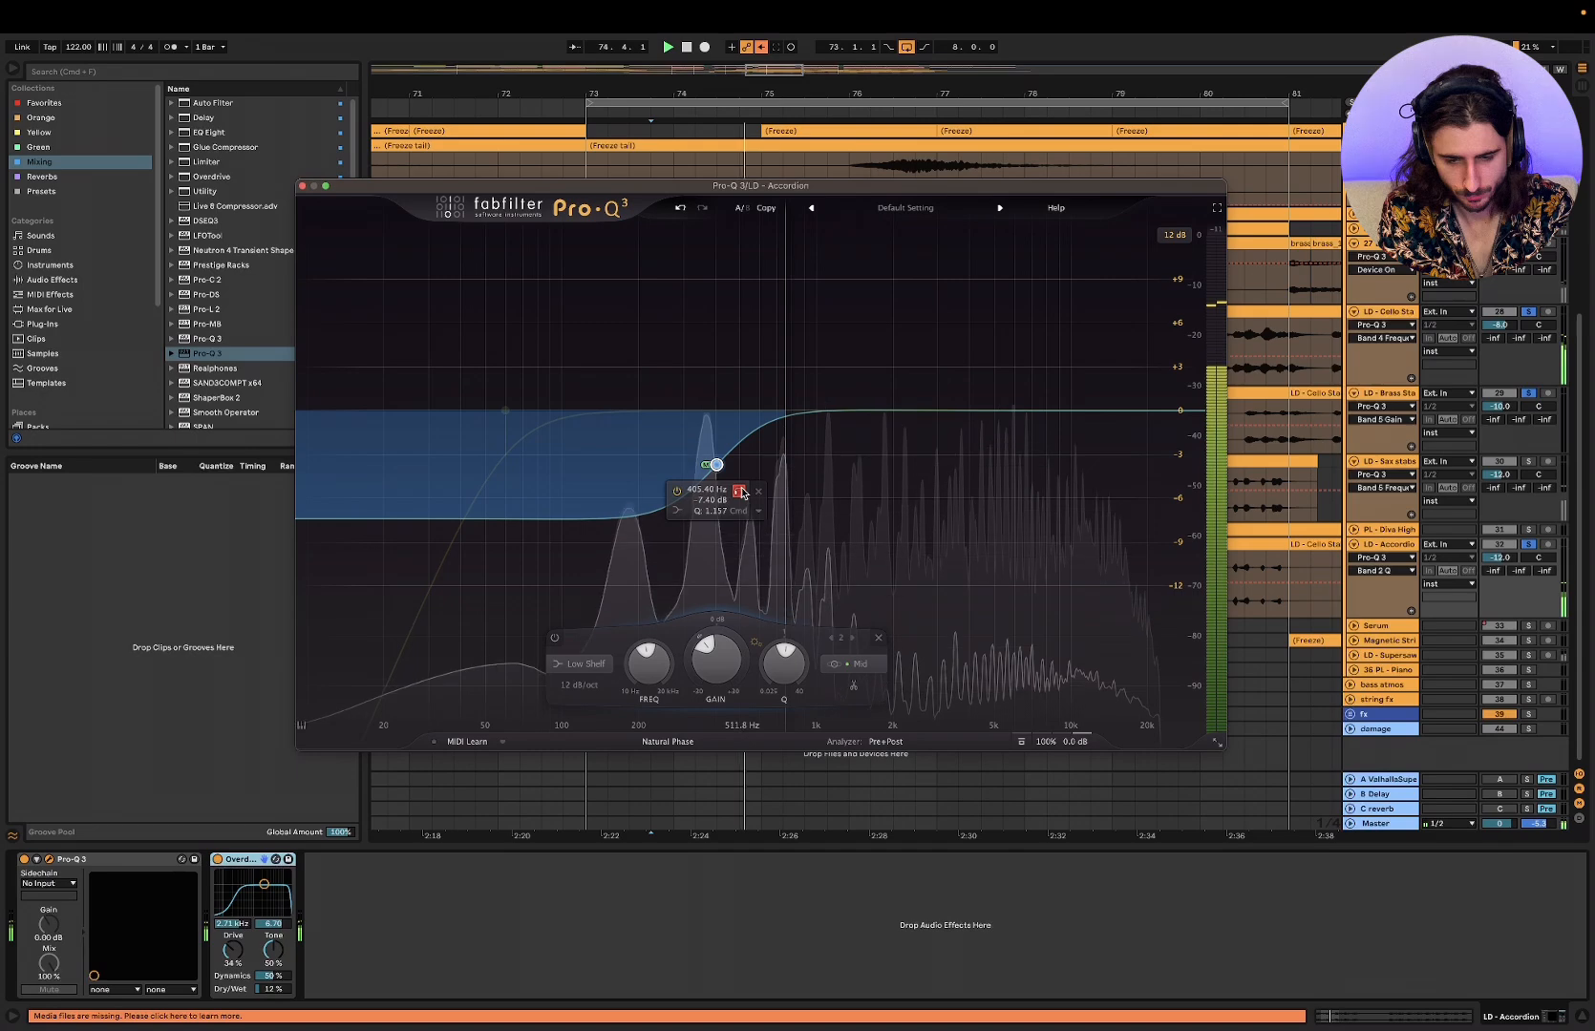
click(740, 492)
- Try the accordion's low shelf on the Side channel during playback, and return it to Mid
click(862, 666)
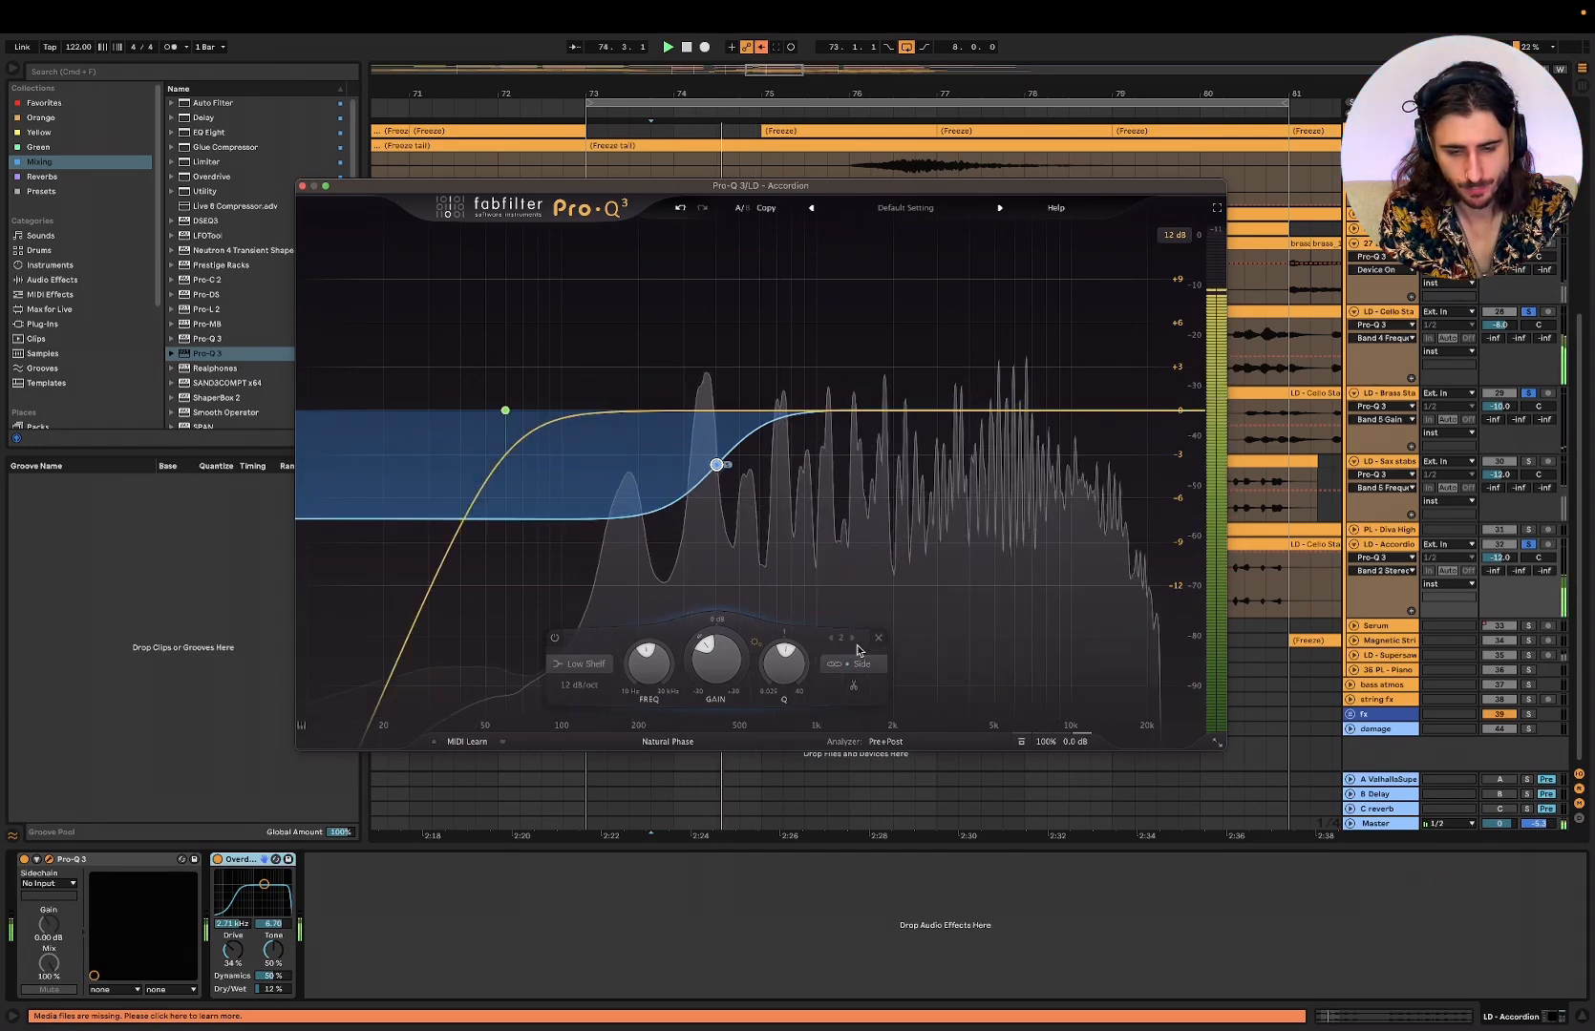
key(space)
click(858, 661)
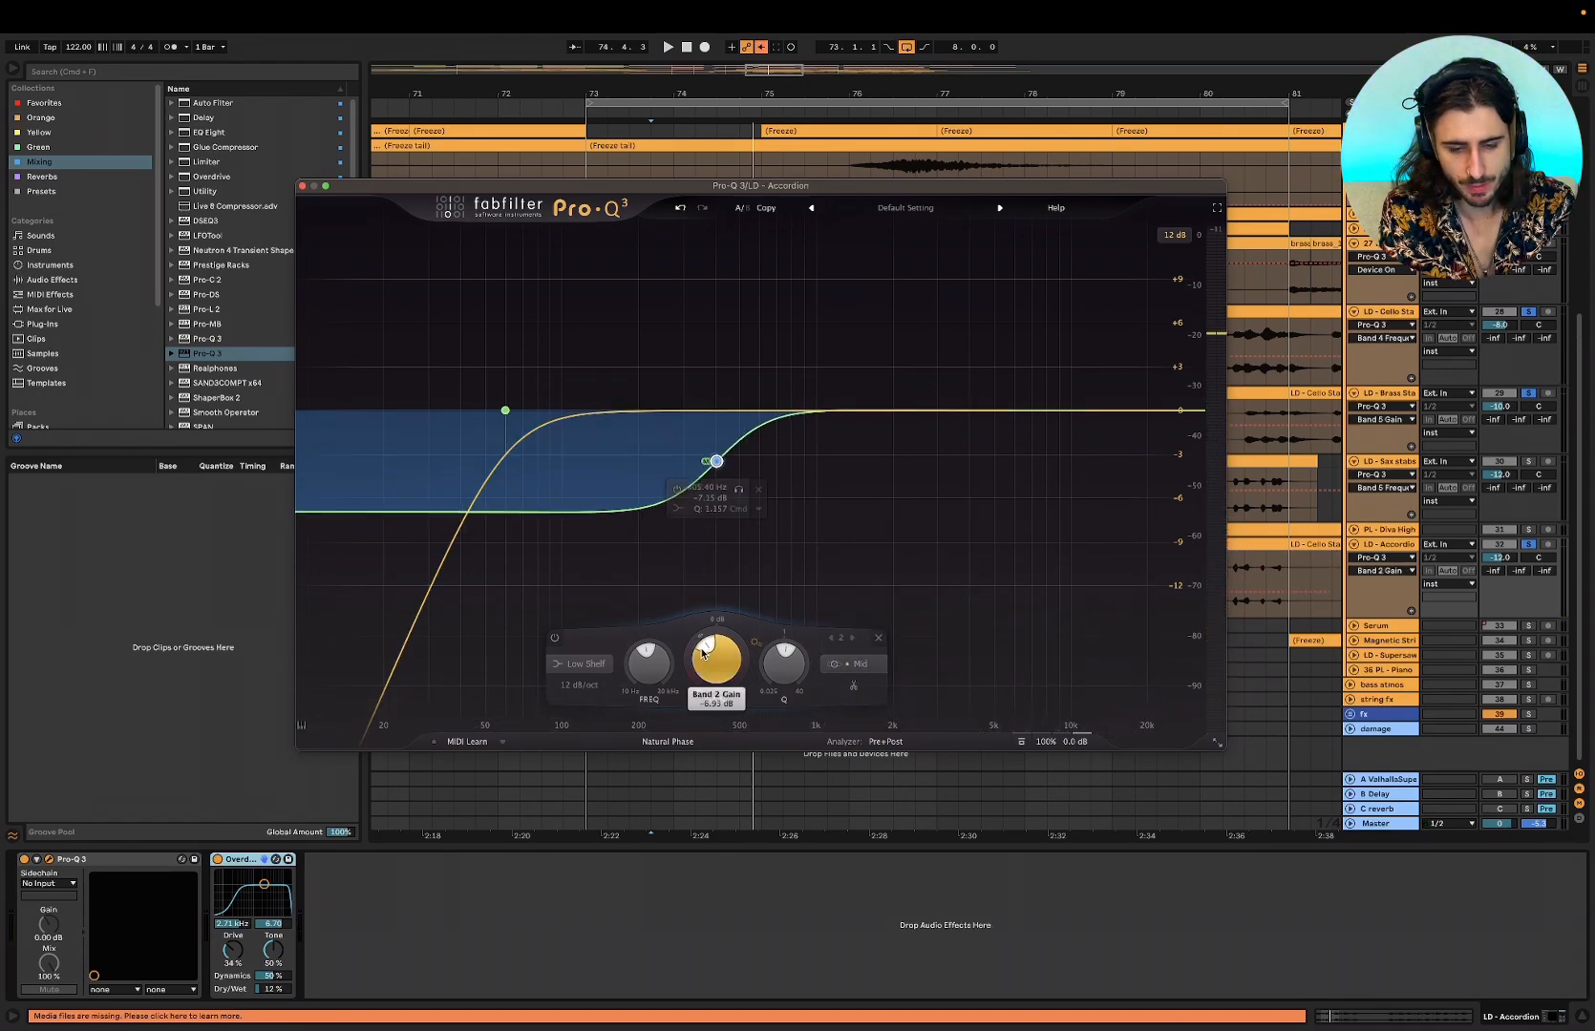
- Set the accordion's Mid low shelf gain to -7.86 dB by ear during playback
key(space)
scroll(704, 653, up, 2)
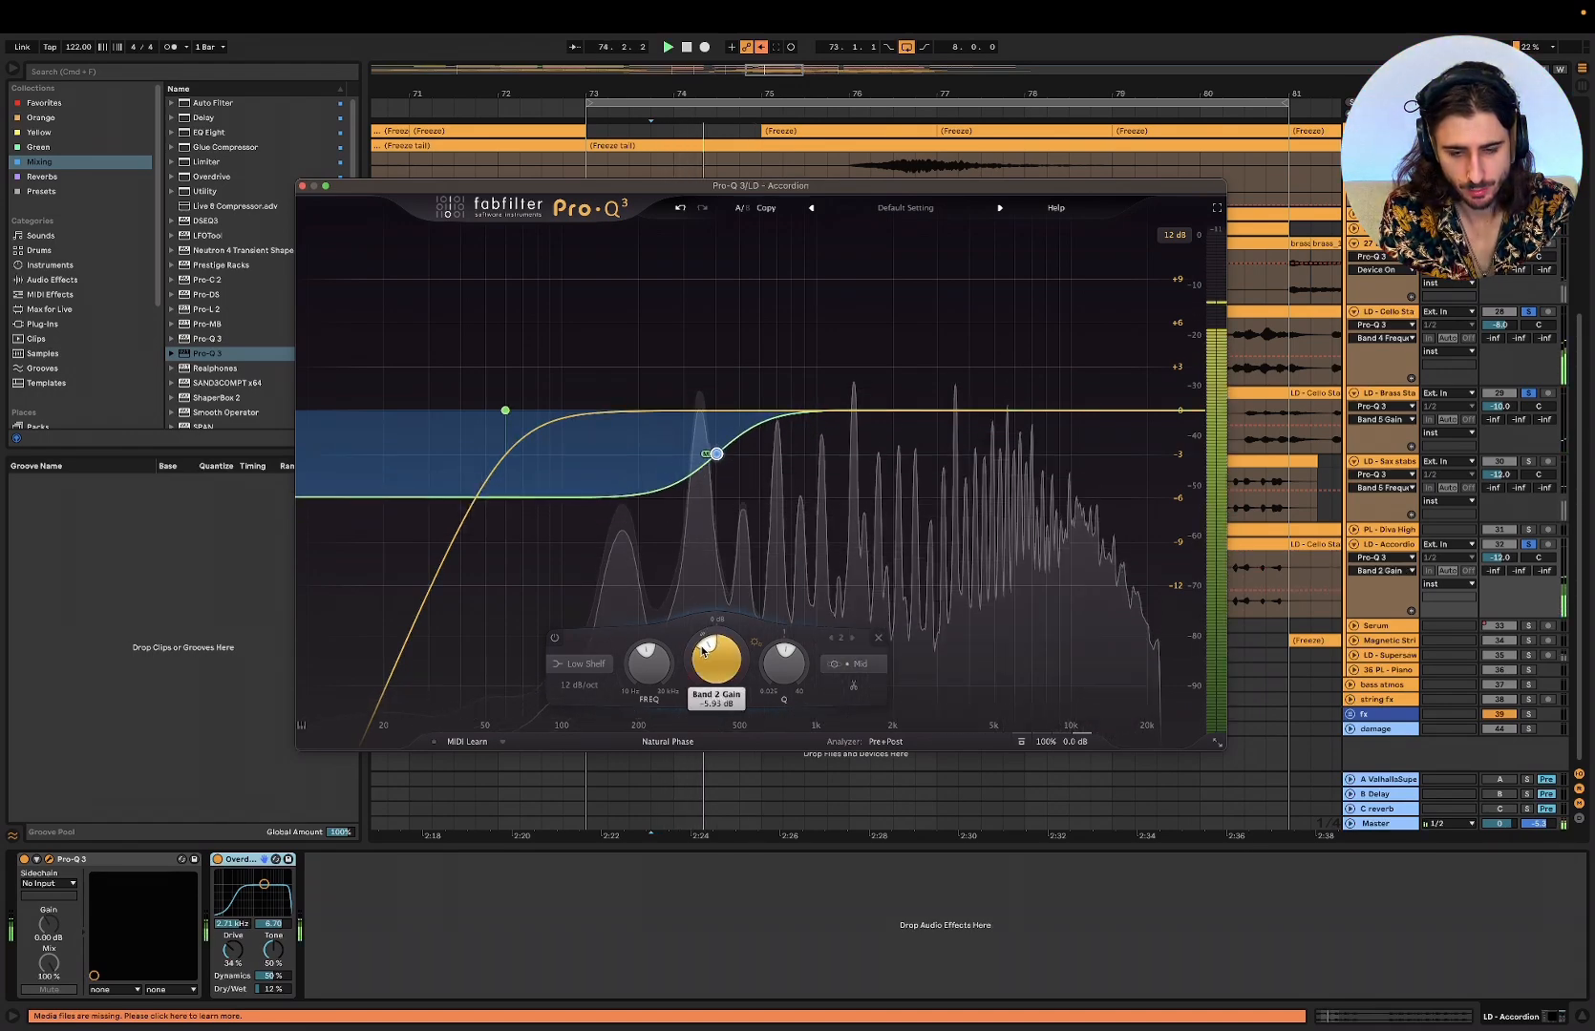
scroll(704, 653, down, 4)
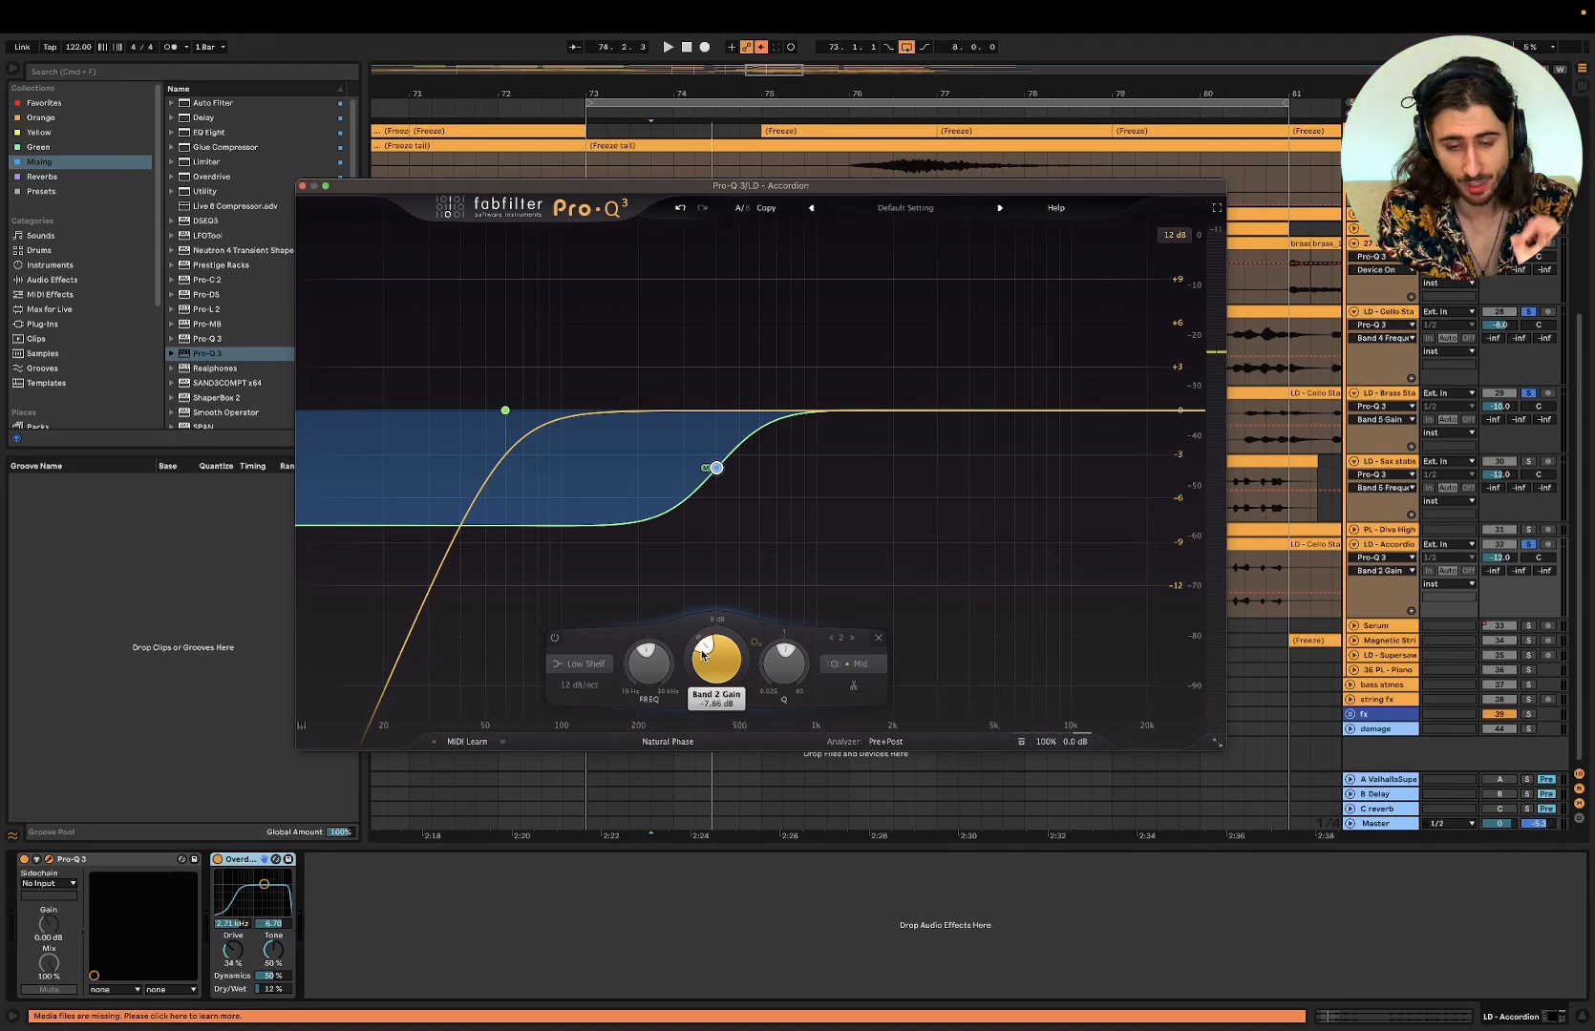
- Add a Side bell near 350 Hz at about +2.4 dB to the accordion's Pro-Q 3 and audition it
key(space)
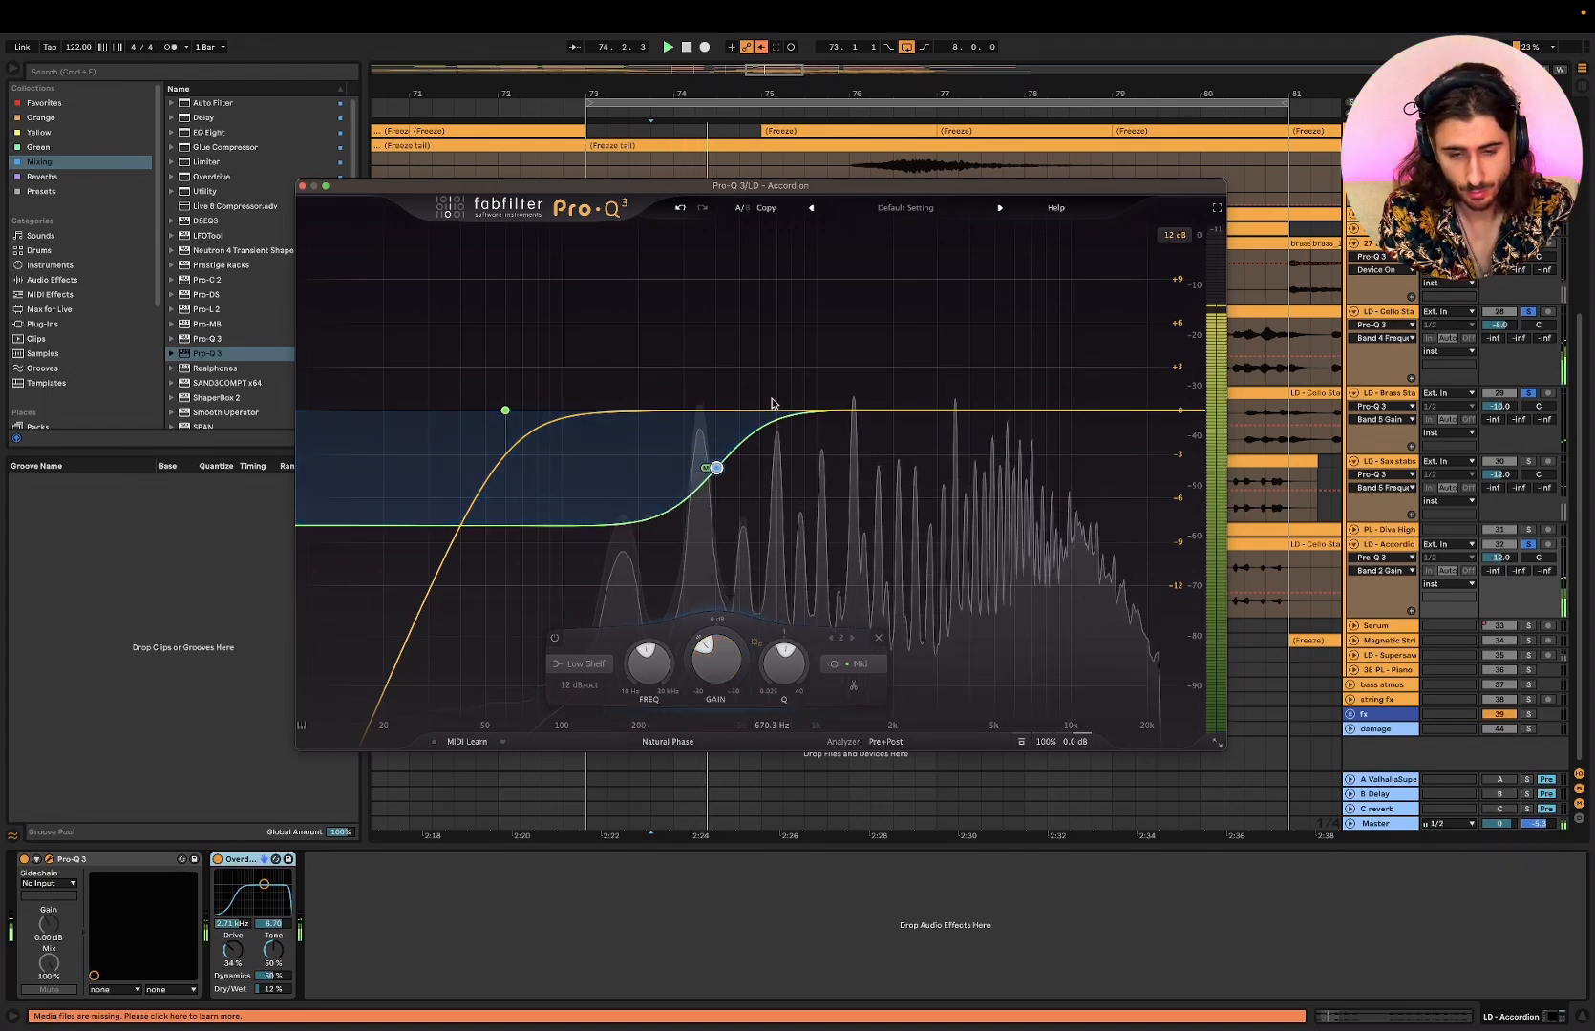
drag(698, 411, 699, 382)
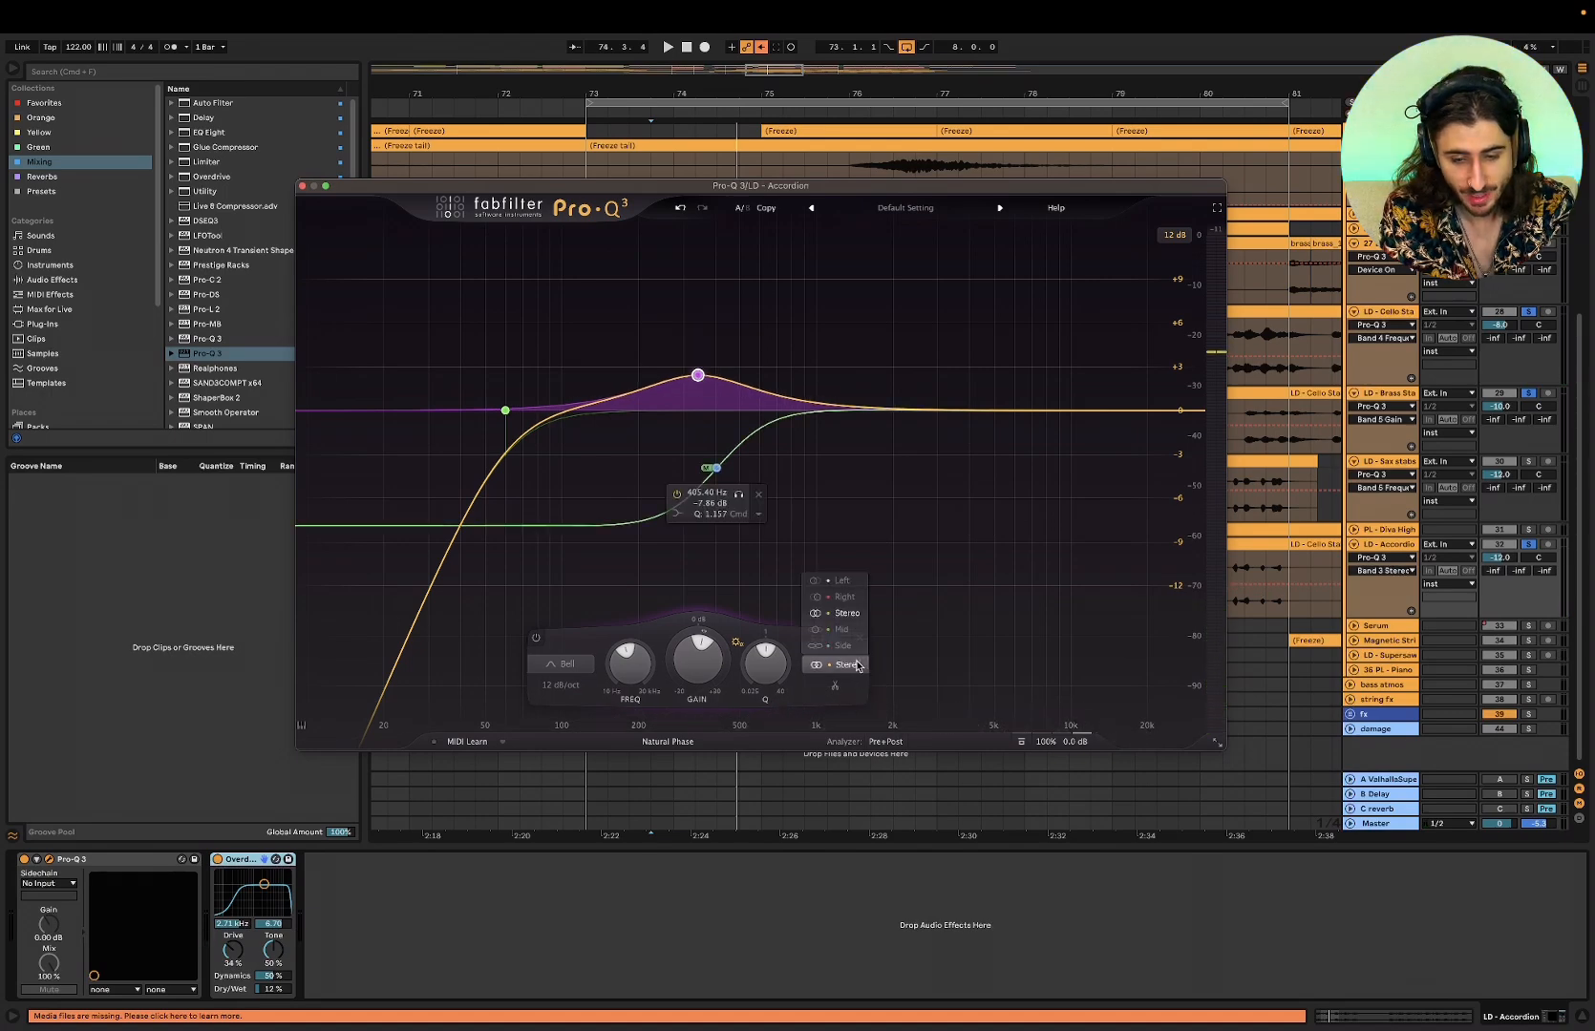
click(841, 646)
key(space)
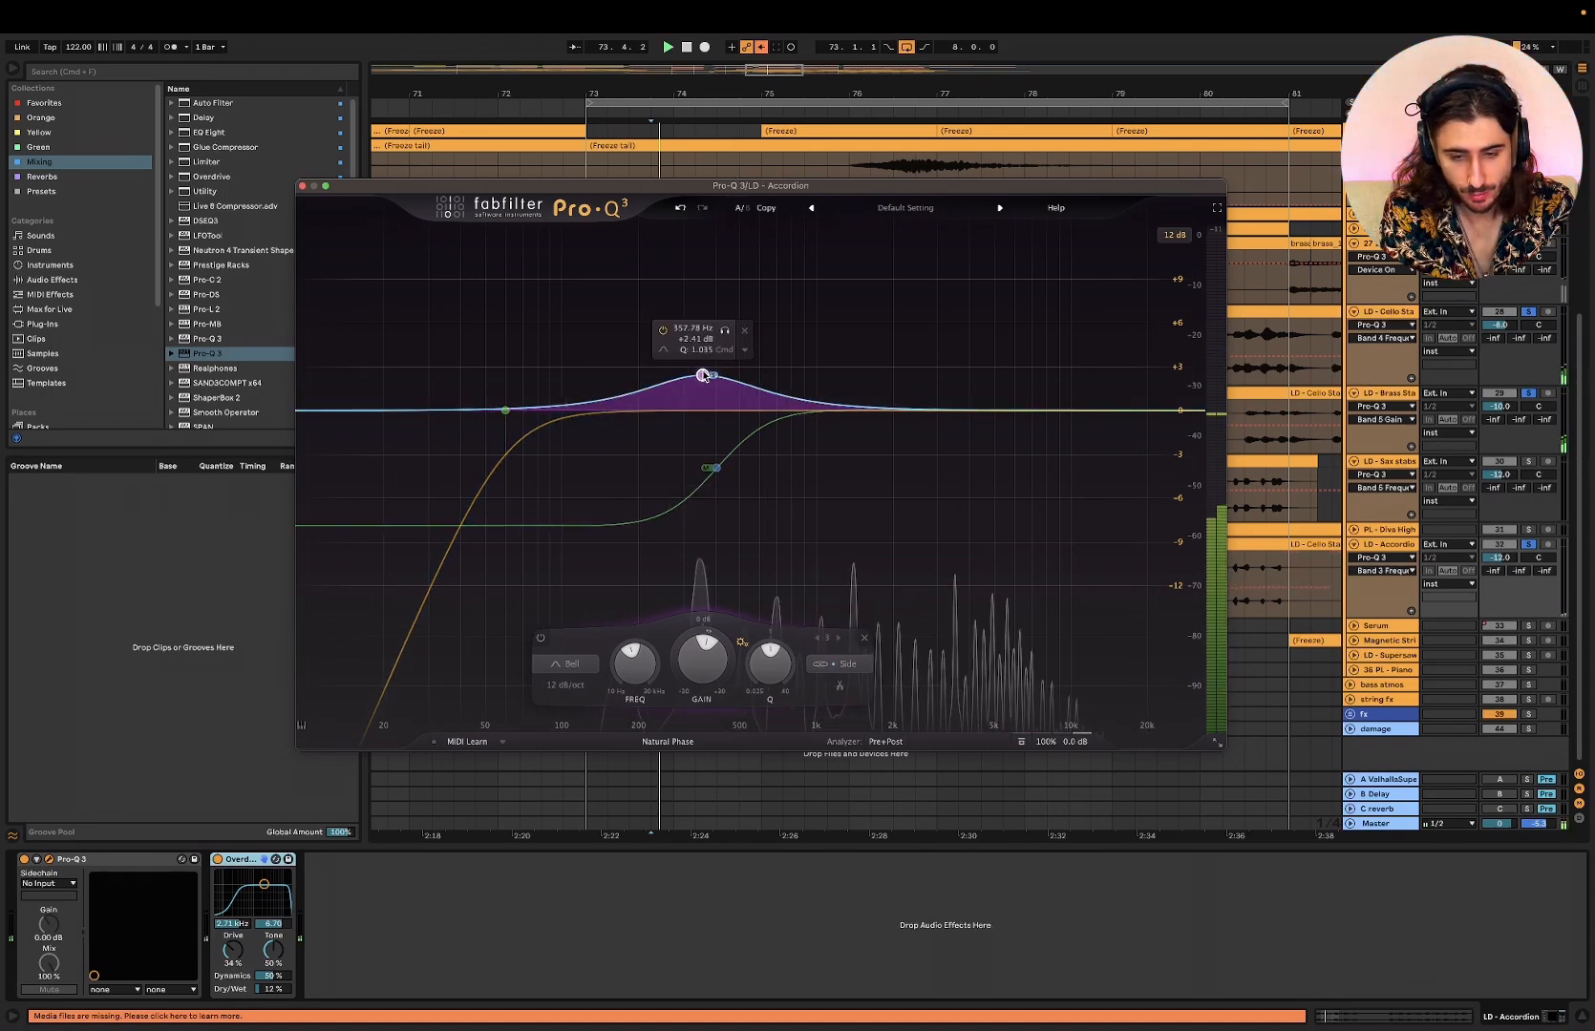
drag(698, 375, 700, 377)
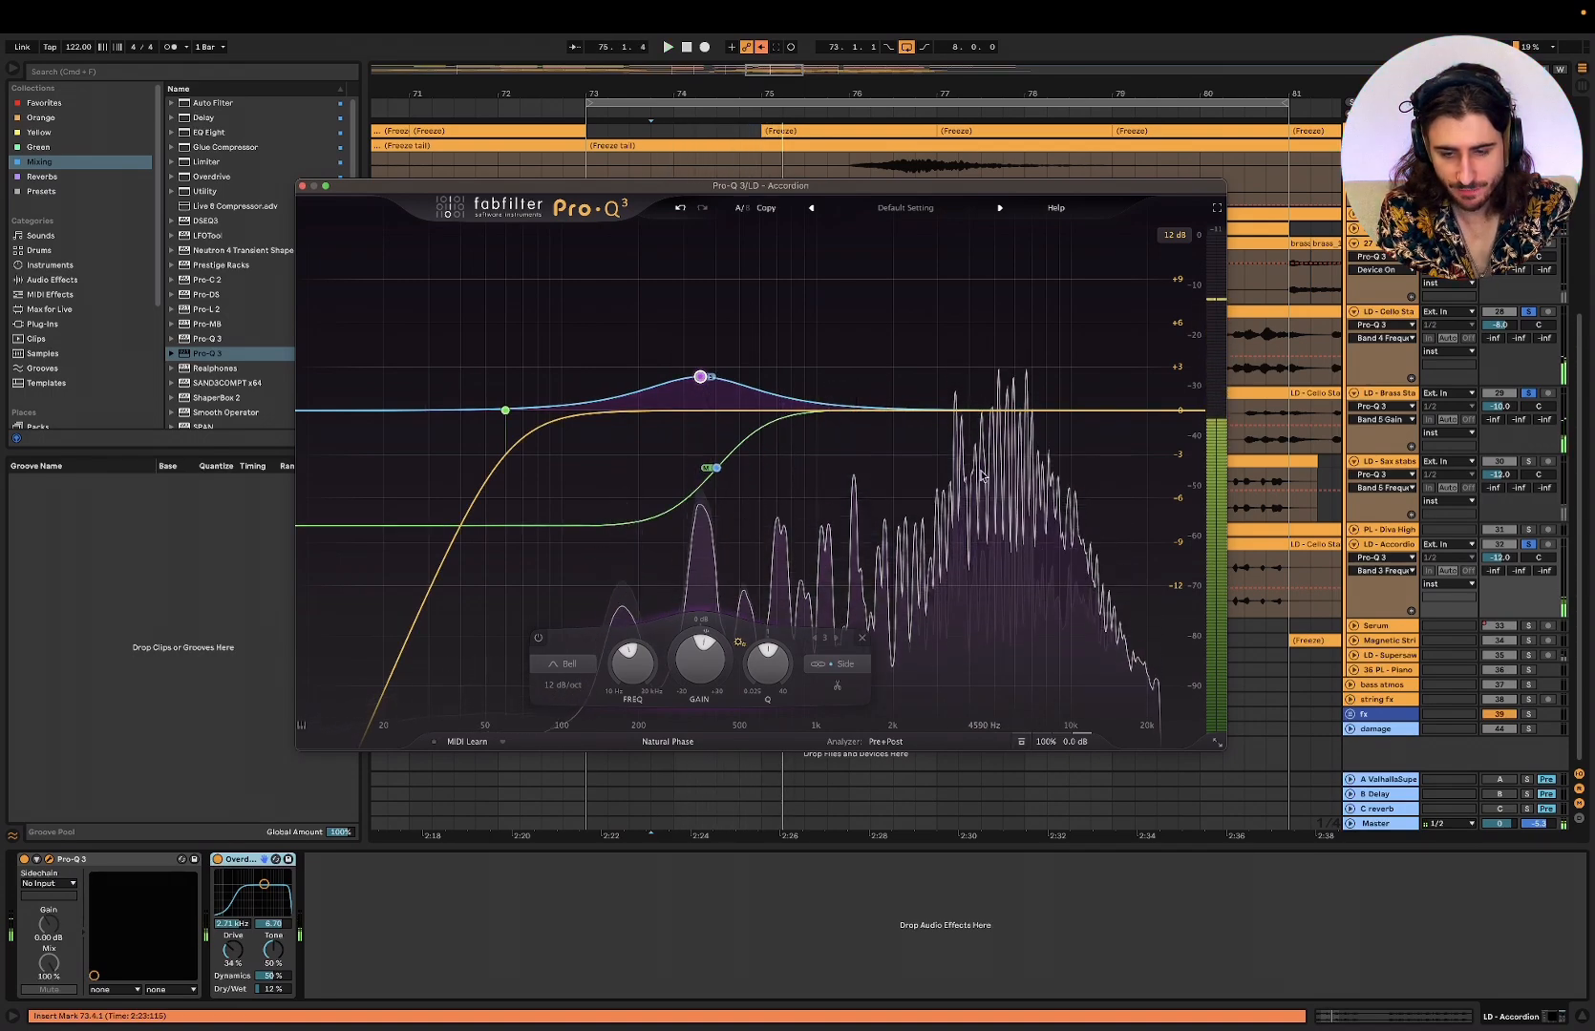
- Add a Side bell near 5 kHz at about +1.7 dB and a Mid bell at about 5107 Hz and -1.81 dB to the accordion's EQ
drag(991, 410, 987, 394)
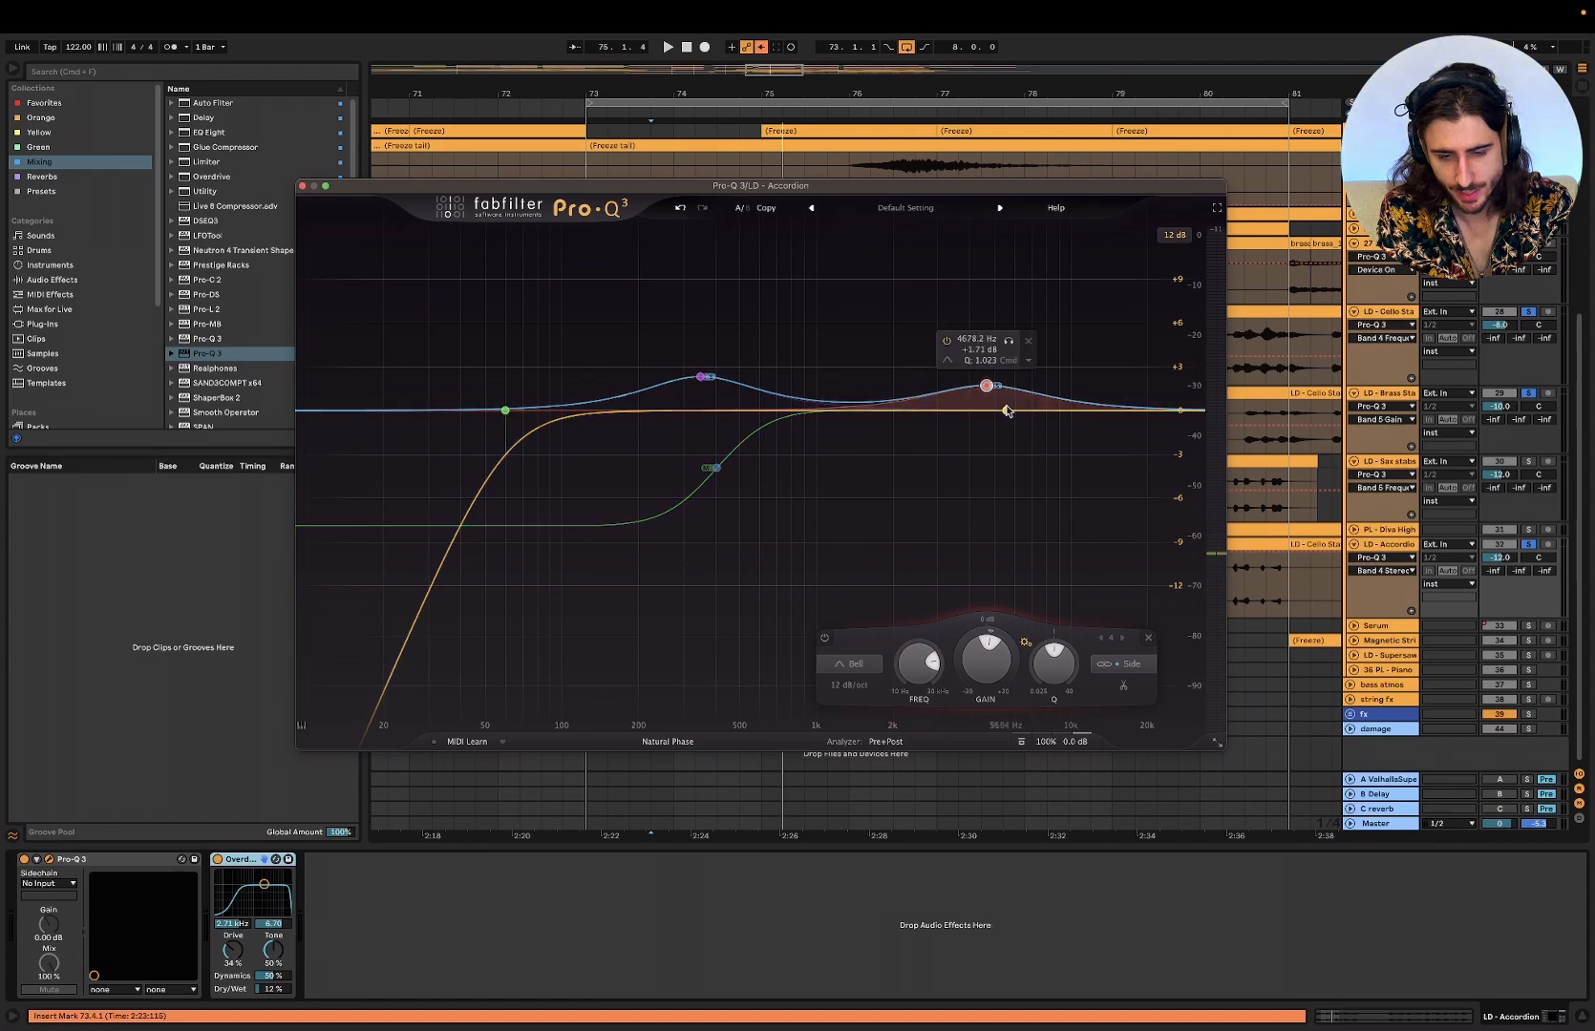
key(space)
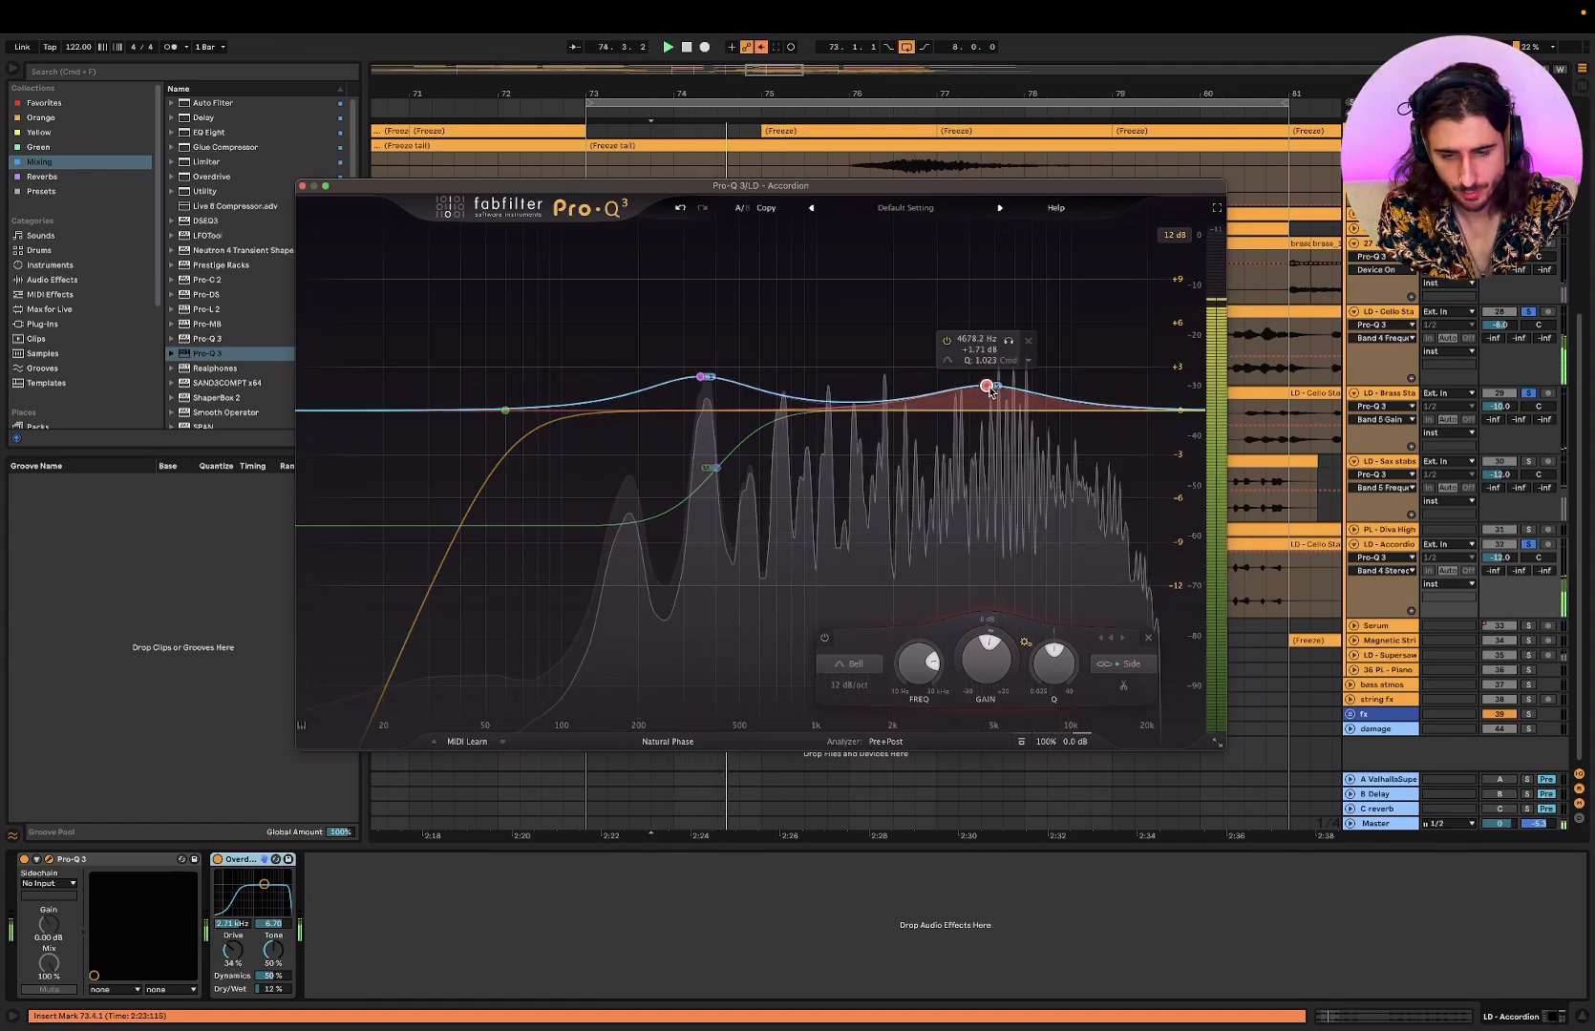
drag(998, 392, 994, 423)
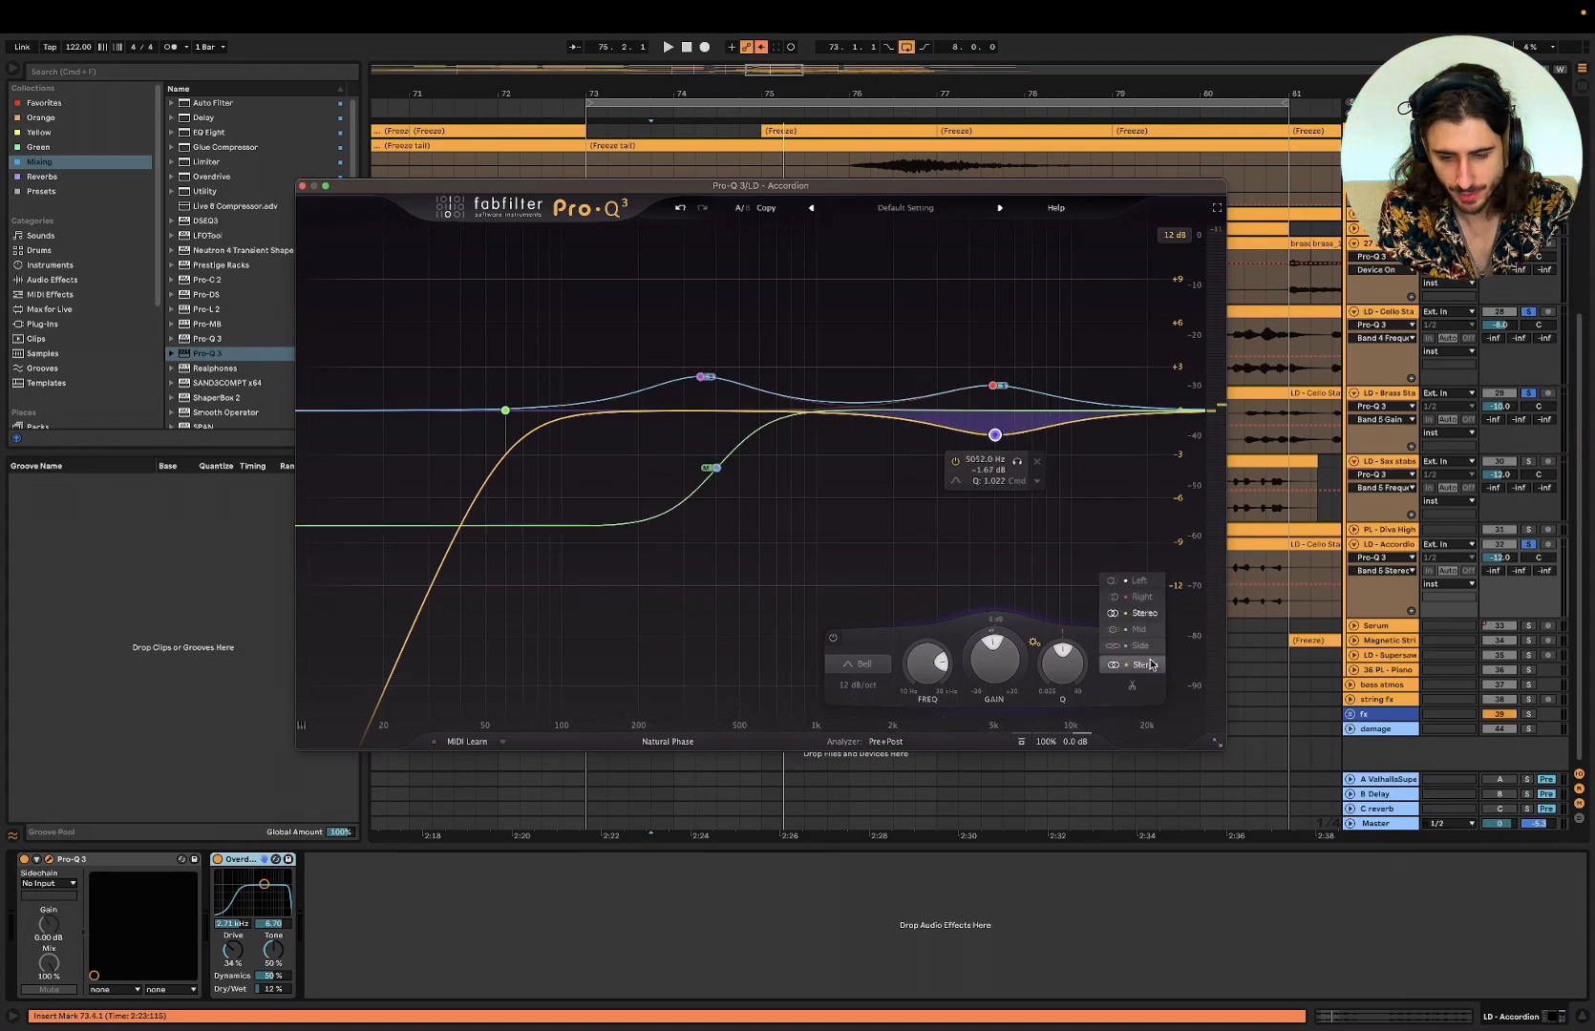
click(1136, 636)
key(space)
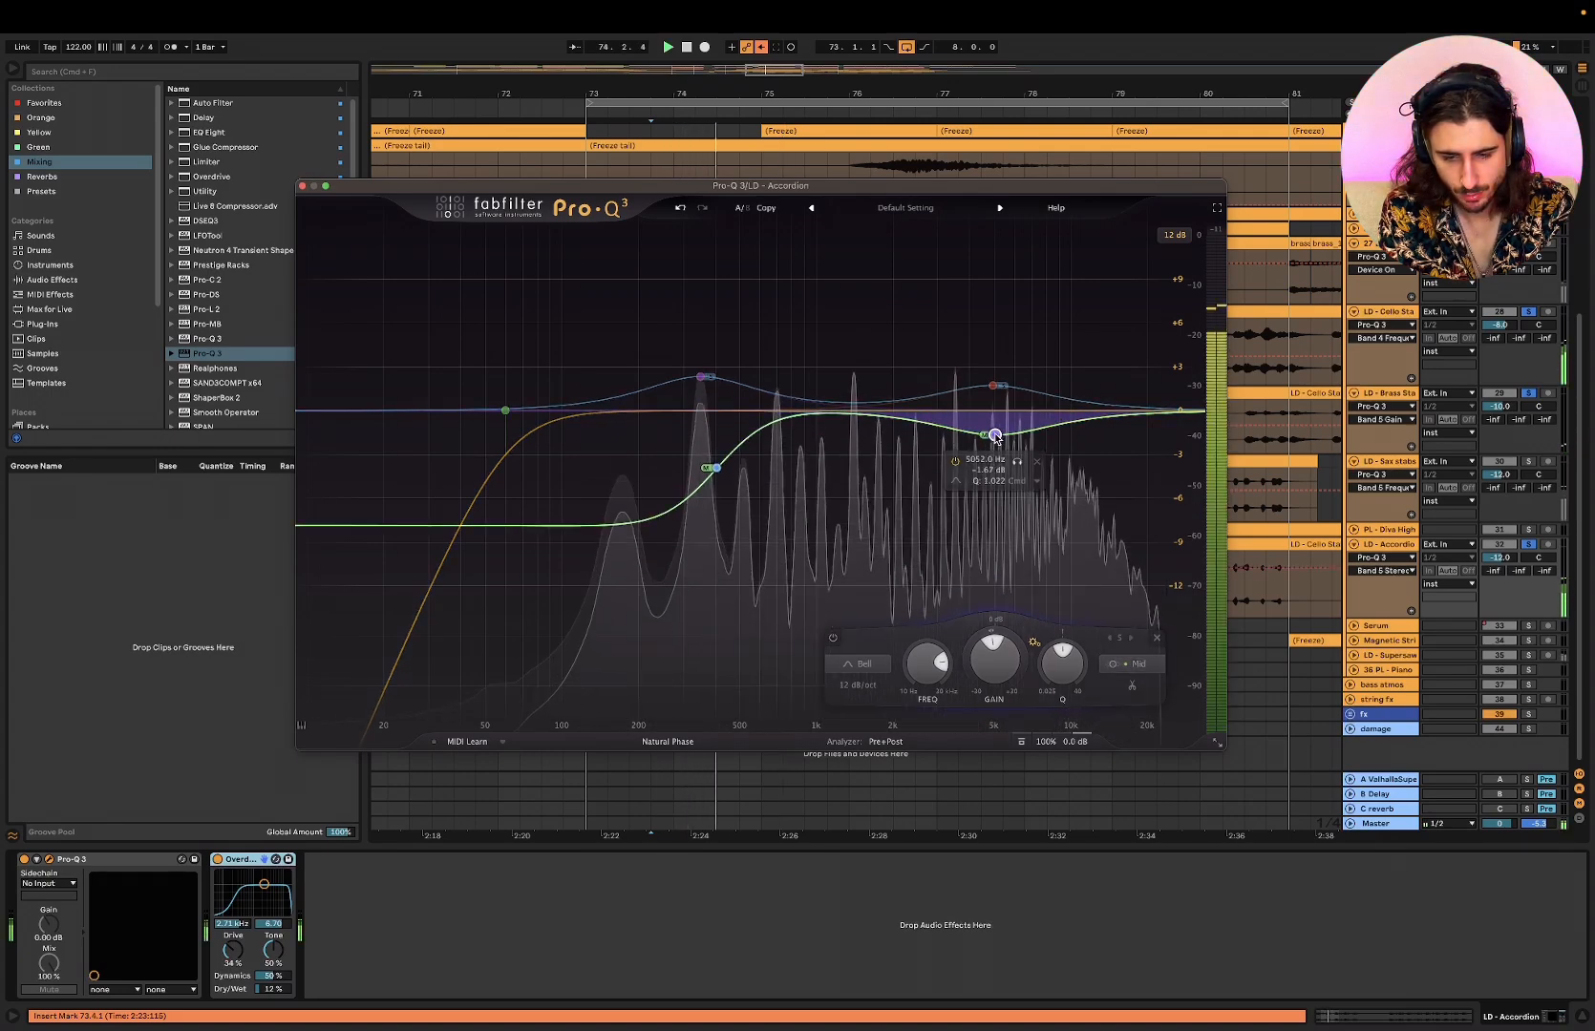
mouse_move(995, 436)
mouse_down()
mouse_move(956, 443)
mouse_move(996, 438)
mouse_up()
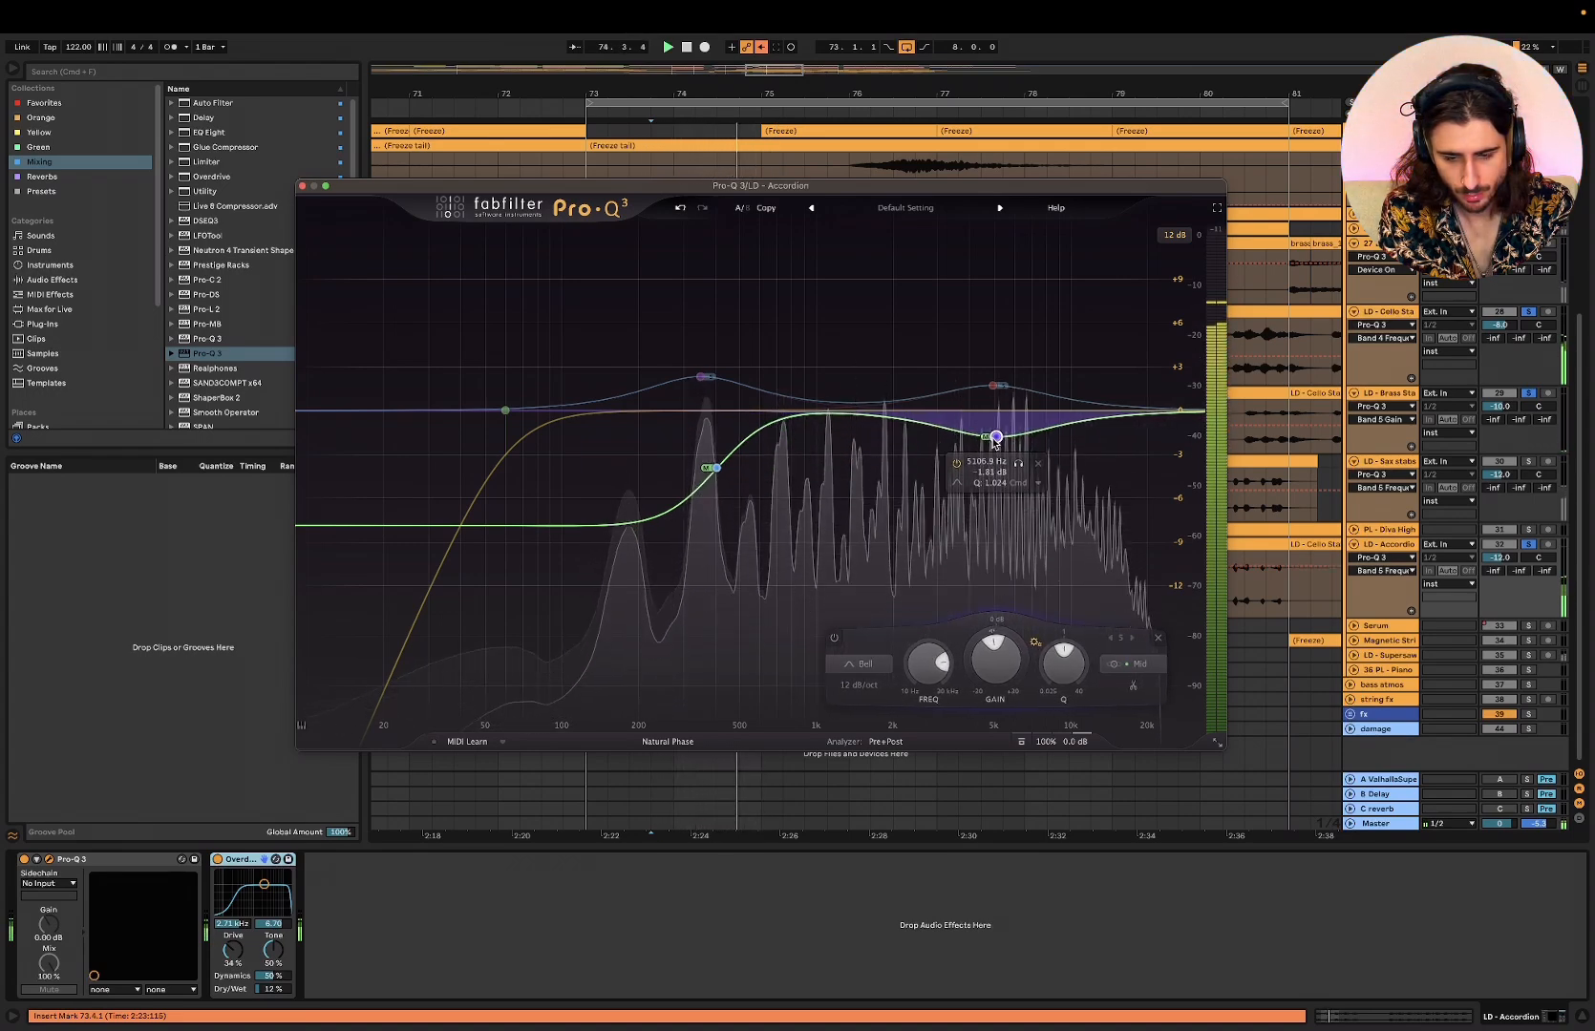
- Compare the accordion's sound with its Pro-Q 3 bypassed and active during playback
click(1020, 742)
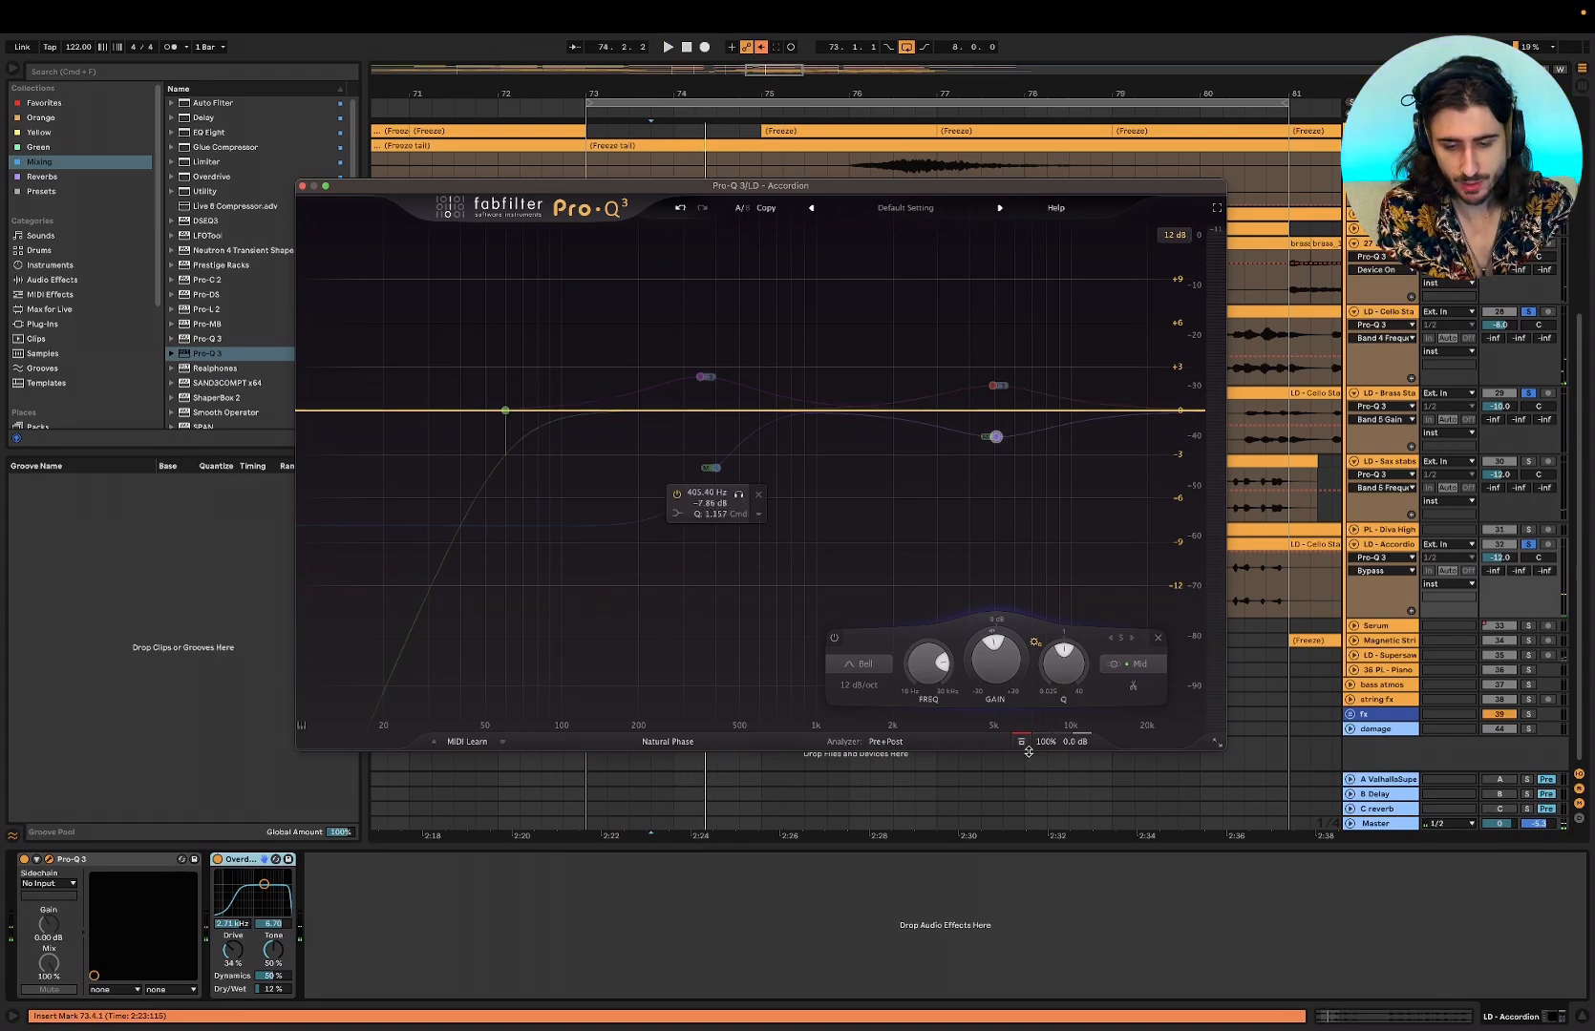
click(1024, 745)
key(space)
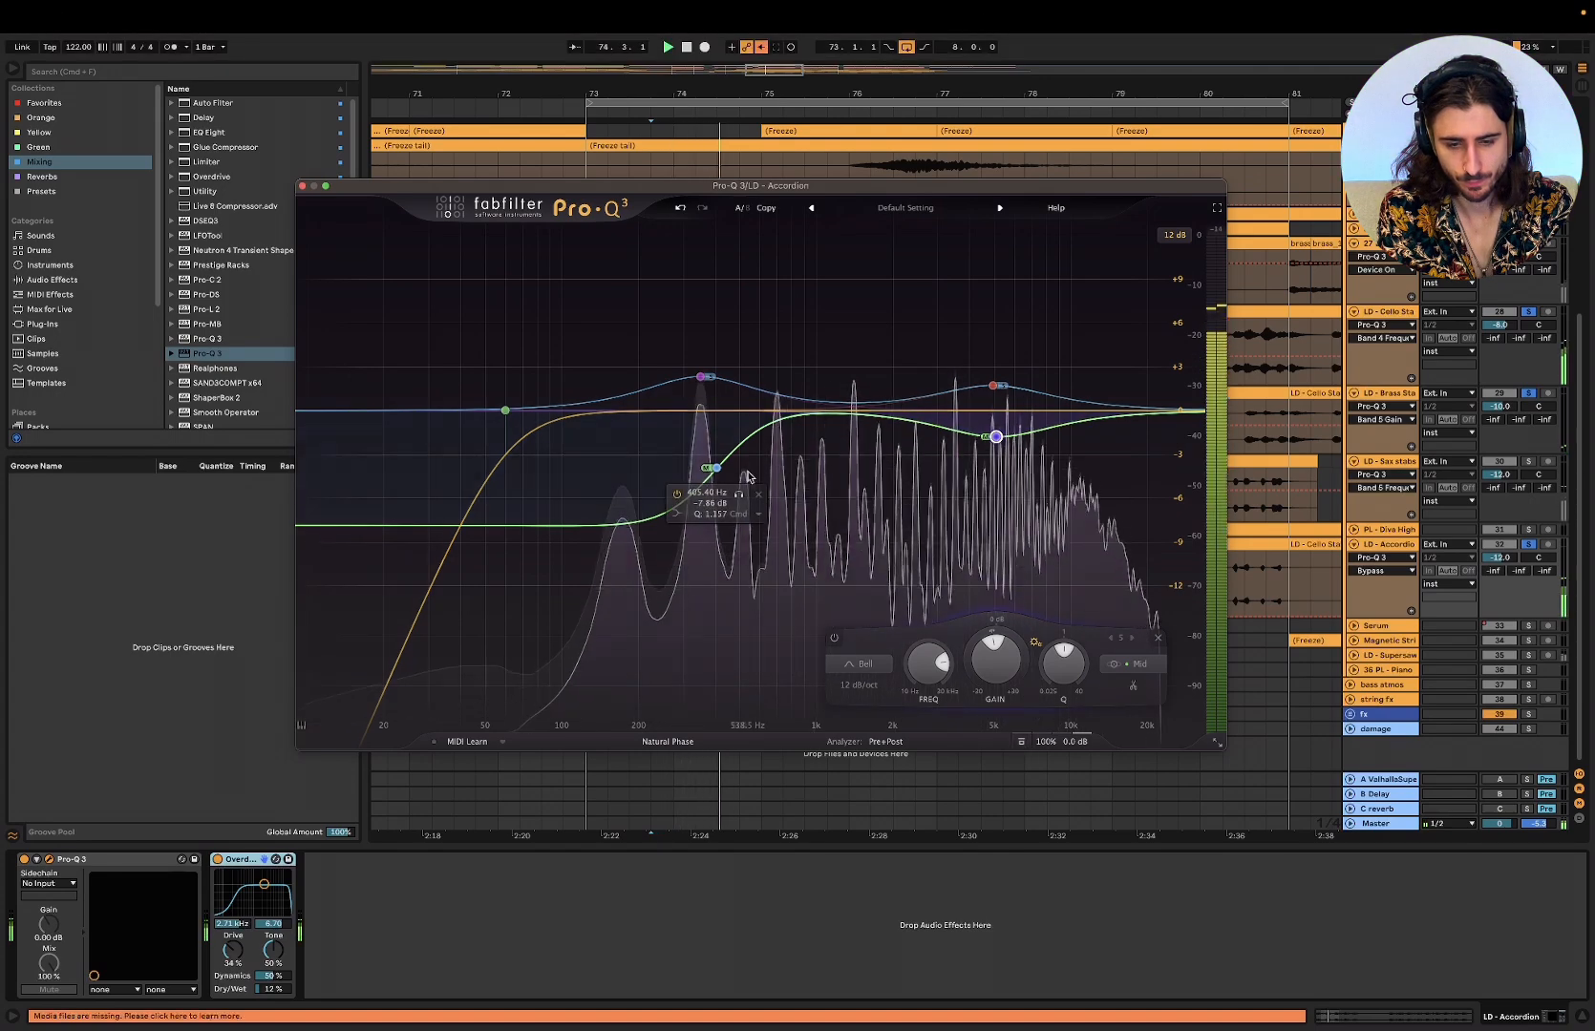
key(space)
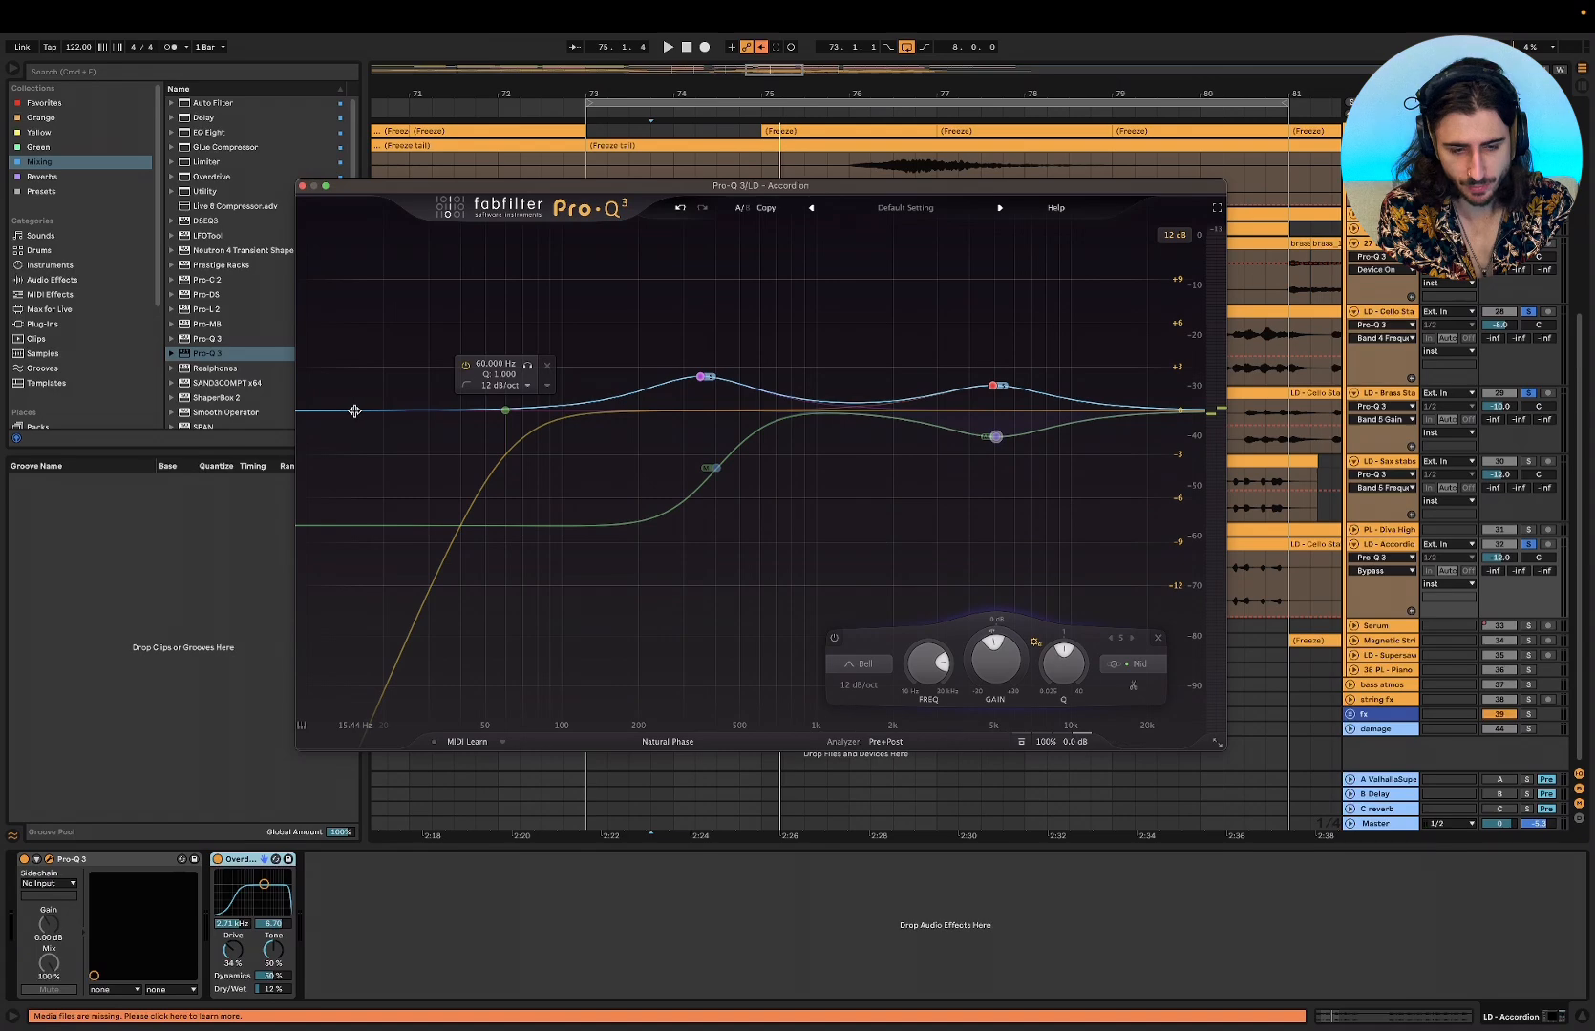
- Add a Side low shelf at about 135 Hz, -5.92 dB and Q 1.199 to the accordion's EQ, auditioning the band in isolation
drag(354, 411, 616, 445)
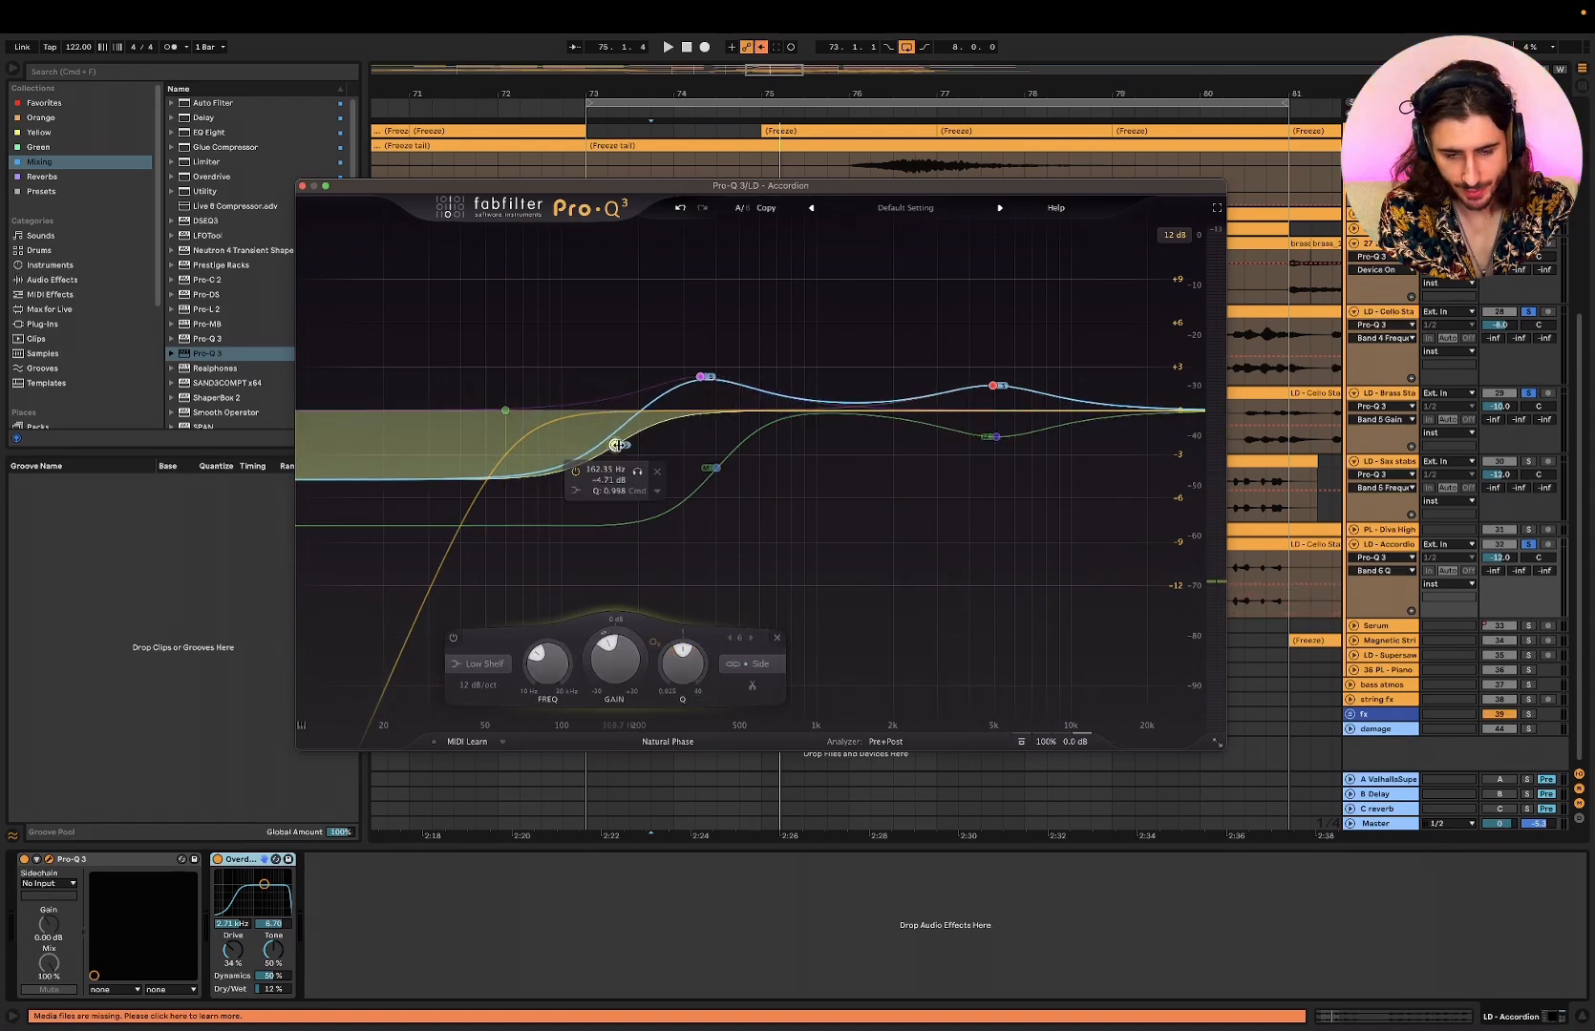
drag(621, 450, 601, 469)
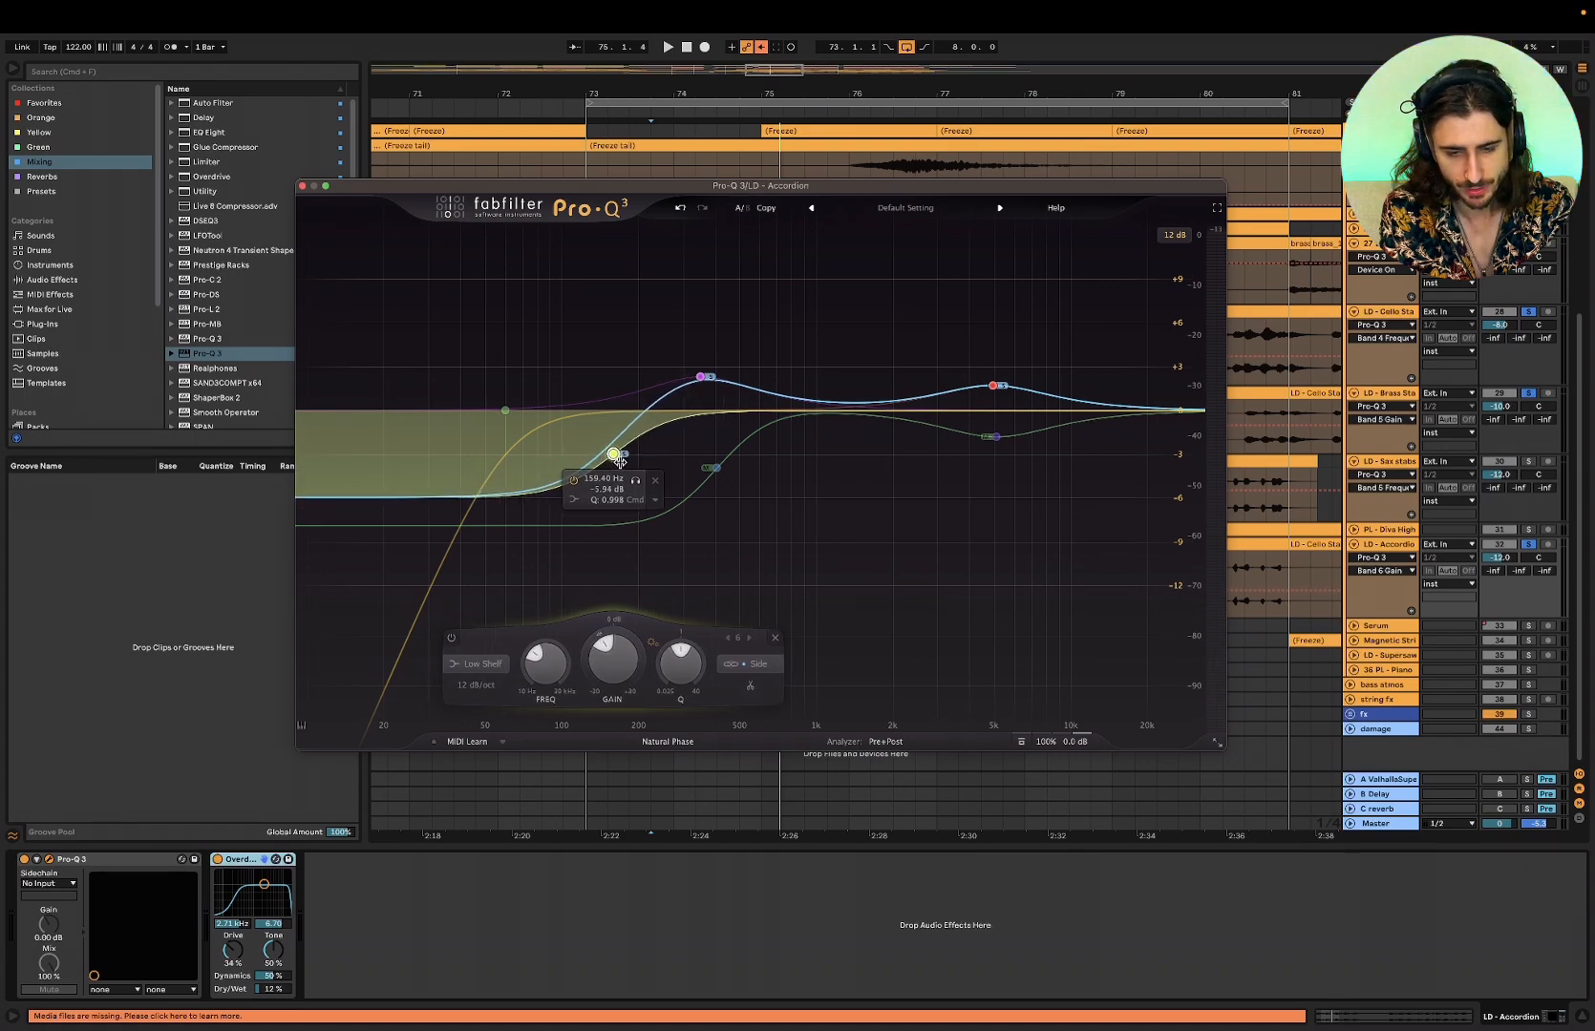
key(space)
mouse_move(618, 462)
mouse_down()
mouse_move(616, 423)
mouse_move(573, 467)
mouse_move(593, 461)
mouse_up()
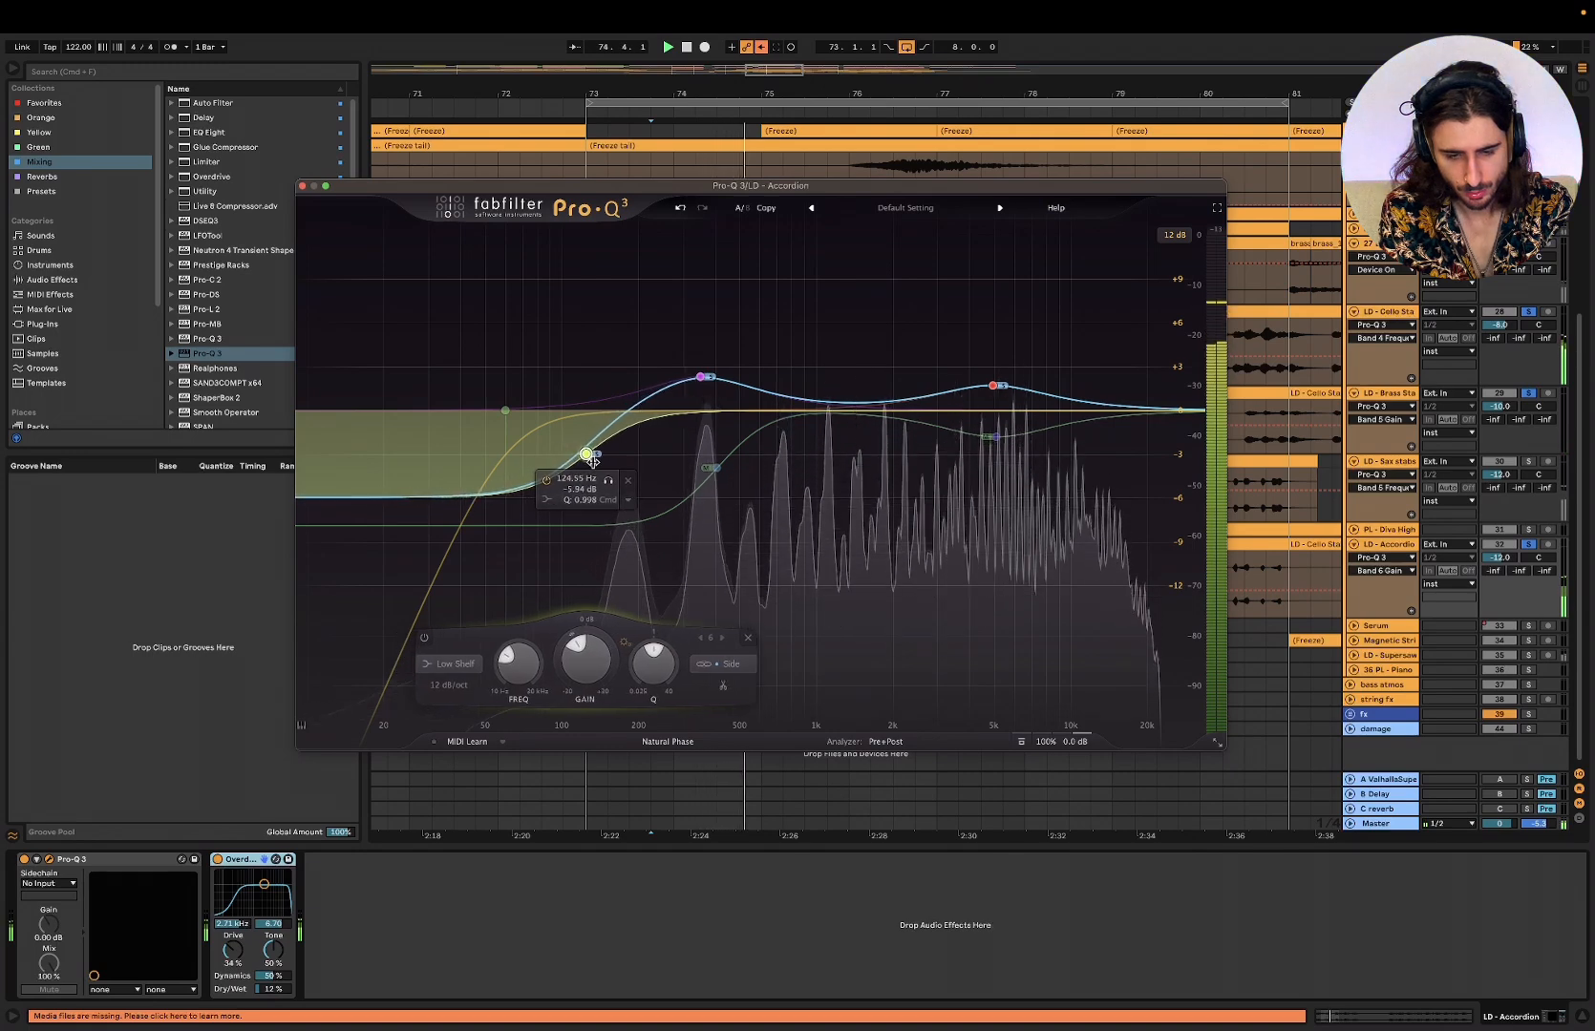
scroll(657, 653, up, 3)
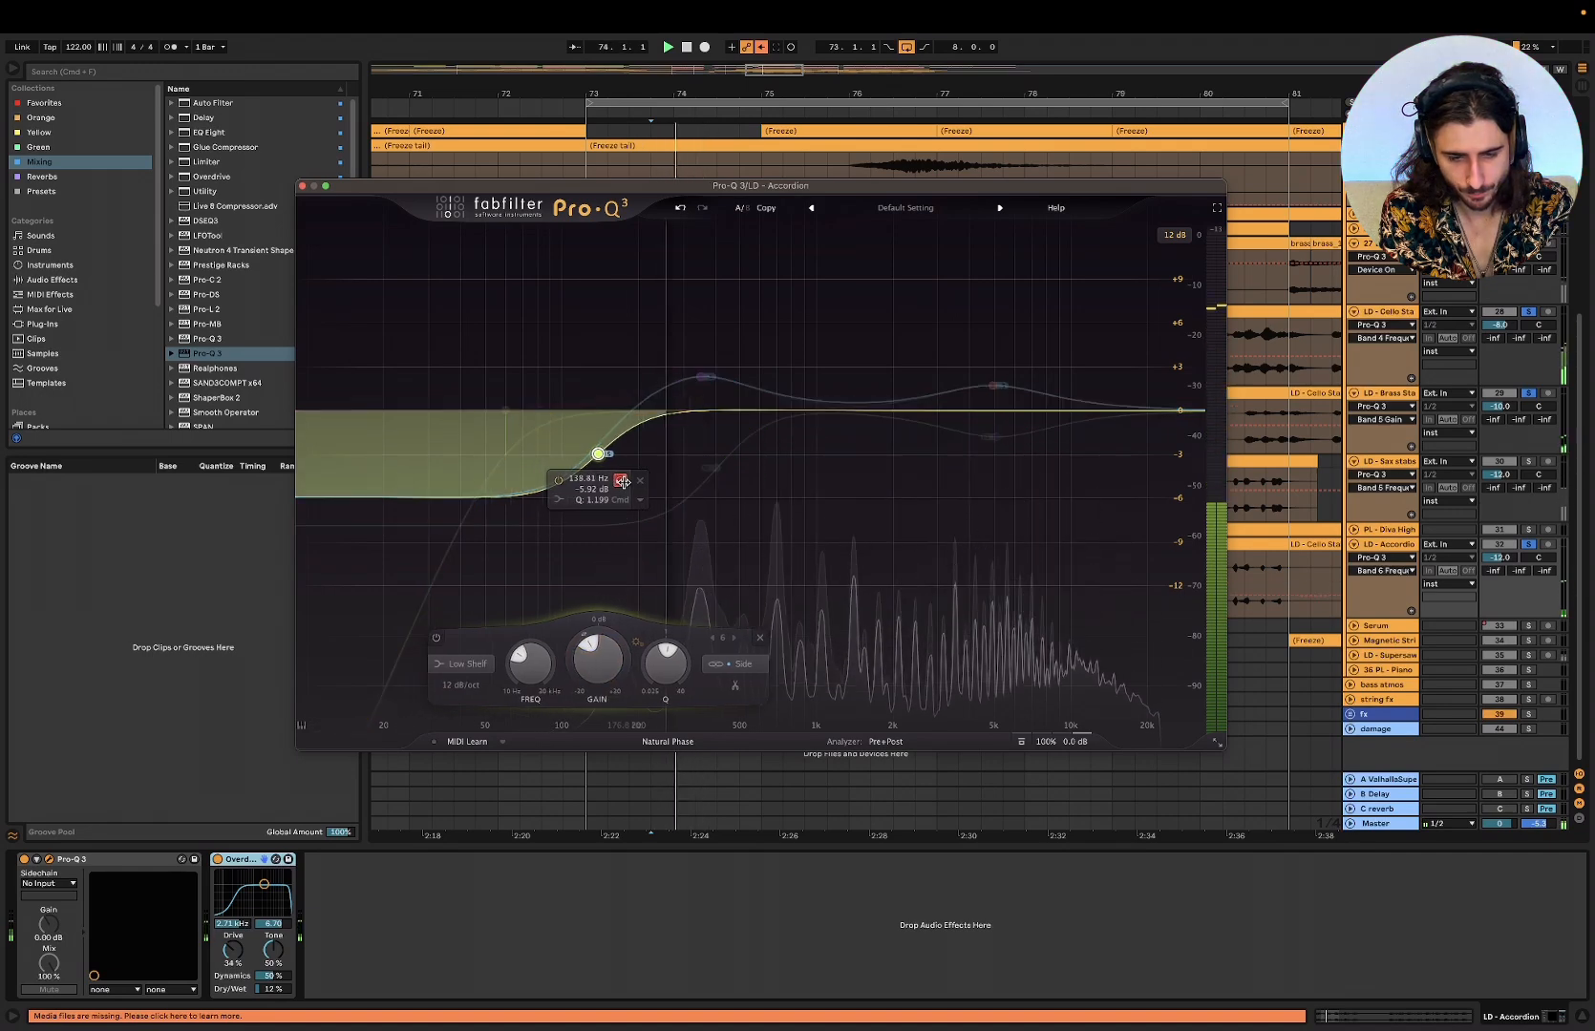
click(711, 468)
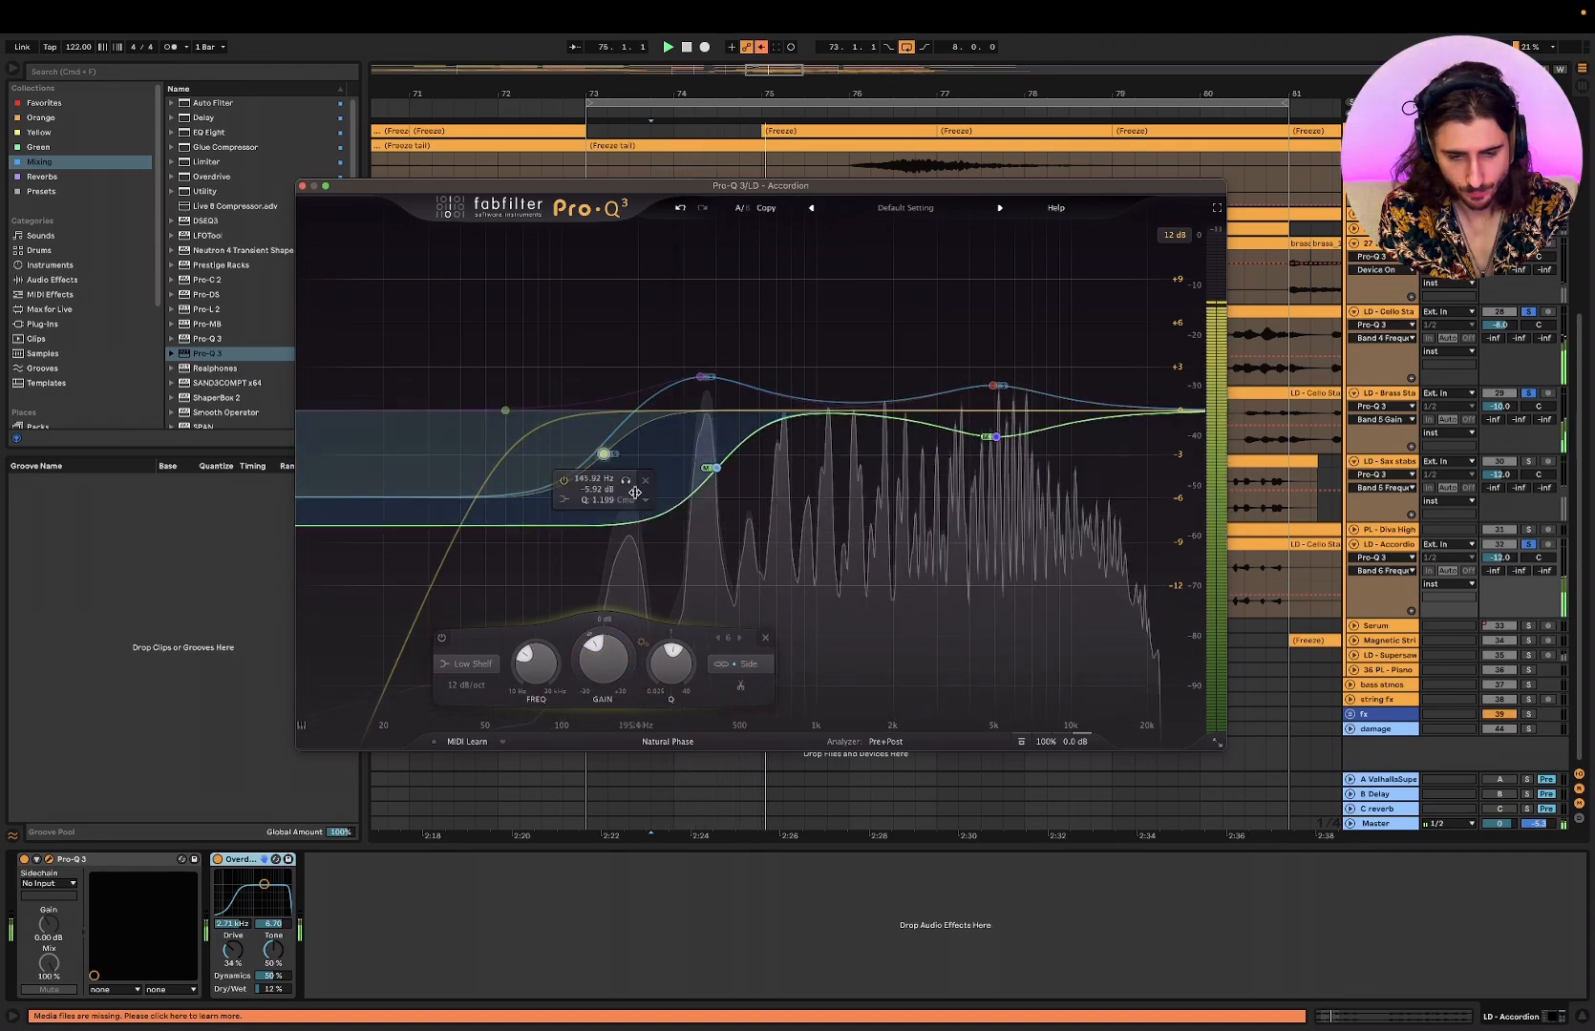
drag(622, 480, 615, 480)
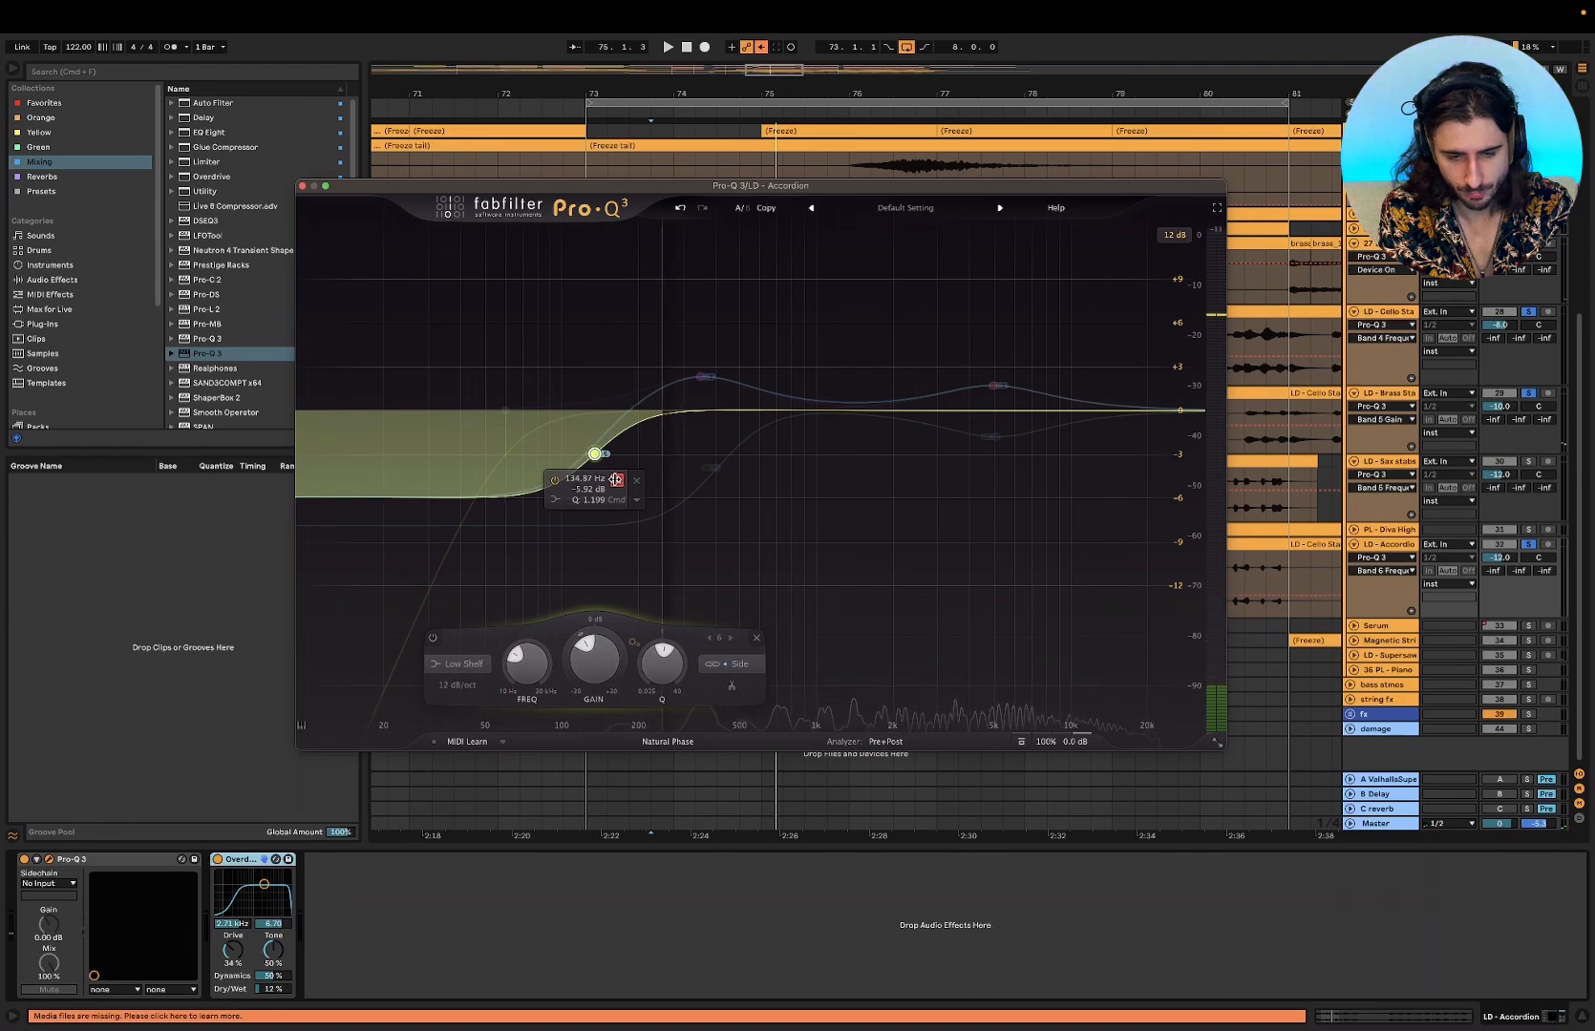
key(space)
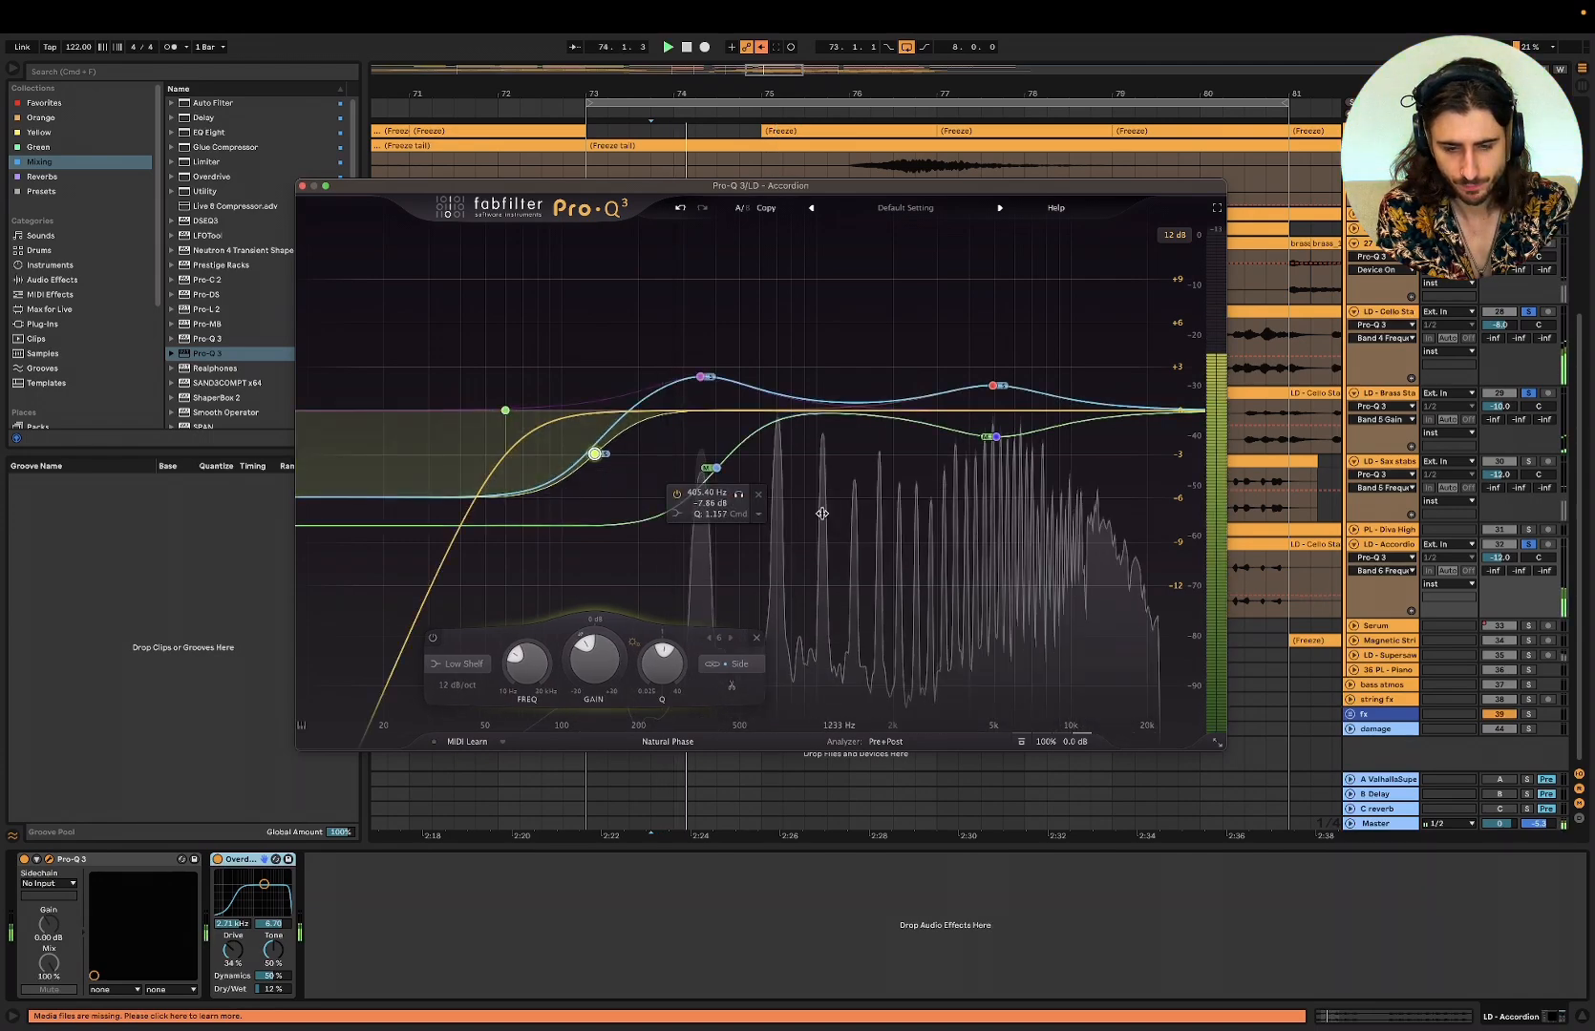
- Slightly reduce the Side boost near 350 Hz and deepen the Mid cut near 5.1 kHz during playback
drag(702, 377, 697, 377)
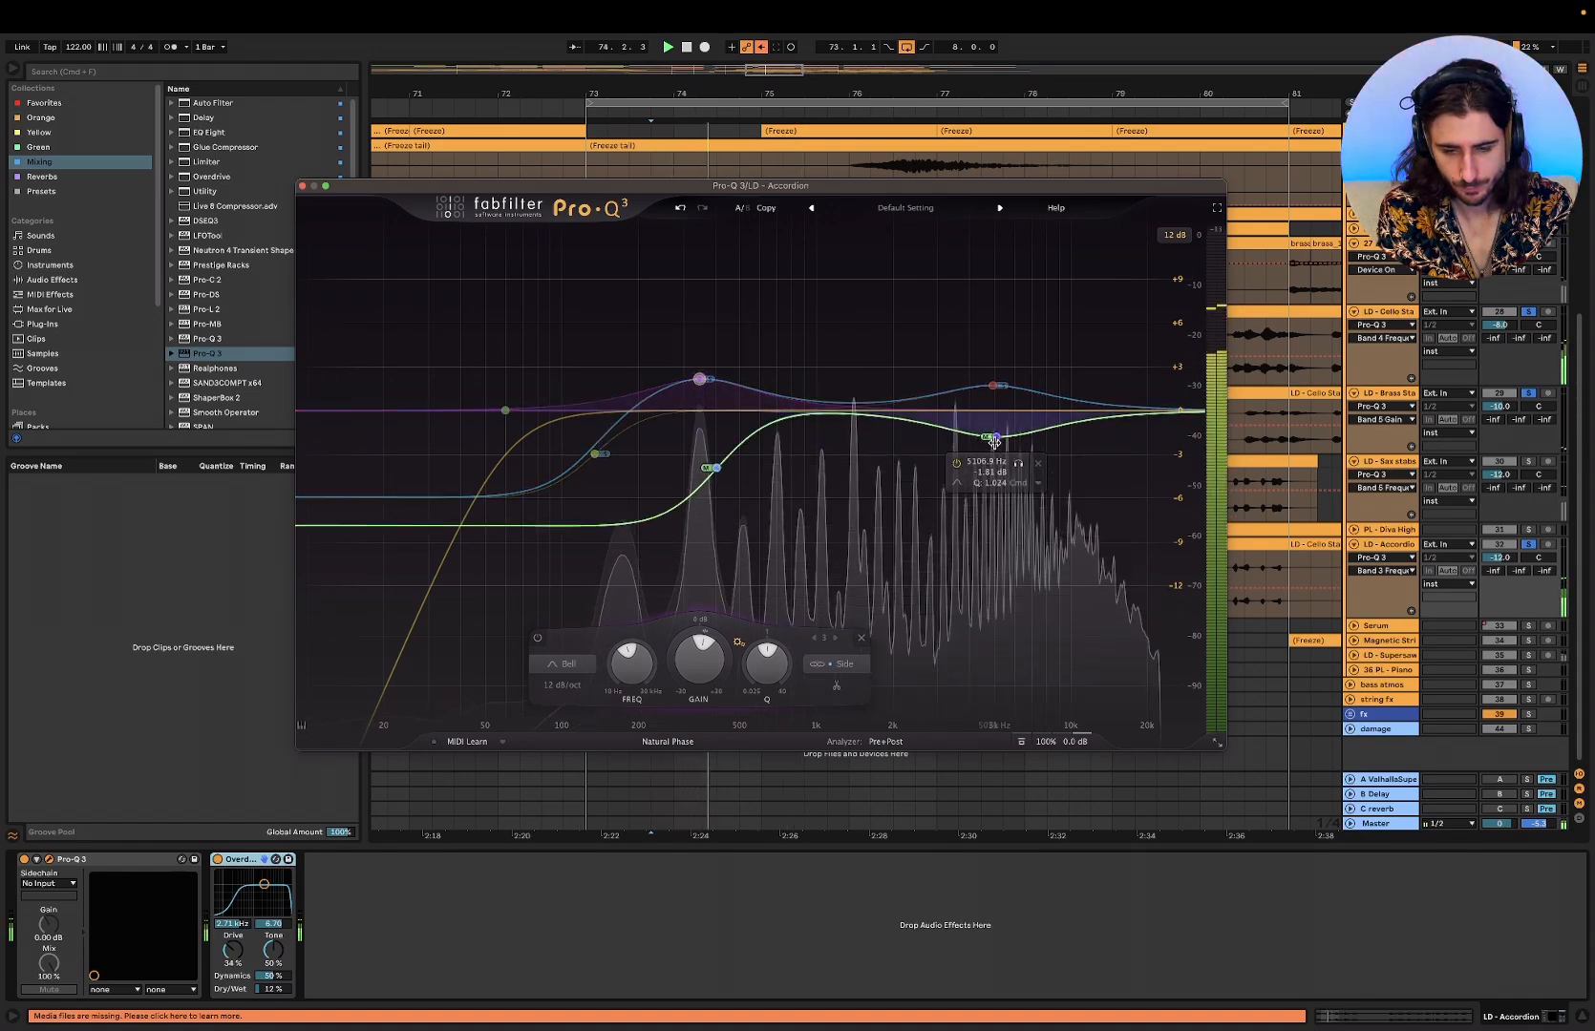
drag(995, 441, 995, 444)
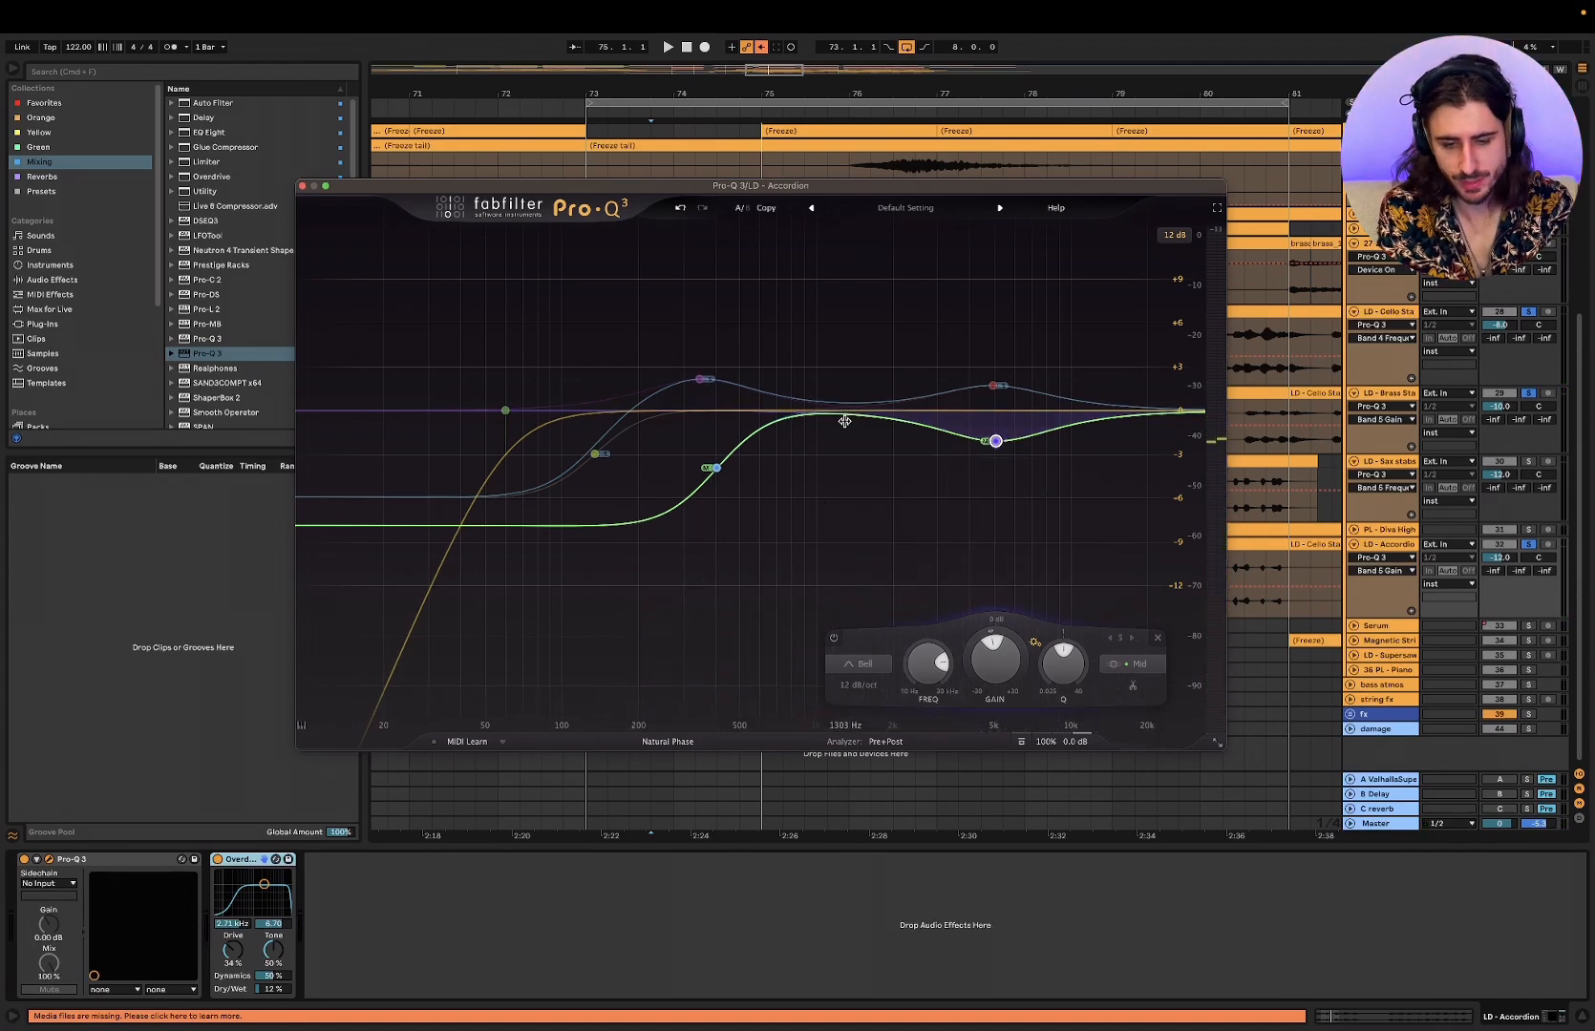
- Add a Mid bell near 1.35 kHz with Q about 1.3, auditioning it as a cut of about 2.2 dB and as a boost
mouse_move(1057, 5)
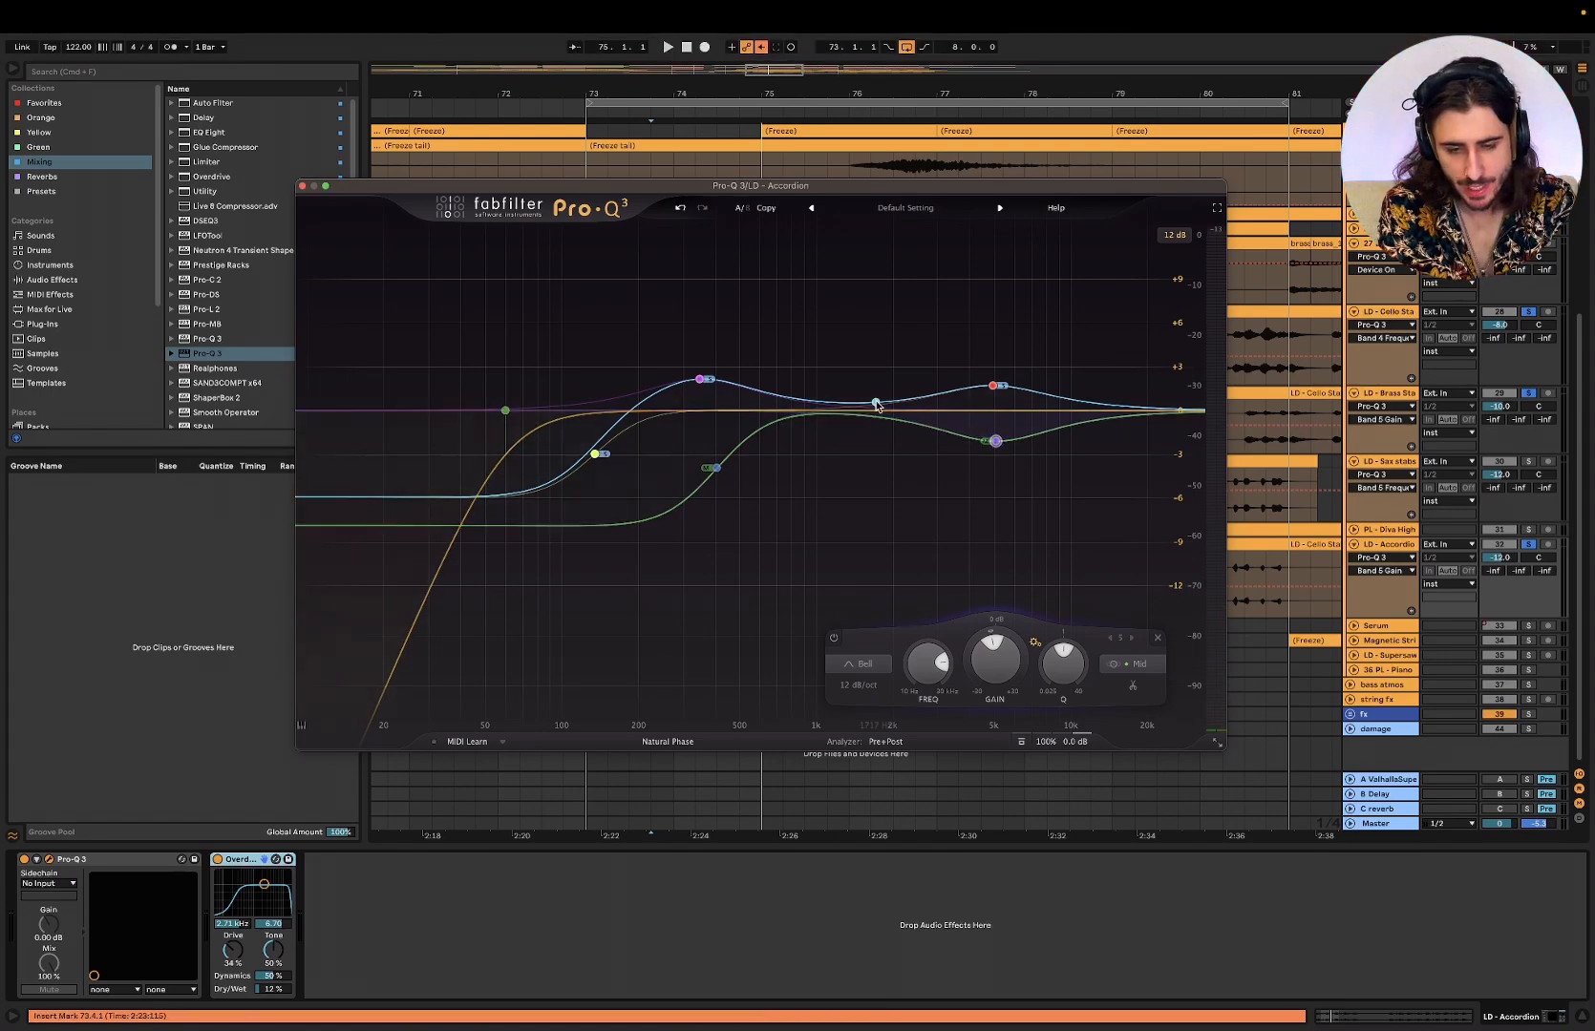
drag(850, 416, 851, 442)
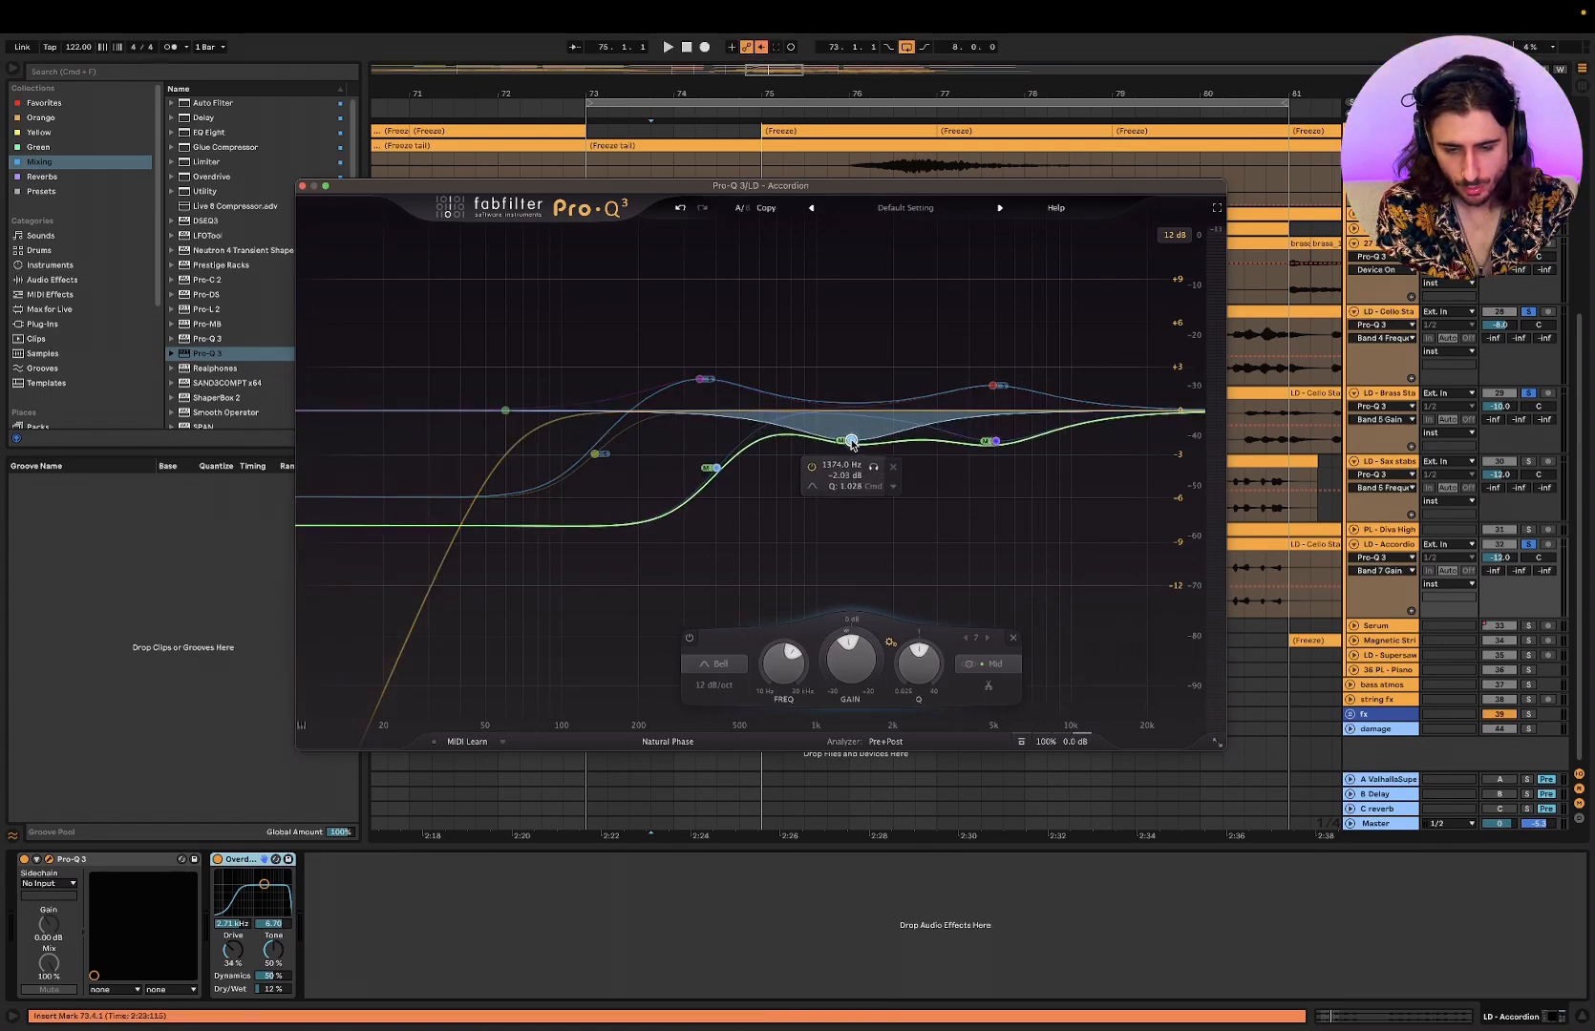
key(space)
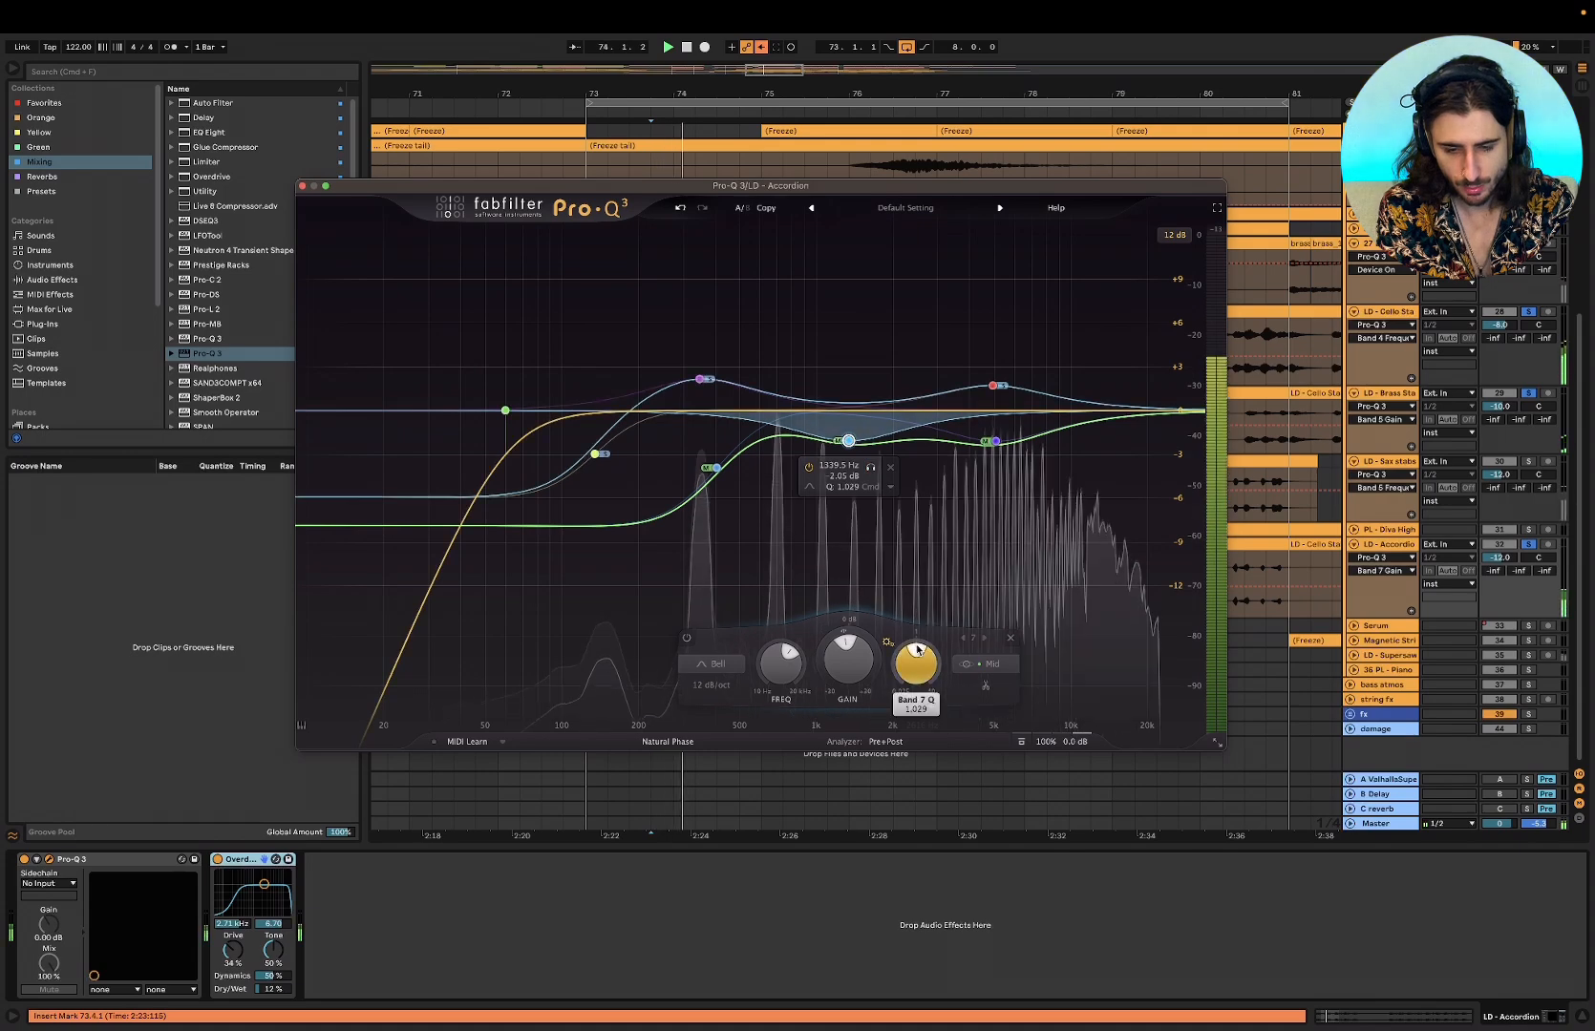
drag(916, 657, 918, 642)
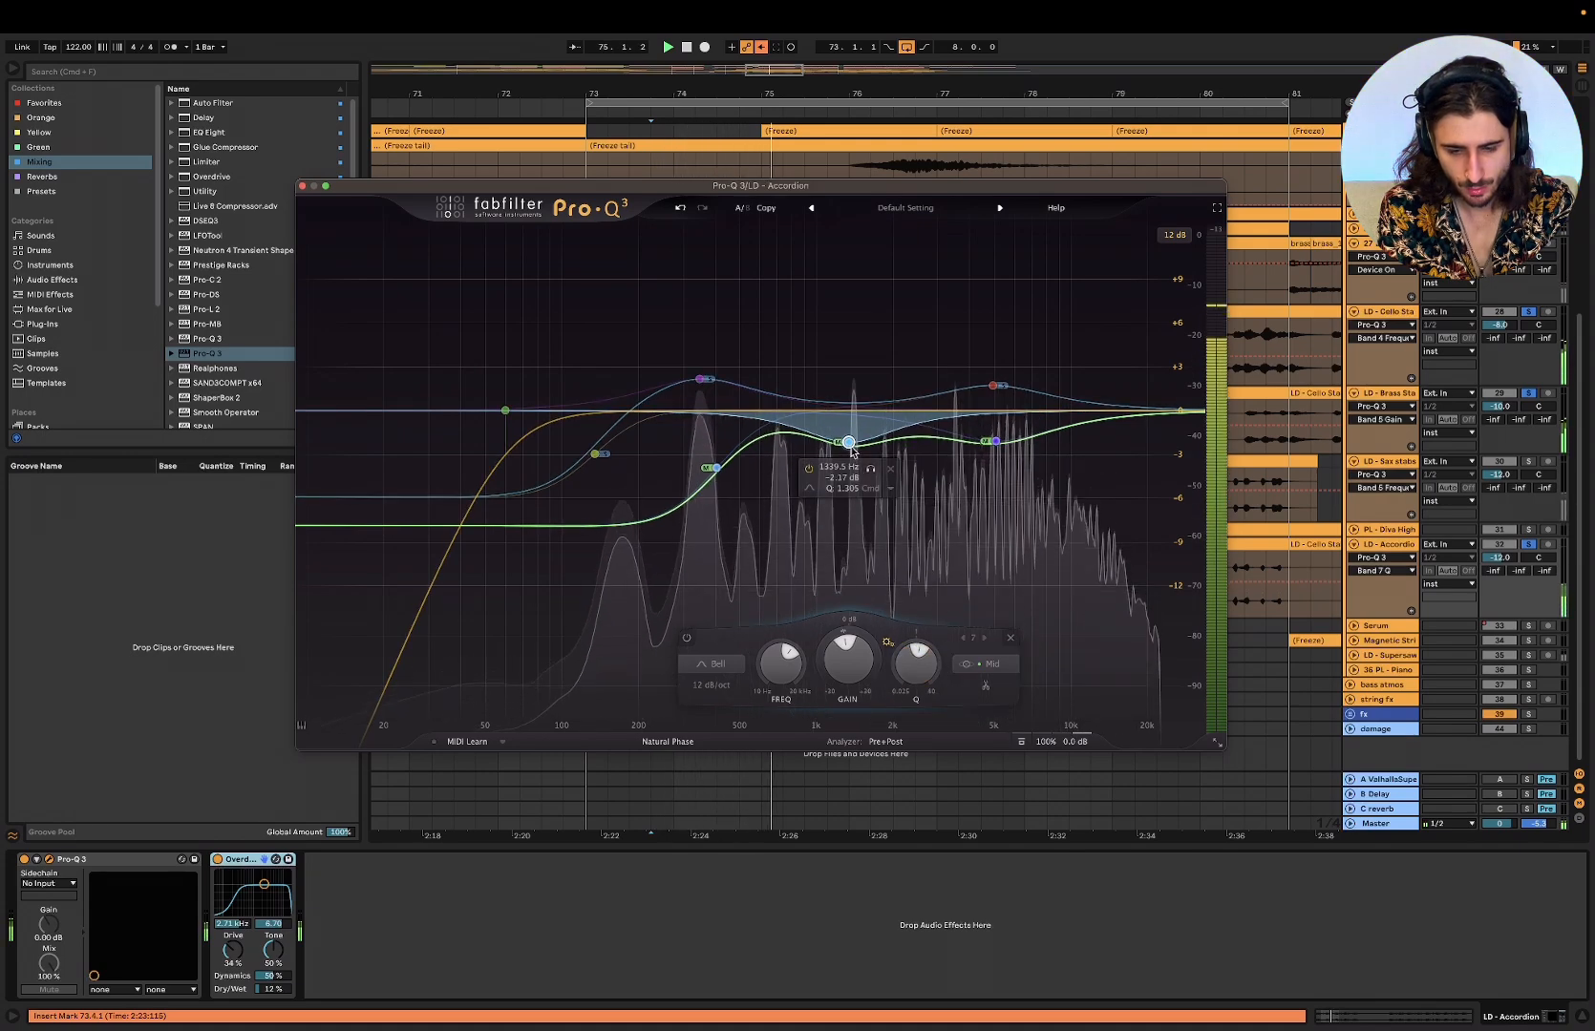
key(space)
mouse_move(848, 441)
mouse_down()
mouse_move(852, 382)
mouse_move(850, 427)
mouse_up()
key(space)
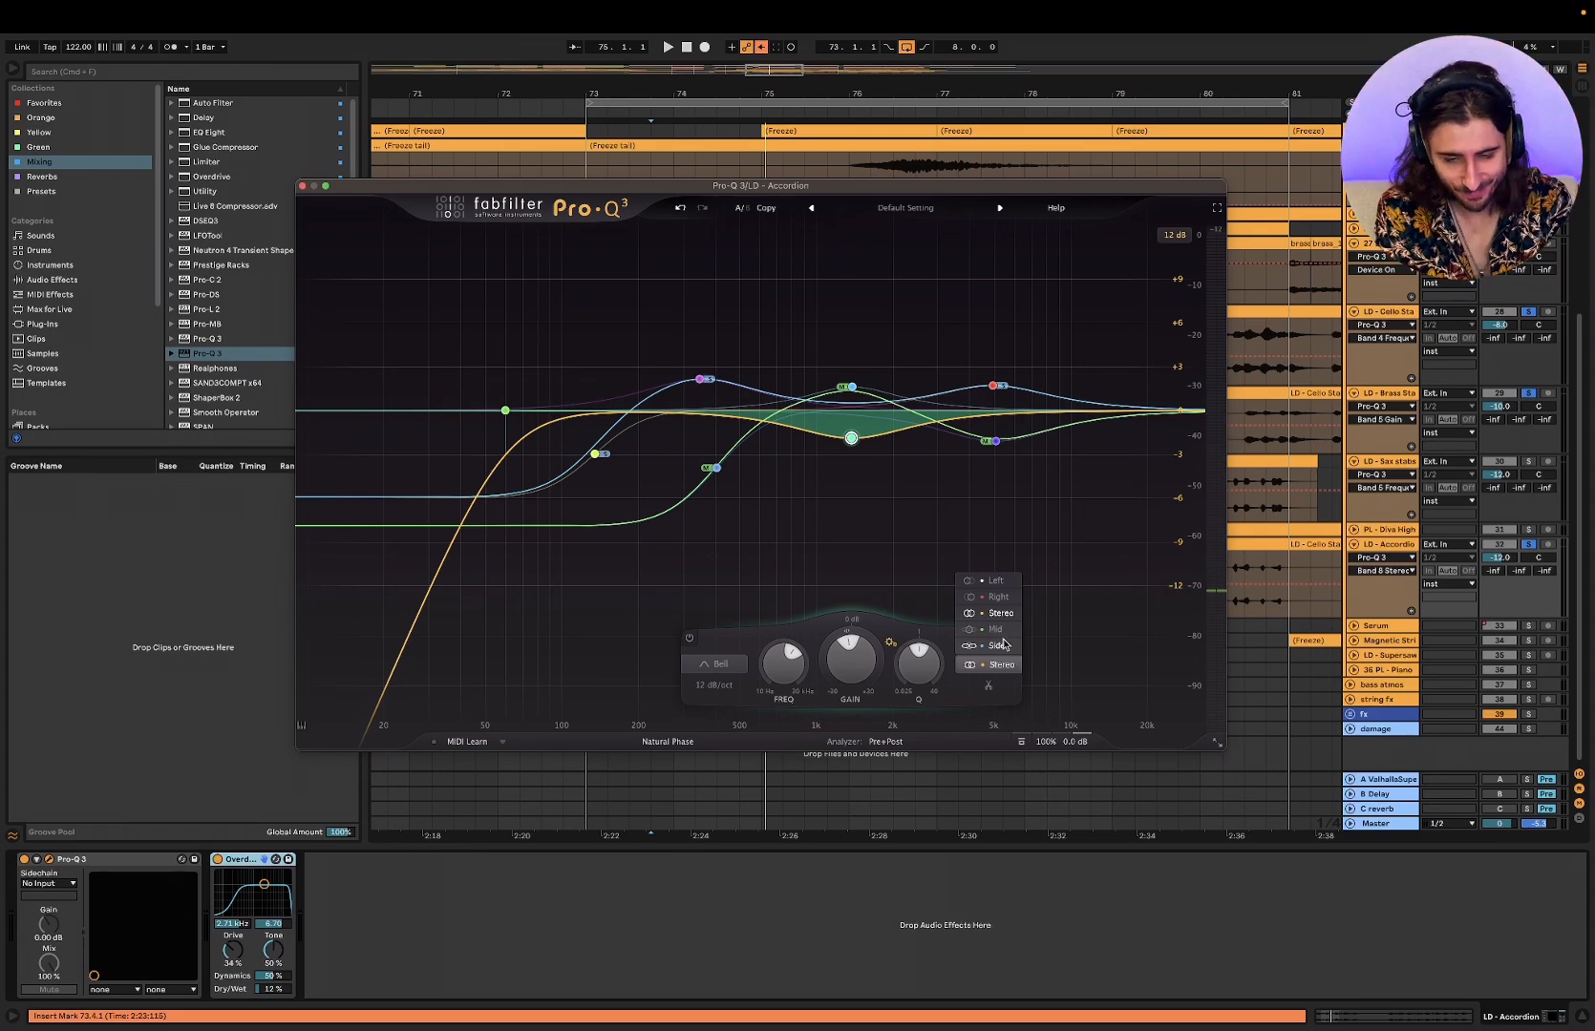
- Set the new bell cut to Side at 1342 Hz, -1.68 dB and Q 1.411, and compare with the EQ bypassed
click(999, 642)
key(space)
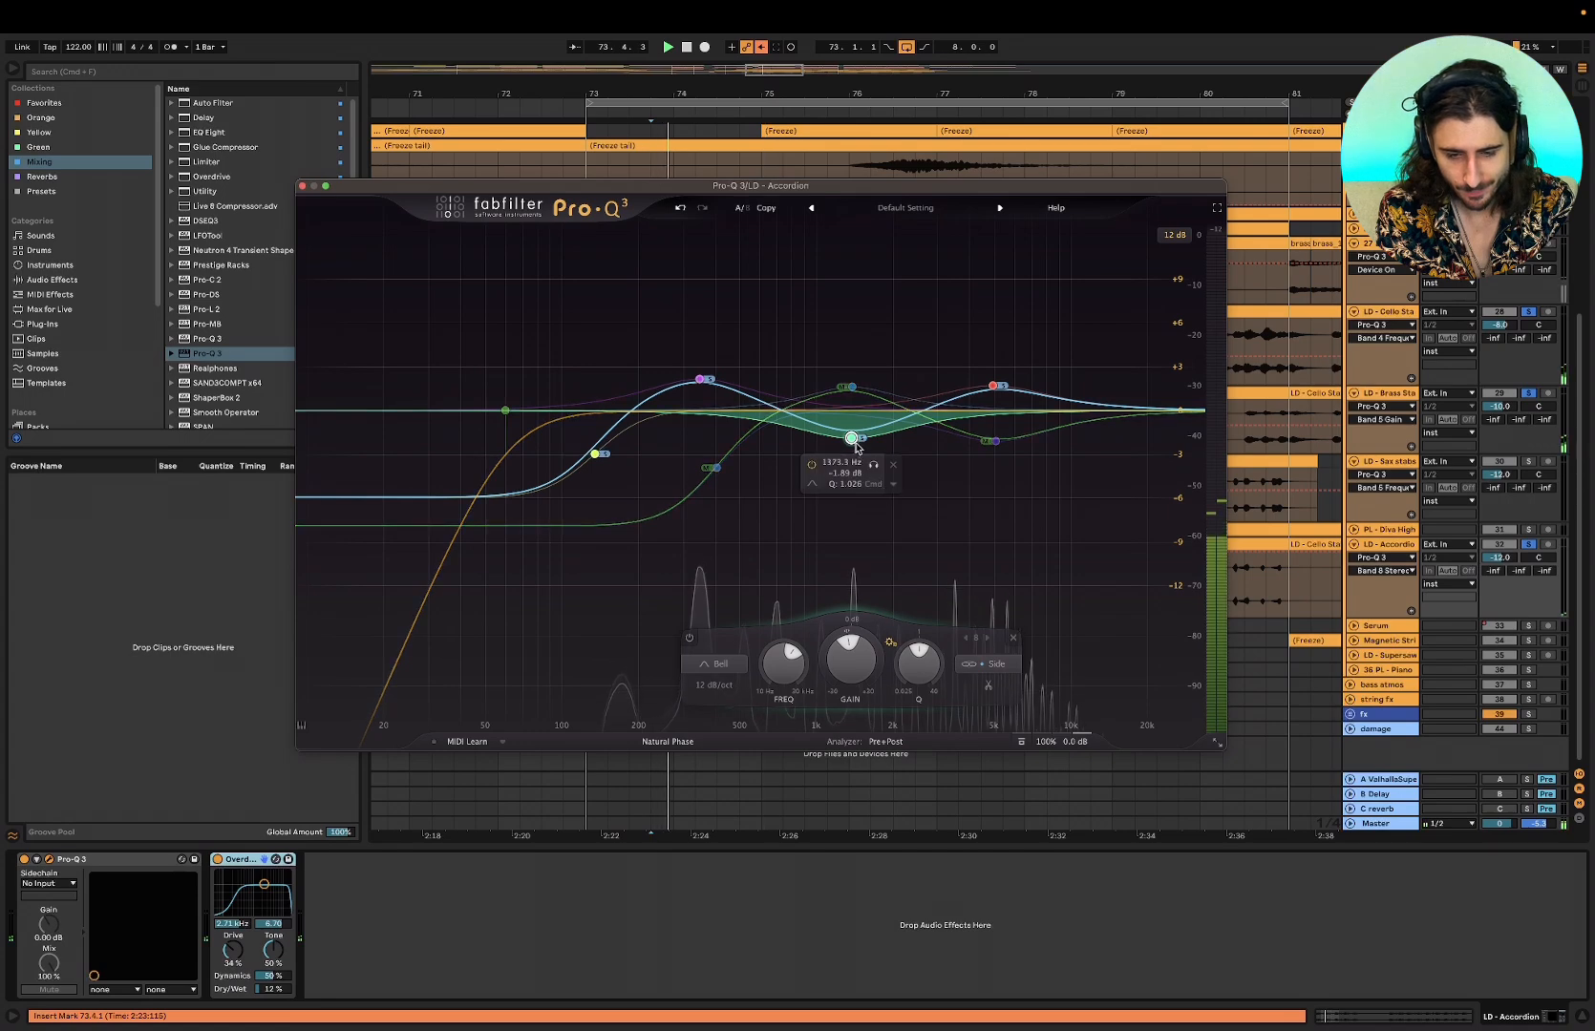
drag(917, 650, 923, 638)
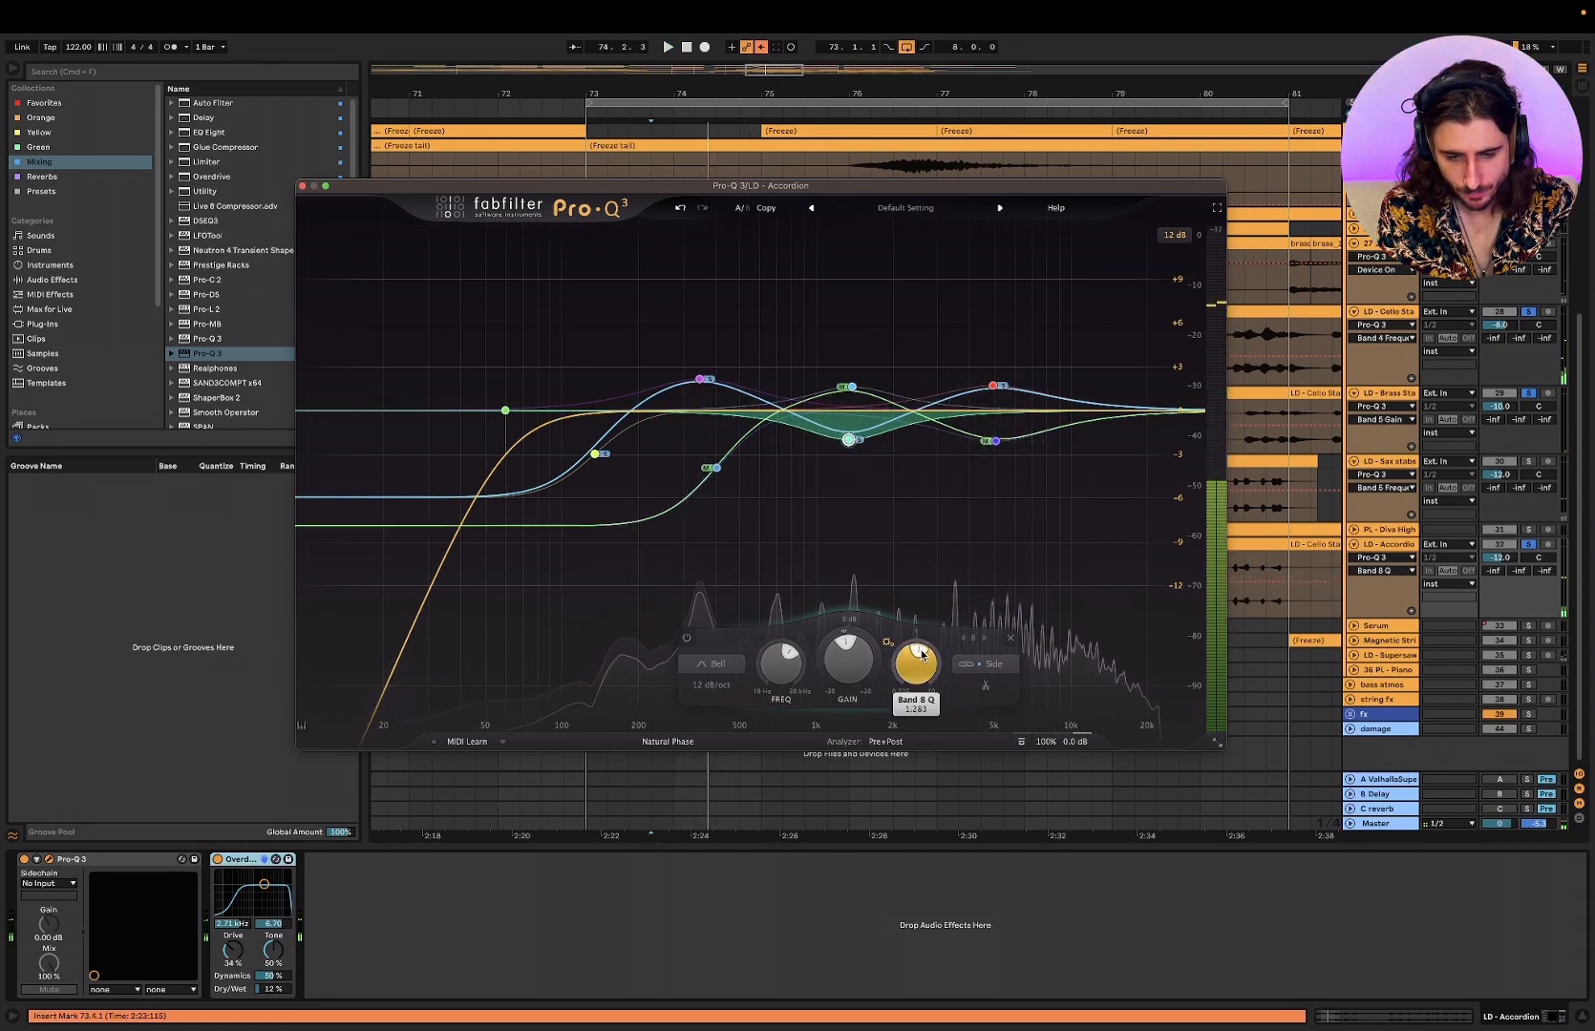
mouse_move(849, 440)
drag(848, 440, 850, 436)
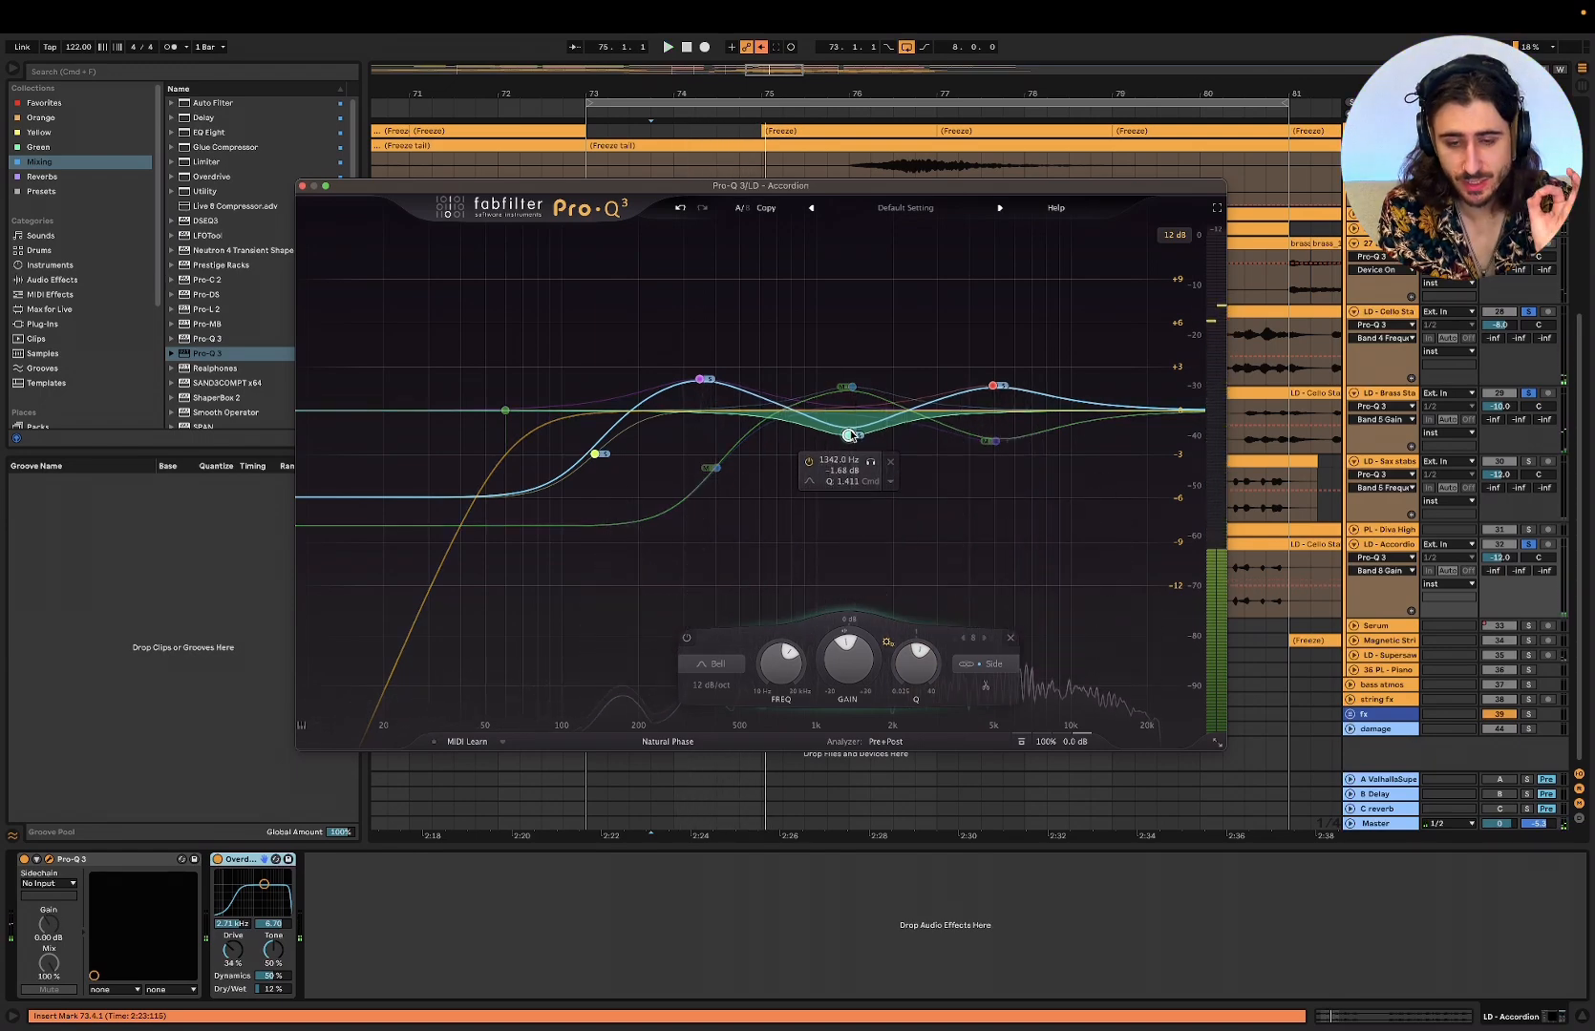
click(1022, 742)
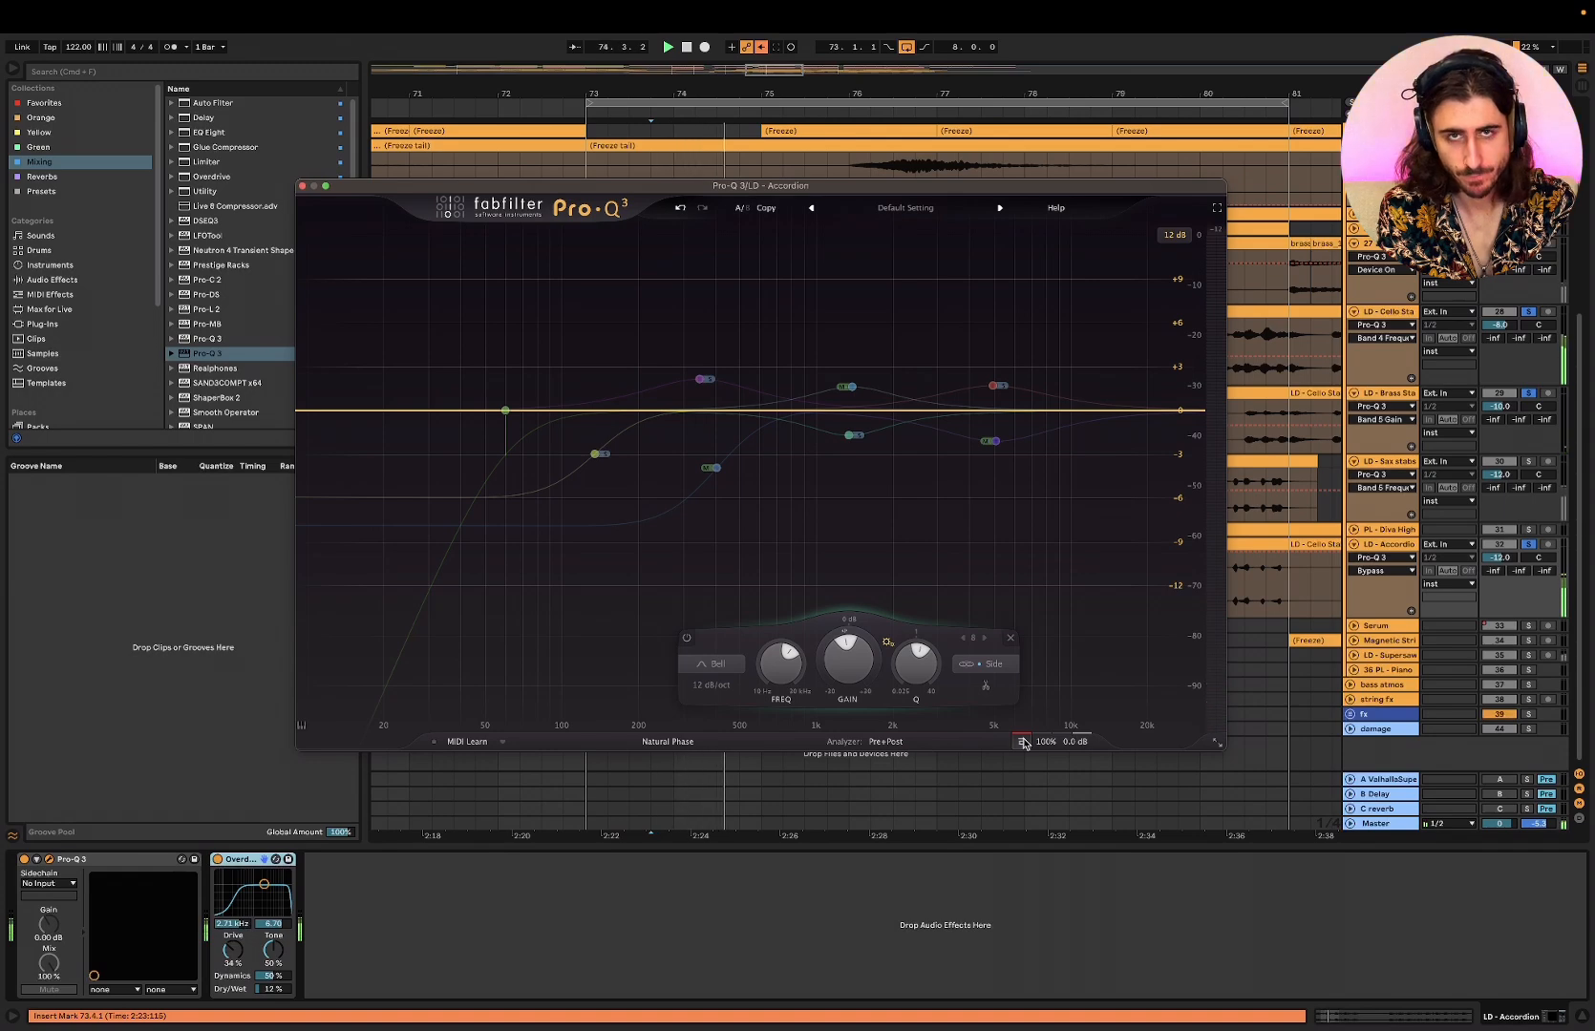
click(1022, 742)
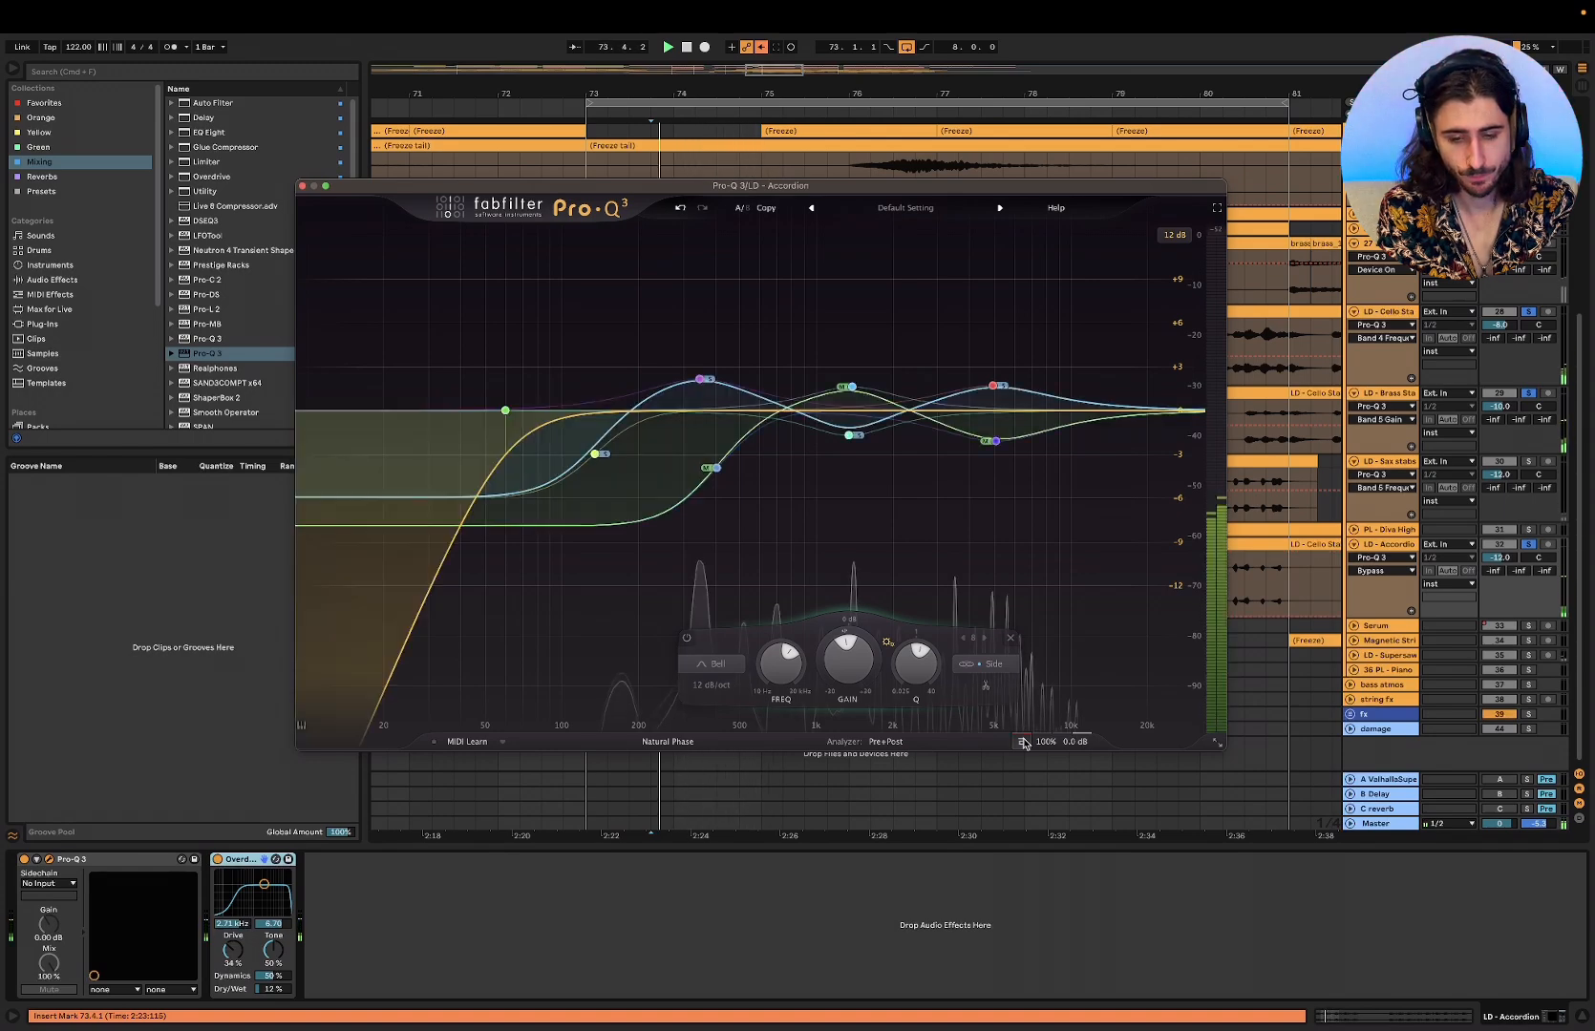
- Try the Side bell near 1.35 kHz as a boost of about 1.6 dB, and return to a Side cut with the Mid bell at +1.79 dB
click(851, 388)
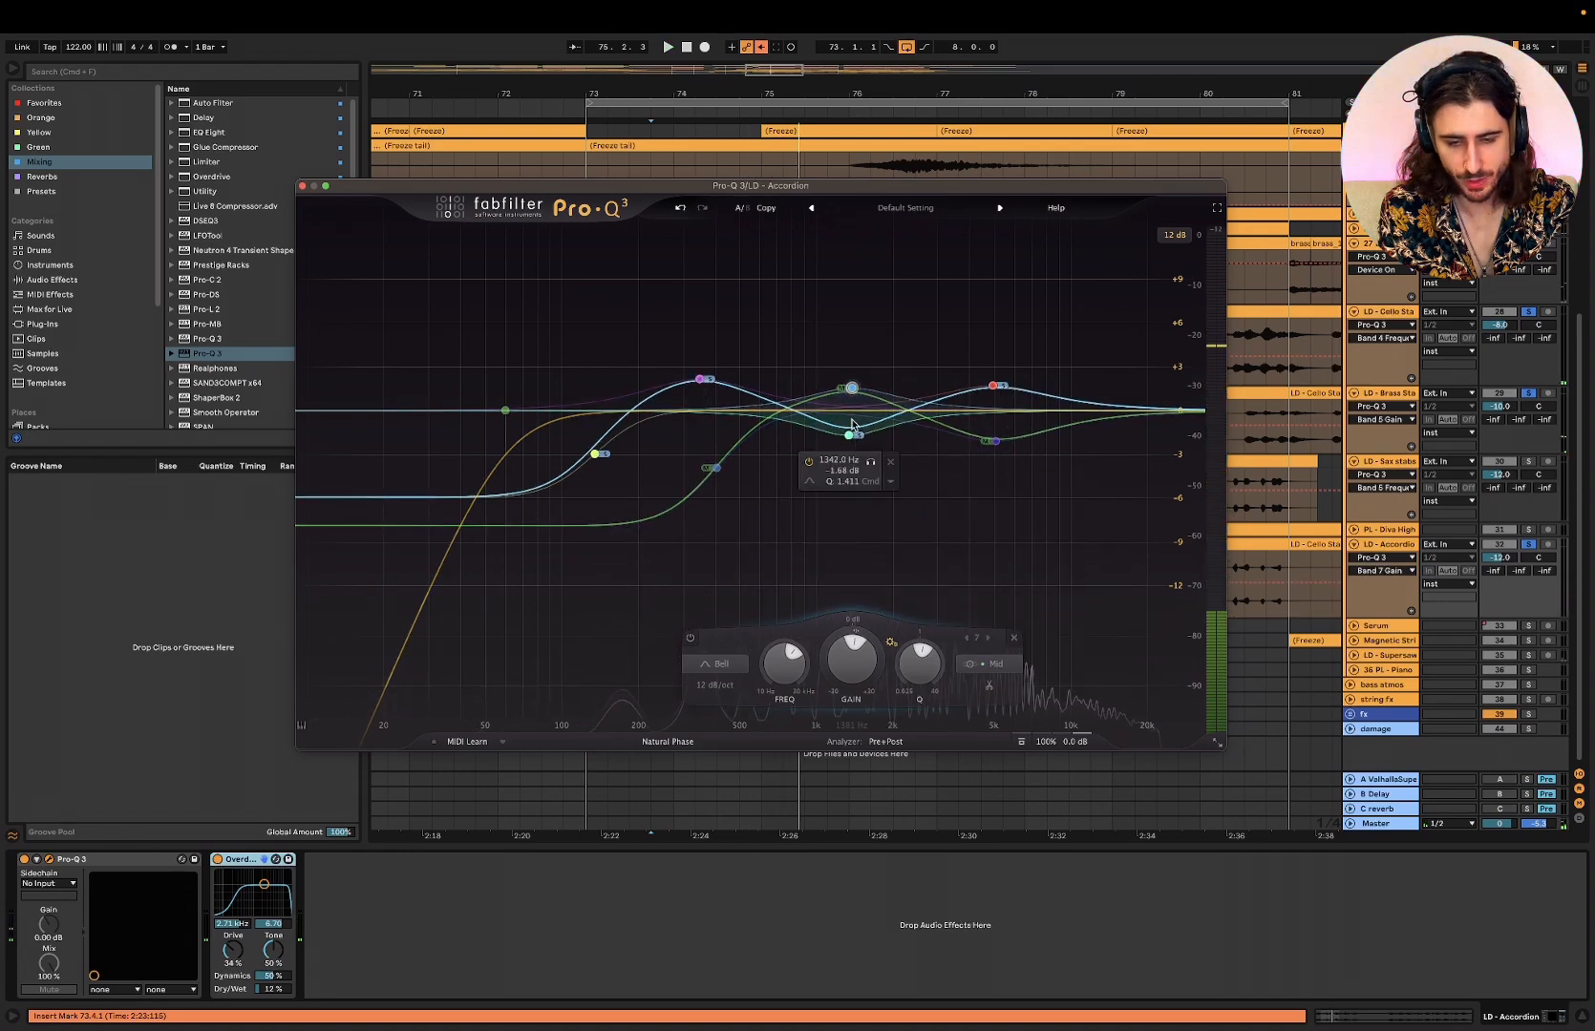
click(850, 383)
click(850, 386)
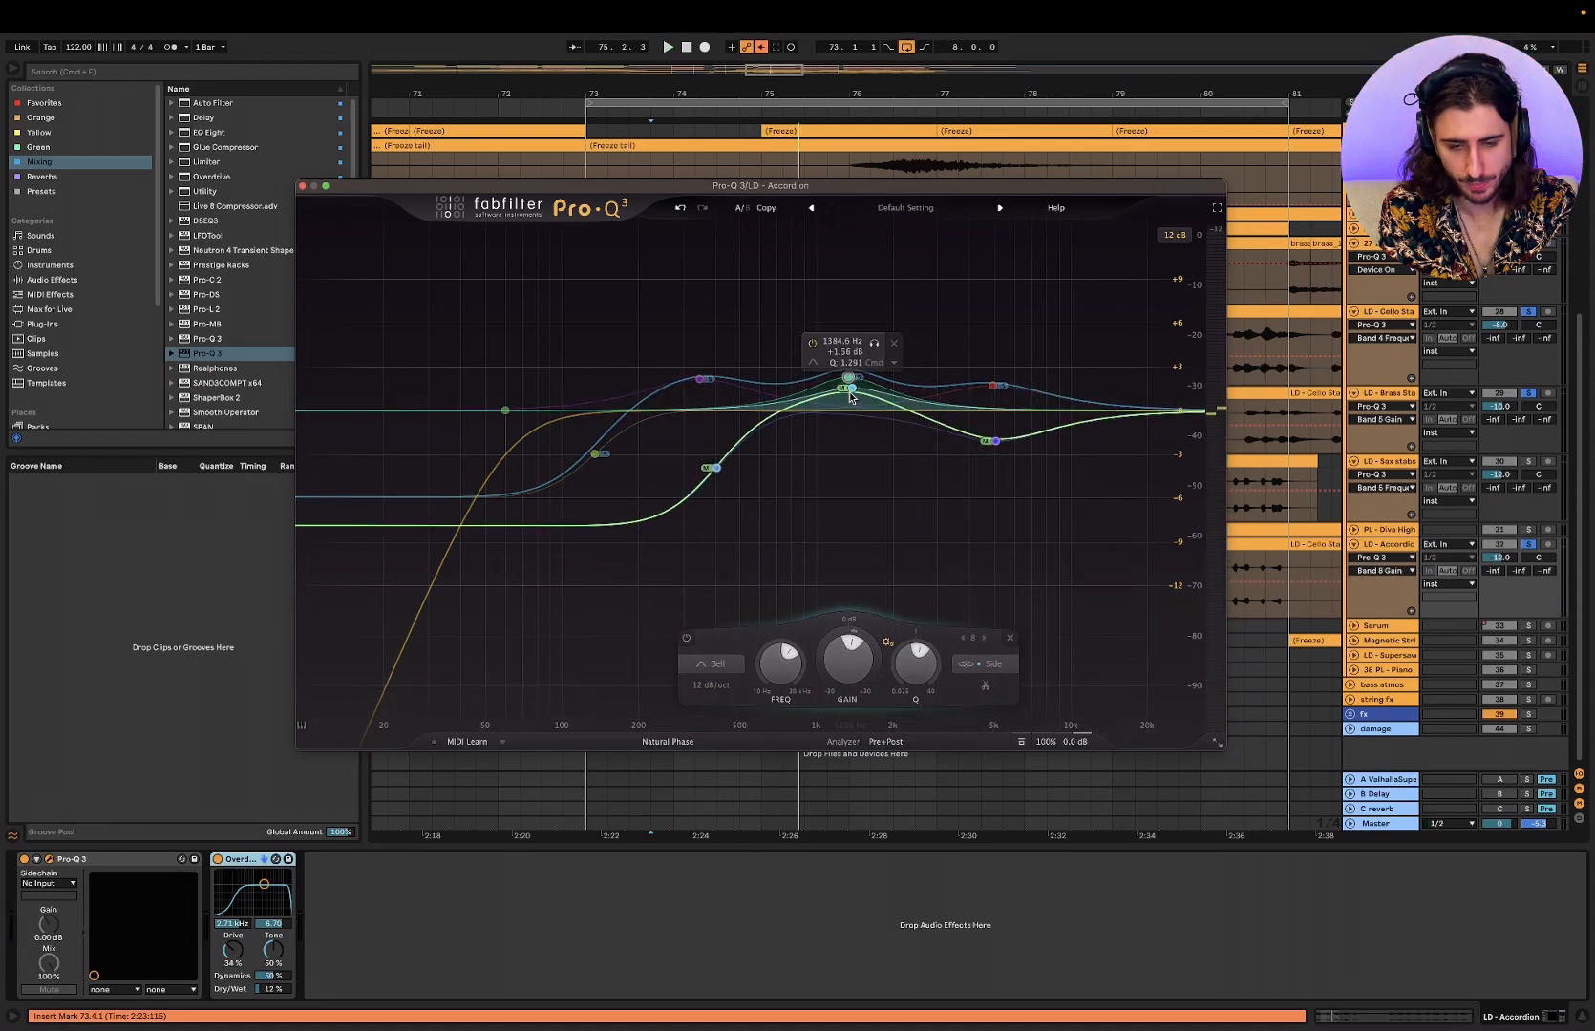
mouse_move(850, 386)
mouse_down()
mouse_move(852, 440)
mouse_move(850, 397)
mouse_up()
key(space)
drag(850, 379, 849, 416)
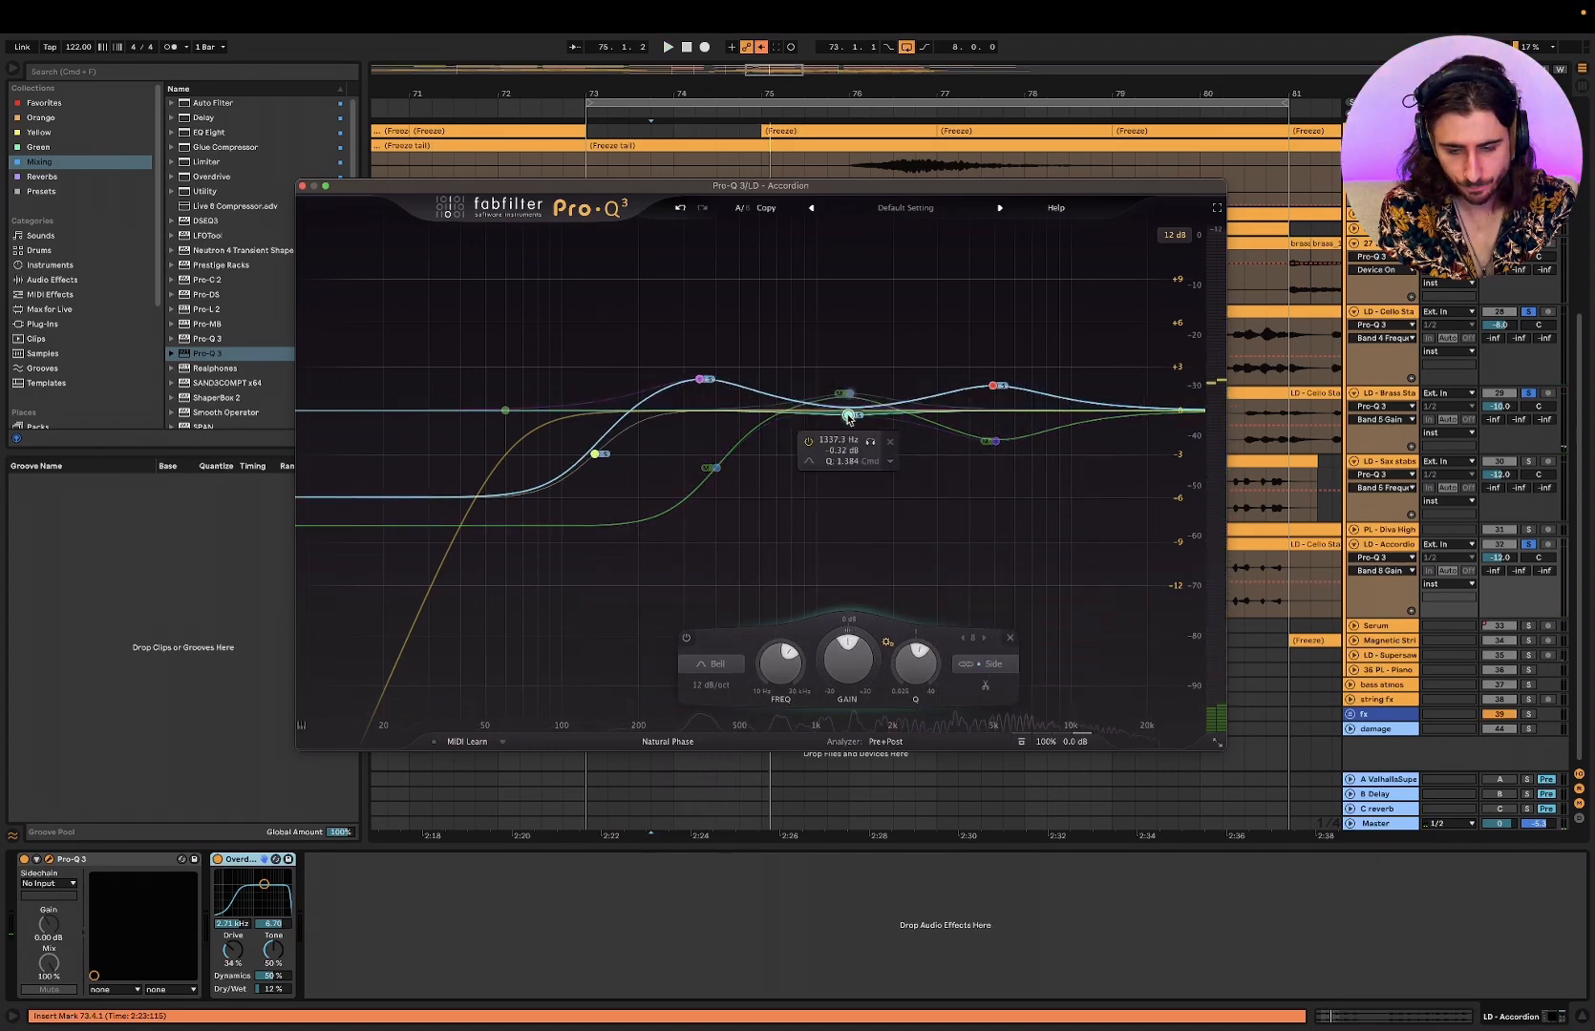
click(849, 397)
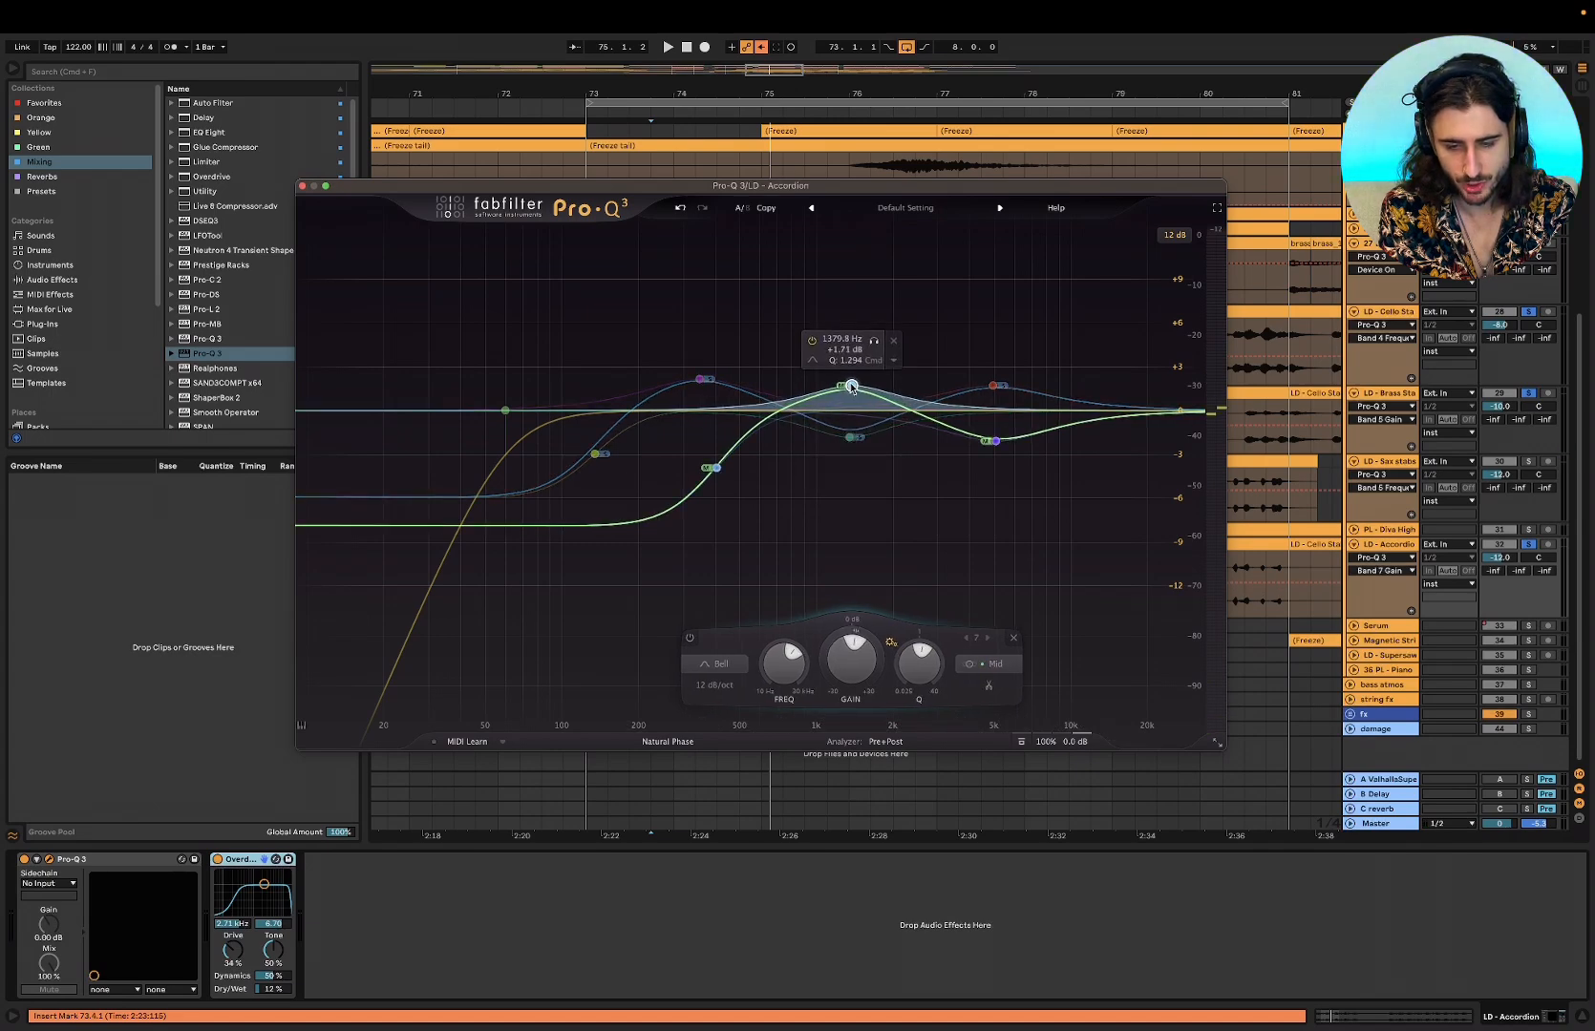
key(space)
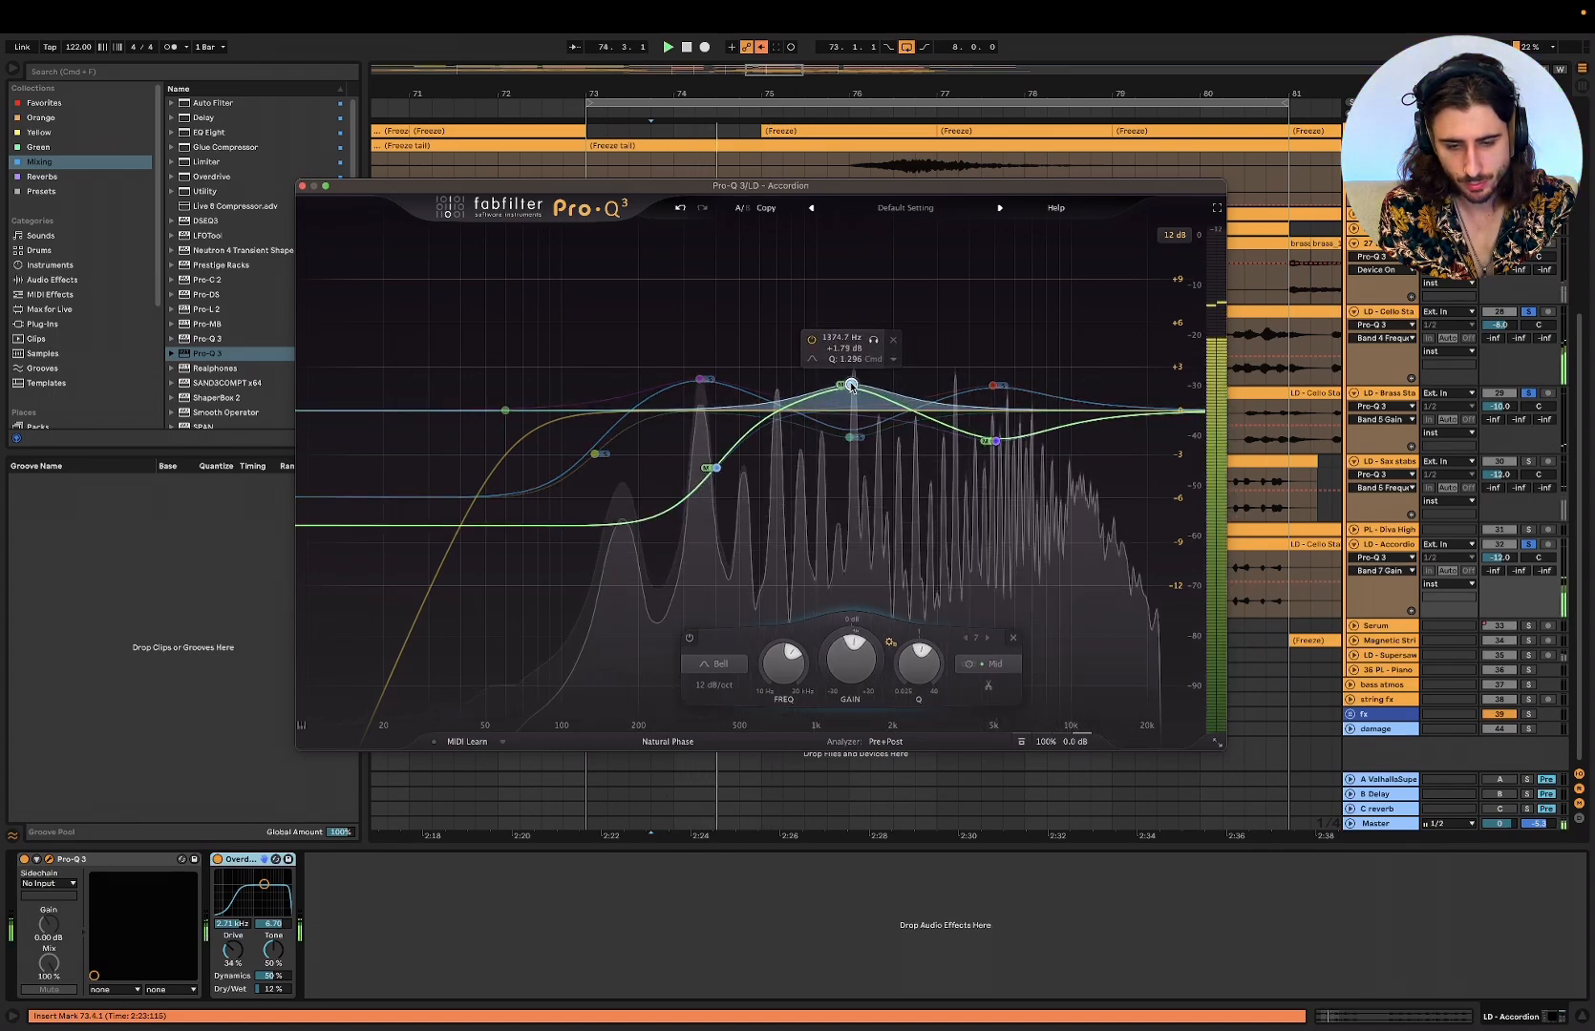
- Invert the two bells near 1.4 kHz, setting Mid to about -1.87 dB and Side to about +1.73 dB, and audition the result
drag(850, 386, 851, 453)
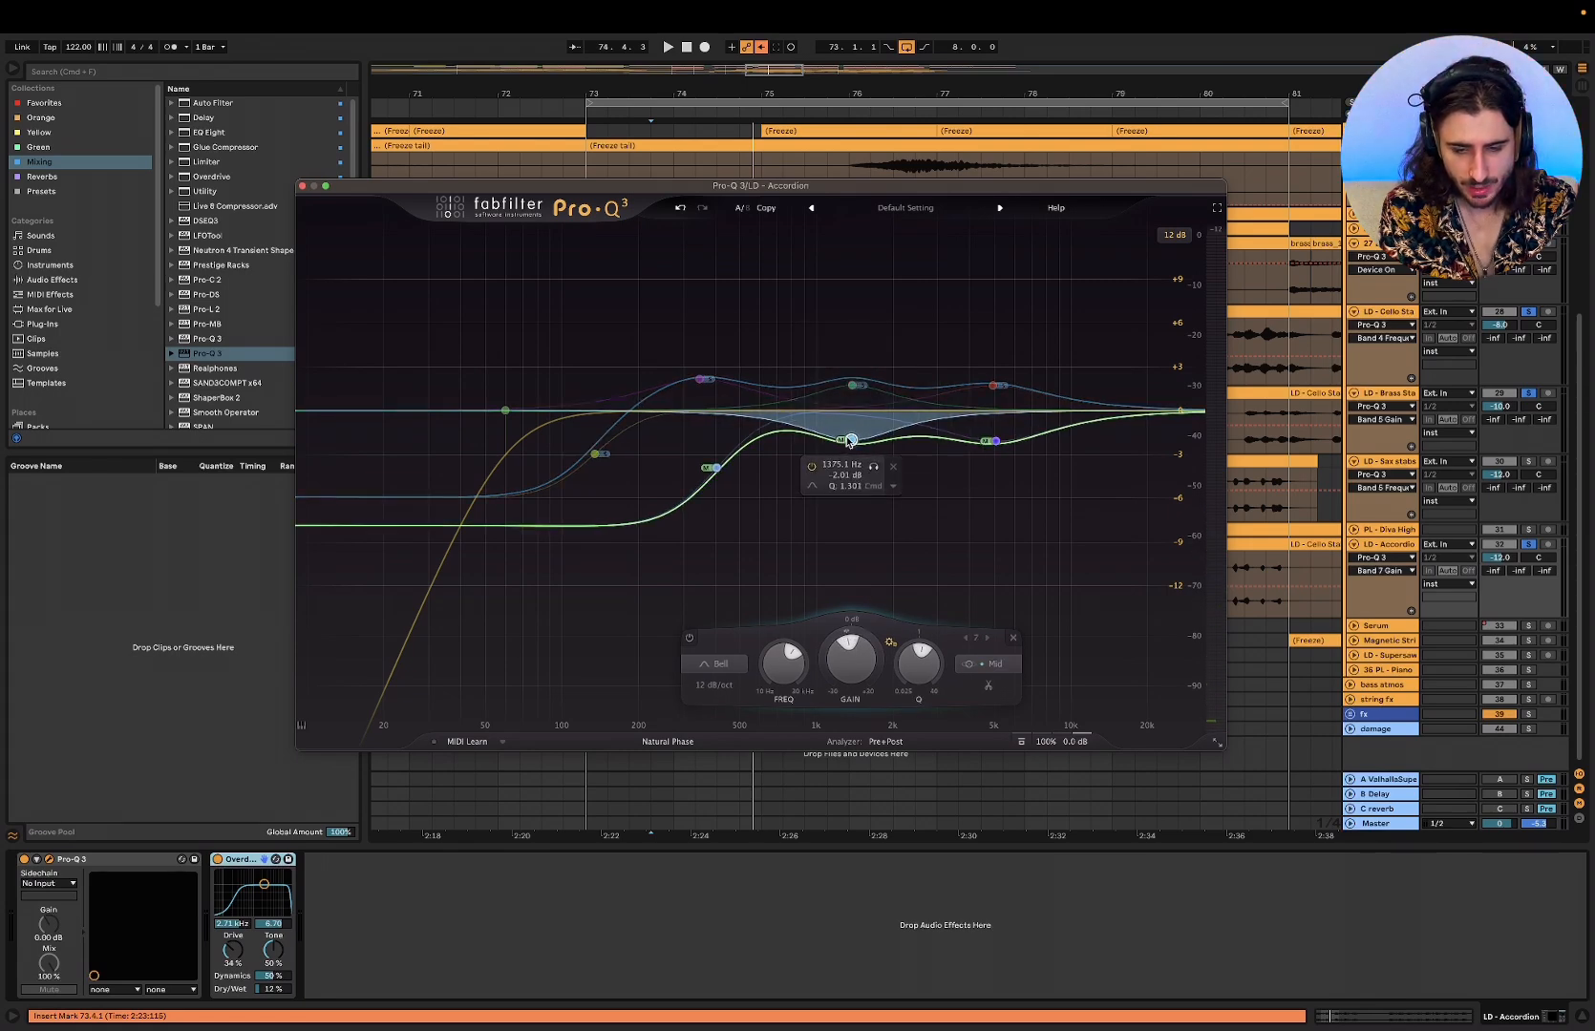
drag(849, 439, 853, 439)
key(space)
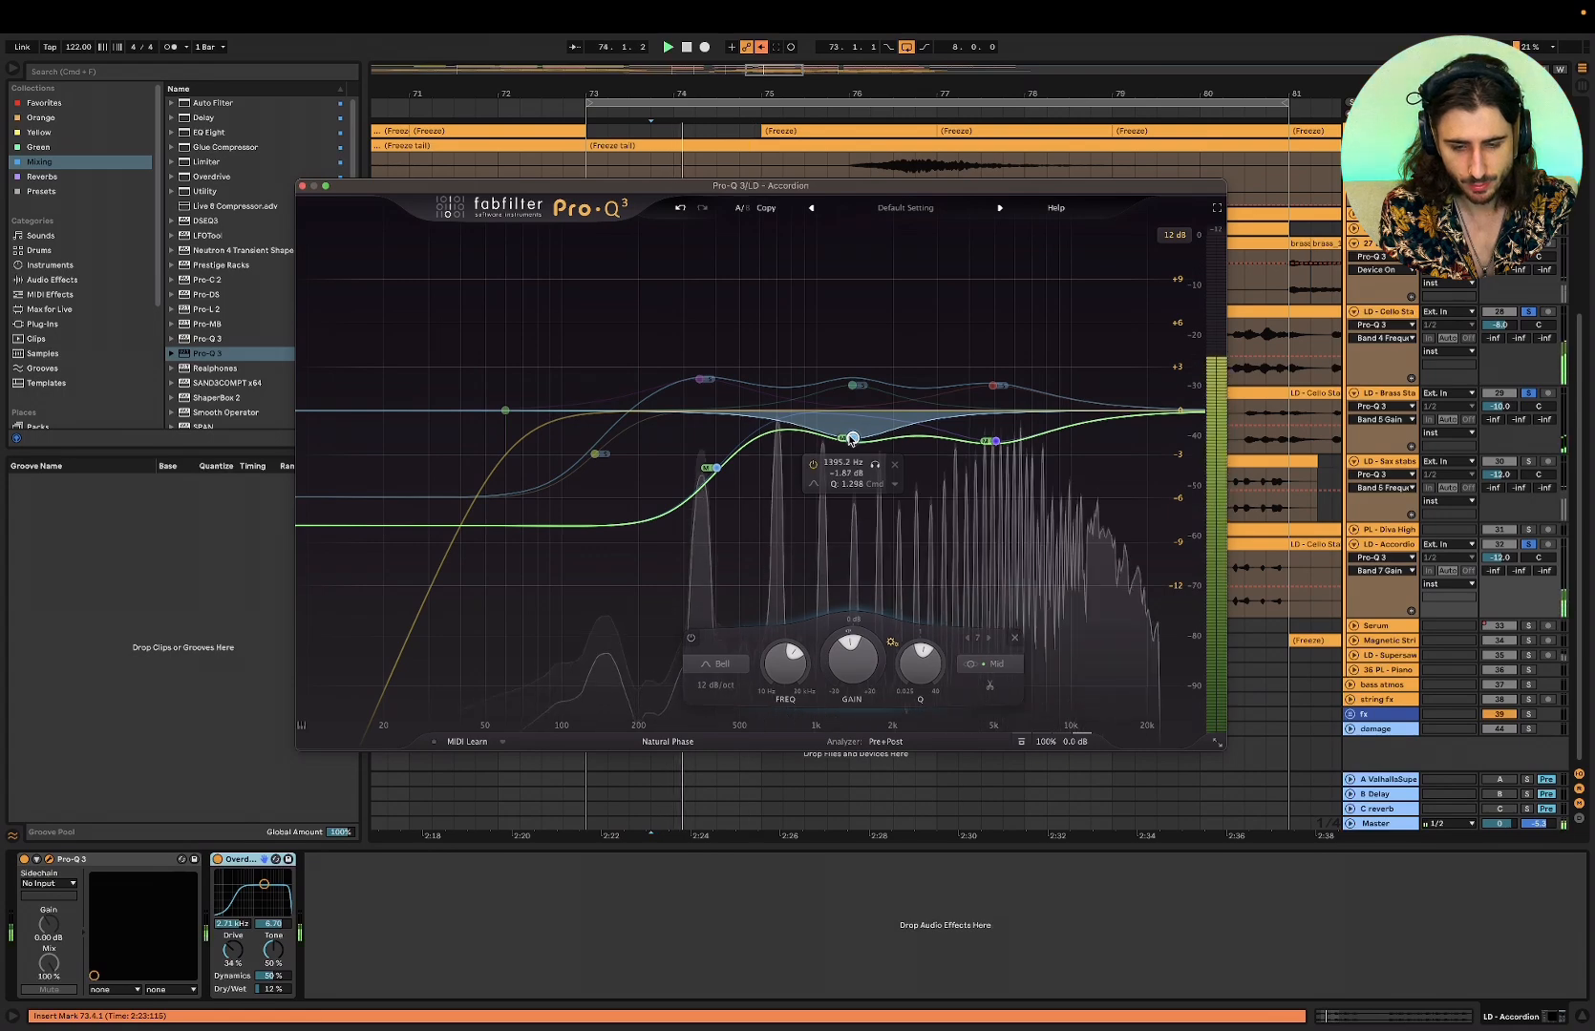
click(852, 385)
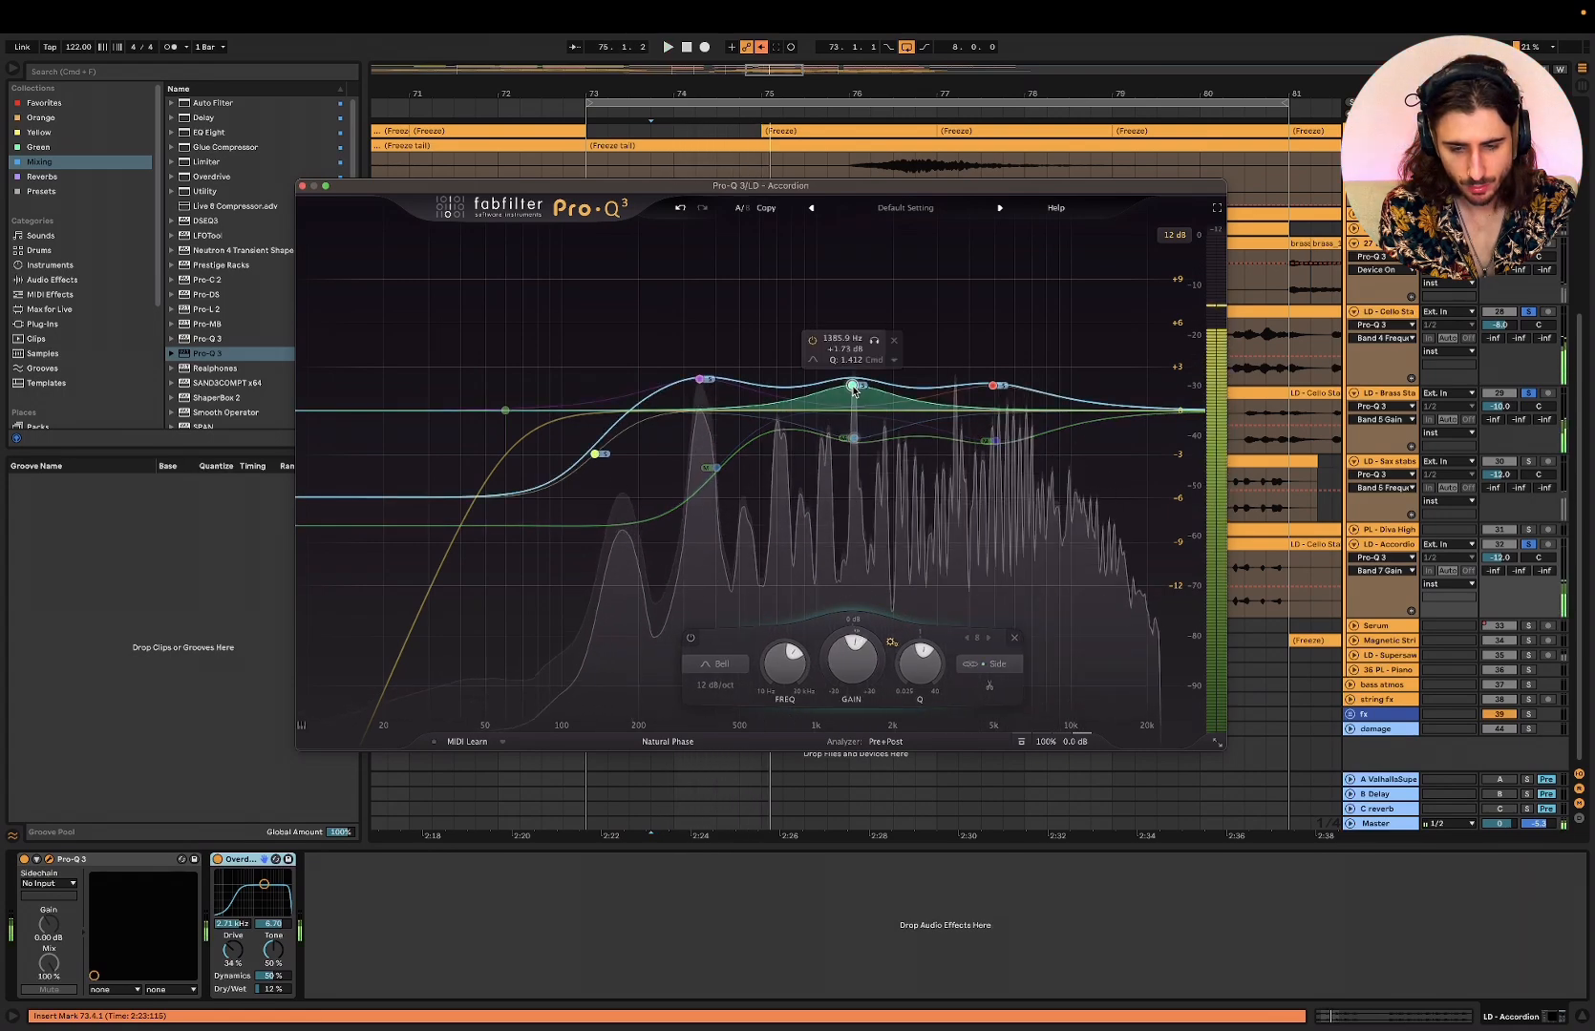
- Audition the soloed cello, brass and accordion stabs and bring up the Master track's effect chain
key(space)
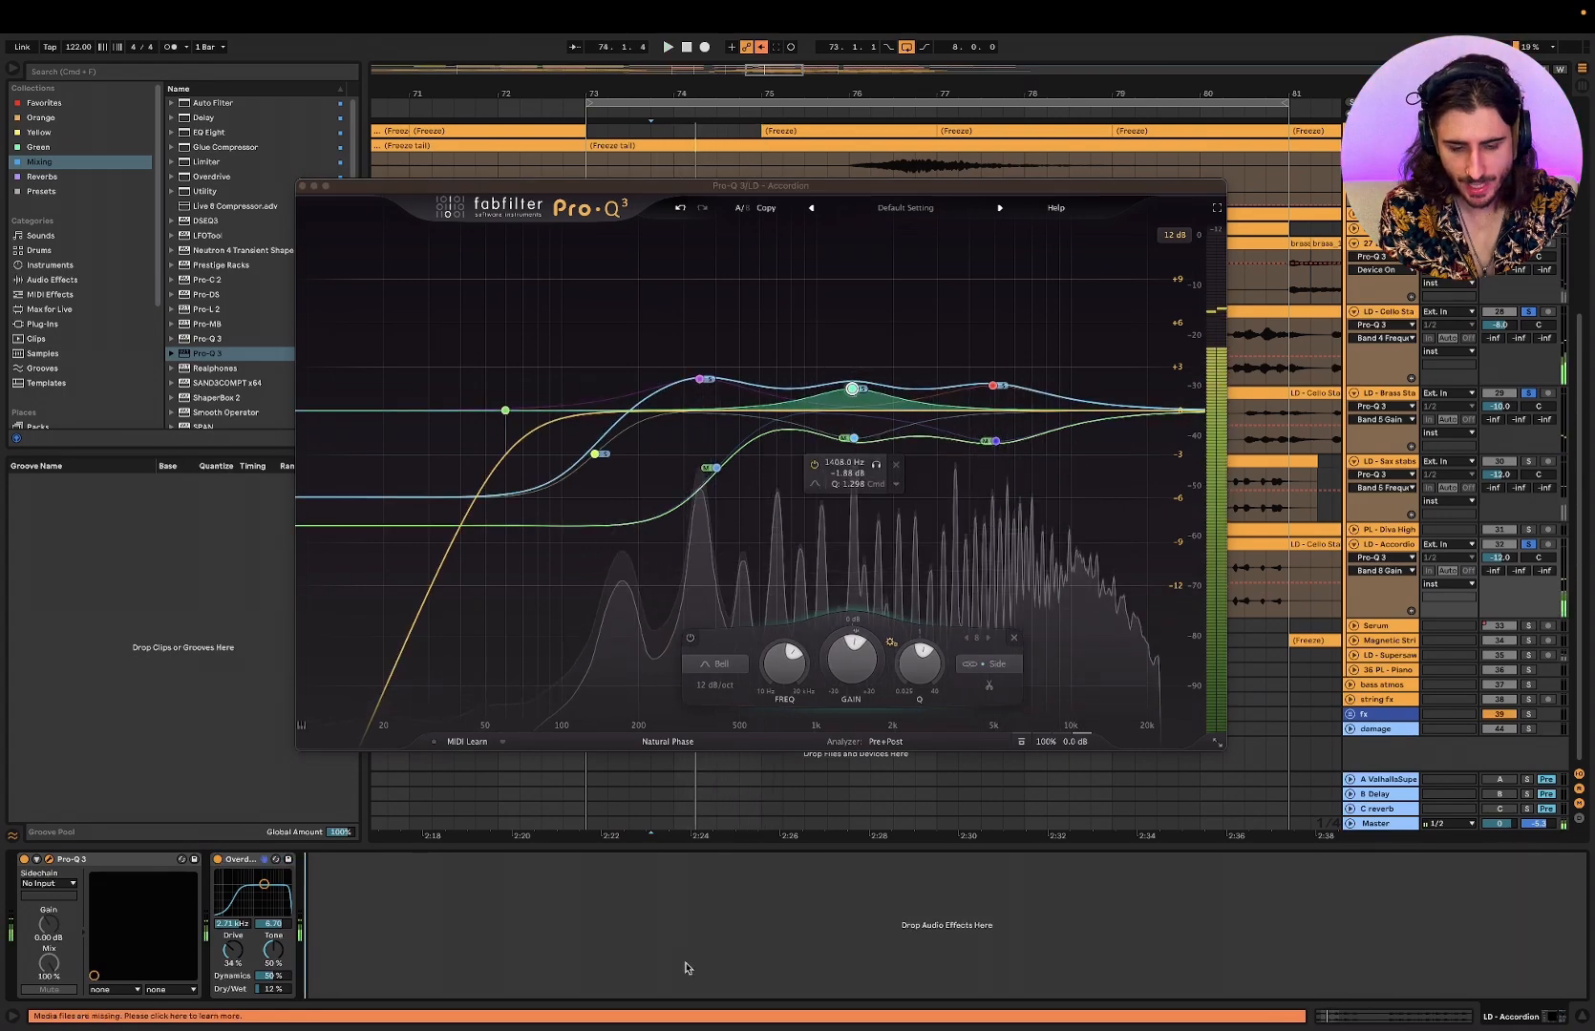
click(1388, 825)
key(space)
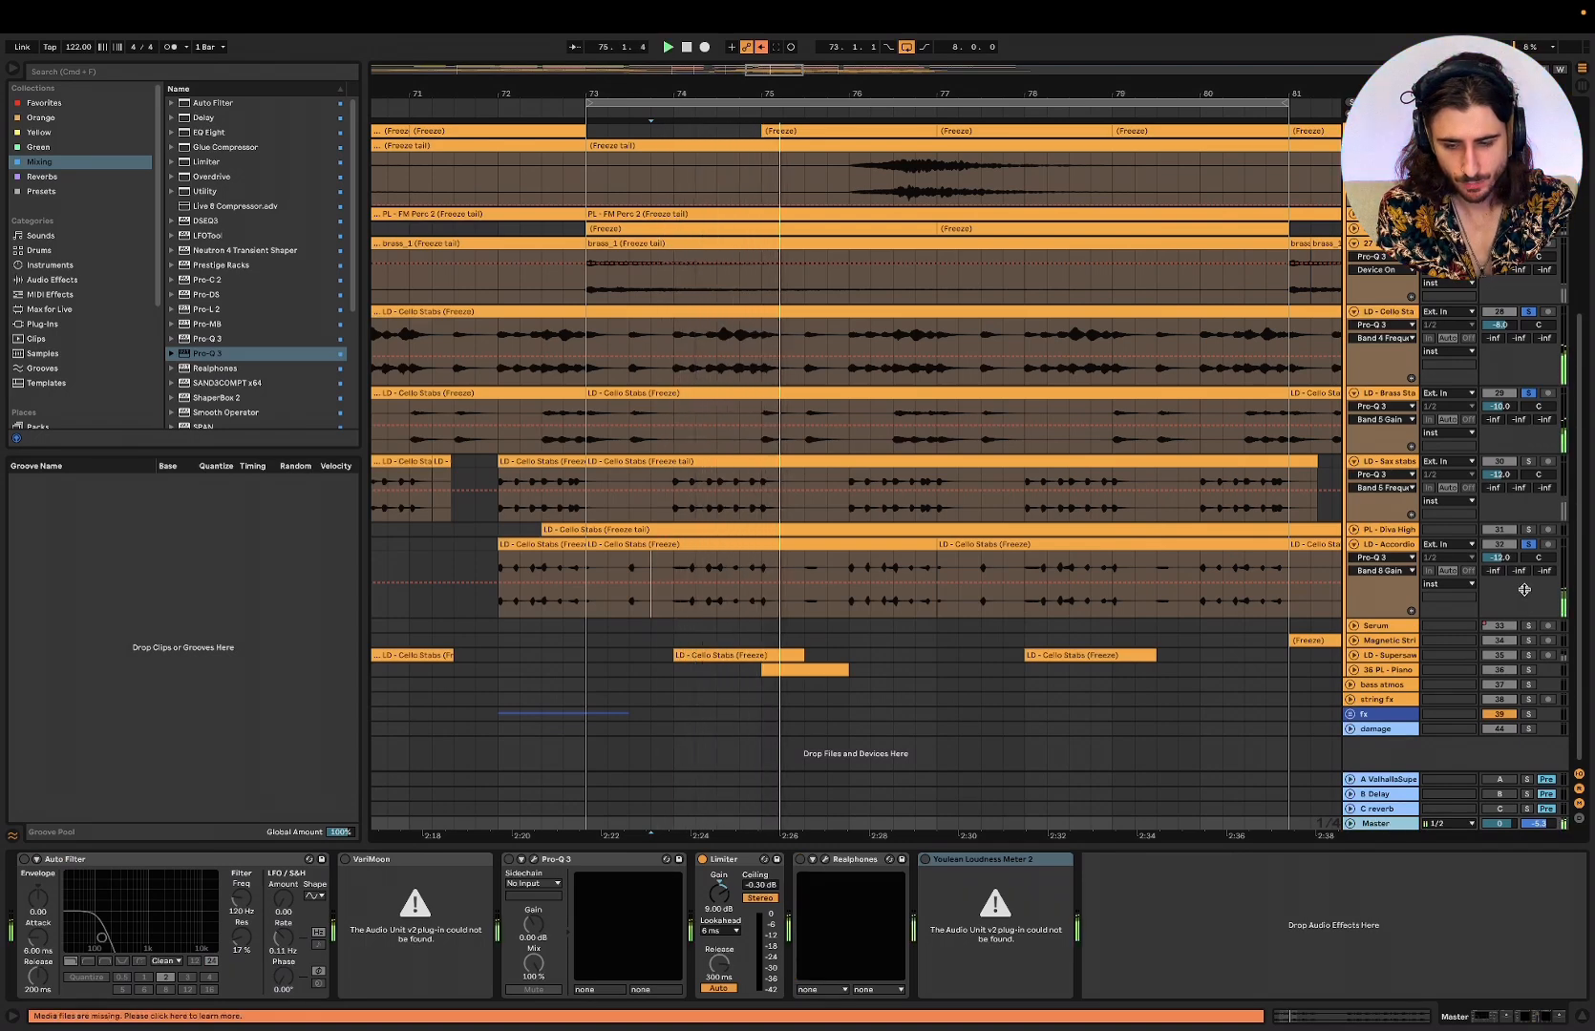
key(space)
key(space)
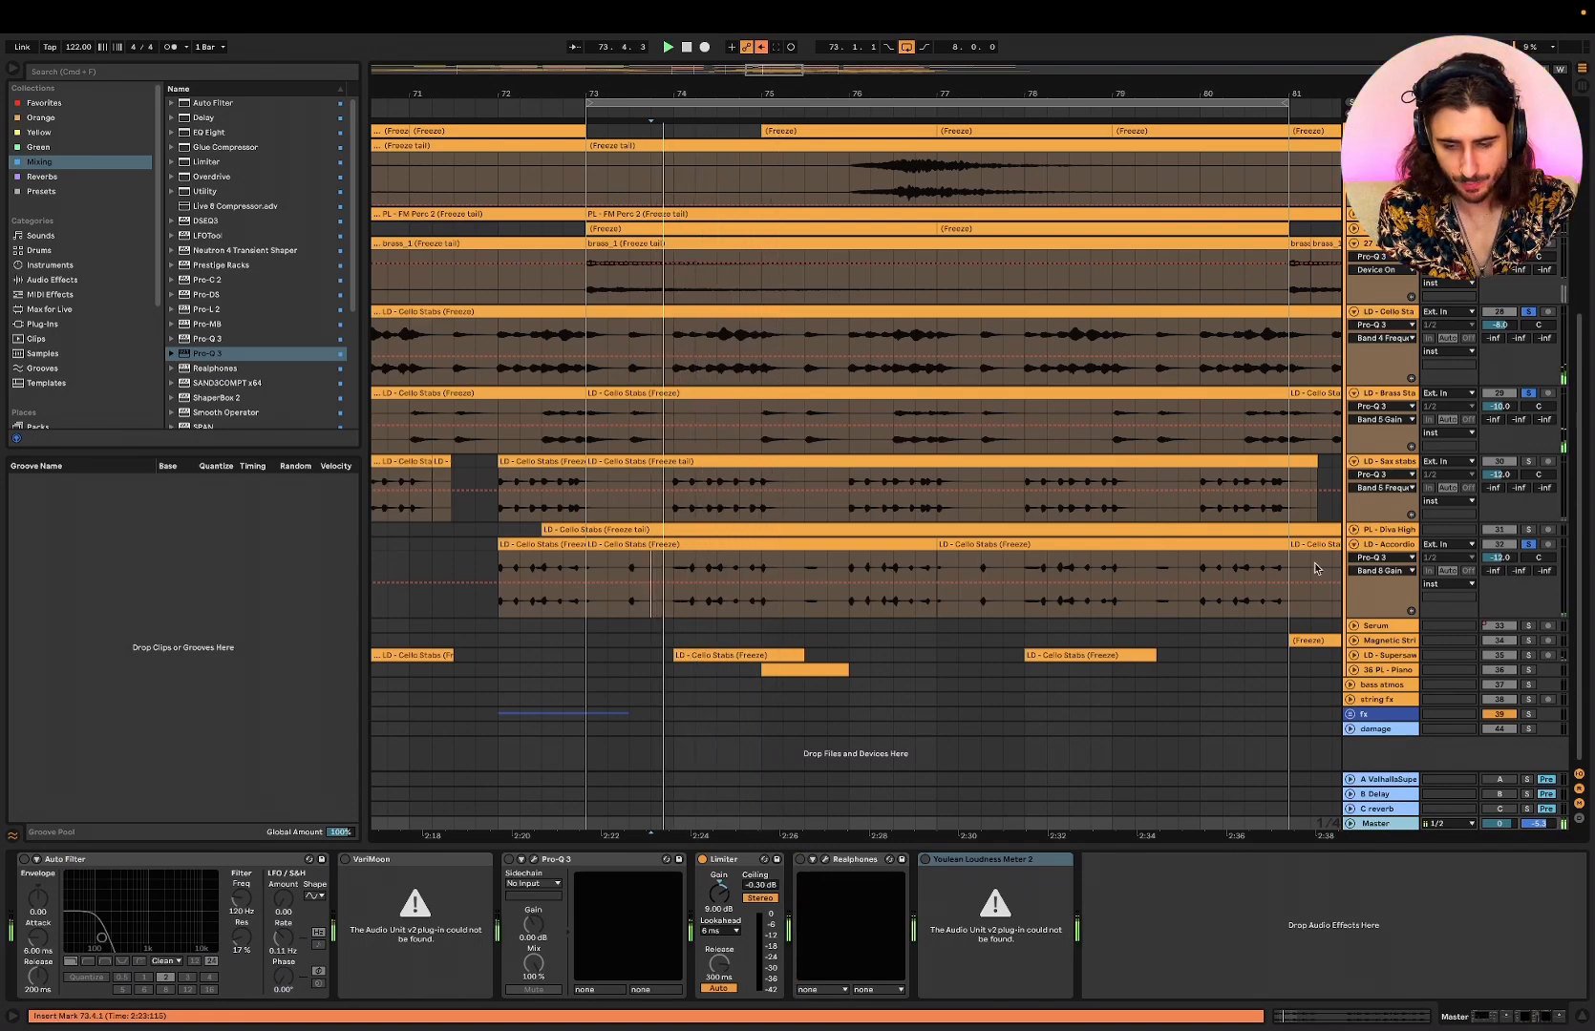
- Set the Drive of the Overdrive on the LD - Accordion track to 40% and audition it
click(1381, 552)
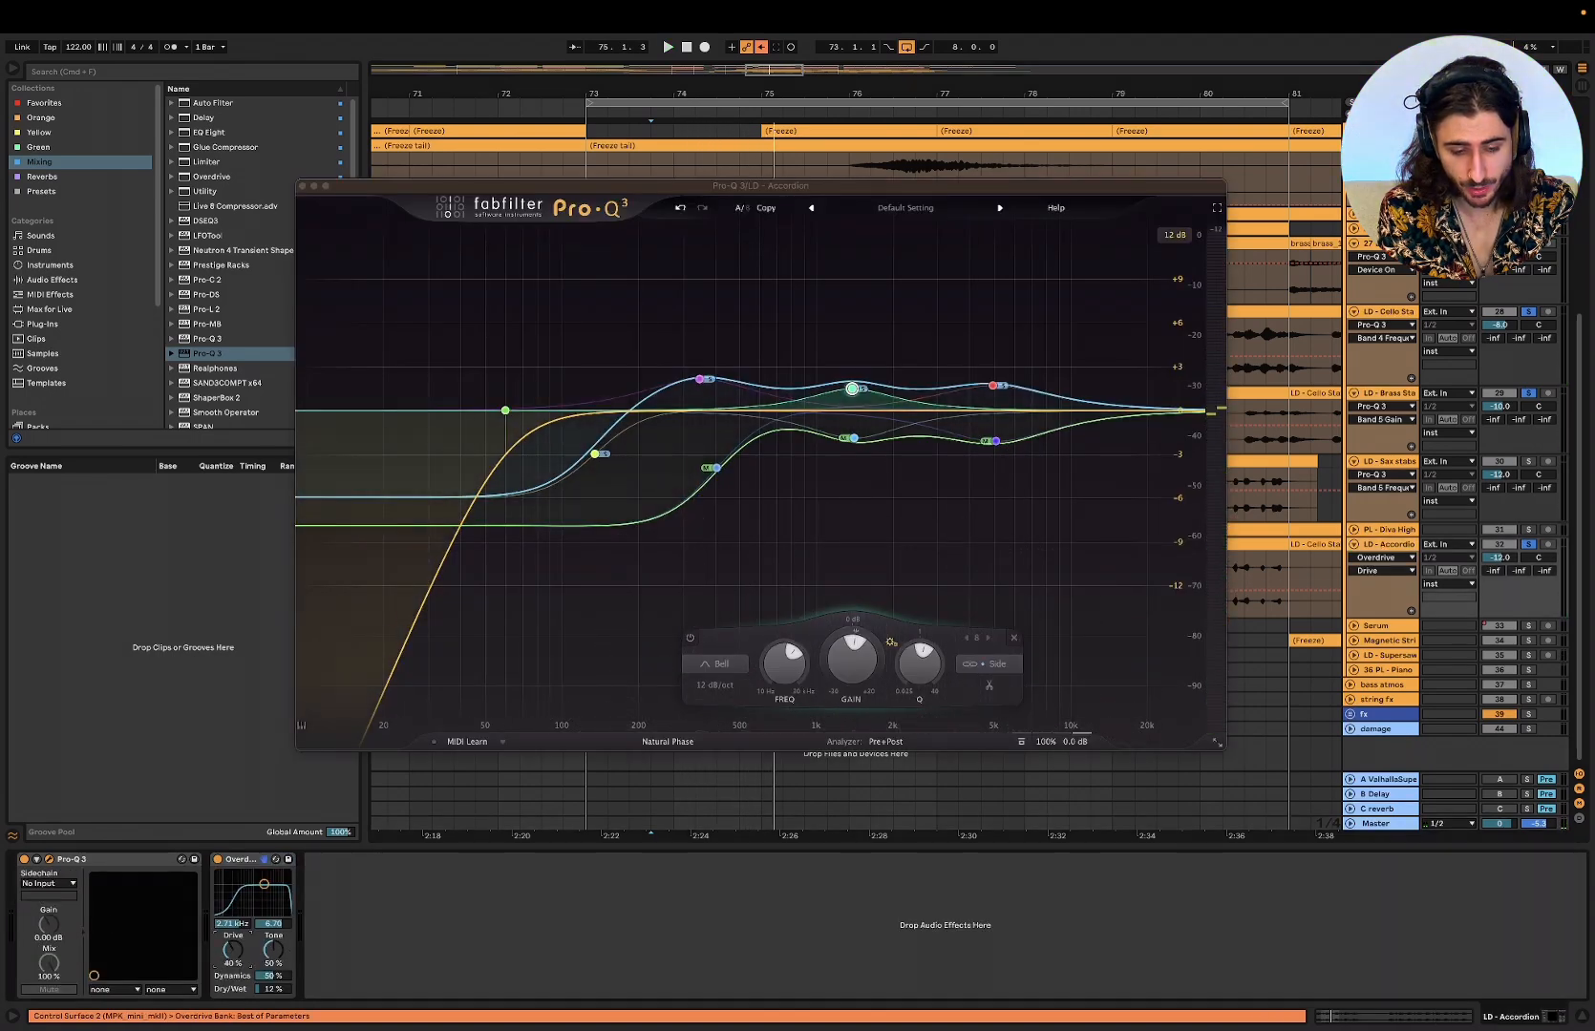
key(space)
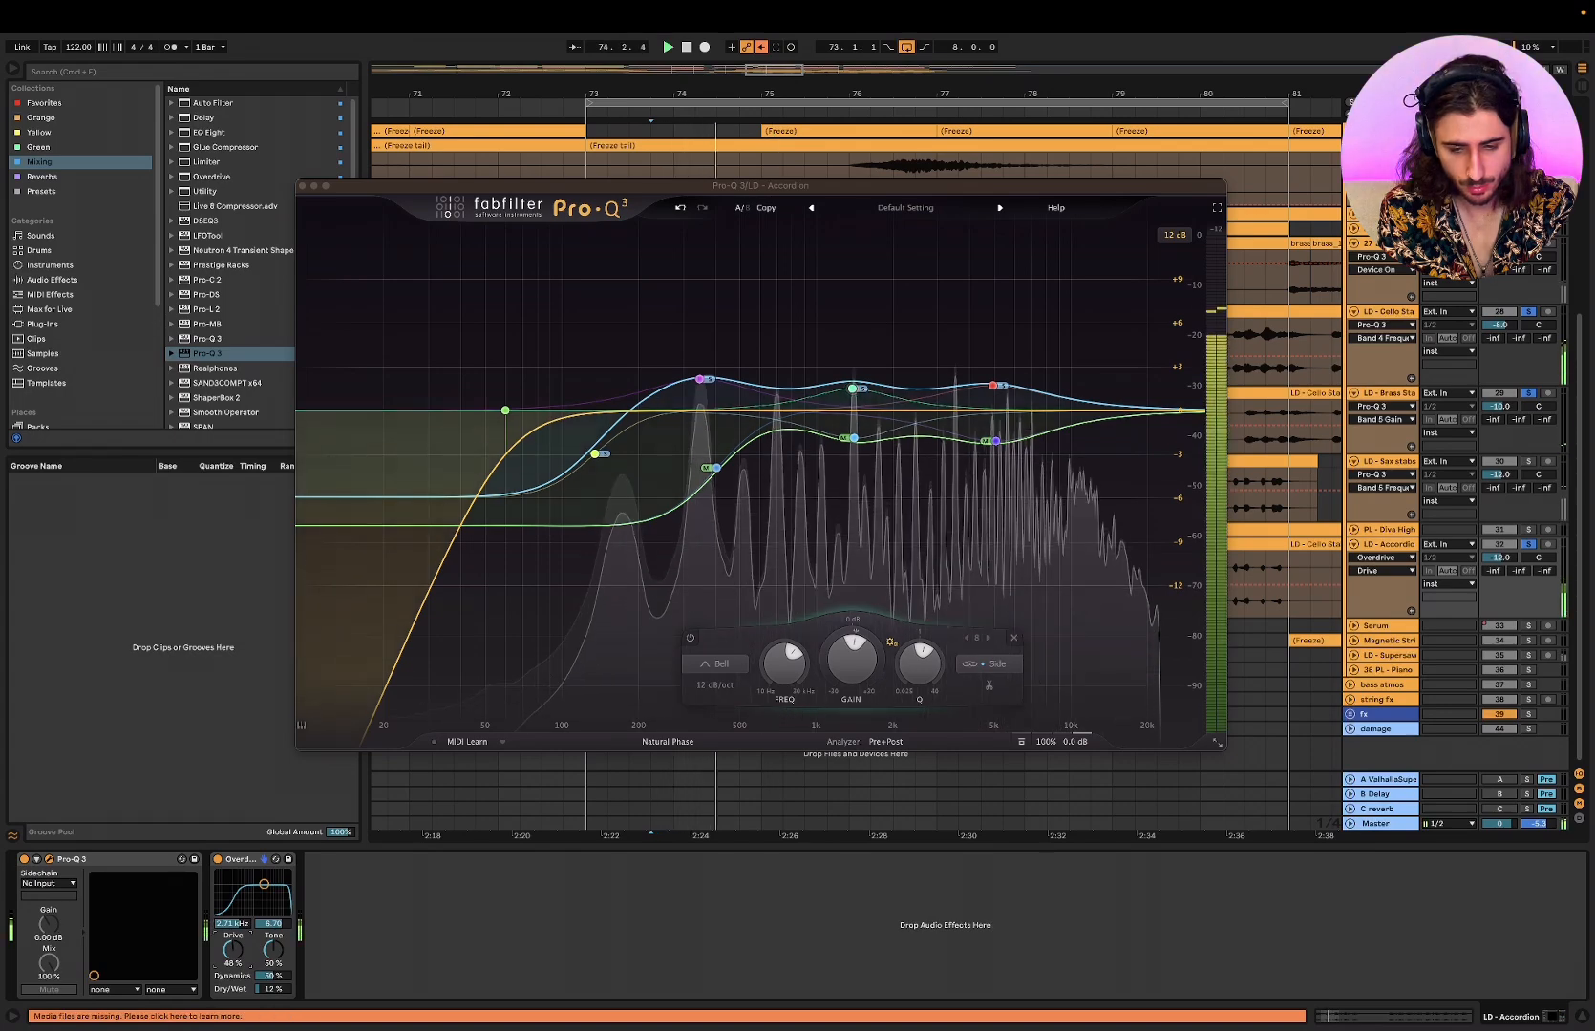
key(space)
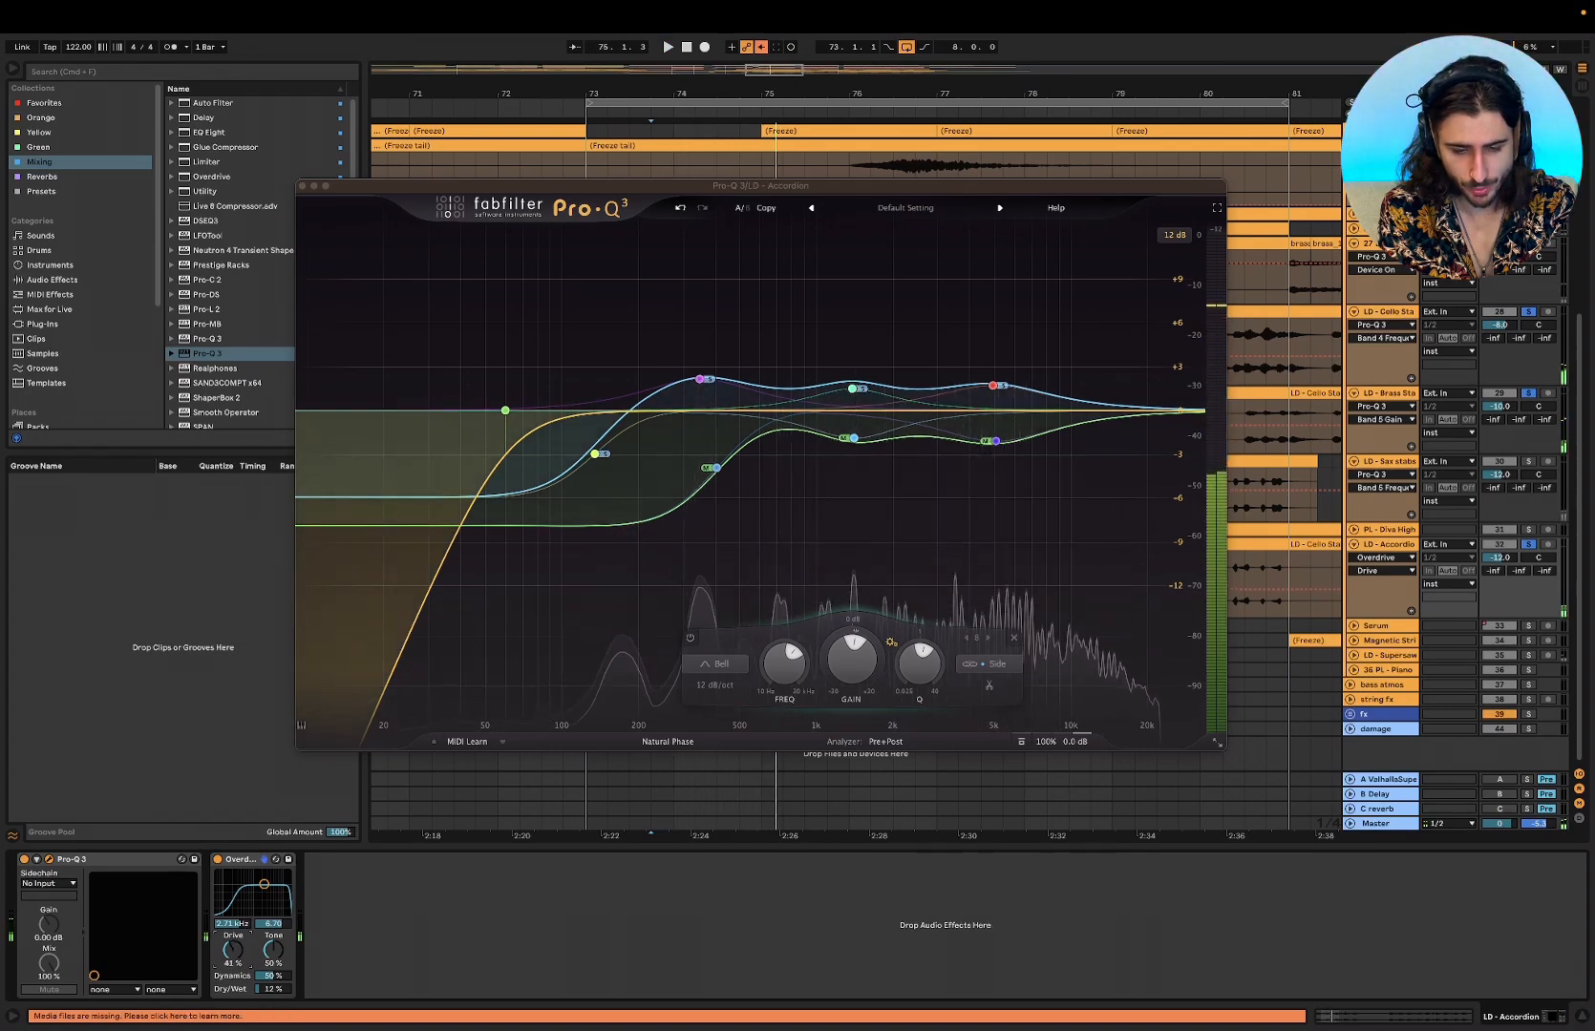
key(space)
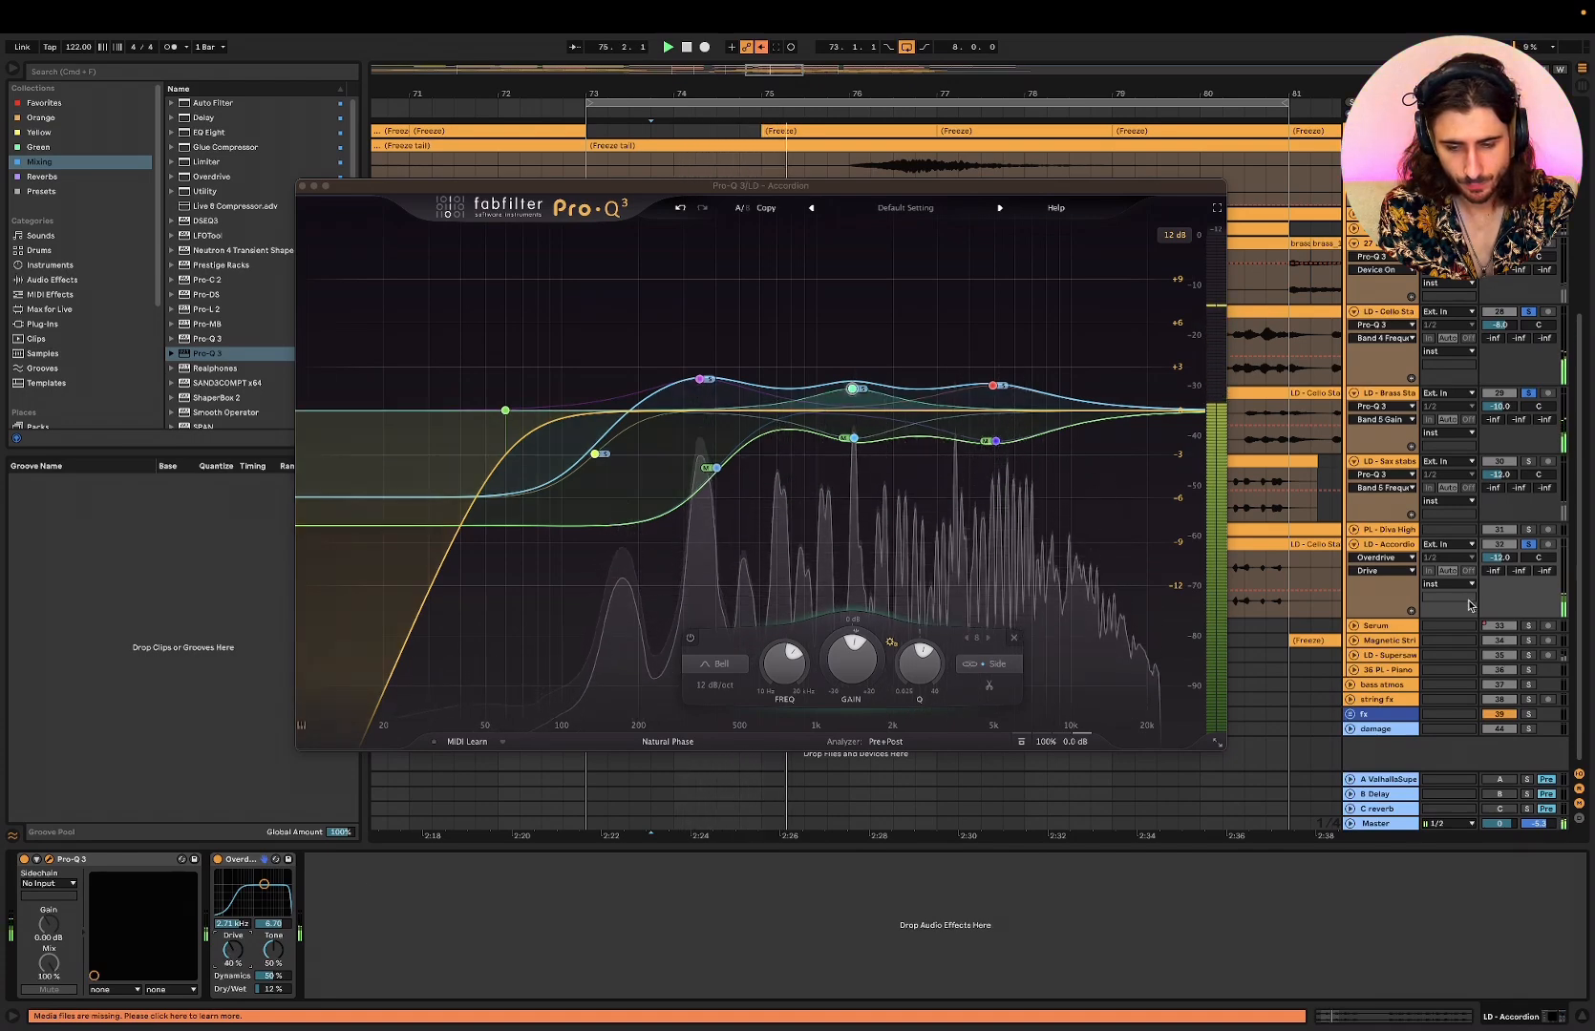
- Raise the LD - Accordion track volume to about -10.5 dB and bypass its Pro-Q 3 and Overdrive for comparison
drag(1506, 561, 1506, 546)
key(space)
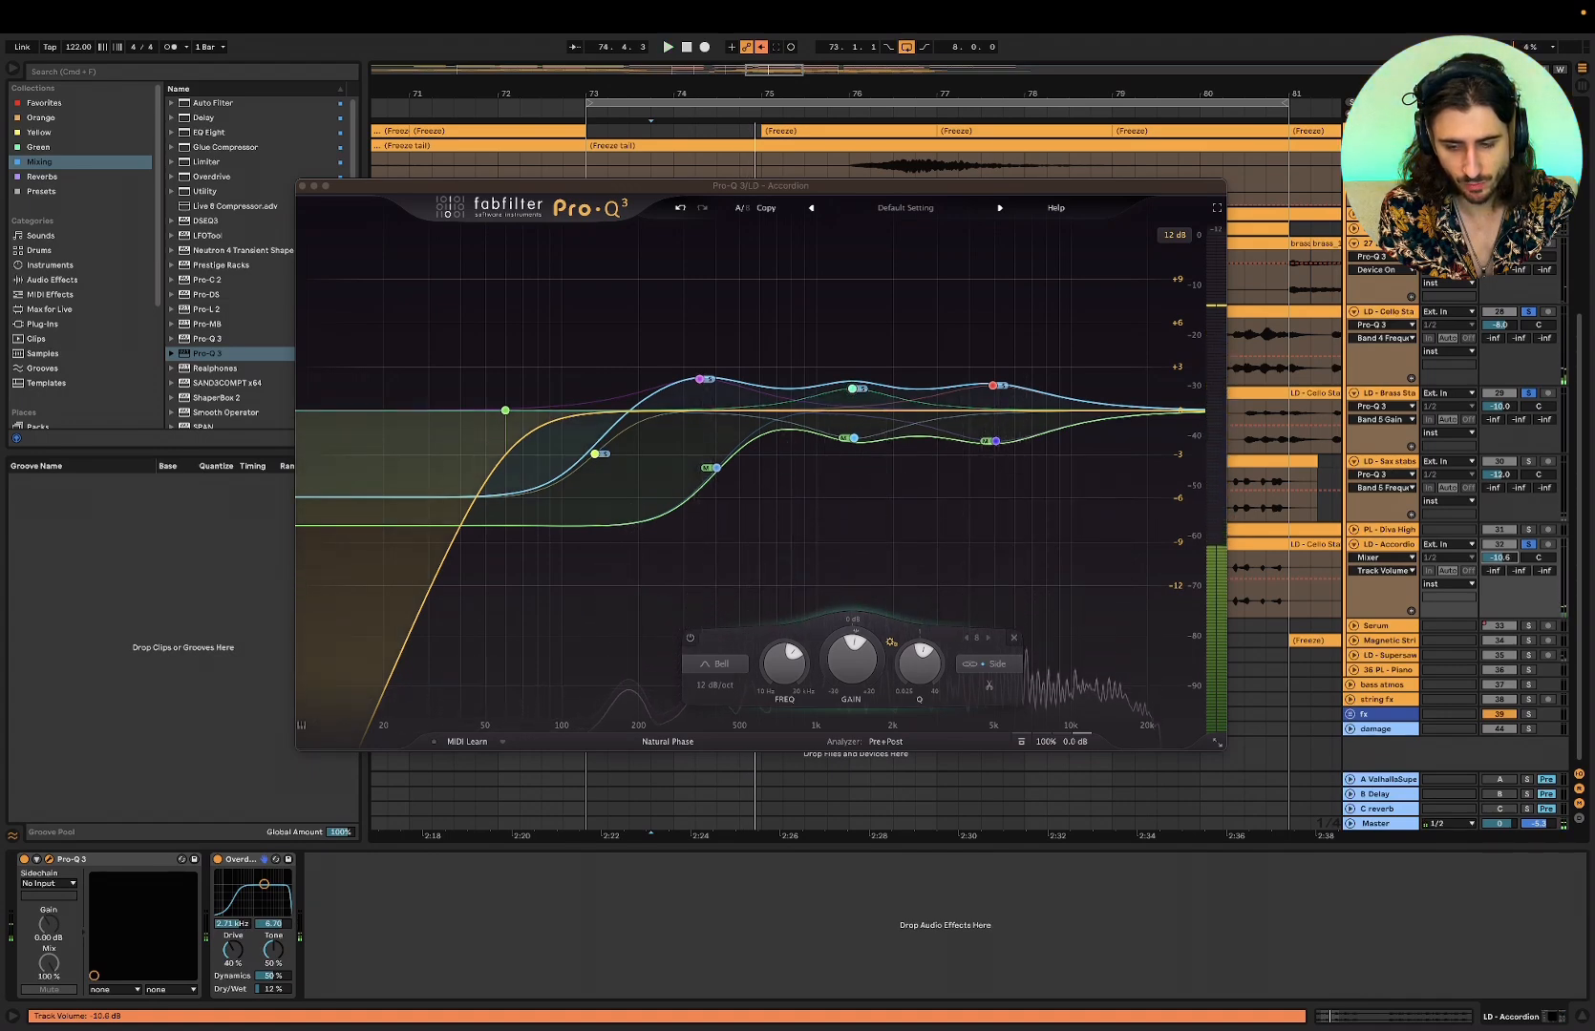
key(space)
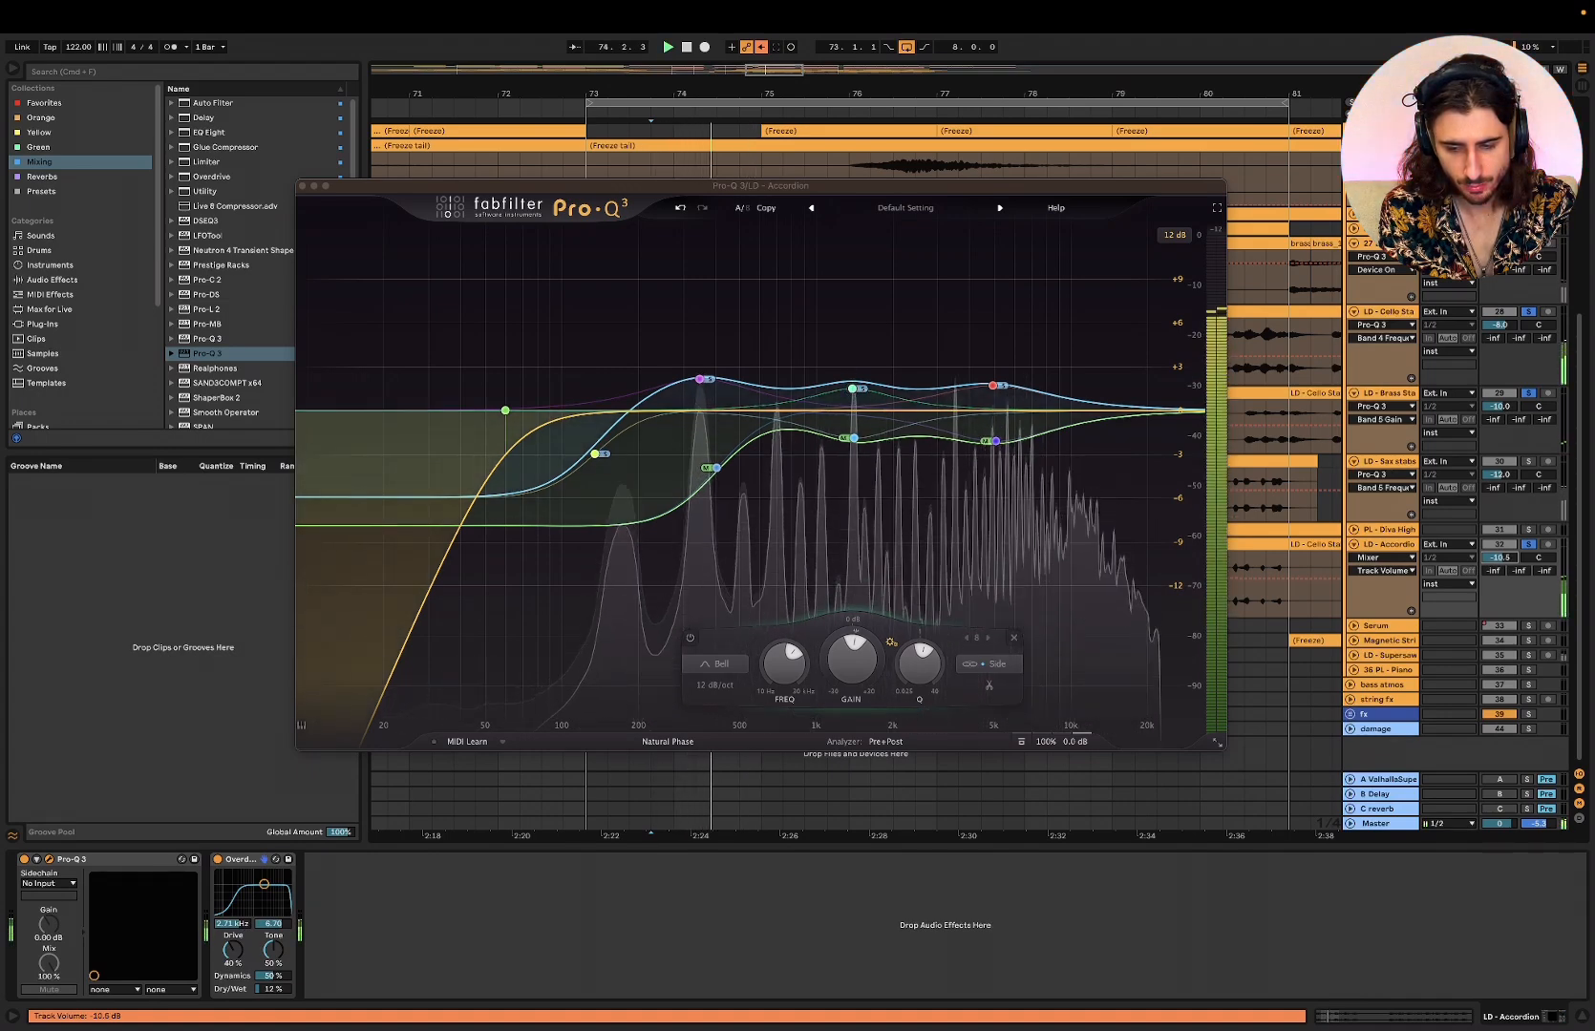
key(space)
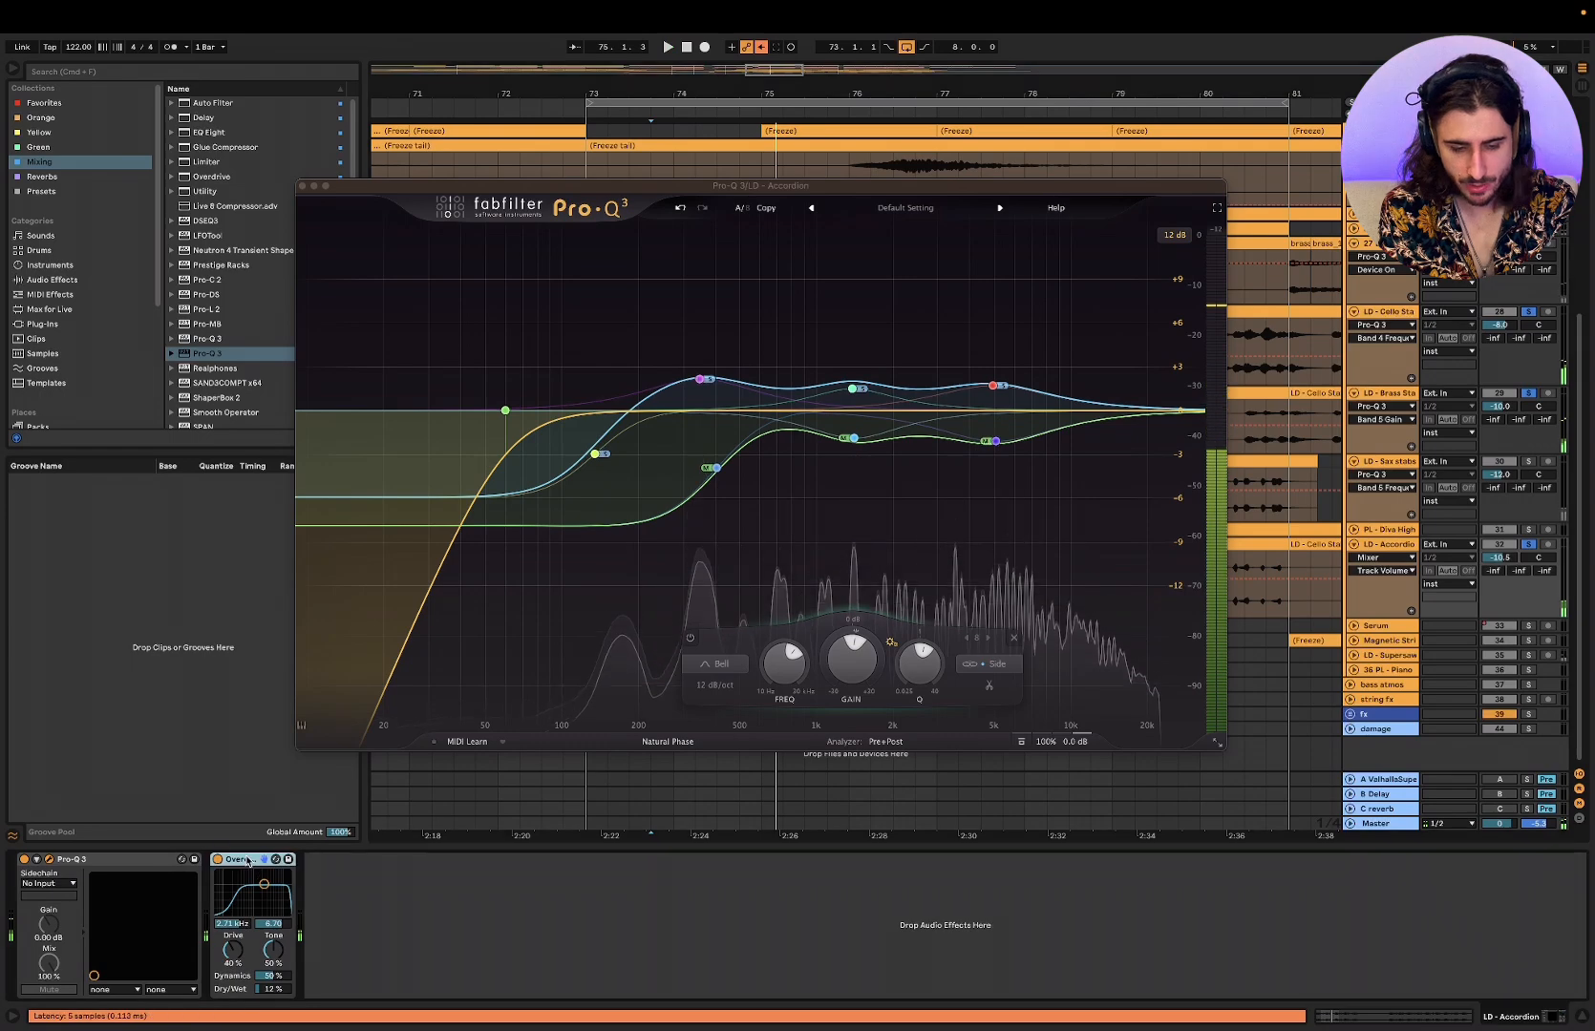
click(115, 859)
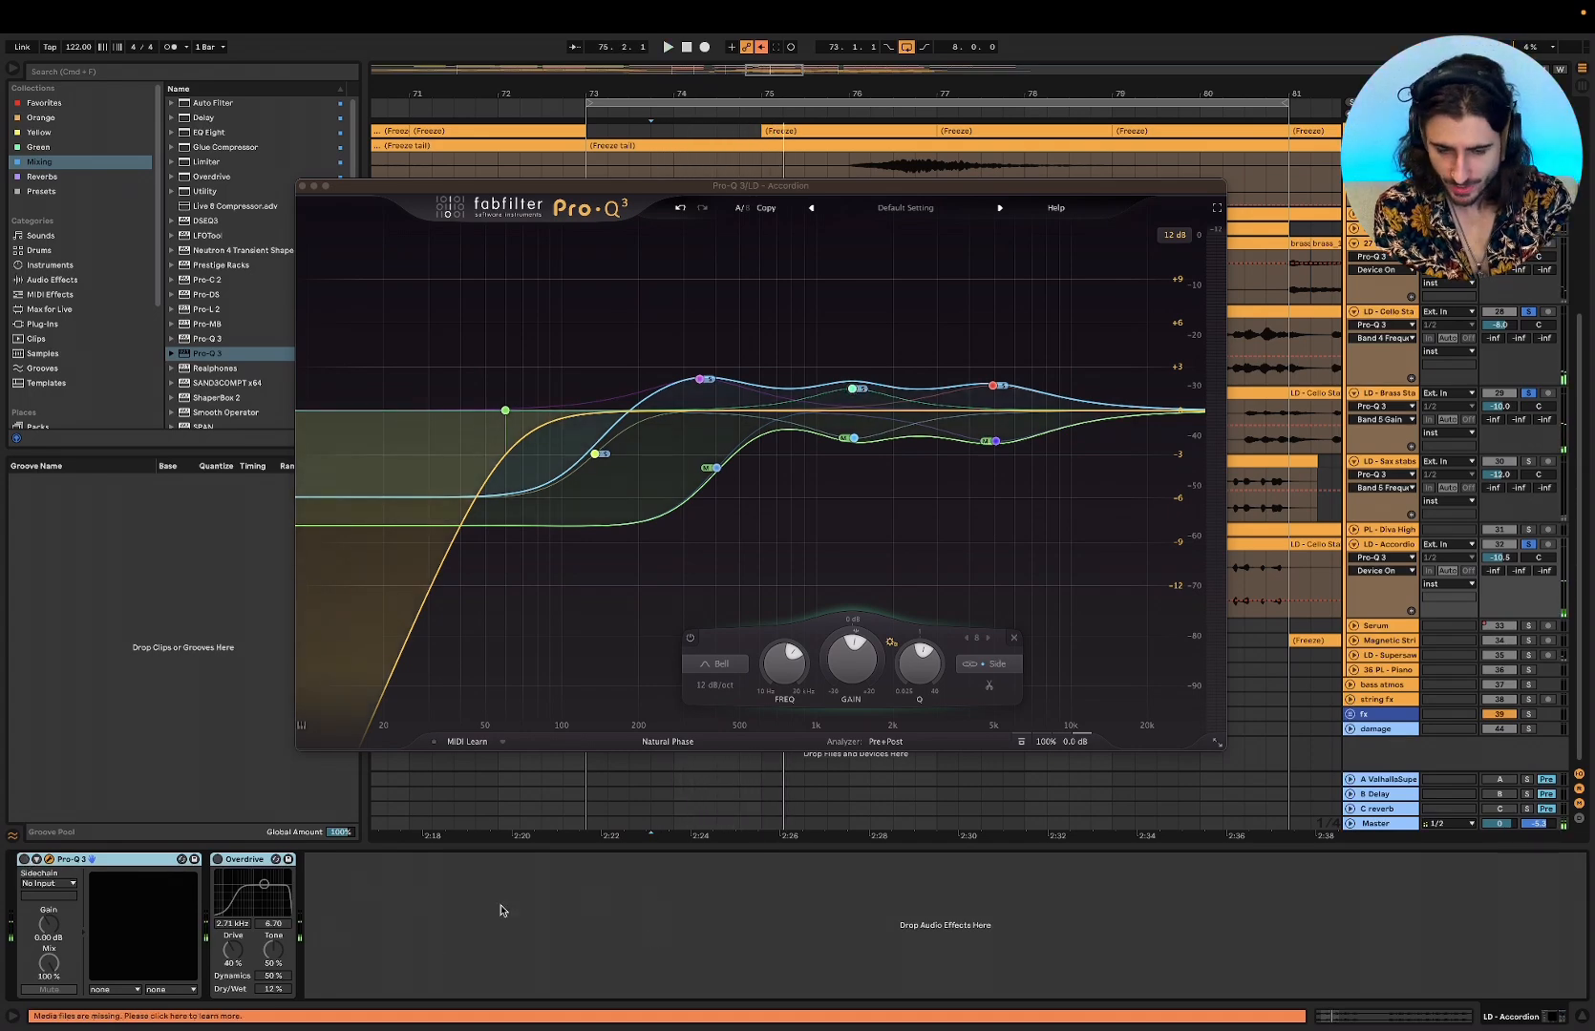
- Switch to the Keynote presentation and go back to slide 8, "How to use this in real life"
key(super+Tab)
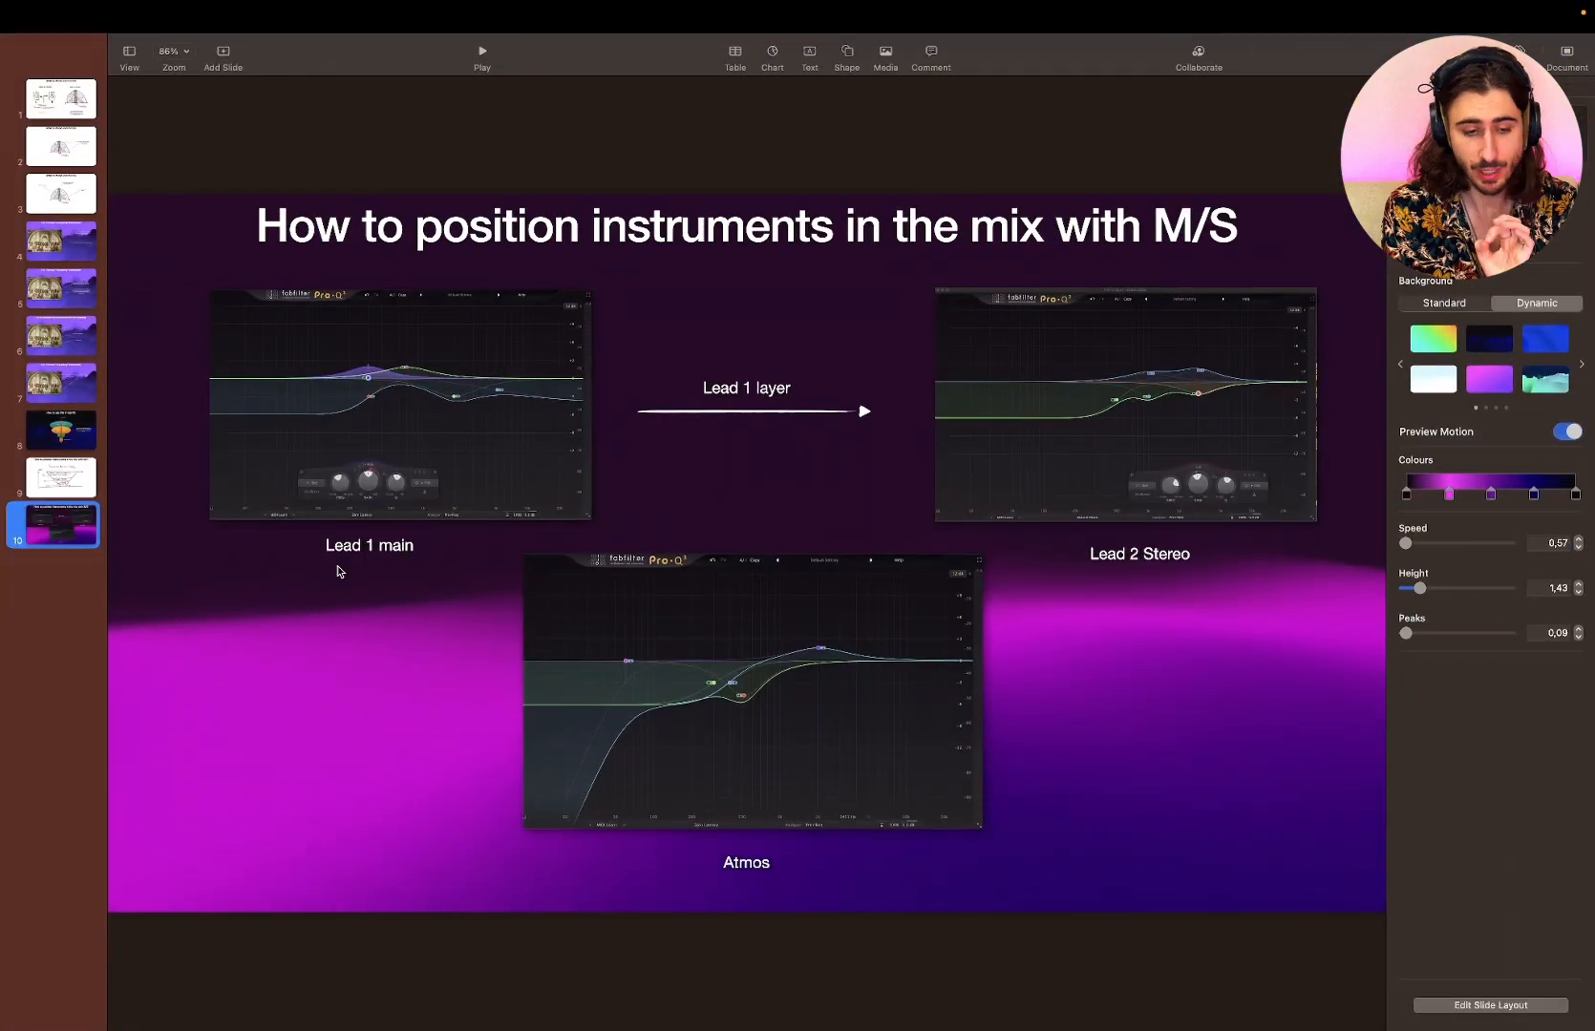
click(39, 488)
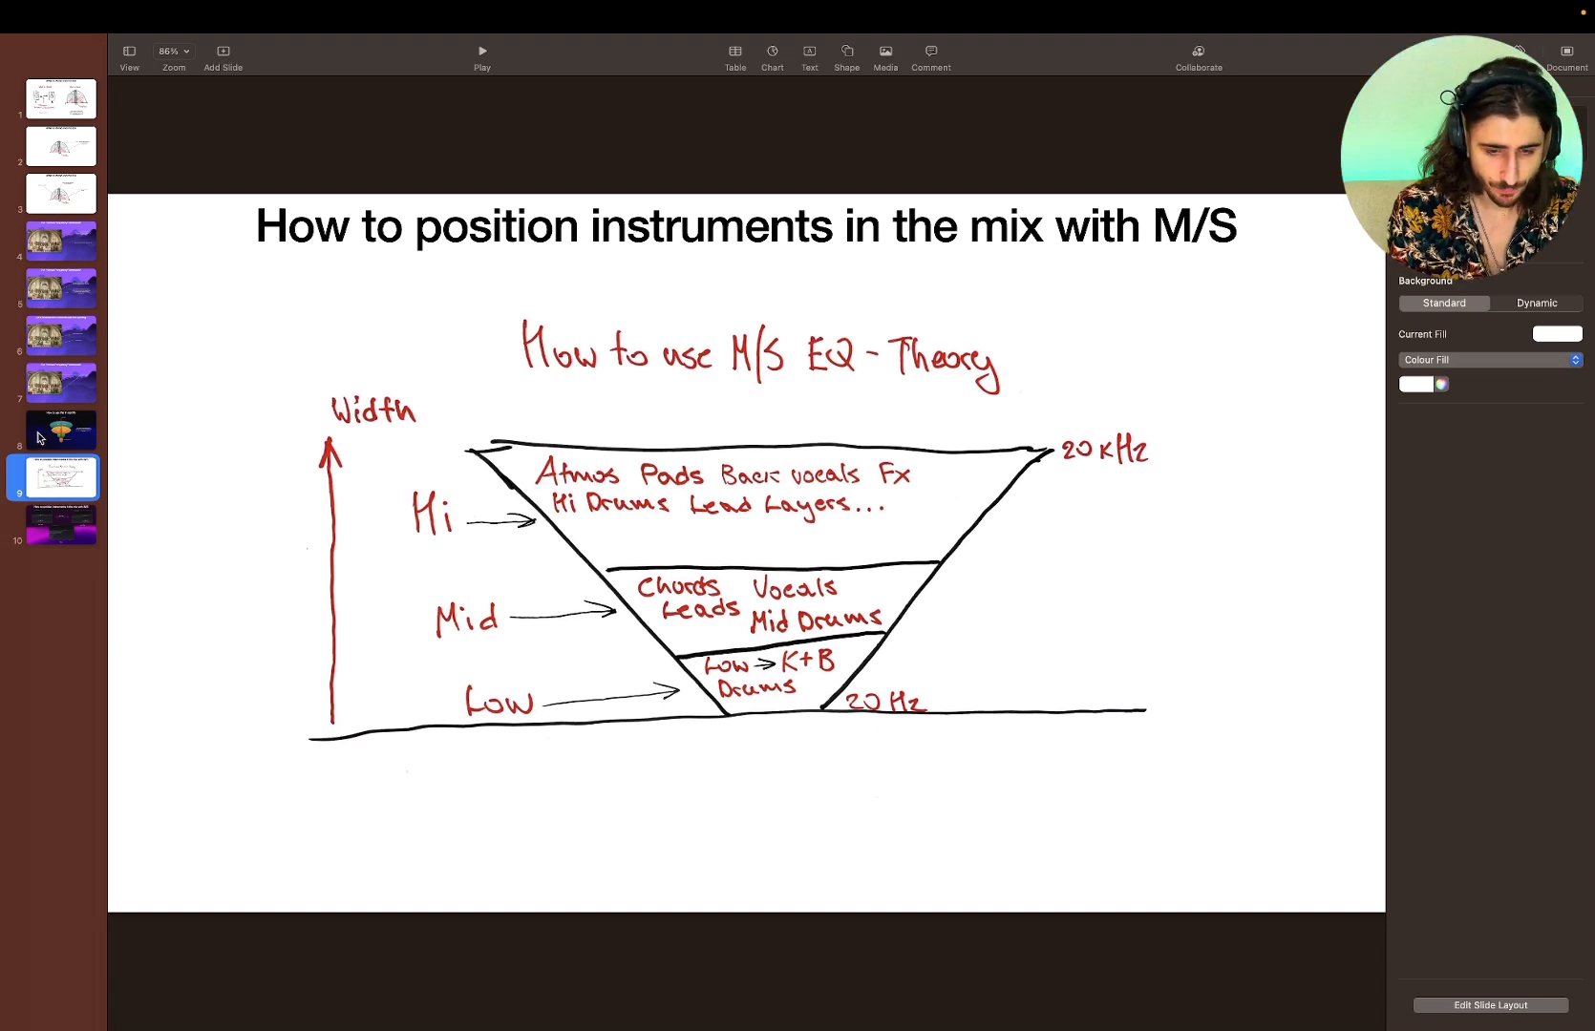
click(39, 438)
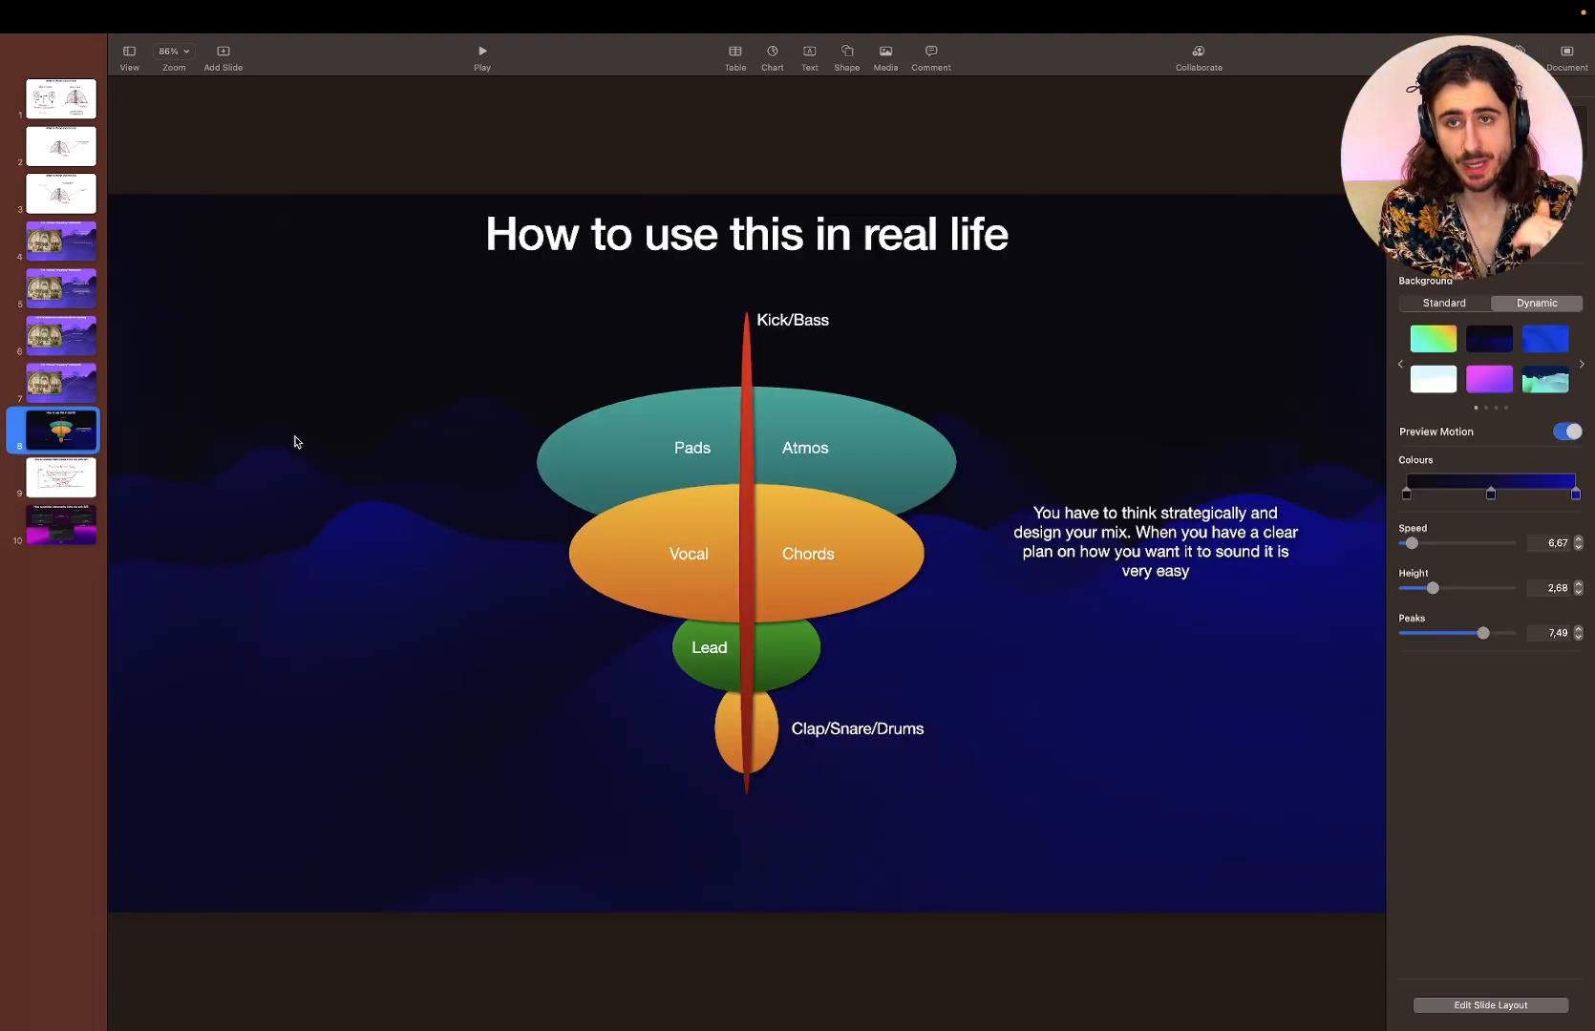